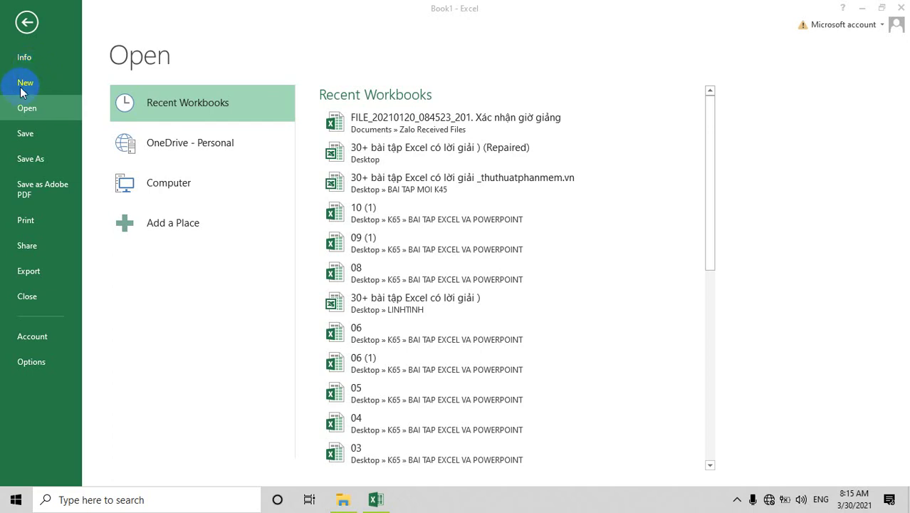
Leave the Open page for the blank Book1 worksheet and select a few cells, ending on K8.
{"action": "left_click", "coordinate": [24, 25]}
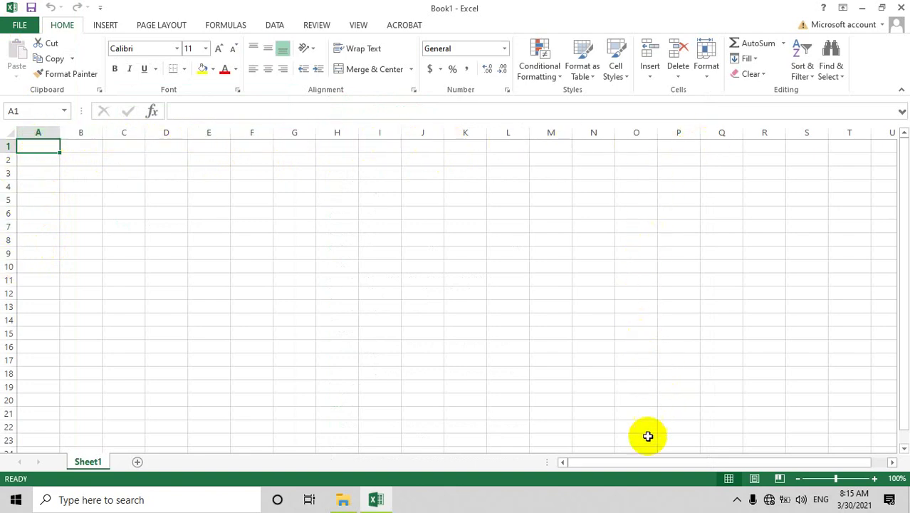
{"action": "left_click_drag", "start_coordinate": [634, 463], "coordinate": [667, 461]}
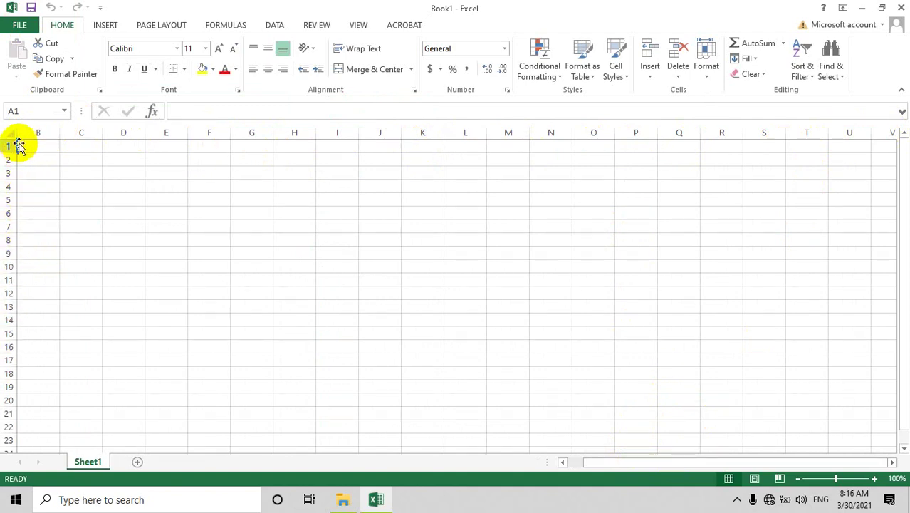
{"action": "left_click", "coordinate": [15, 134]}
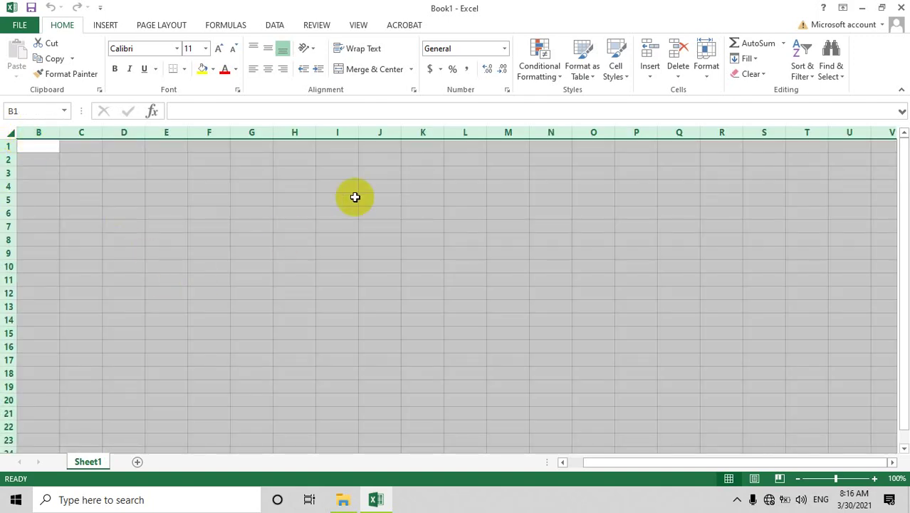
{"action": "left_click", "coordinate": [292, 172]}
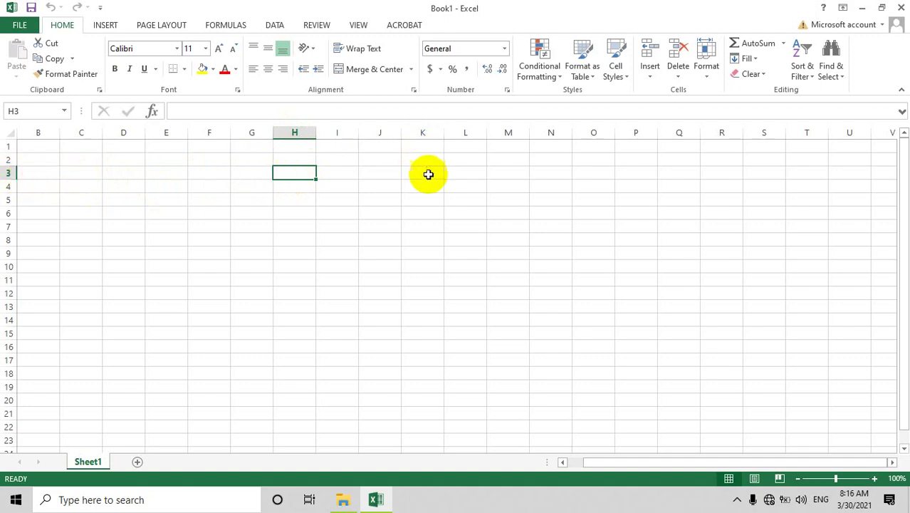
{"action": "left_click", "coordinate": [425, 242]}
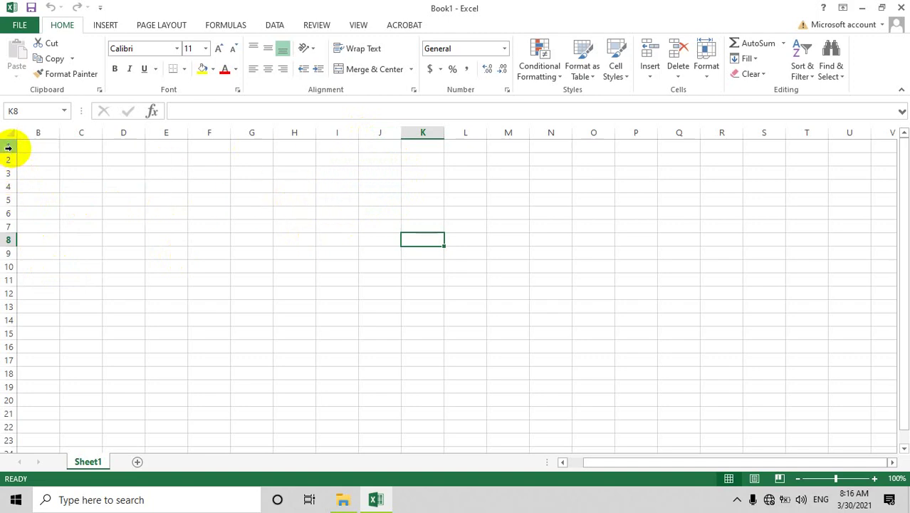
Set the height of the selected top rows to 25.
{"action": "left_click_drag", "start_coordinate": [9, 147], "coordinate": [3, 426]}
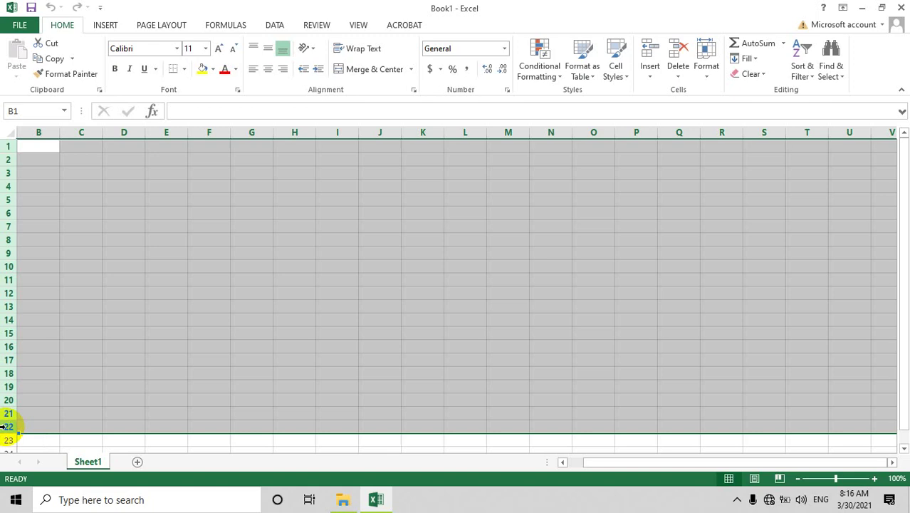
{"action": "right_click", "coordinate": [9, 319]}
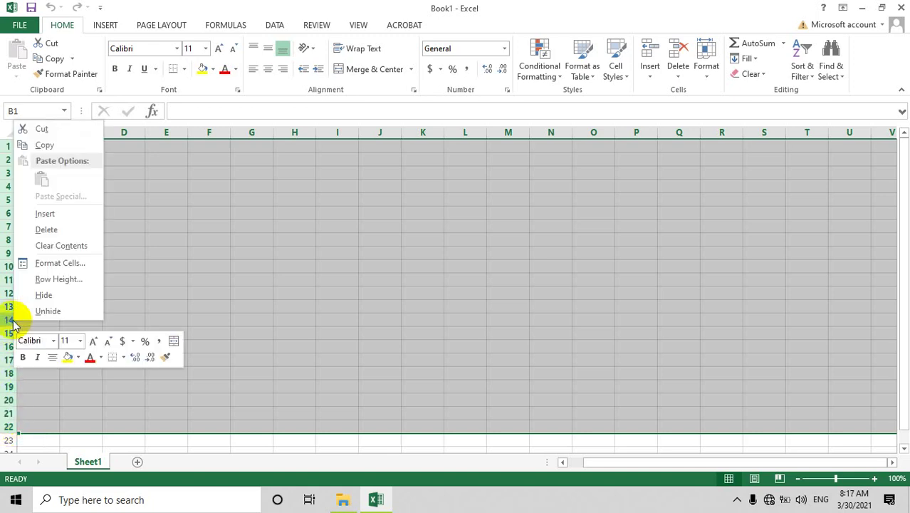
{"action": "left_click", "coordinate": [47, 280]}
{"action": "type", "text": "25"}
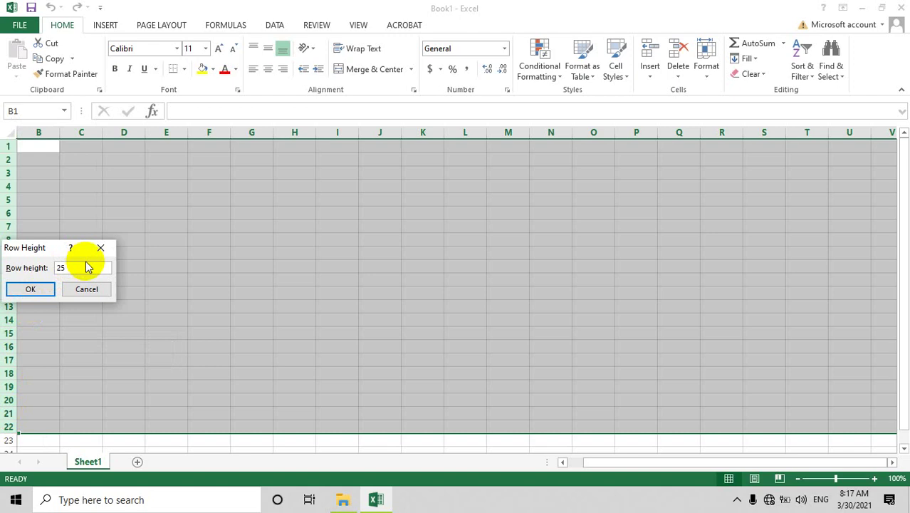
{"action": "key", "text": "Return"}
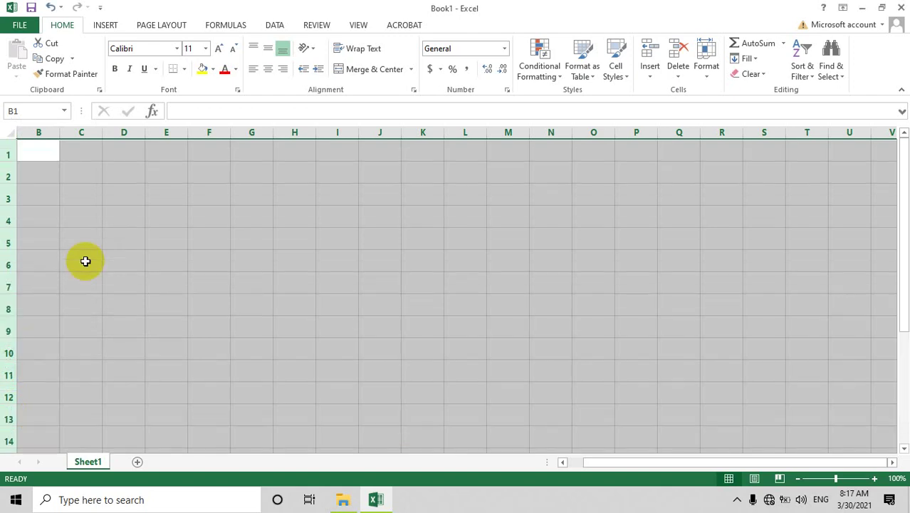
{"action": "left_click", "coordinate": [264, 196]}
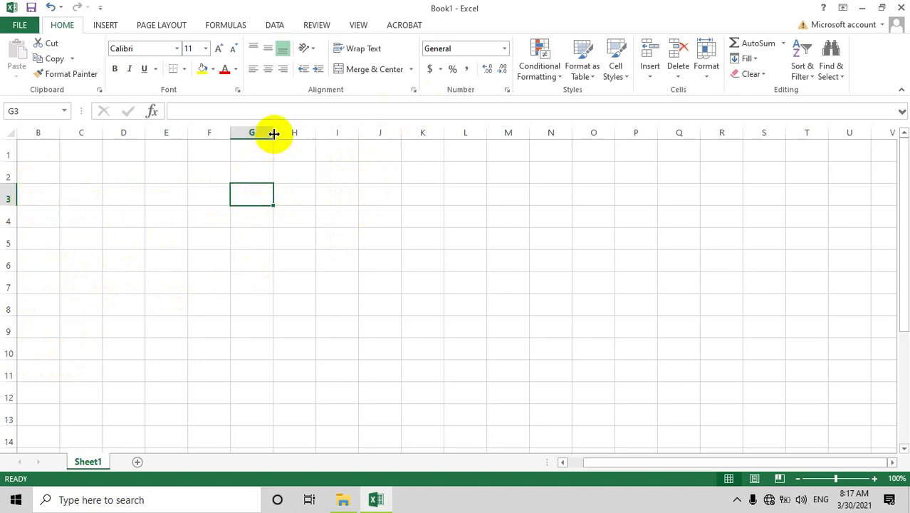
Widen columns G (to 15.00), I (to 19.43) and H.
{"action": "mouse_move", "coordinate": [274, 133]}
{"action": "left_mouse_down"}
{"action": "mouse_move", "coordinate": [304, 138]}
{"action": "mouse_move", "coordinate": [292, 137]}
{"action": "left_mouse_up"}
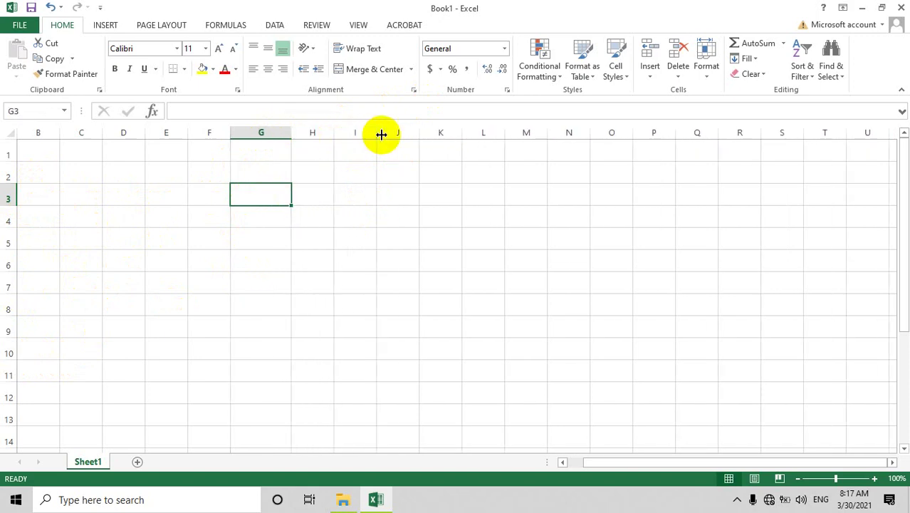
{"action": "mouse_move", "coordinate": [381, 134]}
{"action": "left_mouse_down"}
{"action": "mouse_move", "coordinate": [421, 137]}
{"action": "mouse_move", "coordinate": [410, 138]}
{"action": "left_mouse_up"}
{"action": "left_click_drag", "start_coordinate": [333, 136], "coordinate": [351, 136]}
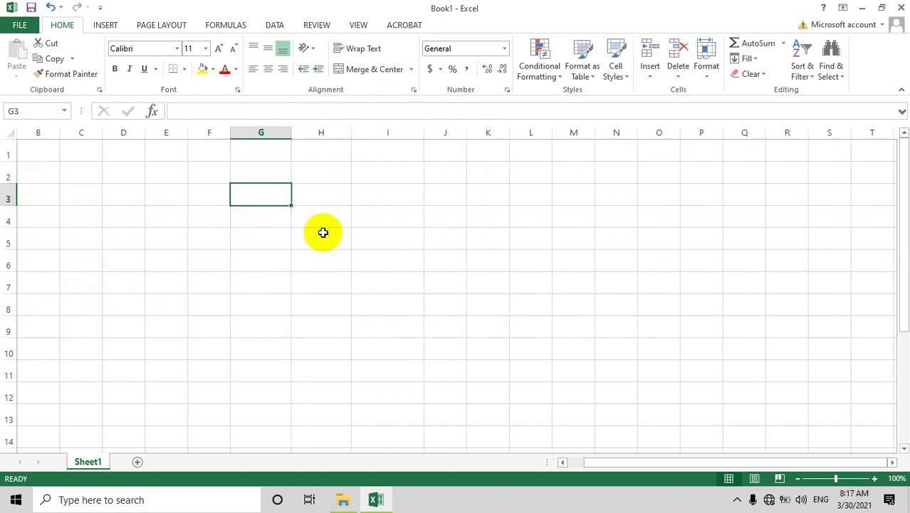
Format cell G3 in Times New Roman at size 14.
{"action": "left_click", "coordinate": [176, 49]}
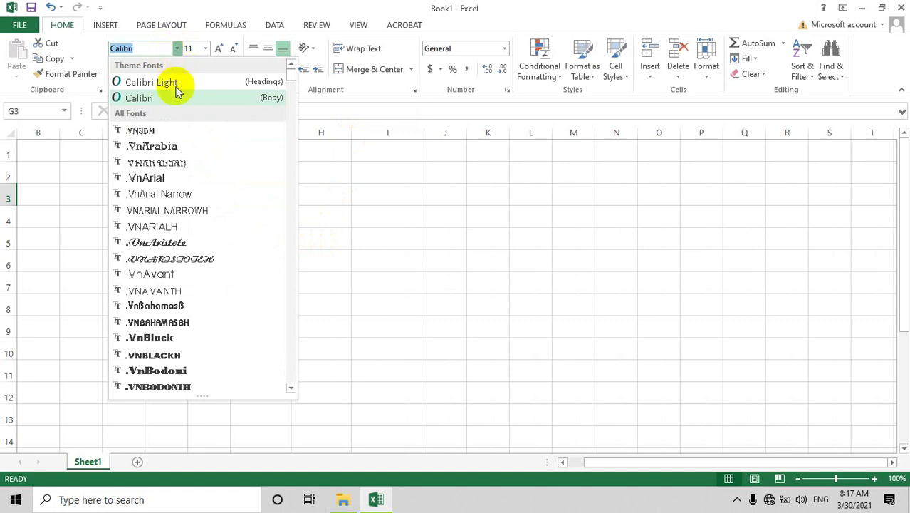
{"action": "key", "text": "BackSpace"}
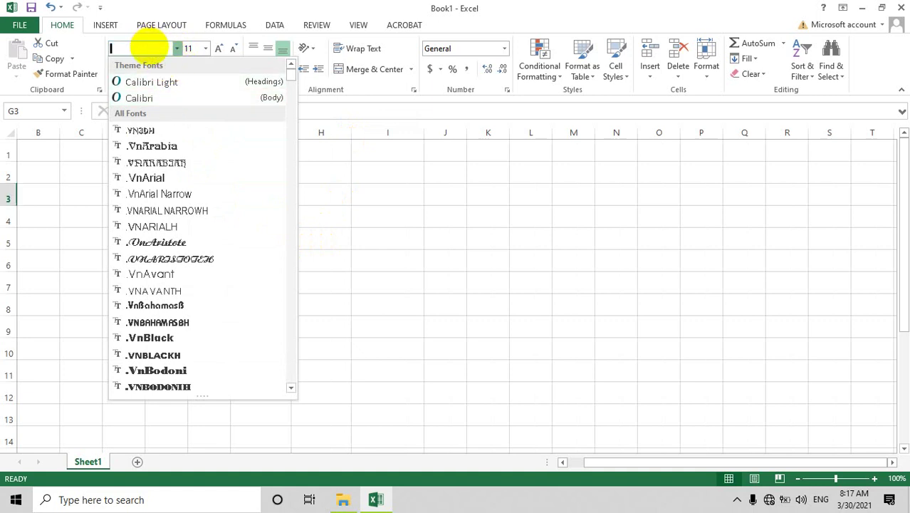
{"action": "type", "text": "t"}
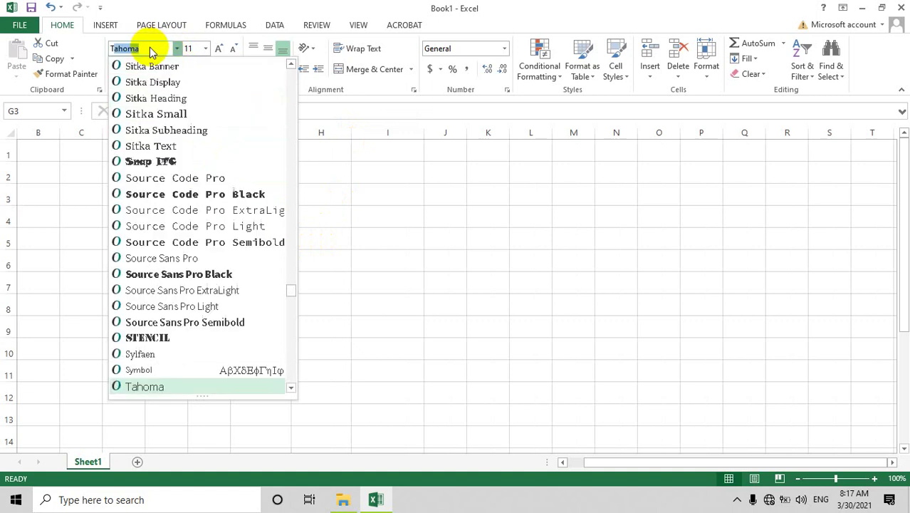
{"action": "type", "text": "imes New R"}
{"action": "key", "text": "Return"}
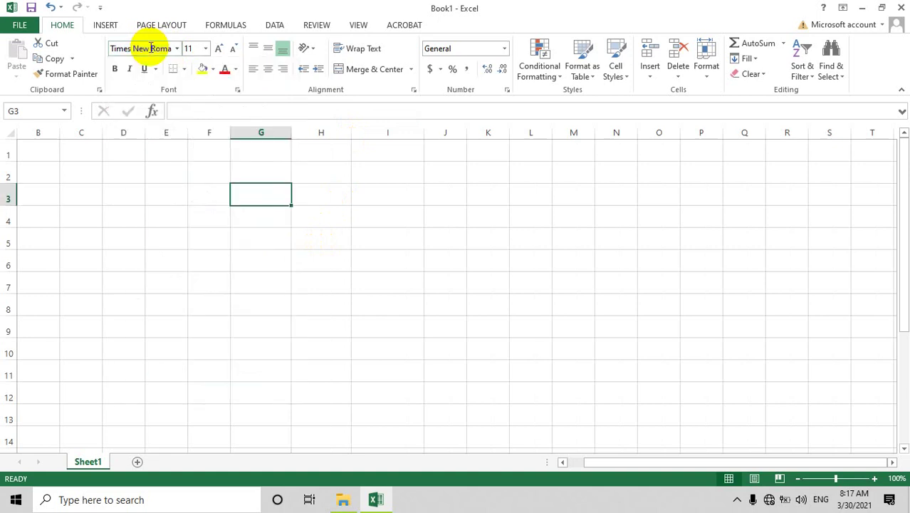
{"action": "left_click", "coordinate": [206, 49]}
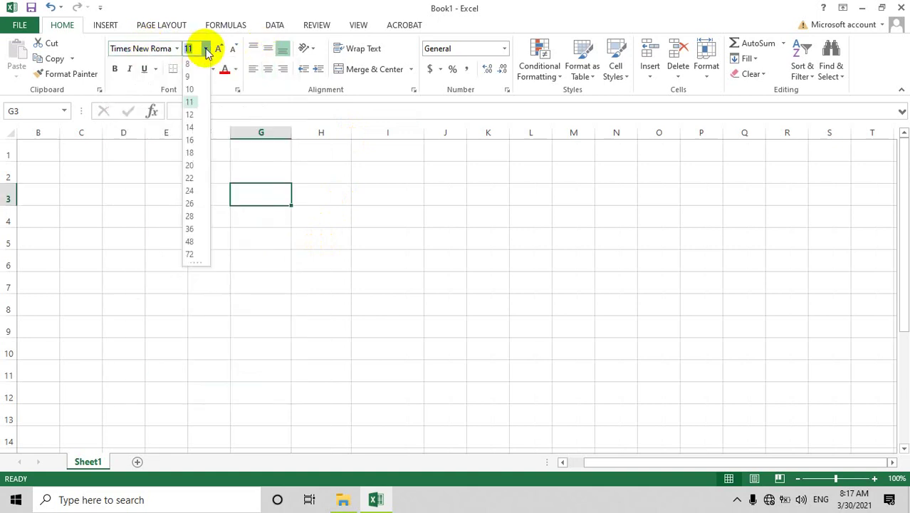
{"action": "left_click", "coordinate": [189, 128]}
{"action": "left_click", "coordinate": [384, 195]}
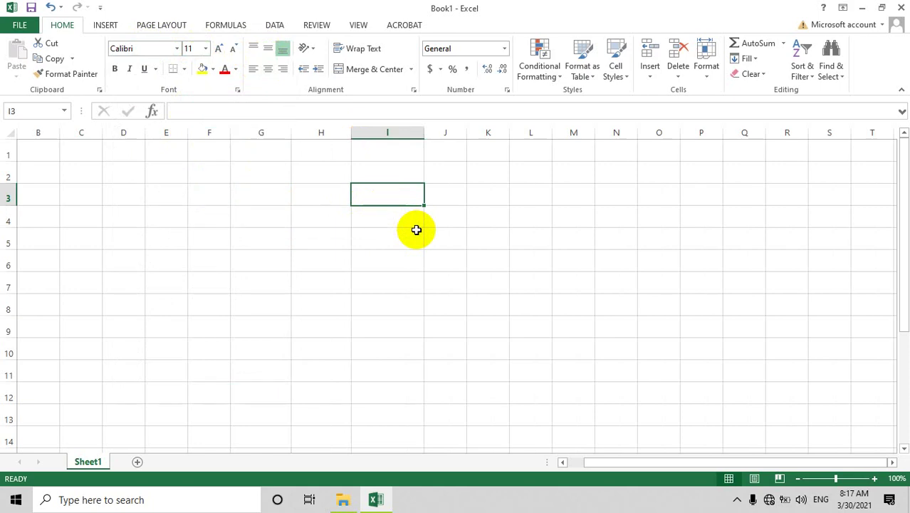
{"action": "left_click", "coordinate": [40, 154]}
Select the whole sheet and apply Times New Roman to every cell.
{"action": "key", "text": "ctrl+a"}
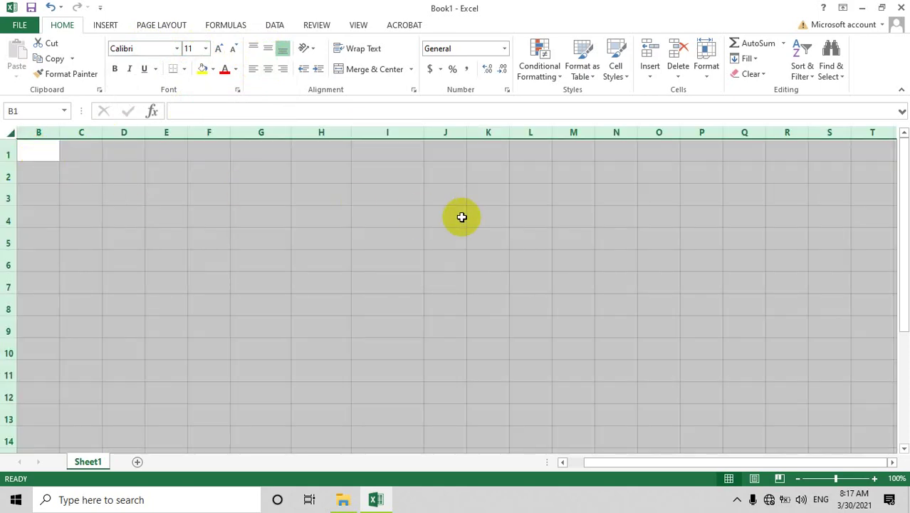
{"action": "left_click", "coordinate": [177, 50]}
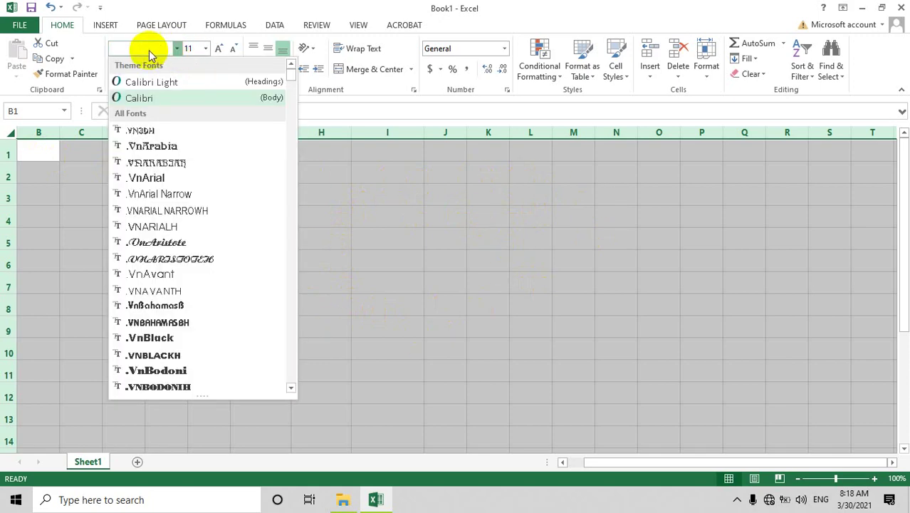
{"action": "type", "text": "Times New Roma"}
{"action": "key", "text": "Return"}
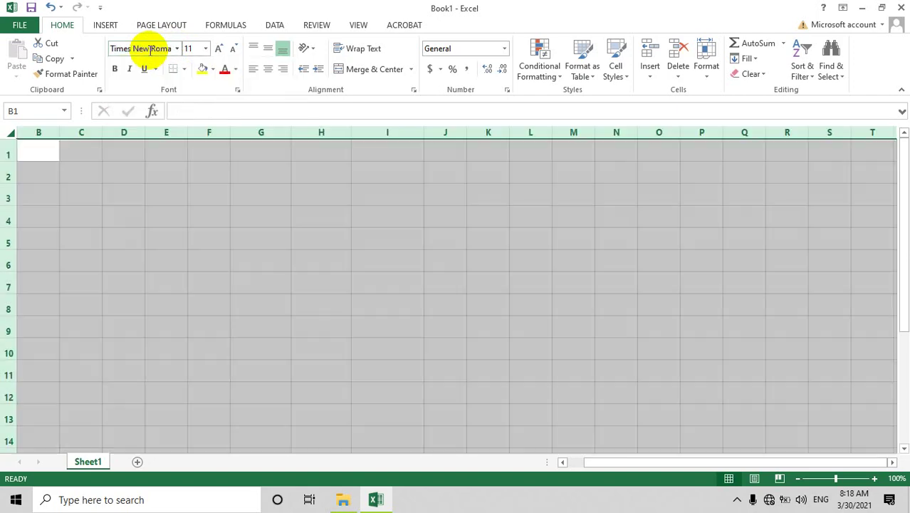
{"action": "left_click", "coordinate": [371, 221]}
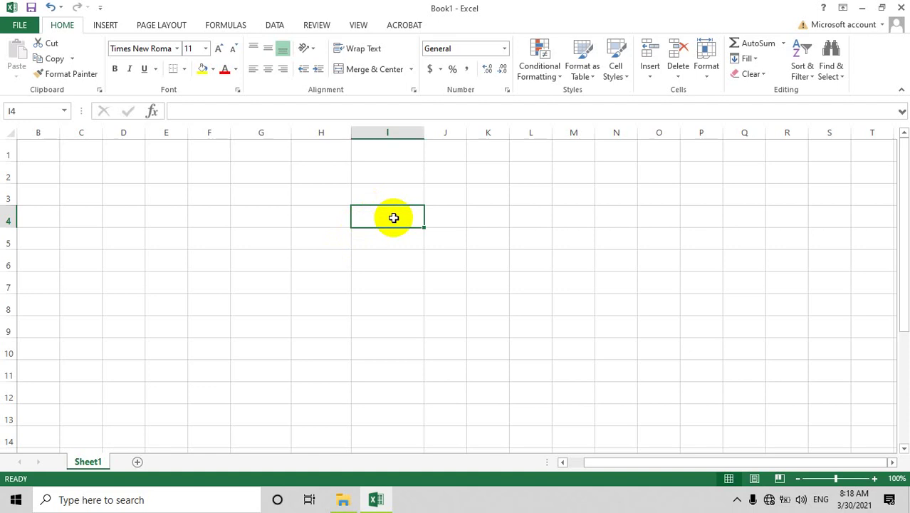
Type the title BẢNG ĐIỂM HỌC SINH into cell I3.
{"action": "left_click", "coordinate": [387, 195]}
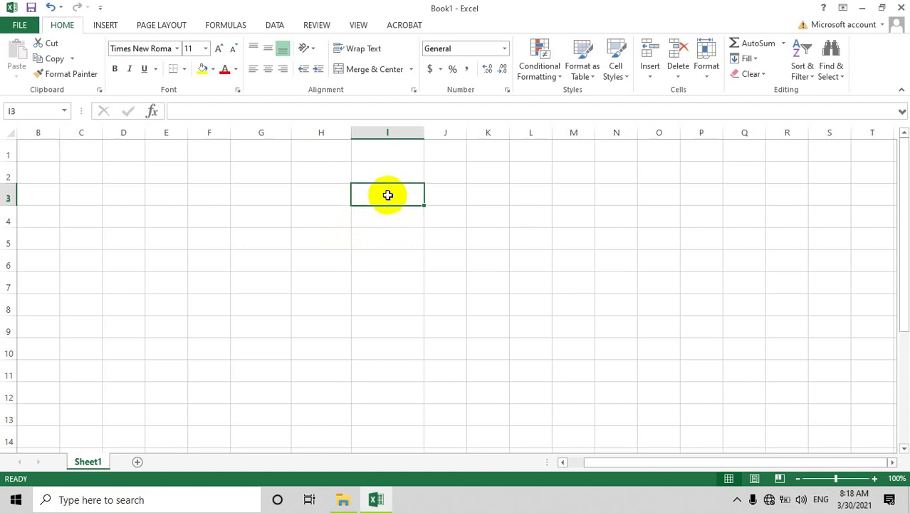
{"action": "type", "text": "BANG"}
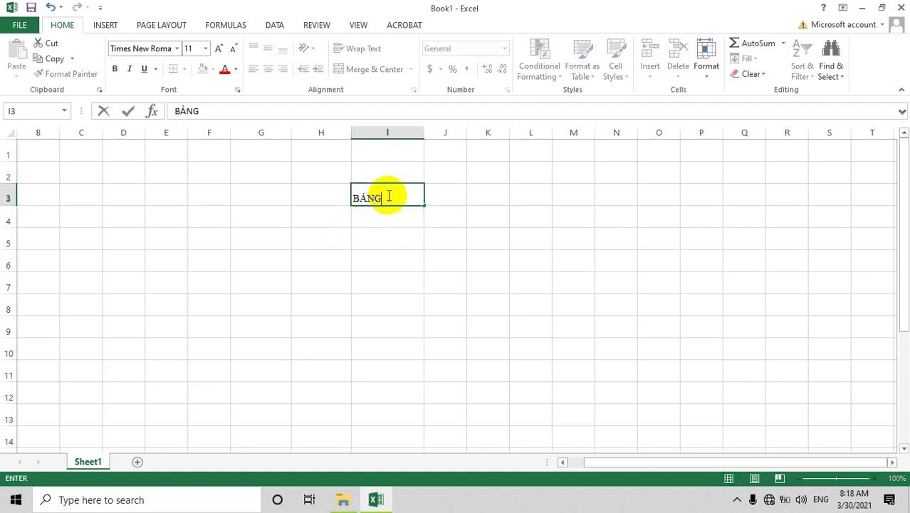
{"action": "type", "text": " ĐIÊM"}
{"action": "type", "text": "HOC SI"}
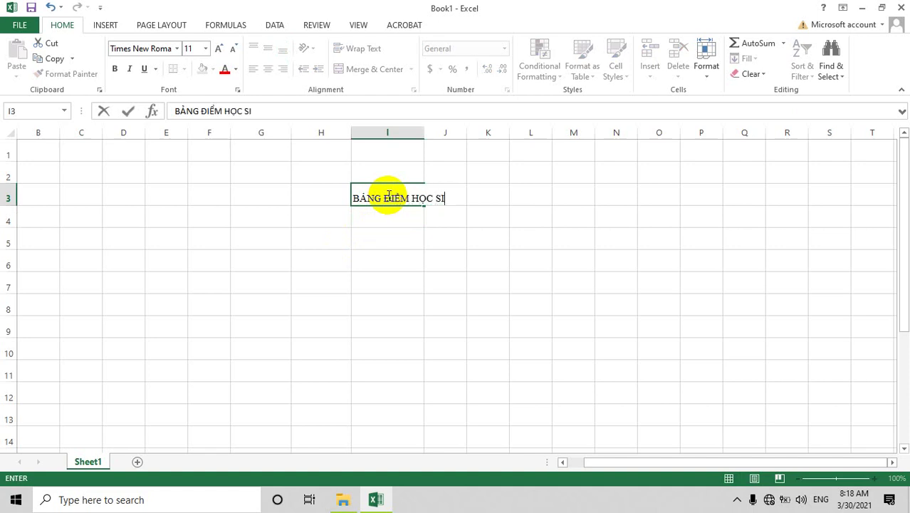
{"action": "type", "text": "NH"}
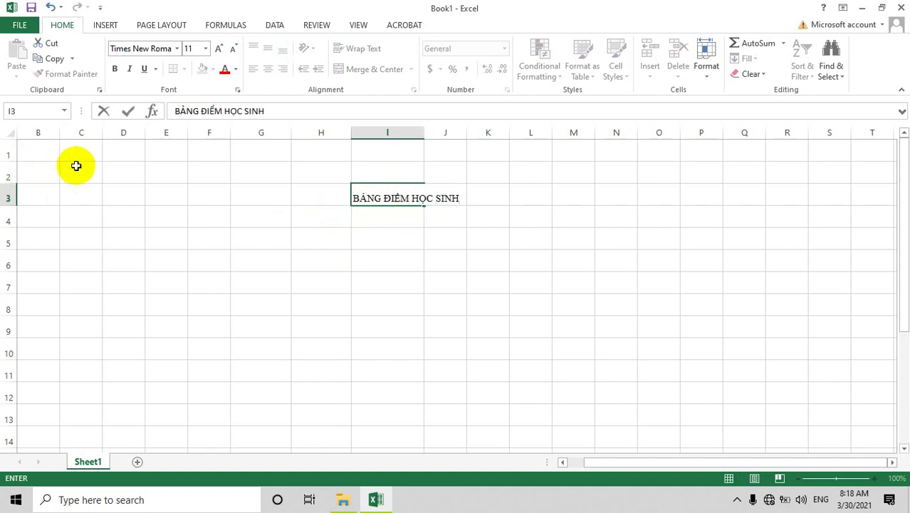
{"action": "left_click", "coordinate": [393, 217]}
Make the full title text in I3 bold and red.
{"action": "left_click", "coordinate": [394, 199]}
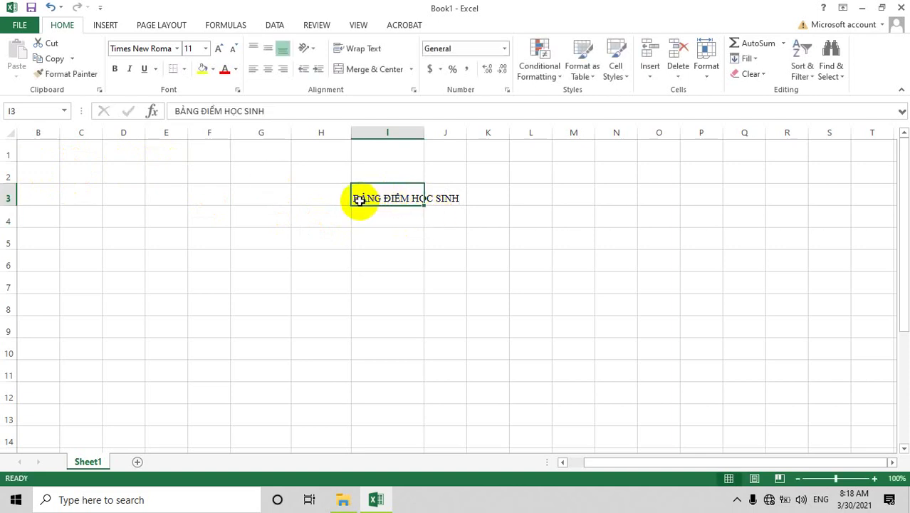
{"action": "double_click", "coordinate": [375, 199]}
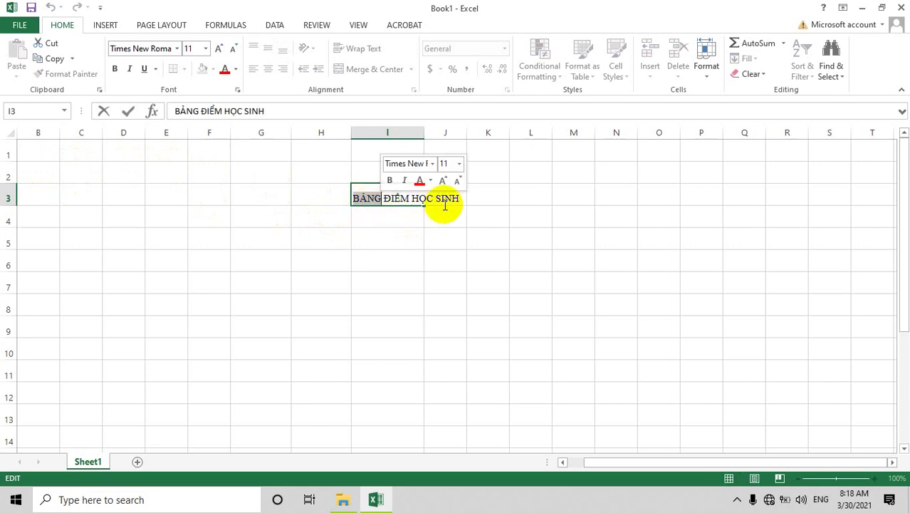
{"action": "left_click_drag", "start_coordinate": [463, 201], "coordinate": [335, 197]}
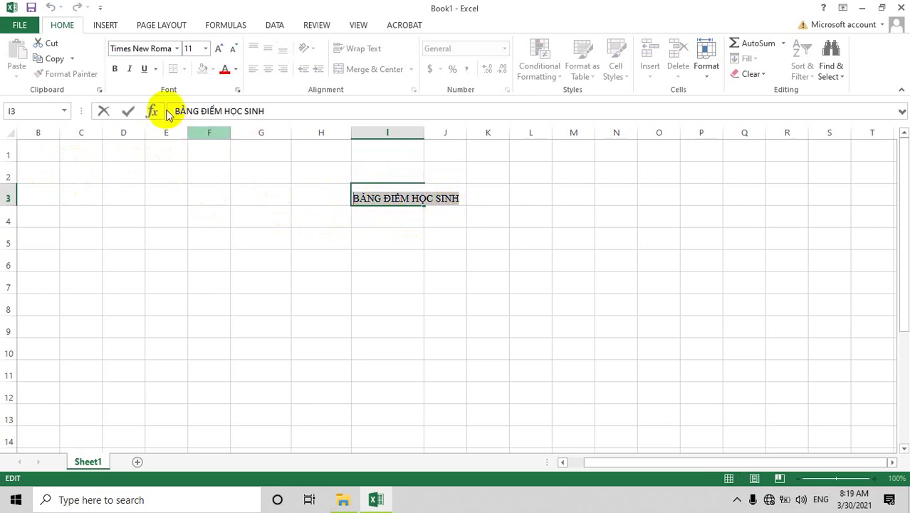
{"action": "left_click", "coordinate": [115, 69]}
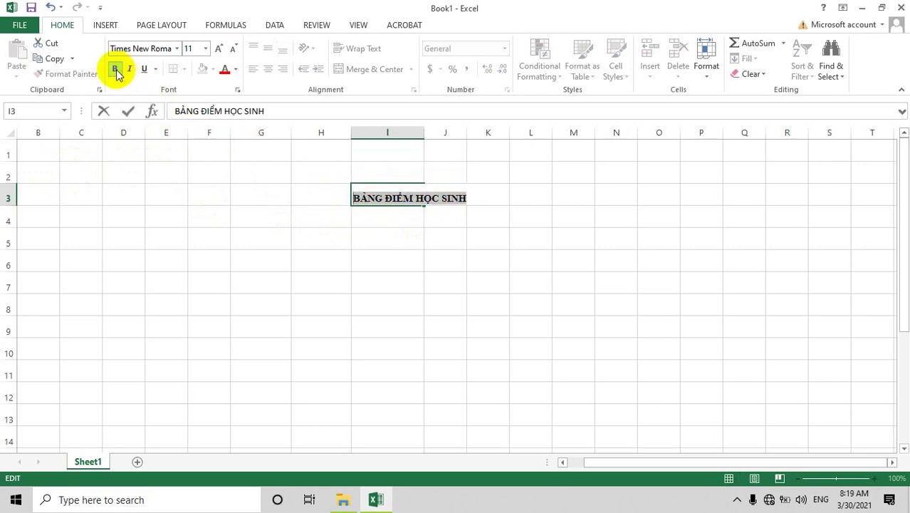
{"action": "left_click", "coordinate": [234, 70]}
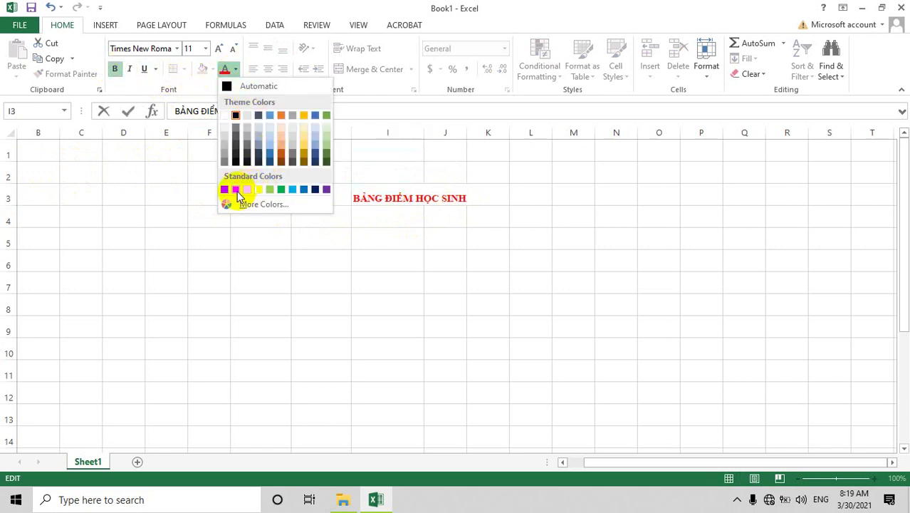
{"action": "left_click", "coordinate": [236, 190]}
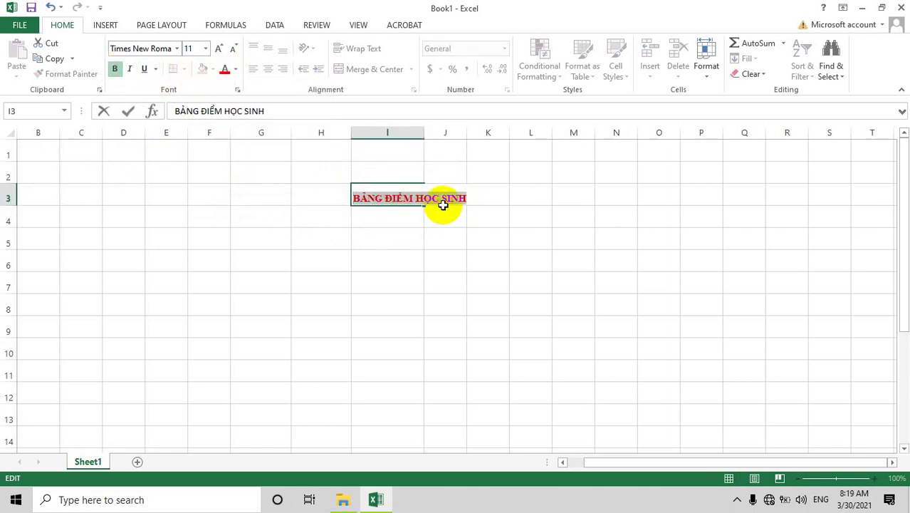
{"action": "double_click", "coordinate": [399, 198]}
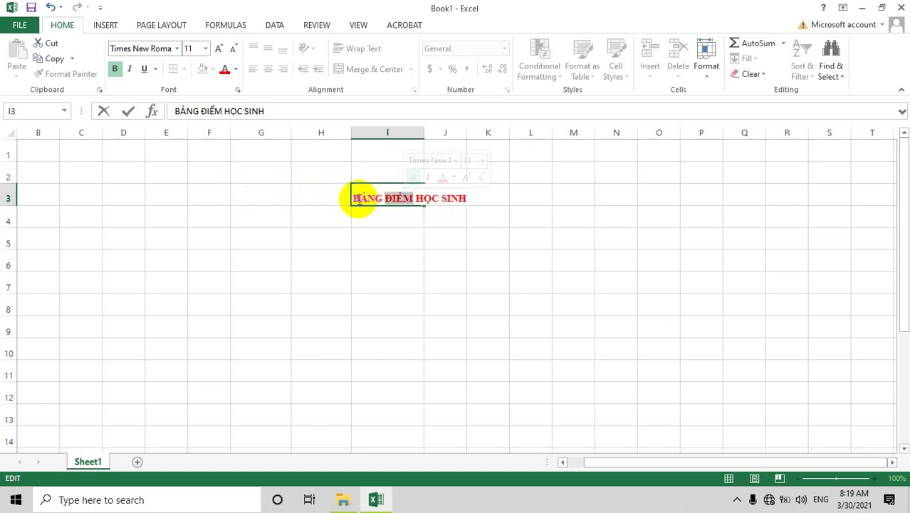
{"action": "left_click_drag", "start_coordinate": [355, 198], "coordinate": [489, 209]}
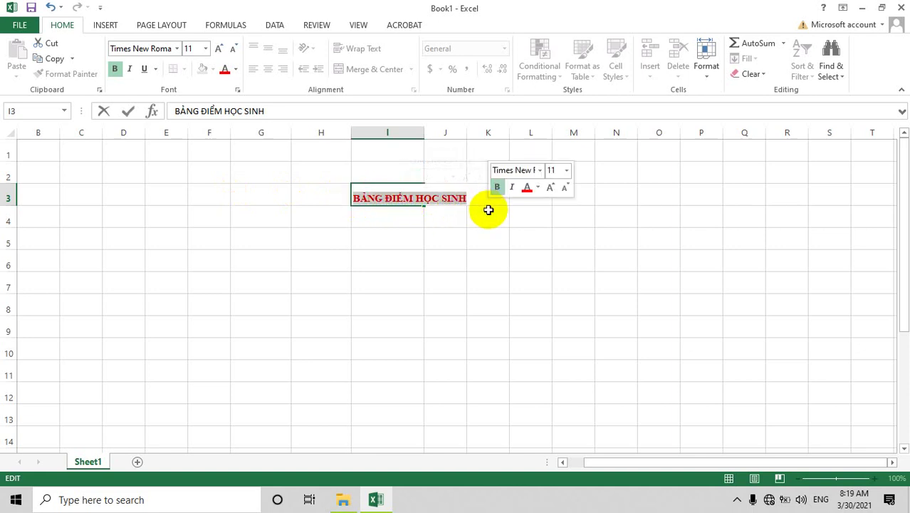
{"action": "left_click", "coordinate": [388, 217]}
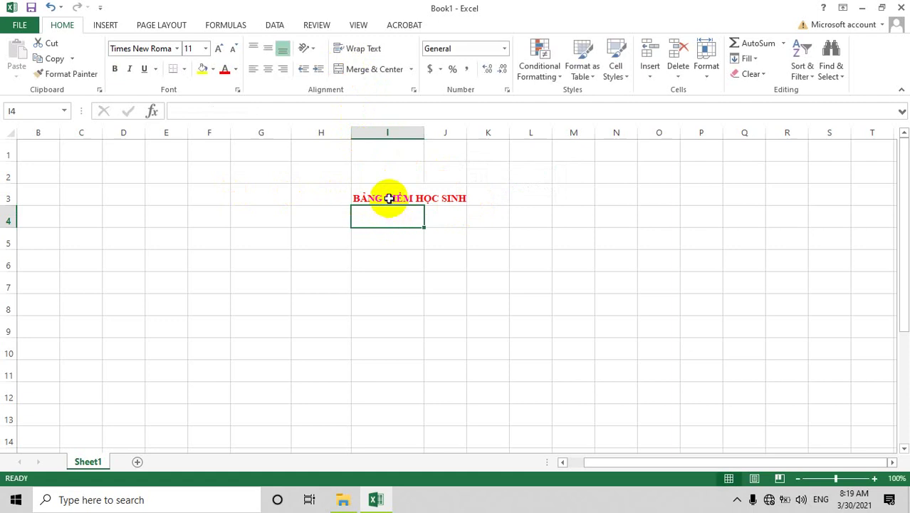
{"action": "left_click", "coordinate": [389, 198]}
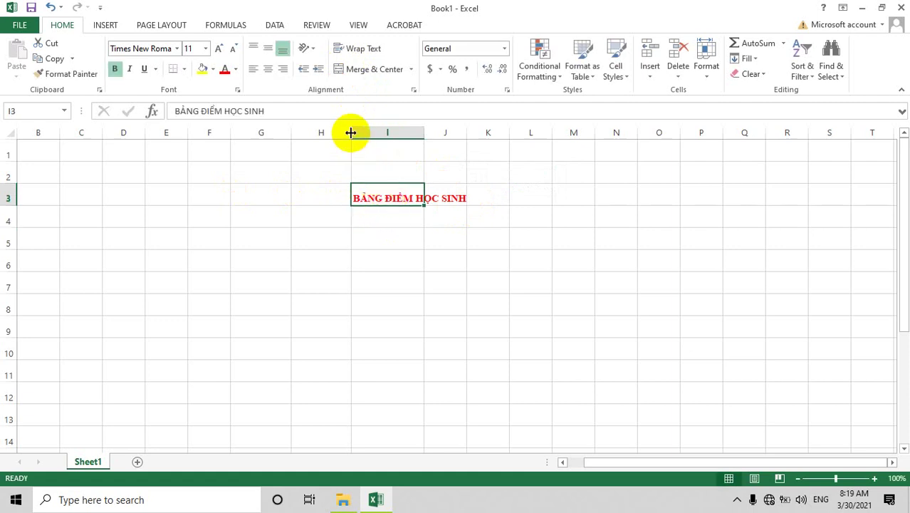
Center-align the I3 title and select cells H3 through J3 beneath it.
{"action": "left_click", "coordinate": [339, 72]}
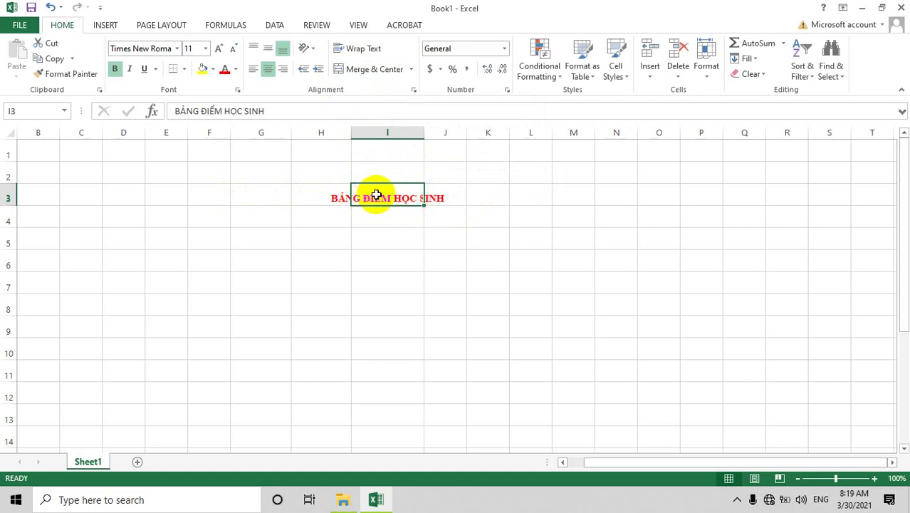
{"action": "left_click", "coordinate": [342, 198]}
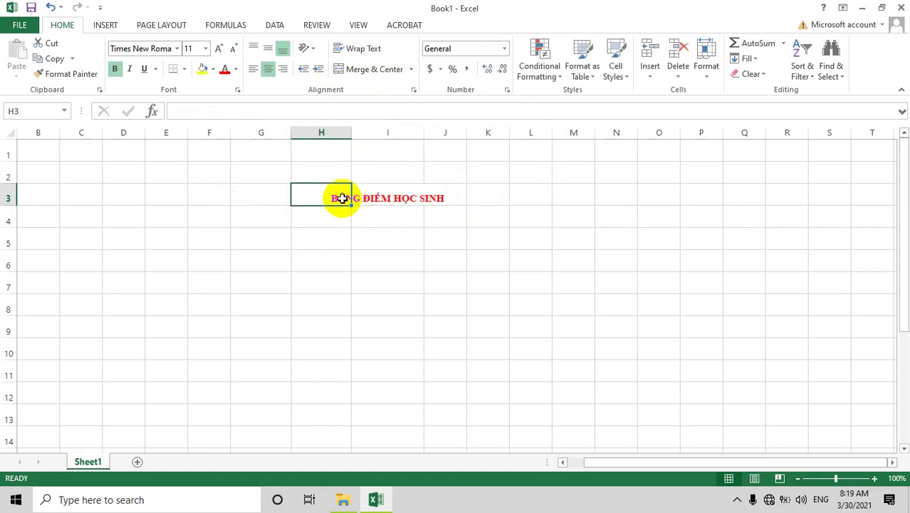
{"action": "left_click", "coordinate": [402, 198]}
{"action": "left_click", "coordinate": [433, 196]}
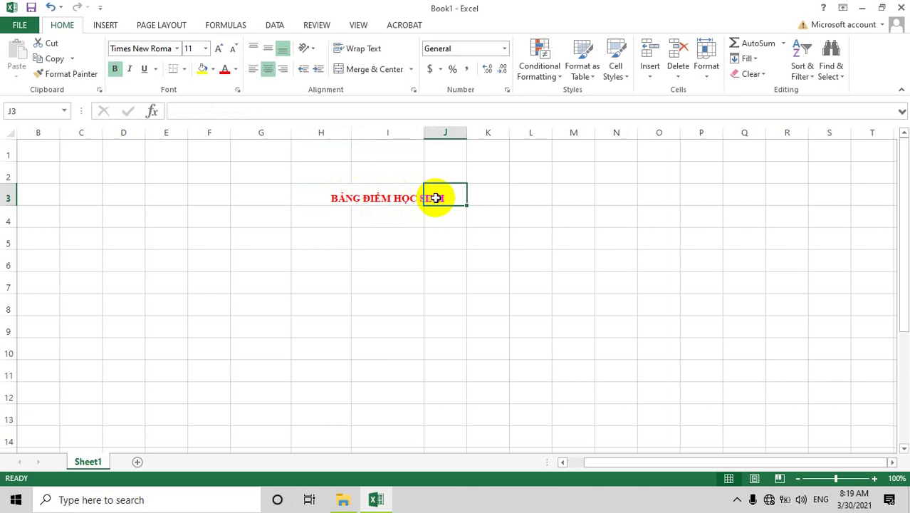
{"action": "left_click", "coordinate": [385, 199]}
{"action": "left_click_drag", "start_coordinate": [346, 199], "coordinate": [432, 200]}
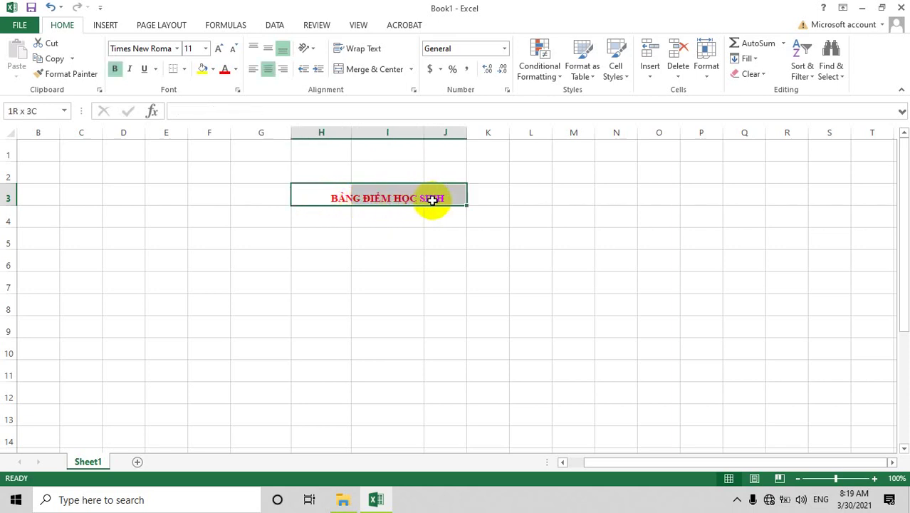
Change the H3:J3 title to font size 18.
{"action": "left_click", "coordinate": [205, 48]}
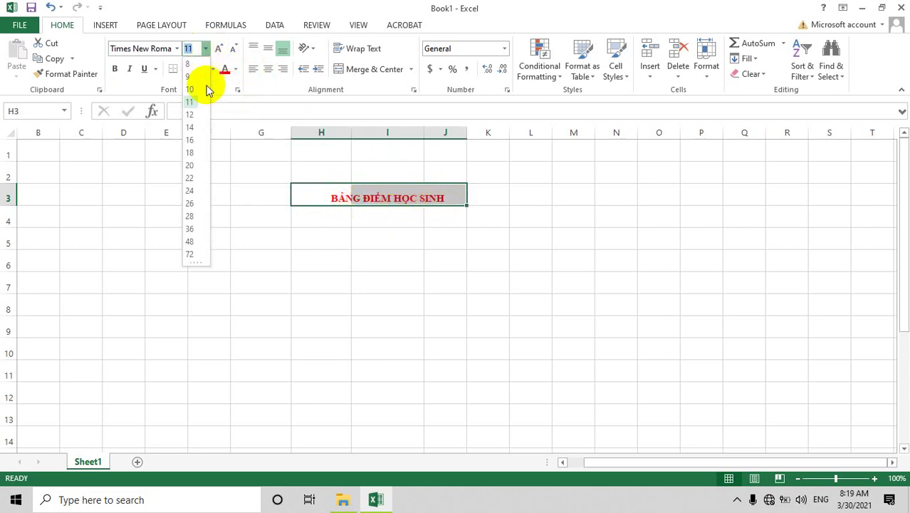
{"action": "left_click", "coordinate": [189, 153]}
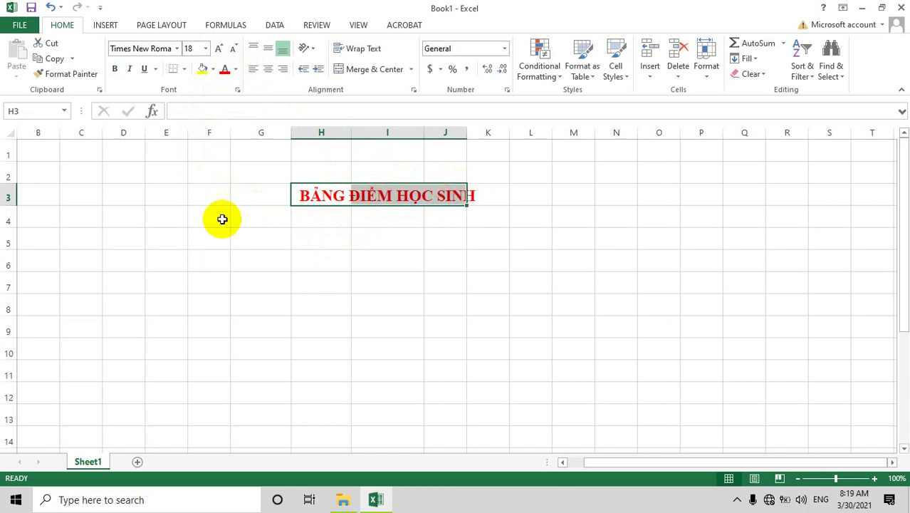
{"action": "left_click", "coordinate": [161, 216]}
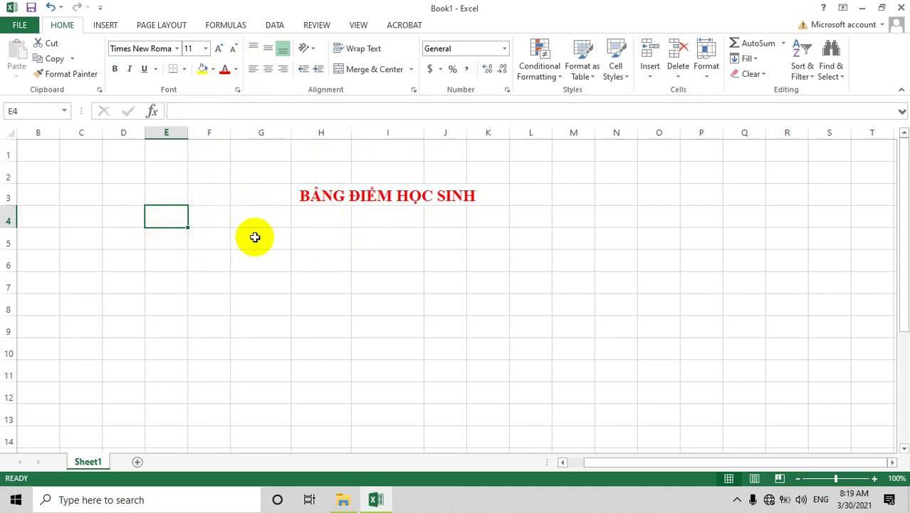
Enter STT in E4 and HỌ VÀ TÊN in F4 as column headers.
{"action": "type", "text": "S"}
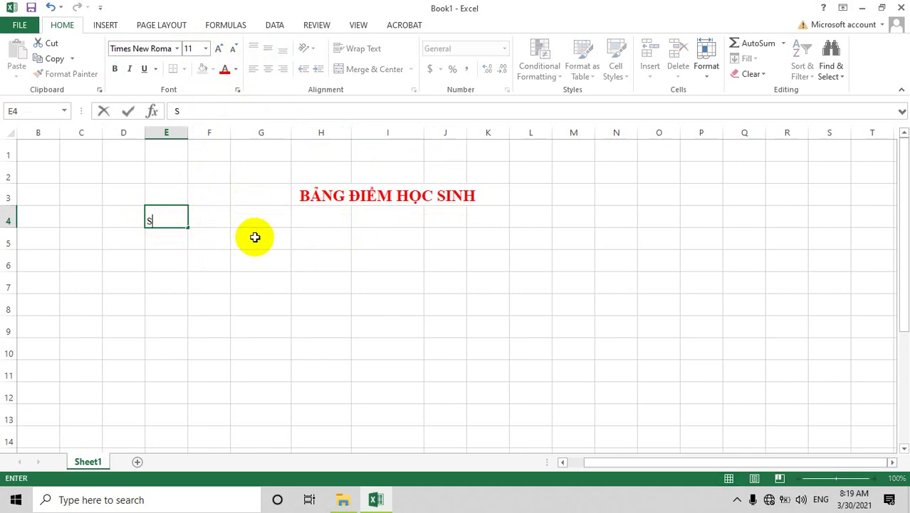
{"action": "type", "text": "TT"}
{"action": "left_click", "coordinate": [205, 216]}
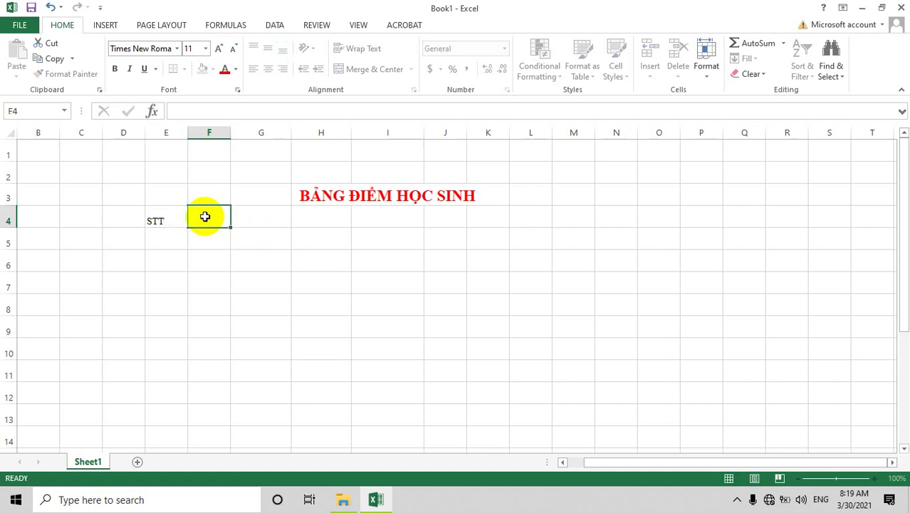
{"action": "type", "text": "HO"}
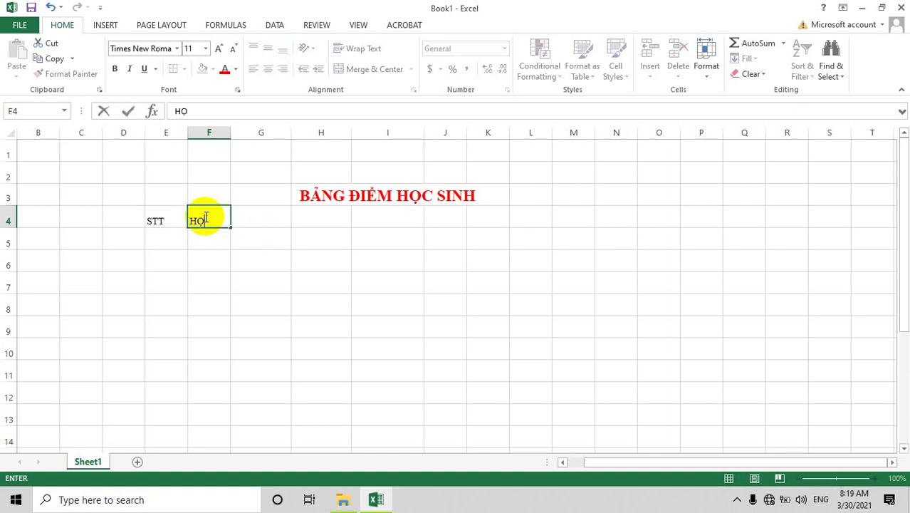
{"action": "type", "text": " VÀT"}
{"action": "type", "text": "ÊN"}
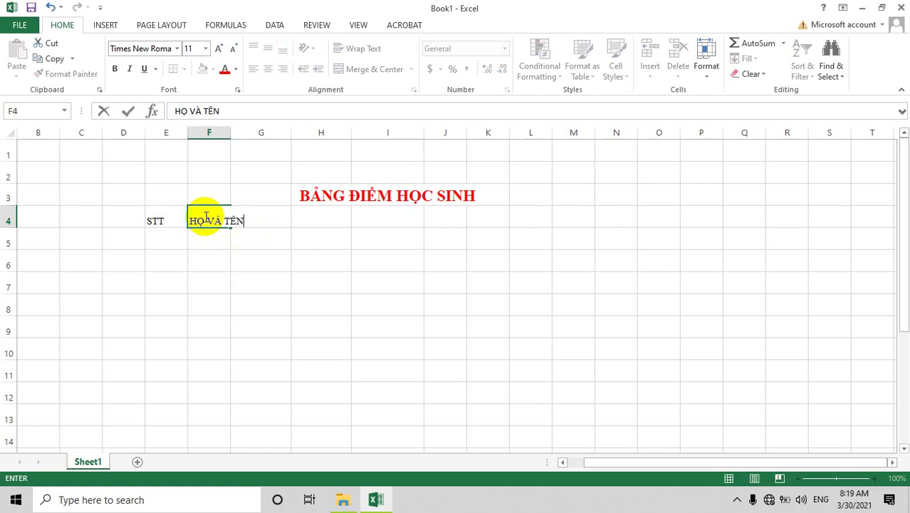
{"action": "left_click", "coordinate": [305, 221]}
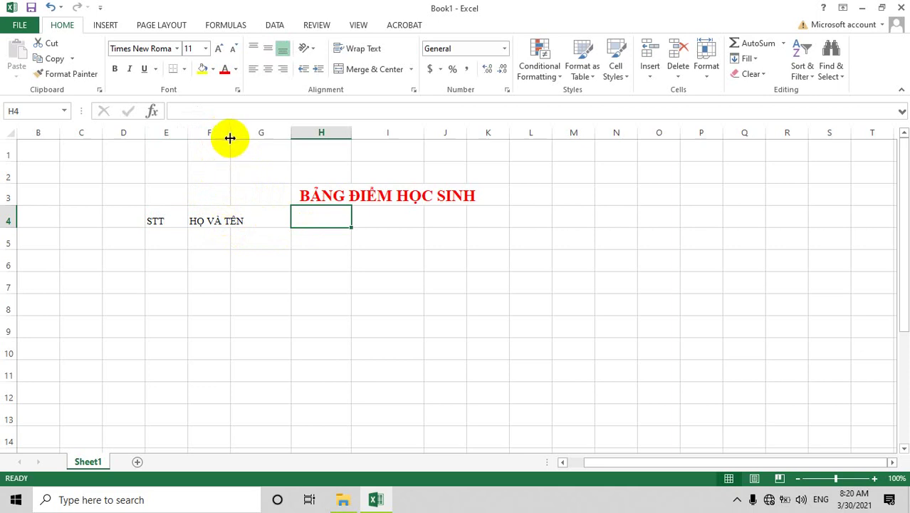
Widen column F and enter HS1 as the header in both G4 and H4.
{"action": "left_click_drag", "start_coordinate": [229, 133], "coordinate": [264, 133]}
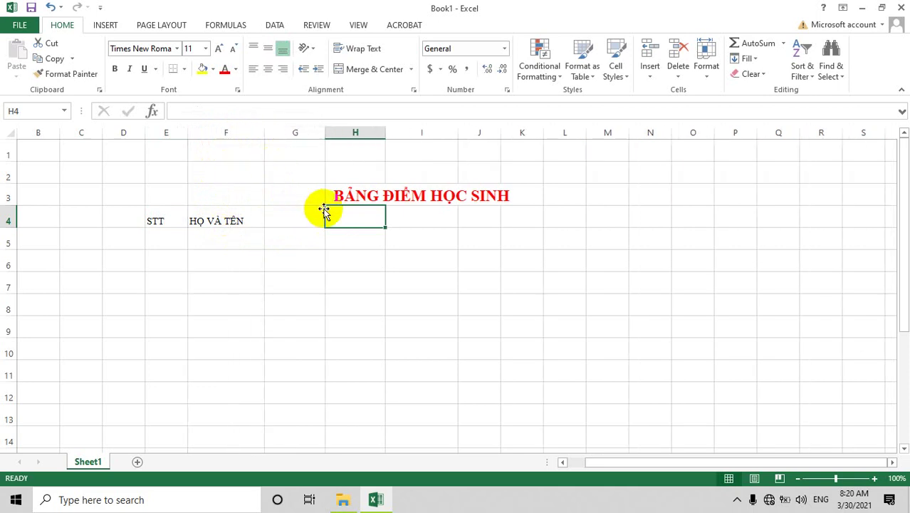
{"action": "left_click", "coordinate": [292, 221]}
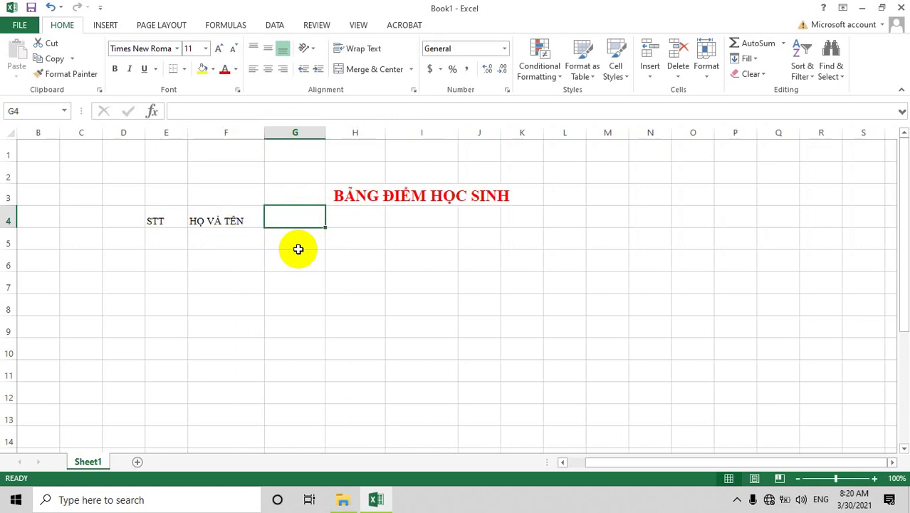
{"action": "type", "text": "D"}
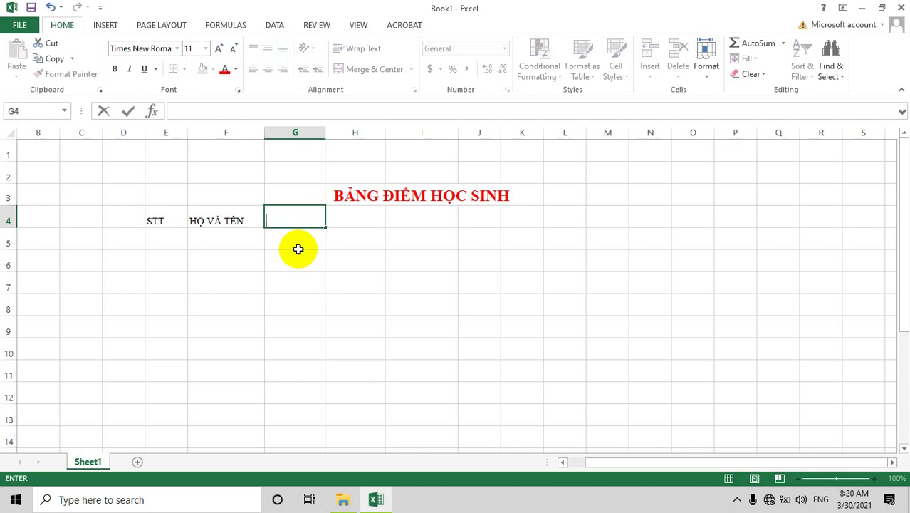
{"action": "type", "text": "IÊM"}
{"action": "key", "text": "BackSpace"}
{"action": "key", "text": "BackSpace"}
{"action": "key", "text": "BackSpace"}
{"action": "key", "text": "BackSpace"}
{"action": "type", "text": "H"}
{"action": "type", "text": "S1"}
{"action": "left_click", "coordinate": [372, 219]}
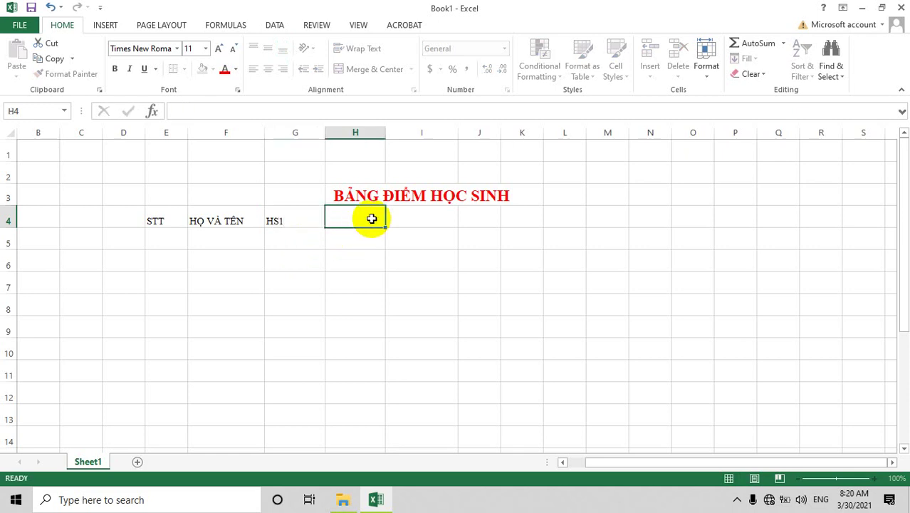
{"action": "type", "text": "HS"}
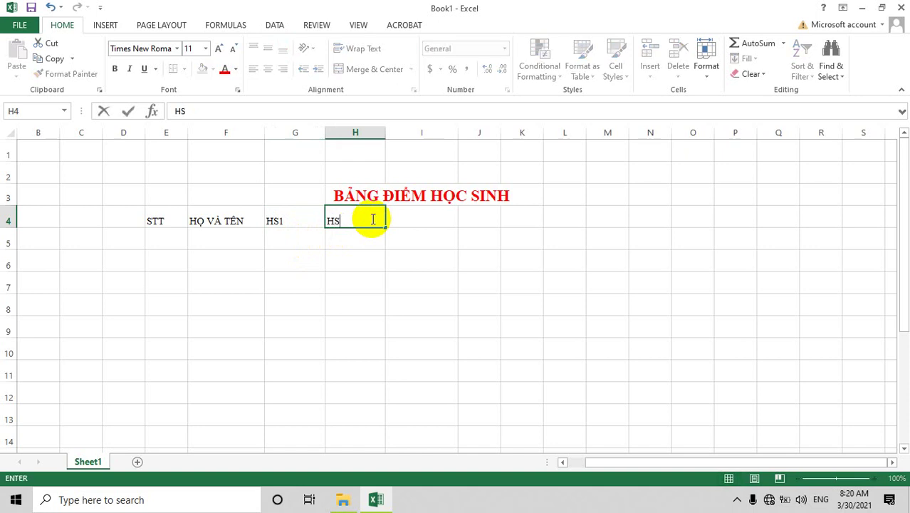
{"action": "type", "text": "1"}
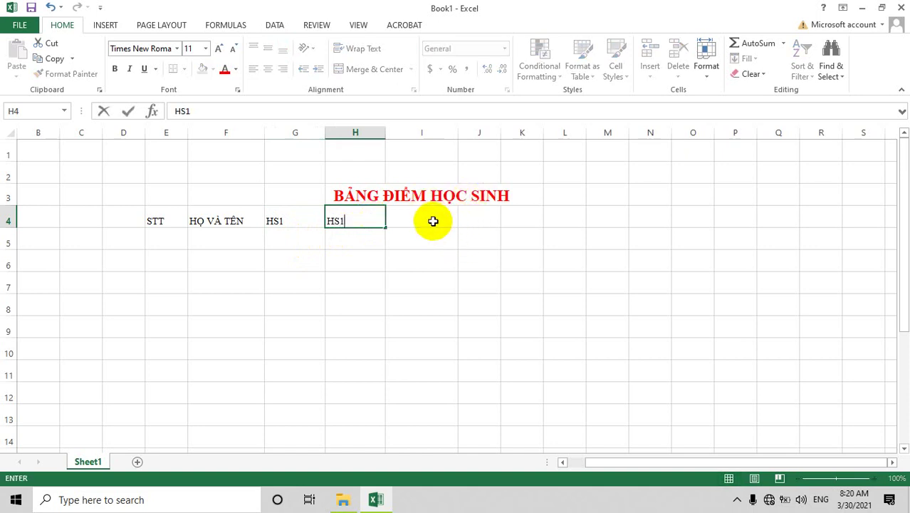
{"action": "left_click", "coordinate": [431, 221]}
Add the headers HS2, HS2, THI and ĐTB in I4 through L4.
{"action": "type", "text": "H"}
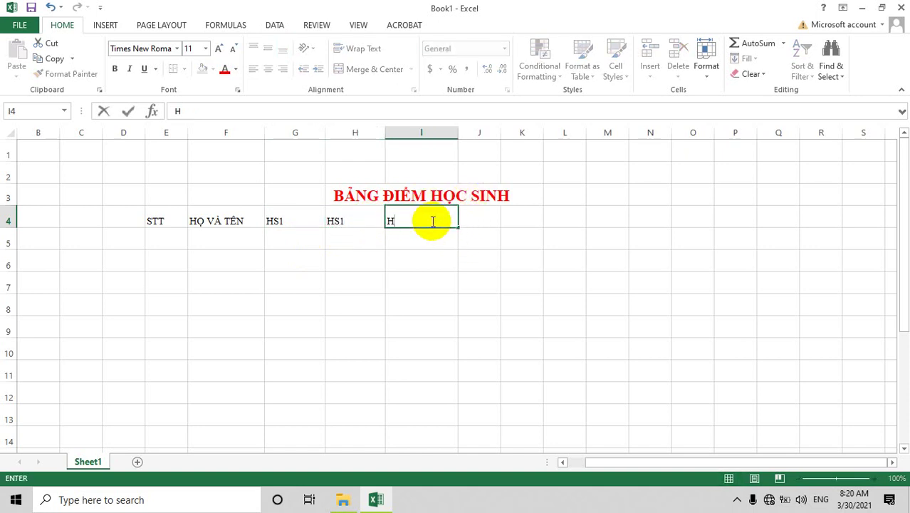
{"action": "type", "text": "@"}
{"action": "key", "text": "BackSpace"}
{"action": "type", "text": "2"}
{"action": "key", "text": "BackSpace"}
{"action": "type", "text": "S2"}
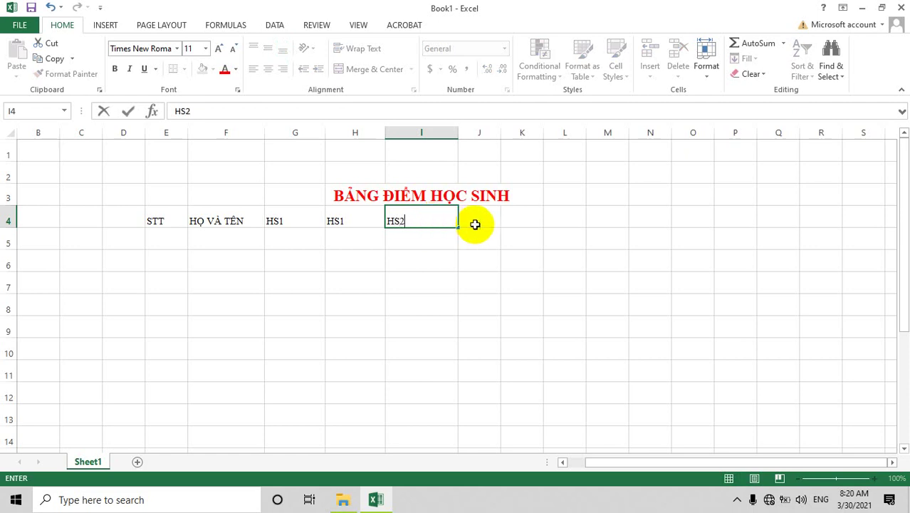
{"action": "left_click", "coordinate": [487, 223]}
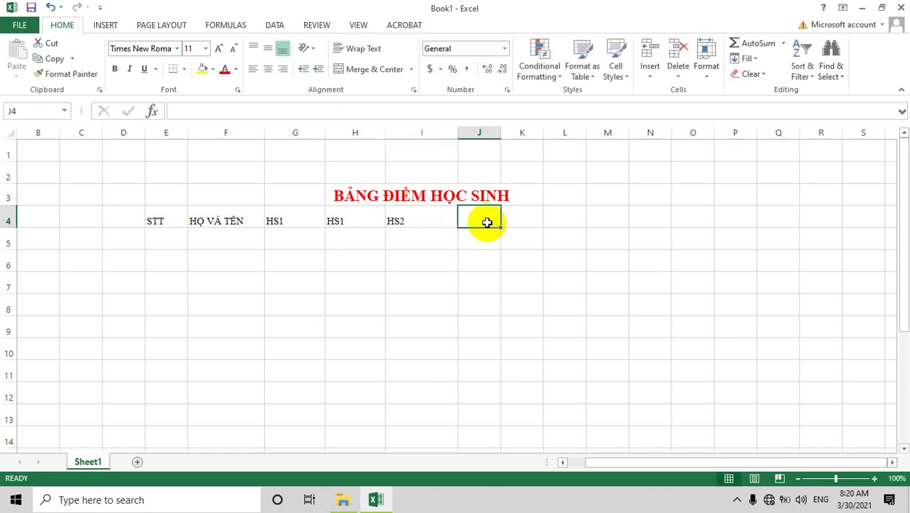
{"action": "type", "text": "HS"}
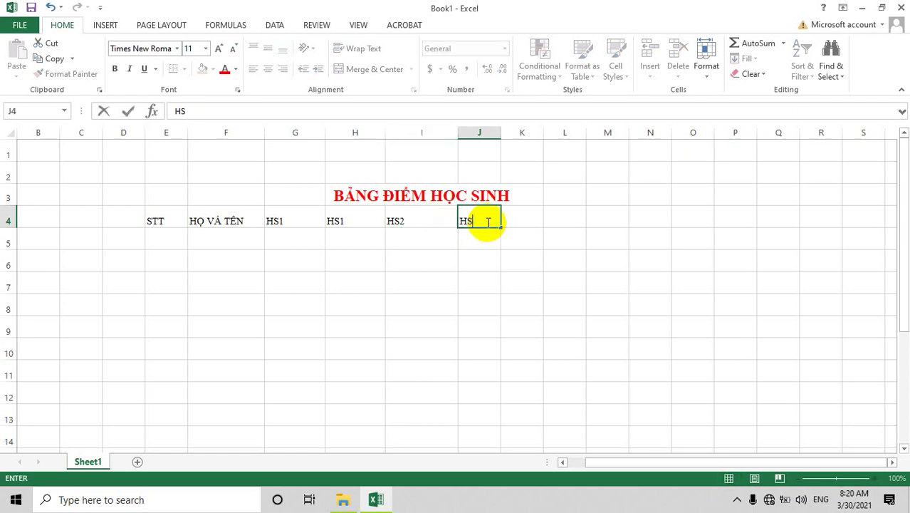
{"action": "type", "text": "2"}
{"action": "left_click", "coordinate": [529, 220]}
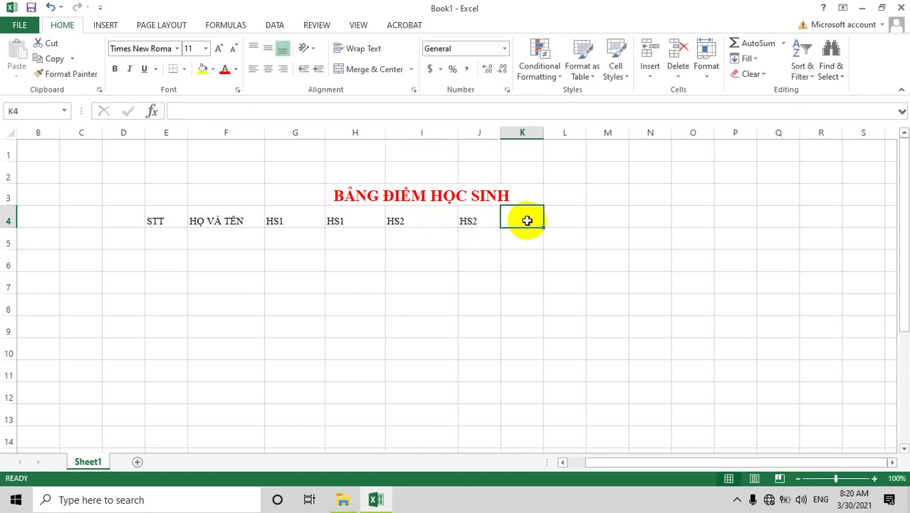
{"action": "type", "text": "THI"}
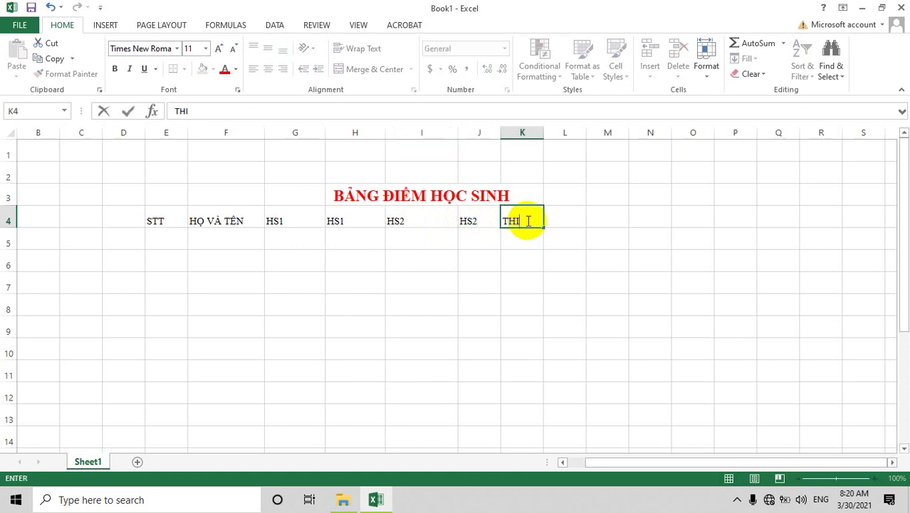
{"action": "left_click", "coordinate": [565, 218]}
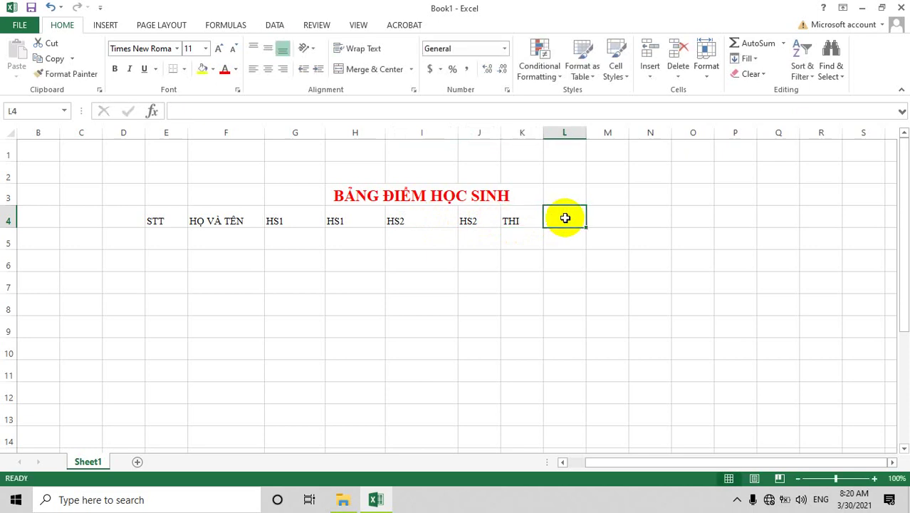
{"action": "type", "text": "D"}
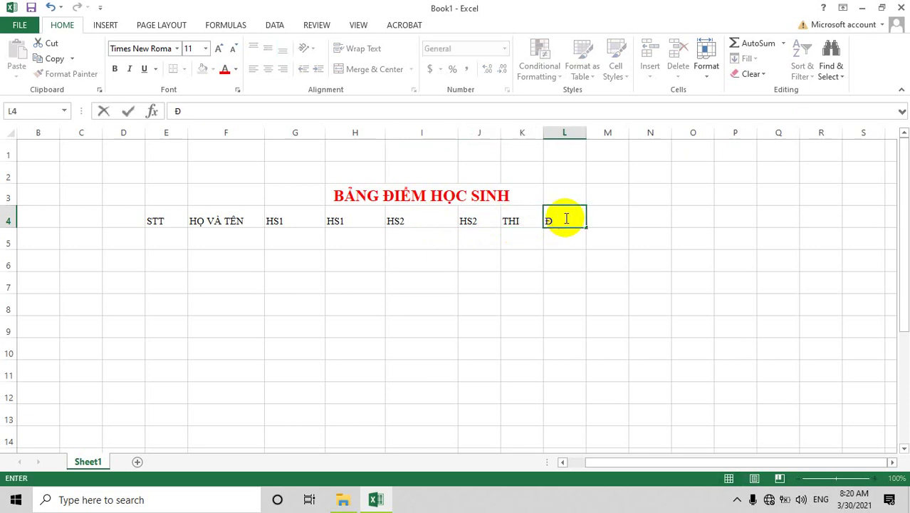
{"action": "type", "text": "TB"}
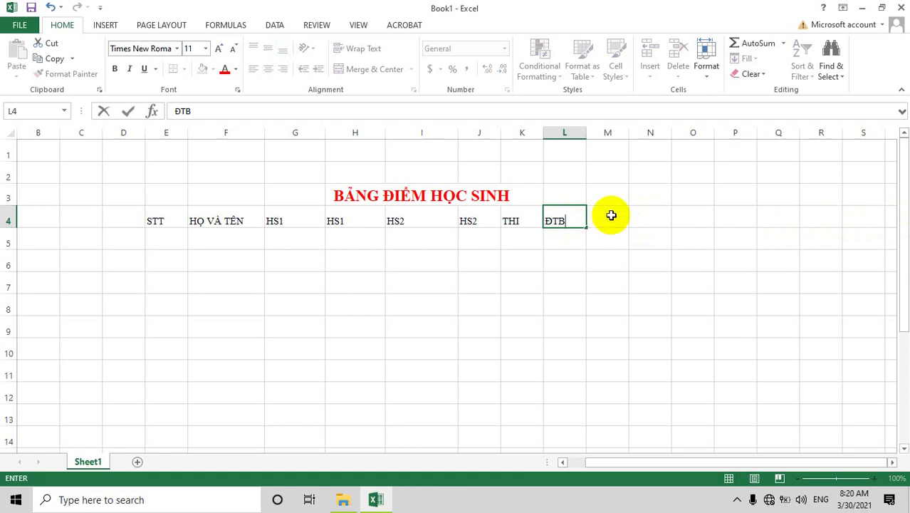
{"action": "left_click", "coordinate": [609, 214]}
Widen column L and add the TỔNG ĐIỂM and XẾP LOẠI headers.
{"action": "left_click_drag", "start_coordinate": [586, 132], "coordinate": [602, 132]}
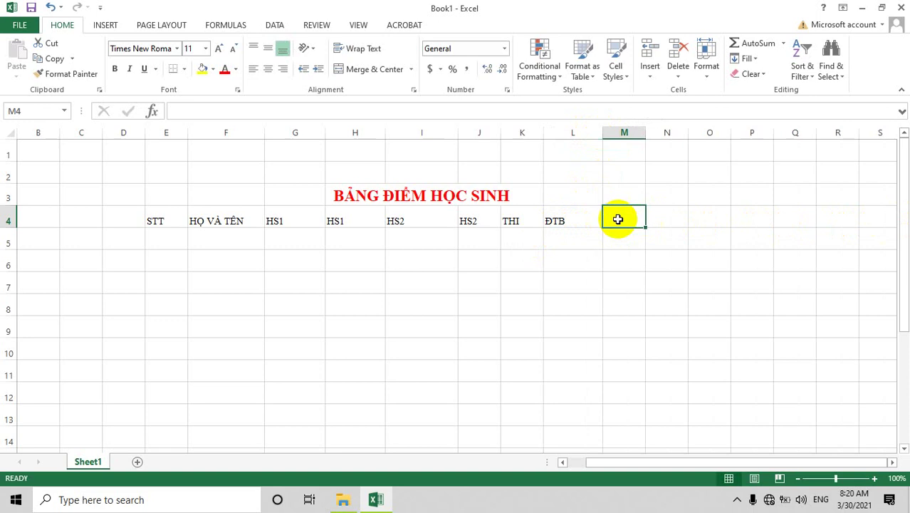
{"action": "type", "text": "TÔN"}
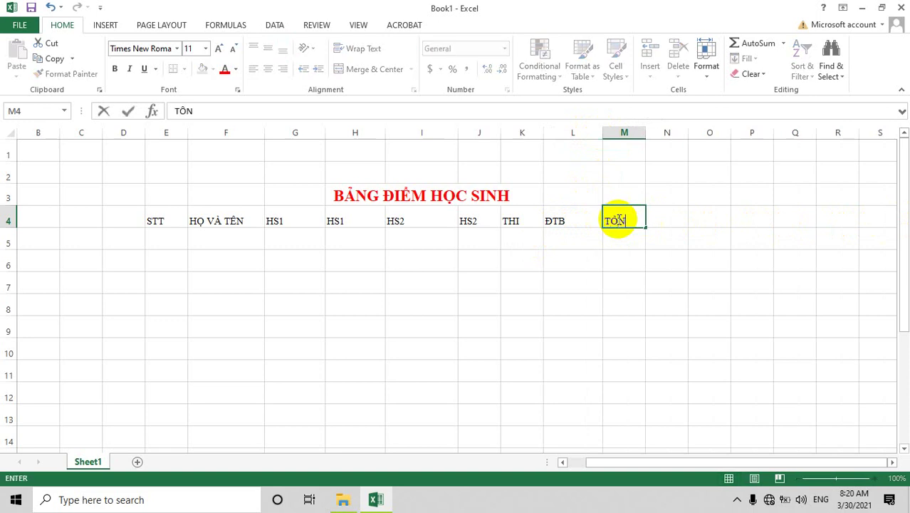
{"action": "type", "text": "ỔNG"}
{"action": "type", "text": "Đ"}
{"action": "type", "text": "IE"}
{"action": "type", "text": "M"}
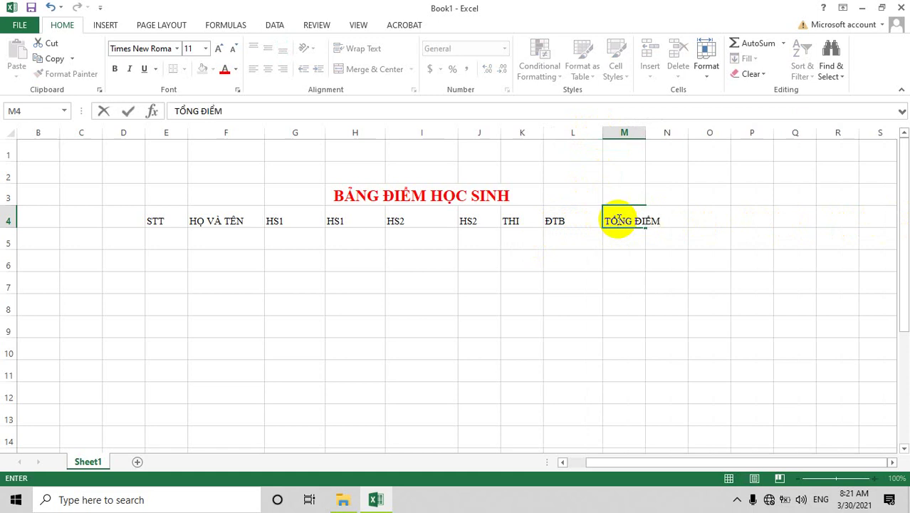
{"action": "left_click", "coordinate": [698, 221]}
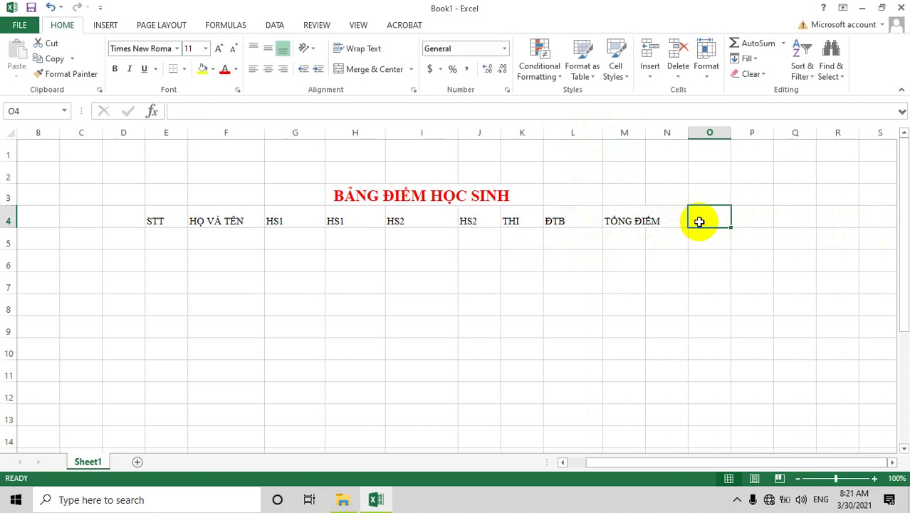
{"action": "type", "text": "X"}
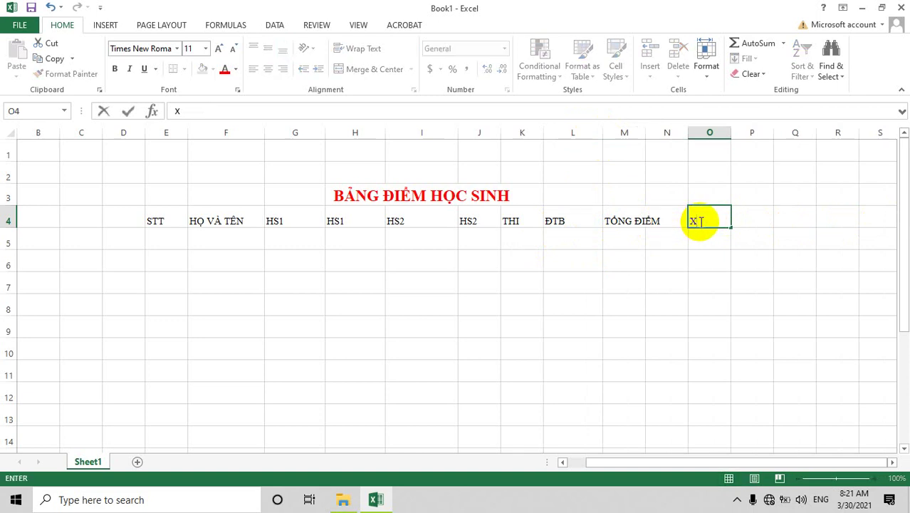
{"action": "type", "text": "E"}
{"action": "type", "text": "PS"}
{"action": "type", "text": " LOAI"}
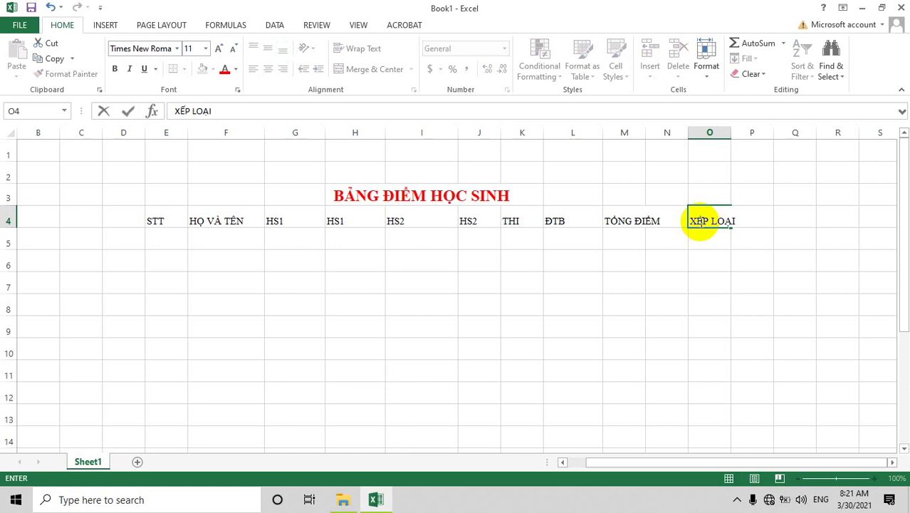
{"action": "left_click", "coordinate": [710, 235]}
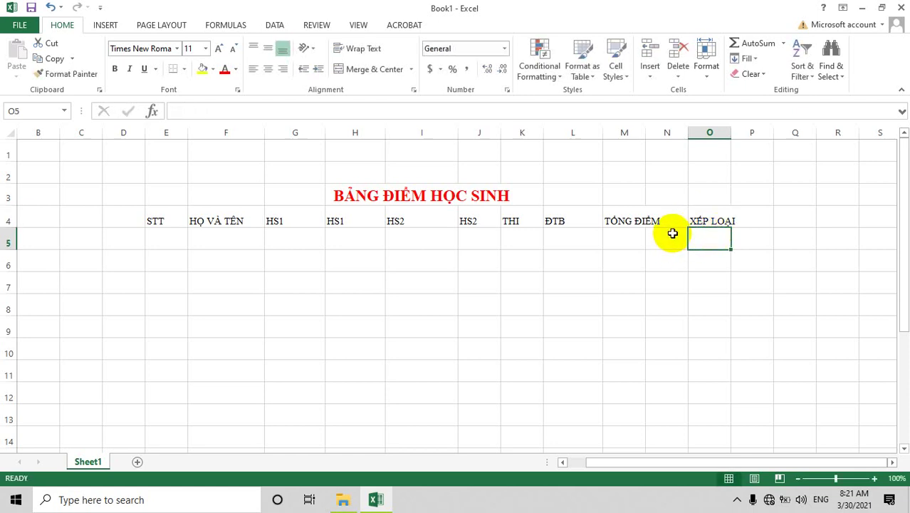
Start saving the workbook to this computer's Desktop folder with Ctrl+S.
{"action": "key", "text": "ctrl+s"}
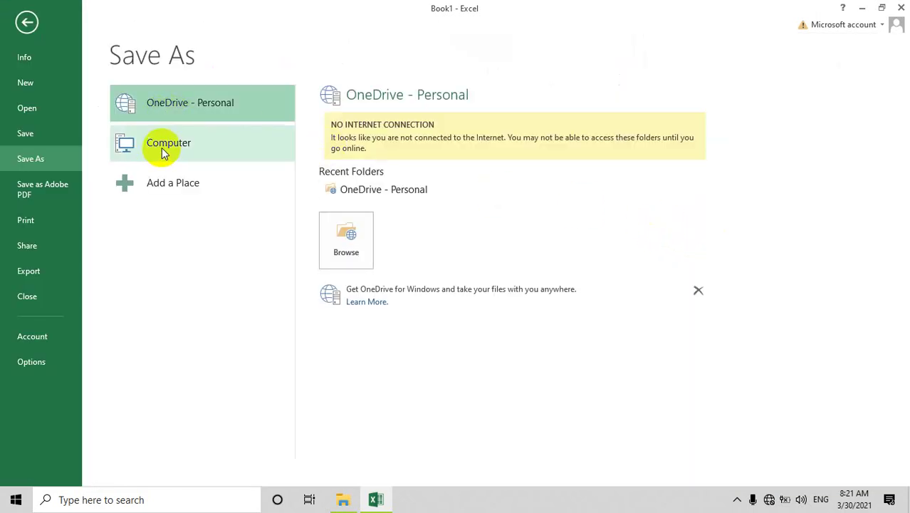
{"action": "left_click", "coordinate": [167, 150]}
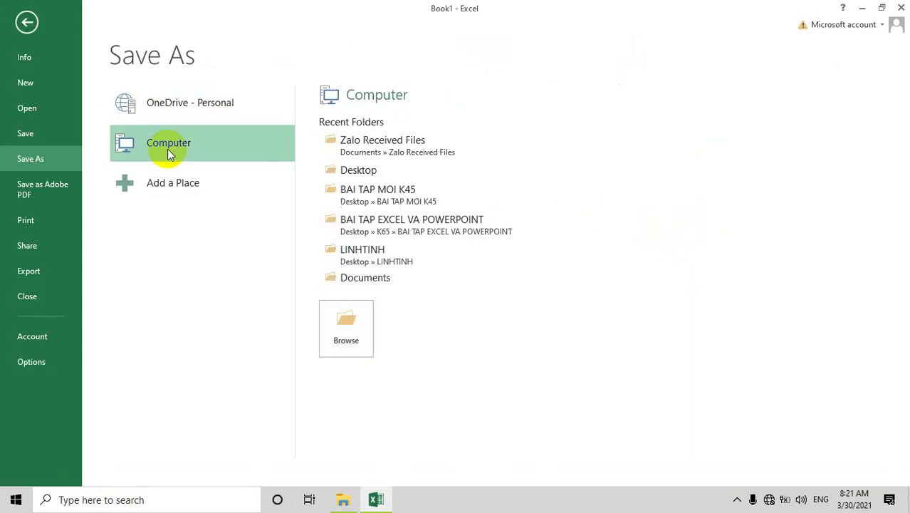
{"action": "left_click", "coordinate": [357, 170]}
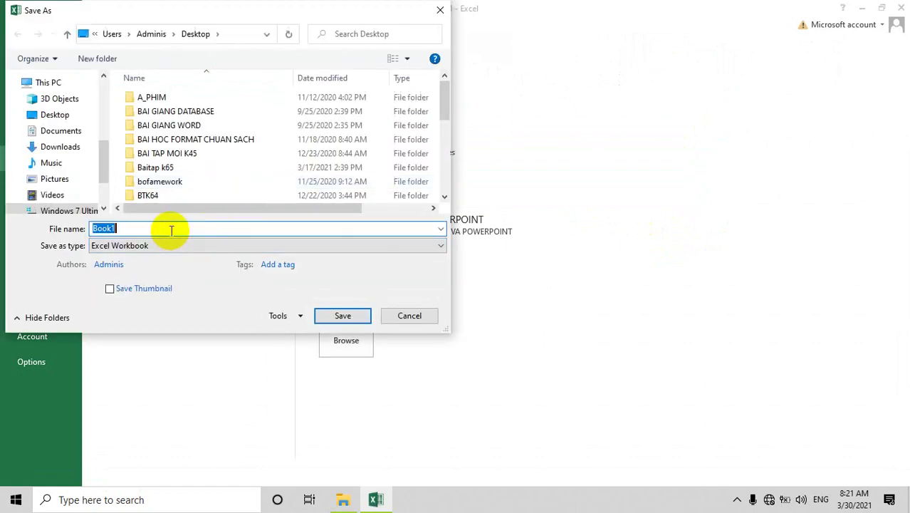
Create a new Desktop folder named K65 EXCEL and open it.
{"action": "key", "text": "BackSpace"}
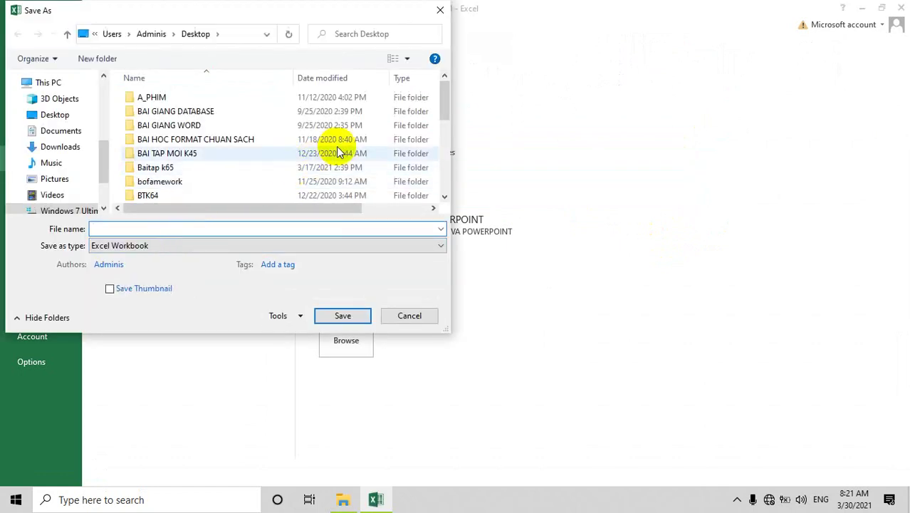
{"action": "left_click_drag", "start_coordinate": [445, 97], "coordinate": [442, 190]}
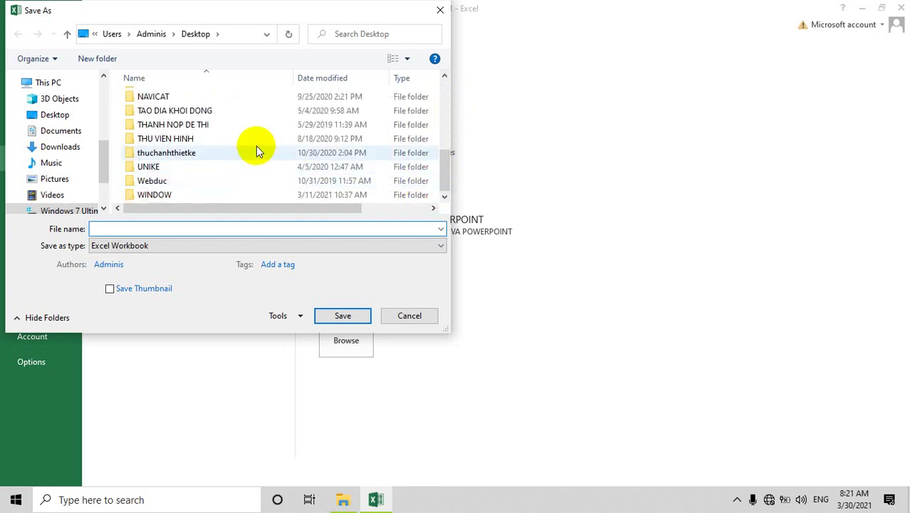
{"action": "right_click", "coordinate": [255, 137]}
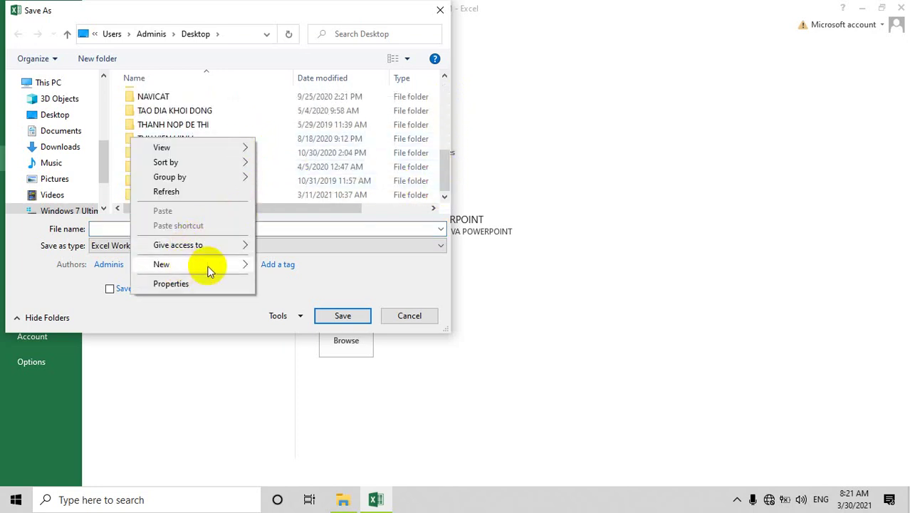
{"action": "mouse_move", "coordinate": [209, 266]}
{"action": "left_click", "coordinate": [279, 262]}
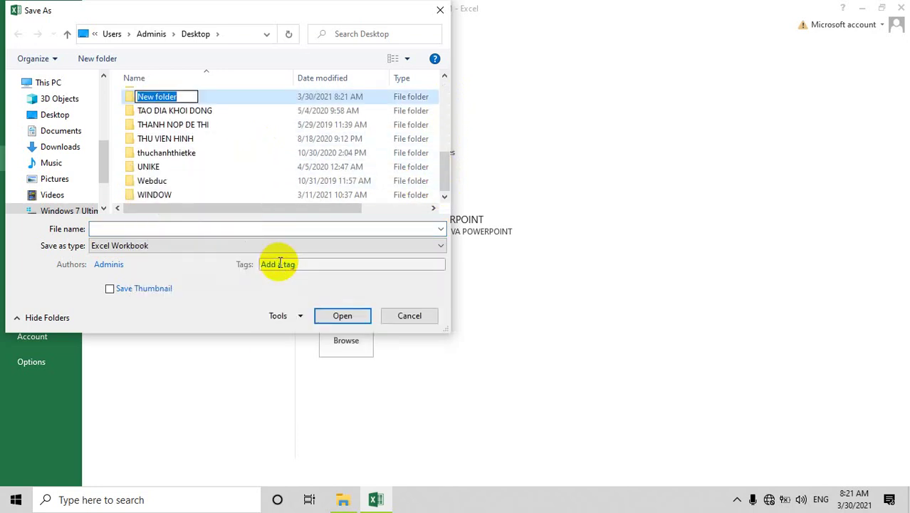
{"action": "key", "text": "BackSpace"}
{"action": "type", "text": "K^"}
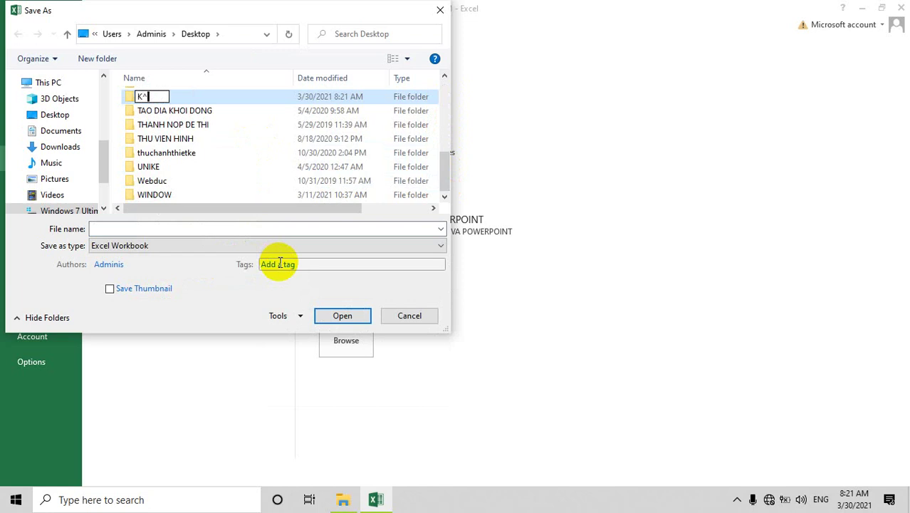
{"action": "type", "text": "TT"}
{"action": "key", "text": "BackSpace"}
{"action": "key", "text": "BackSpace"}
{"action": "type", "text": "65"}
{"action": "type", "text": " EXC"}
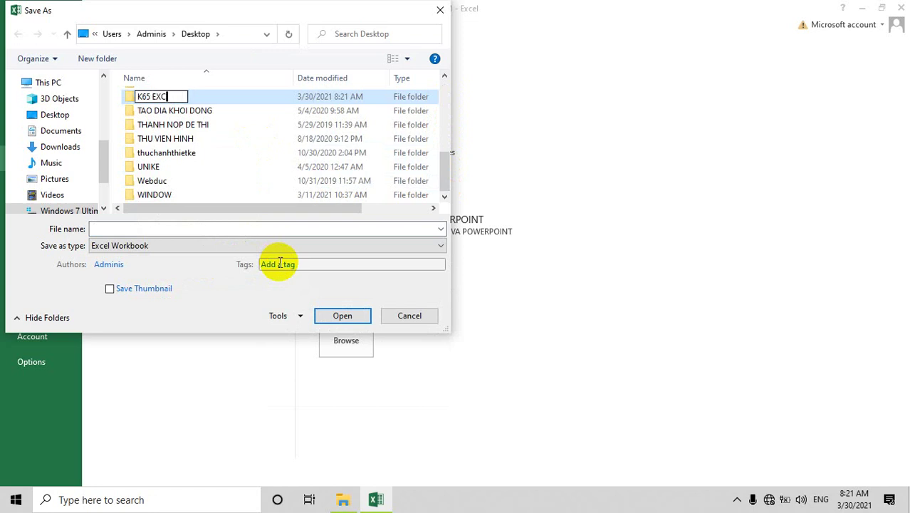
{"action": "type", "text": "EL"}
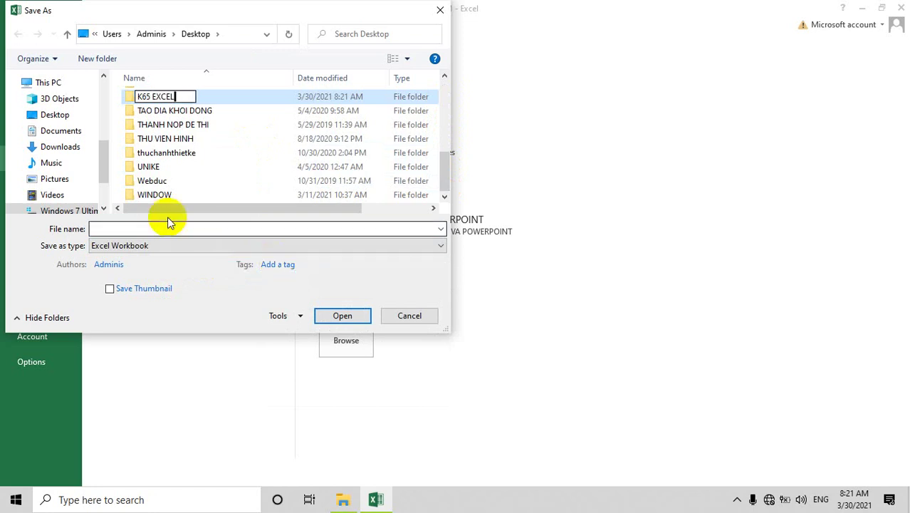
{"action": "double_click", "coordinate": [131, 102]}
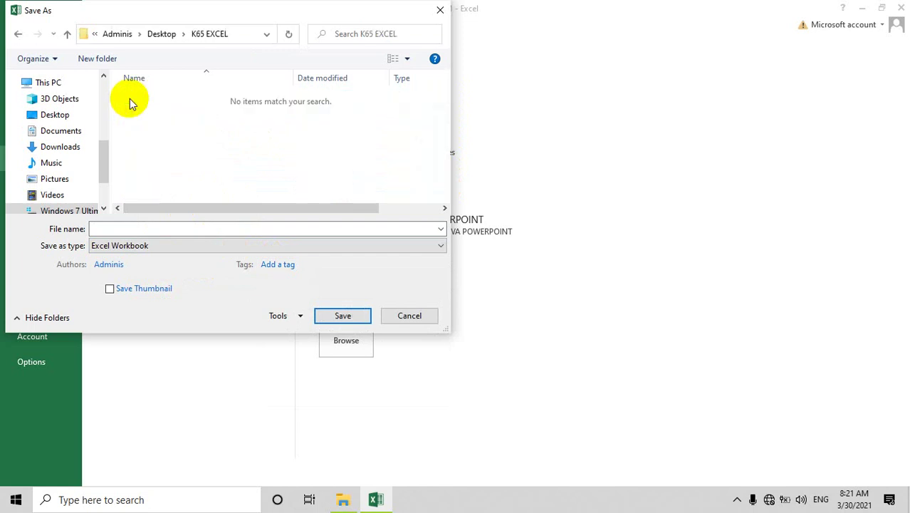
Save the workbook as BÀI1 in the K65 EXCEL folder.
{"action": "left_click", "coordinate": [184, 229]}
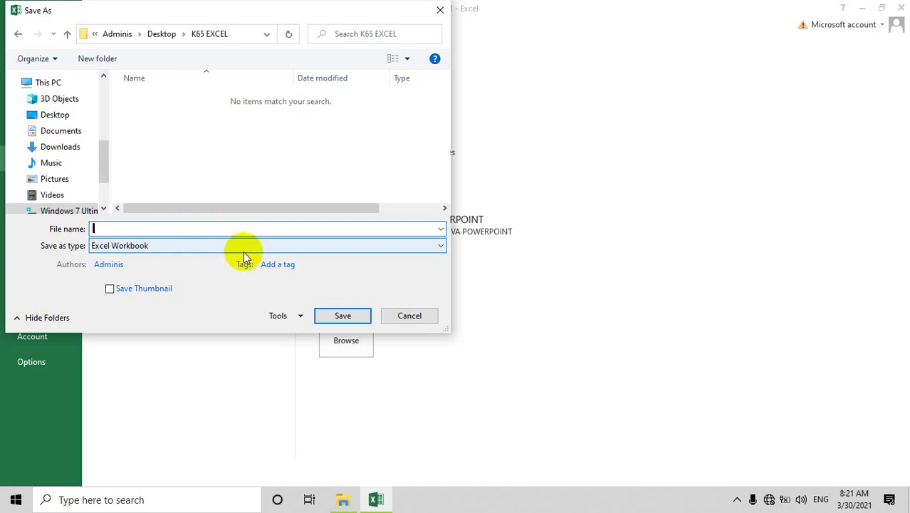
{"action": "type", "text": "BAI"}
{"action": "left_click", "coordinate": [329, 314]}
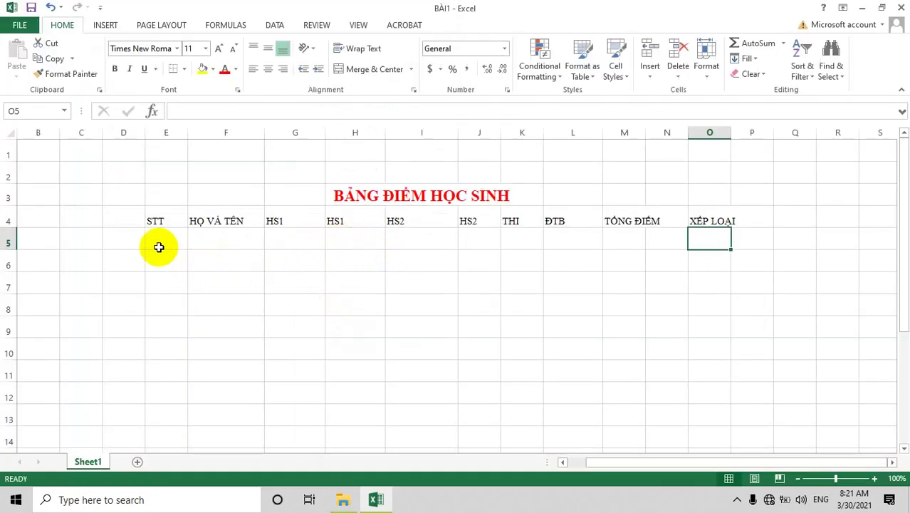
Rename the G4 and H4 headers from HS1 to MIỆNG and 15 PHÚT.
{"action": "left_click", "coordinate": [161, 242]}
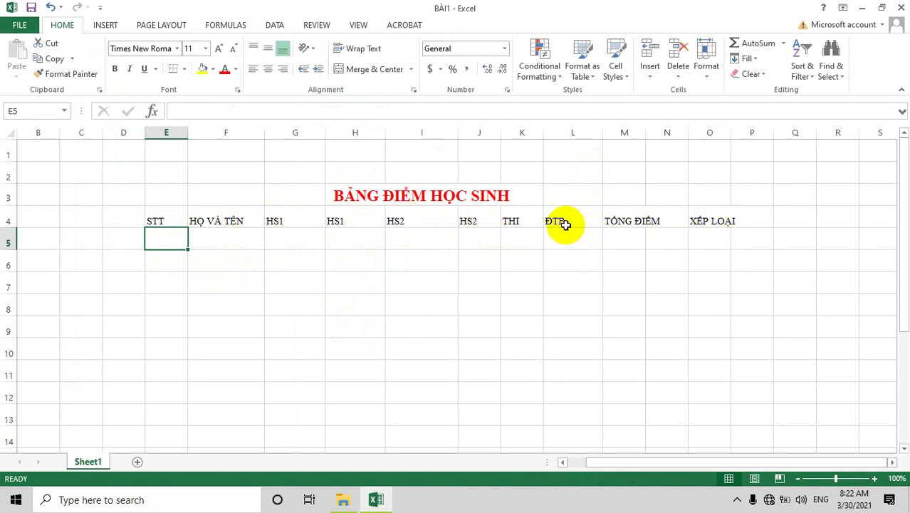
{"action": "double_click", "coordinate": [299, 224]}
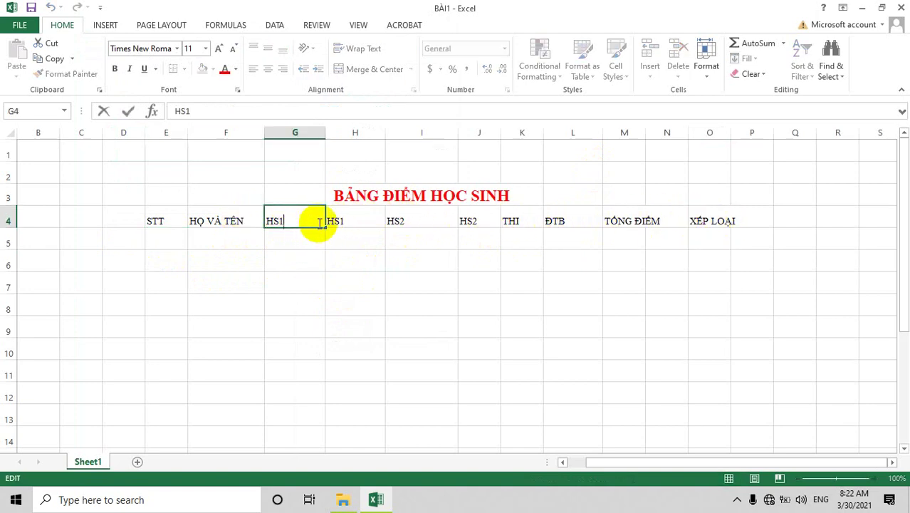
{"action": "key", "text": "BackSpace"}
{"action": "key", "text": "BackSpace"}
{"action": "key", "text": "BackSpace"}
{"action": "type", "text": "M"}
{"action": "type", "text": "IỆNG"}
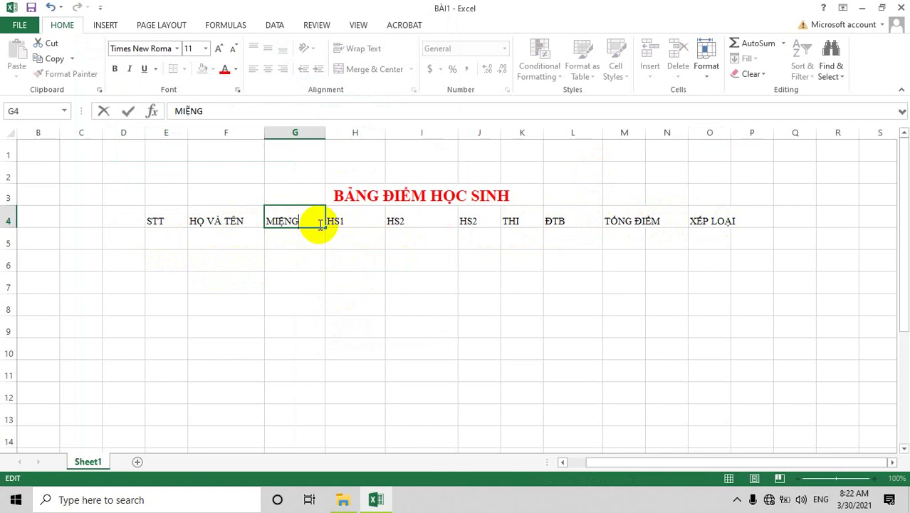
{"action": "left_click", "coordinate": [358, 219]}
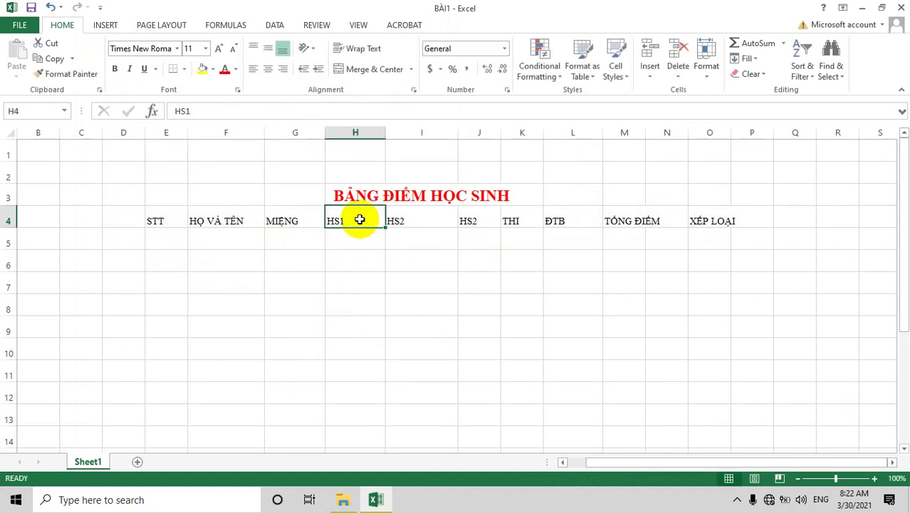
{"action": "key", "text": "BackSpace"}
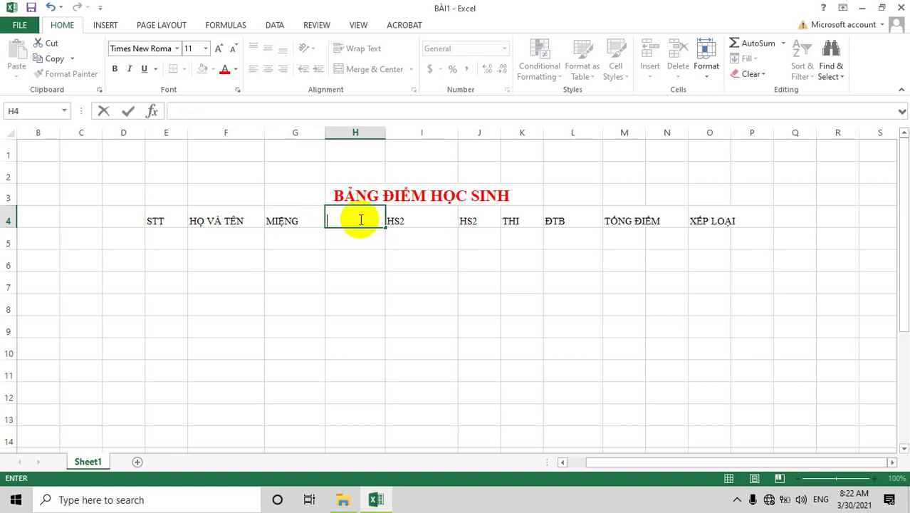
{"action": "type", "text": "15"}
{"action": "type", "text": "p"}
{"action": "type", "text": "hu"}
{"action": "key", "text": "BackSpace"}
{"action": "key", "text": "BackSpace"}
{"action": "type", "text": "PHU"}
{"action": "left_click", "coordinate": [336, 221]}
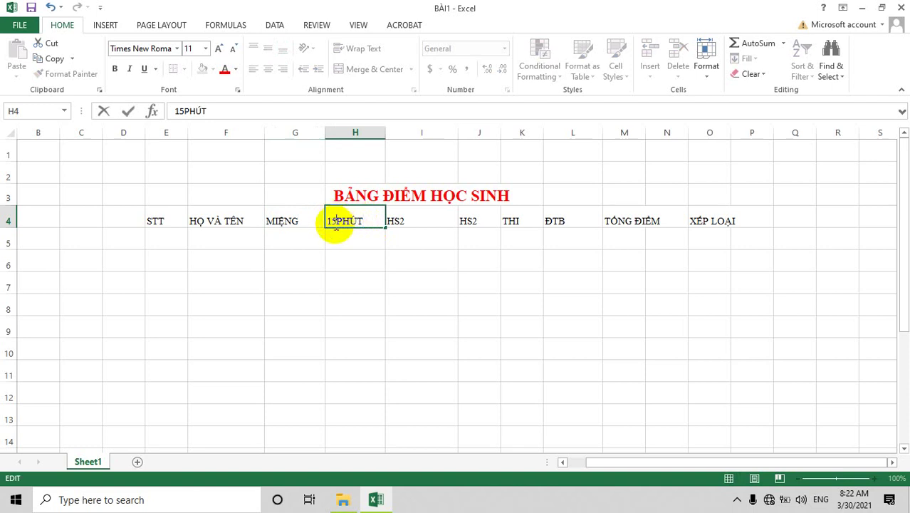
{"action": "left_click", "coordinate": [408, 237]}
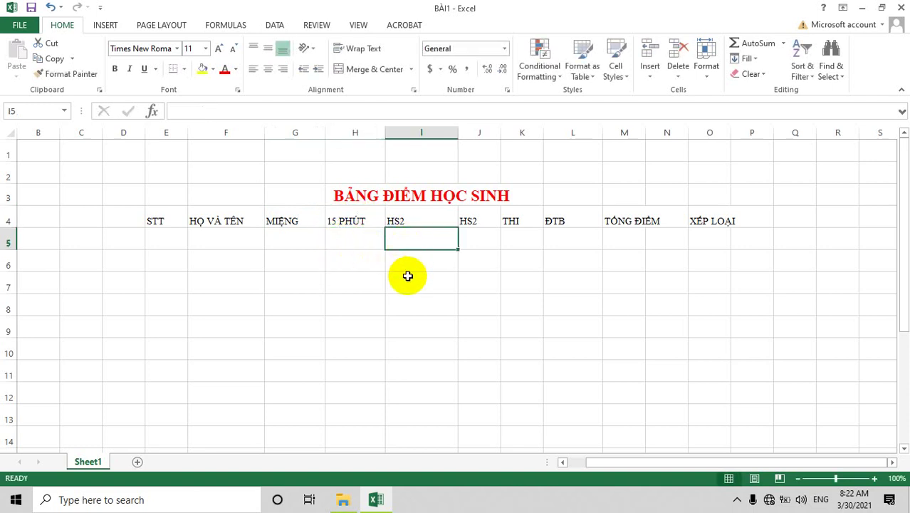
Make column I narrower and column J wider for the HS2 headers.
{"action": "left_click", "coordinate": [426, 220]}
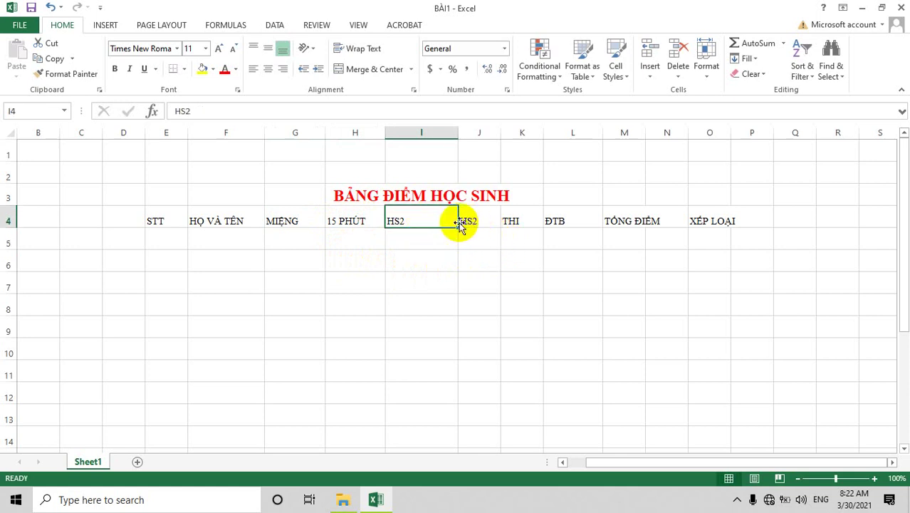
{"action": "left_click", "coordinate": [467, 219]}
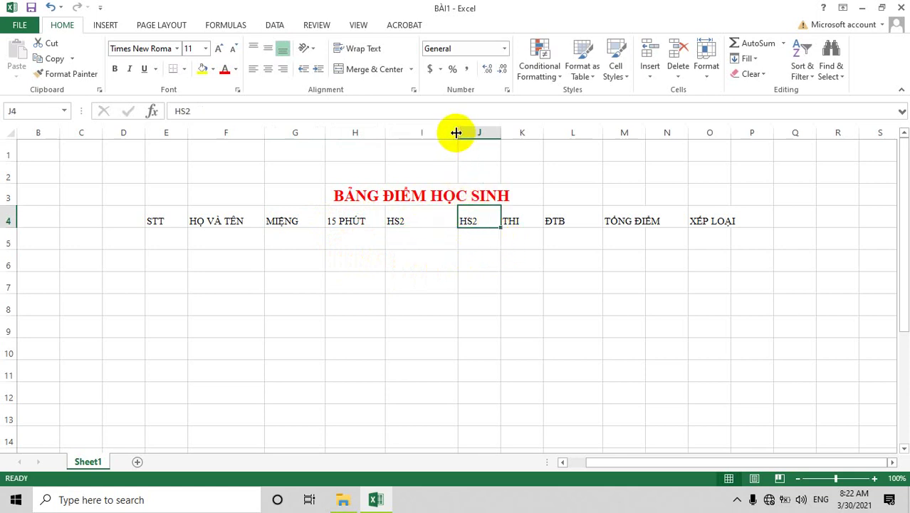
{"action": "left_click_drag", "start_coordinate": [456, 133], "coordinate": [447, 133]}
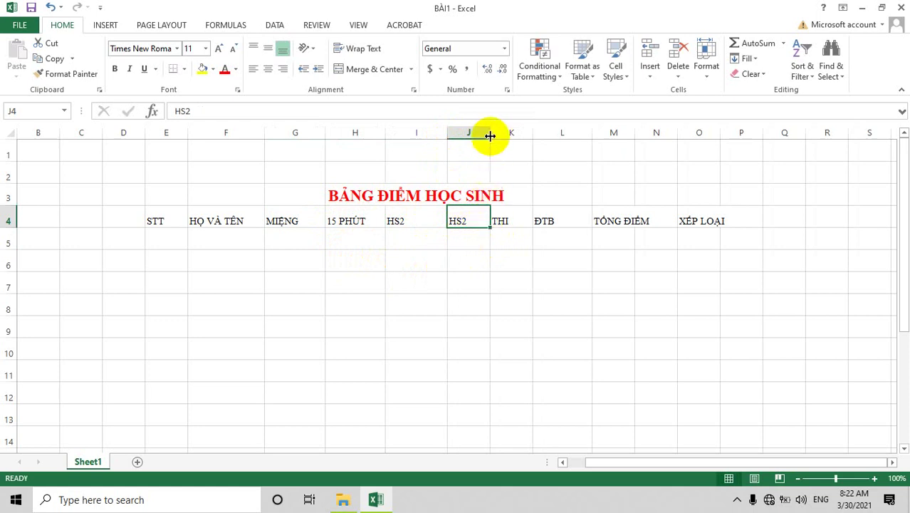
{"action": "left_click_drag", "start_coordinate": [489, 132], "coordinate": [502, 133]}
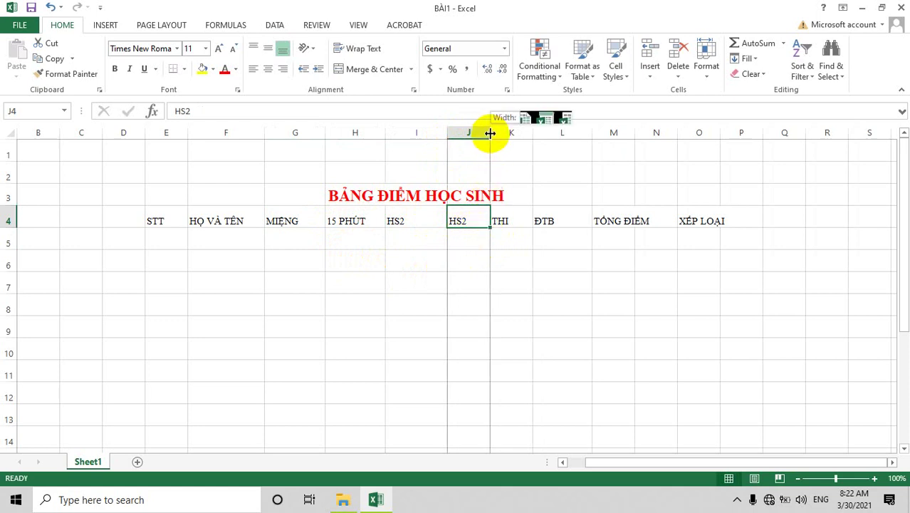
Change the L4 header from ĐTB to ĐIỂM TB and widen the TỔNG ĐIỂM column M.
{"action": "left_click", "coordinate": [525, 225]}
{"action": "left_click", "coordinate": [575, 227]}
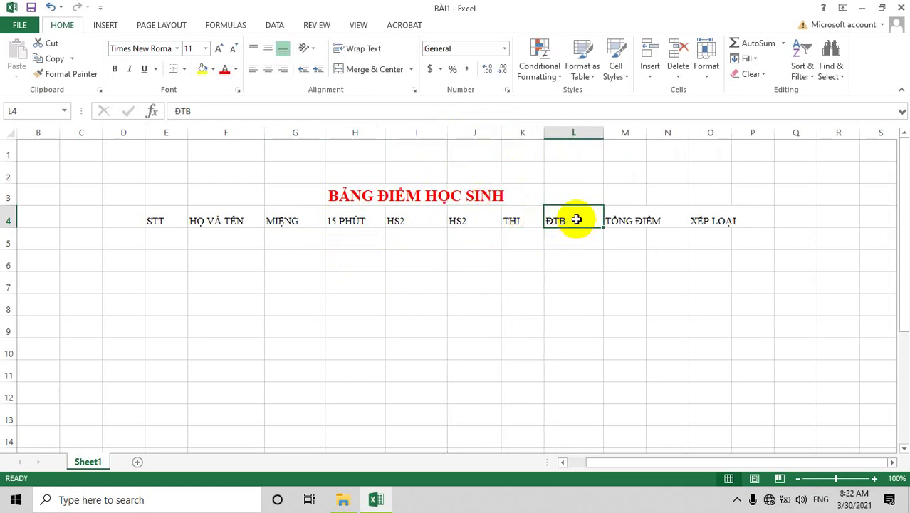
{"action": "double_click", "coordinate": [577, 222]}
{"action": "key", "text": "BackSpace"}
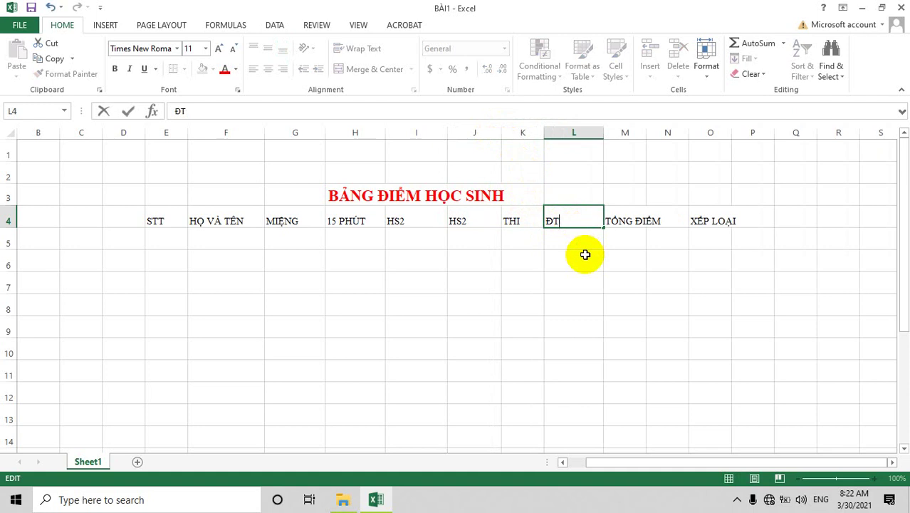
{"action": "key", "text": "BackSpace"}
{"action": "key", "text": "BackSpace"}
{"action": "type", "text": "ĐIỂM"}
{"action": "type", "text": " T"}
{"action": "type", "text": "B"}
{"action": "left_click", "coordinate": [632, 223]}
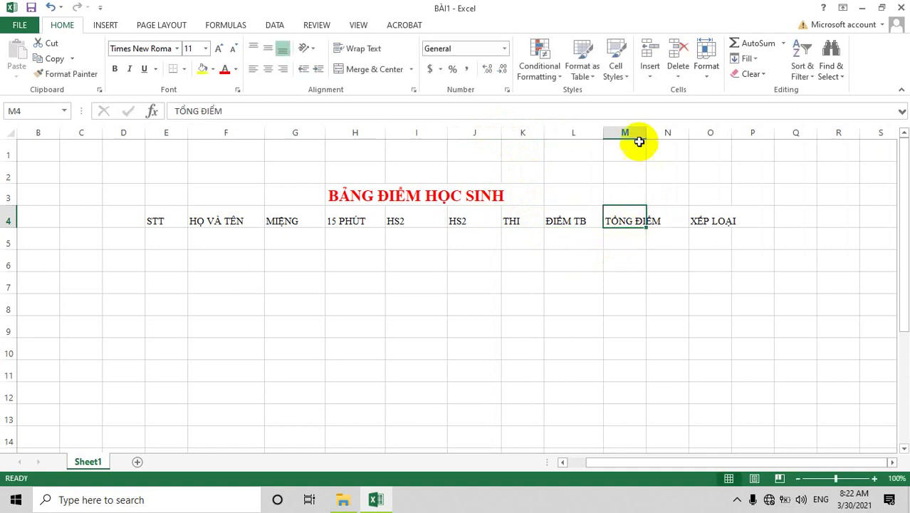
{"action": "left_click_drag", "start_coordinate": [646, 132], "coordinate": [669, 132]}
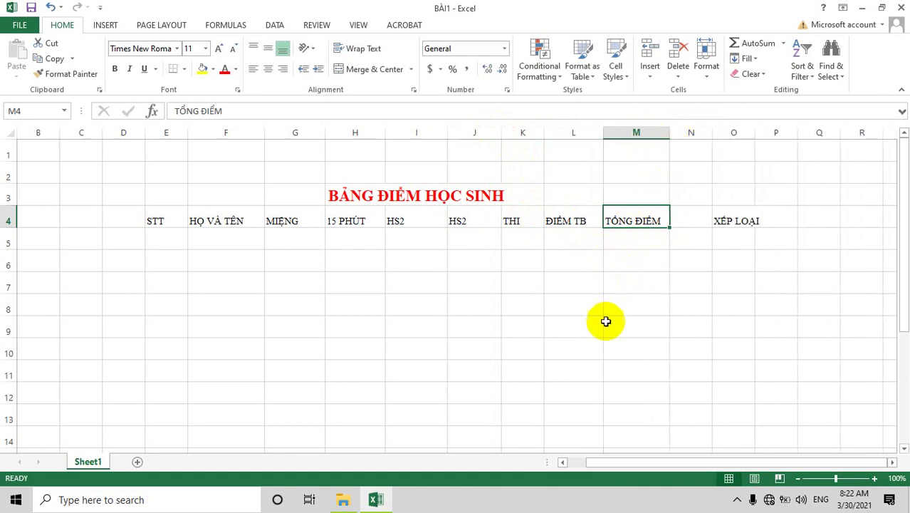
{"action": "left_click", "coordinate": [725, 218]}
{"action": "left_click", "coordinate": [695, 221]}
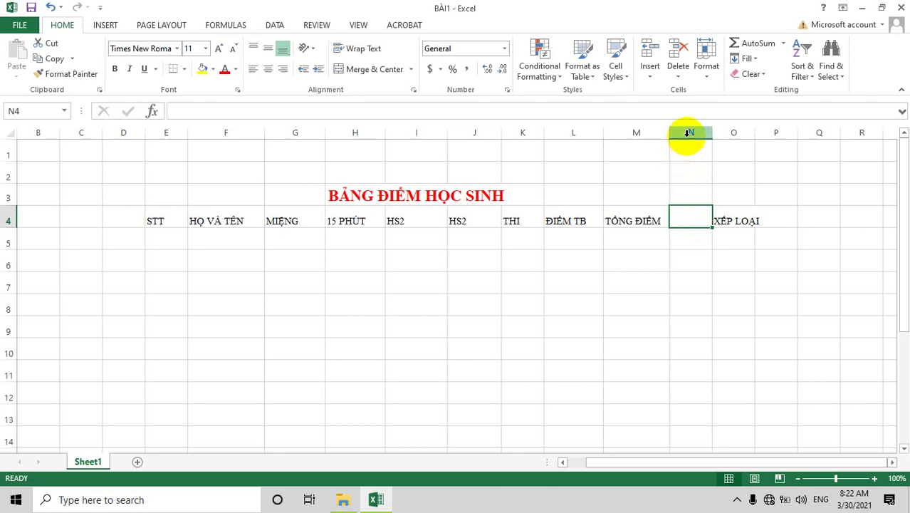
Delete the empty column N so XẾP LOẠI follows TỔNG ĐIỂM directly.
{"action": "left_click", "coordinate": [688, 133]}
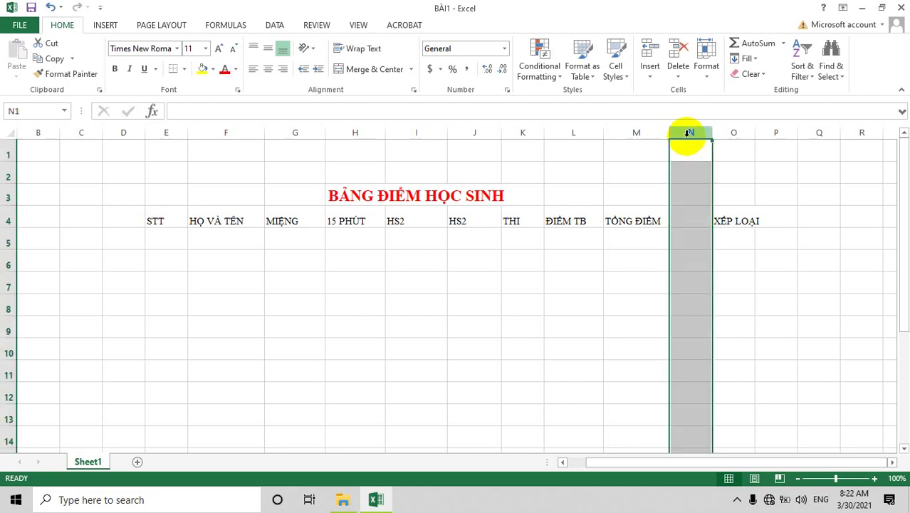
{"action": "right_click", "coordinate": [687, 133]}
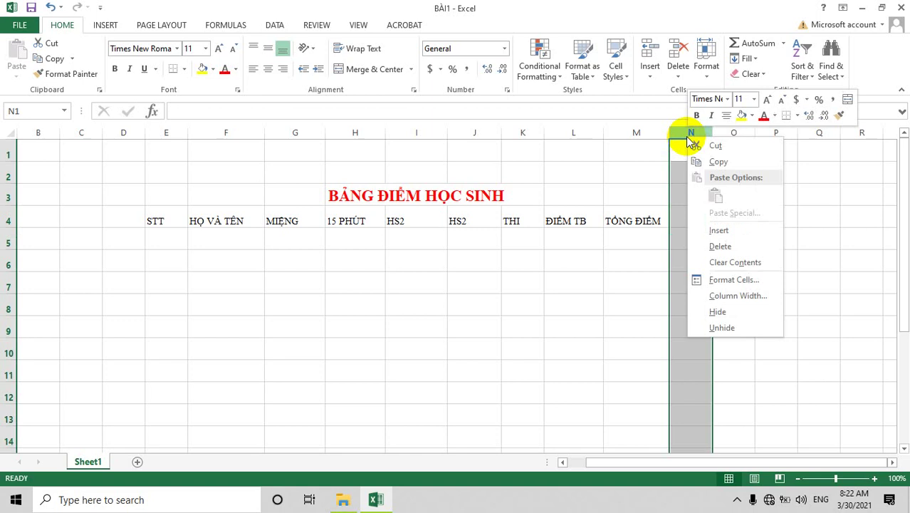
{"action": "left_click", "coordinate": [708, 250]}
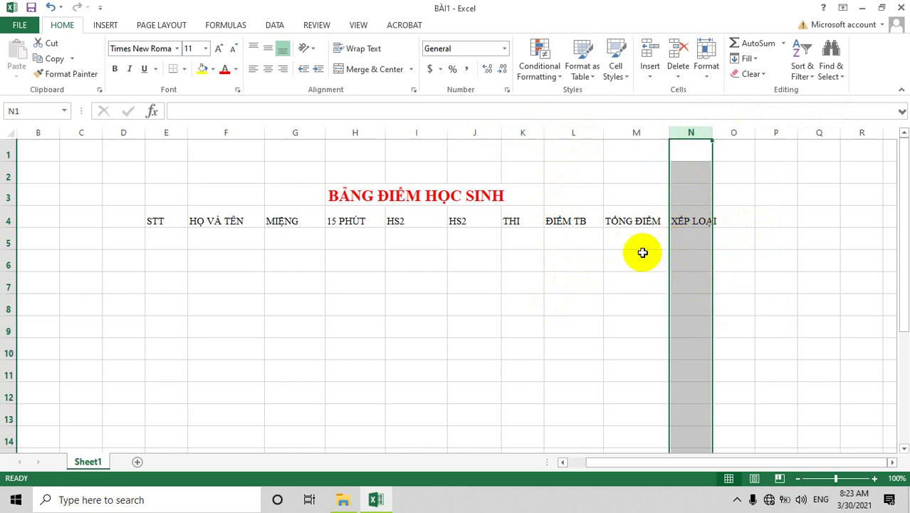
{"action": "left_click", "coordinate": [163, 240]}
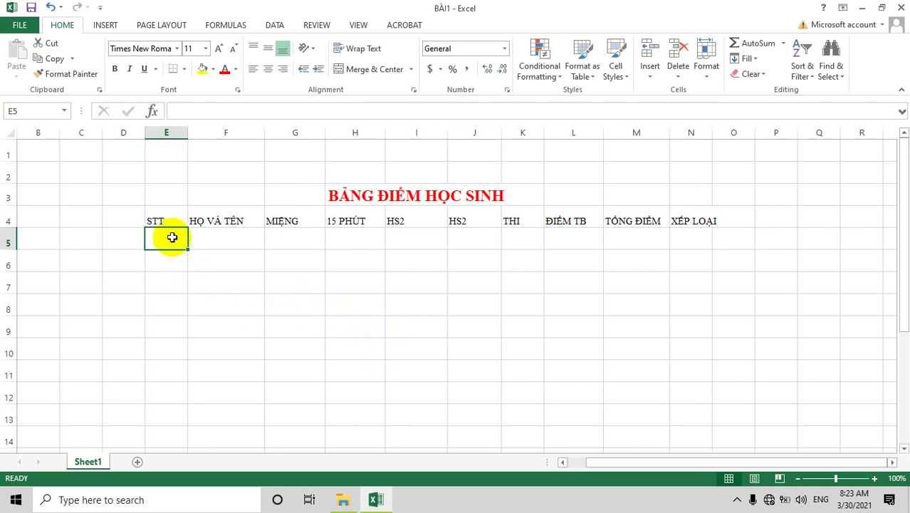
Enter 1 and 2 in E5:E6 and fill the series down to 10 in E14.
{"action": "type", "text": "1"}
{"action": "left_click", "coordinate": [171, 262]}
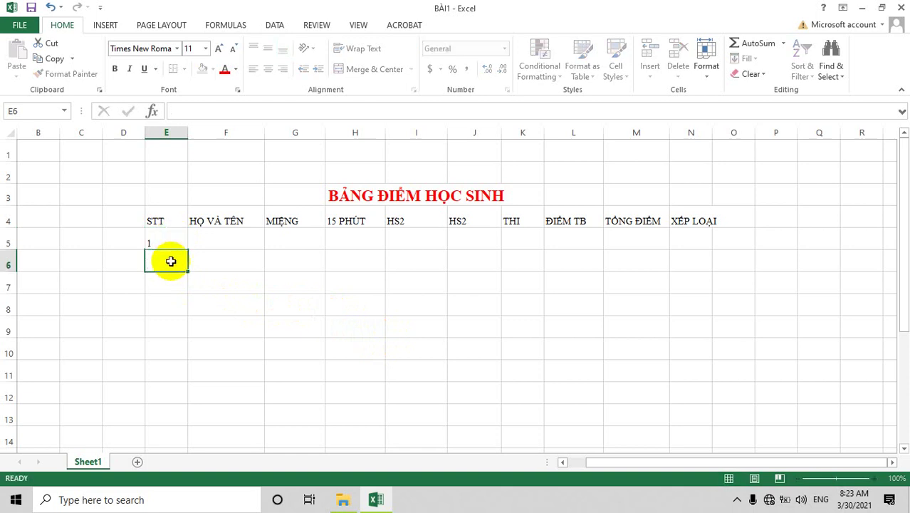
{"action": "type", "text": "2"}
{"action": "left_click", "coordinate": [172, 238]}
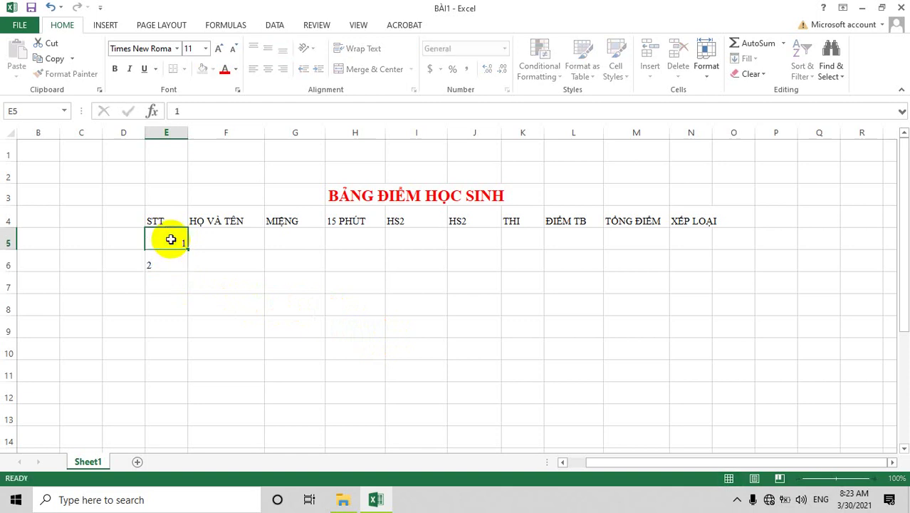
{"action": "left_click", "coordinate": [172, 263]}
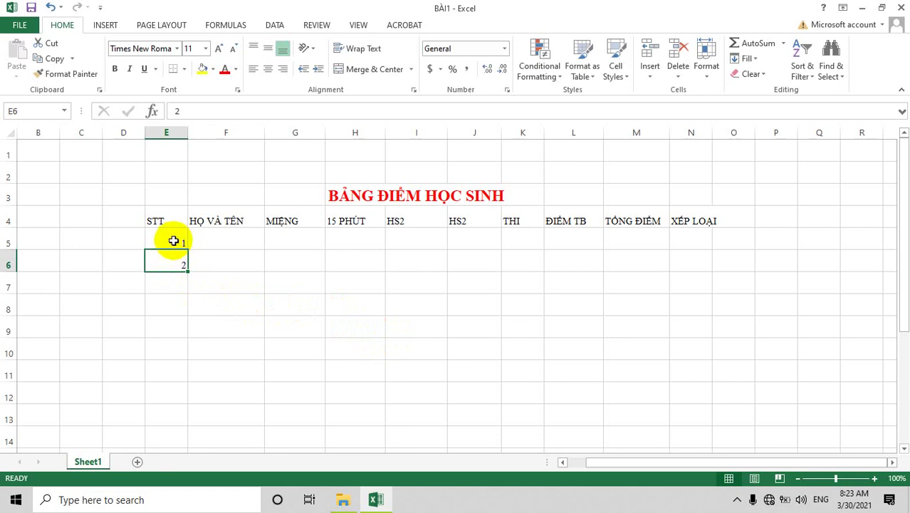
{"action": "left_click", "coordinate": [174, 241]}
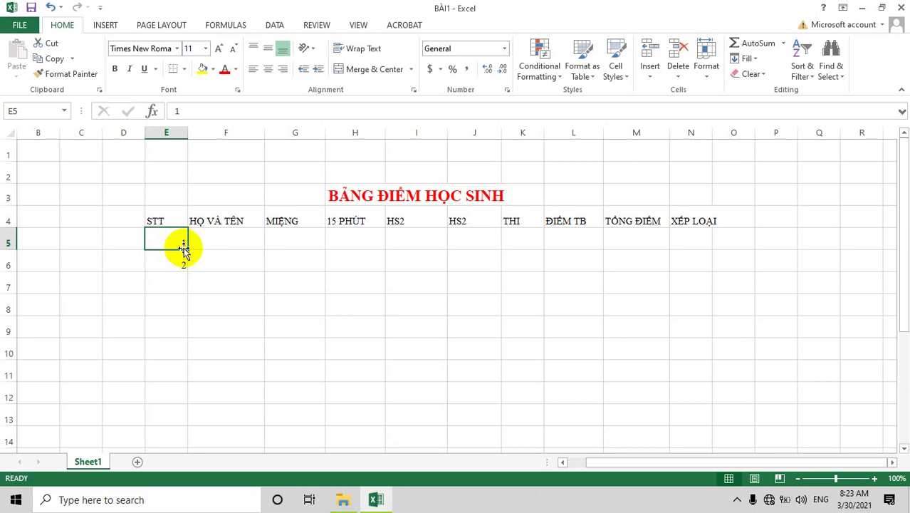
{"action": "left_click_drag", "start_coordinate": [185, 248], "coordinate": [186, 268]}
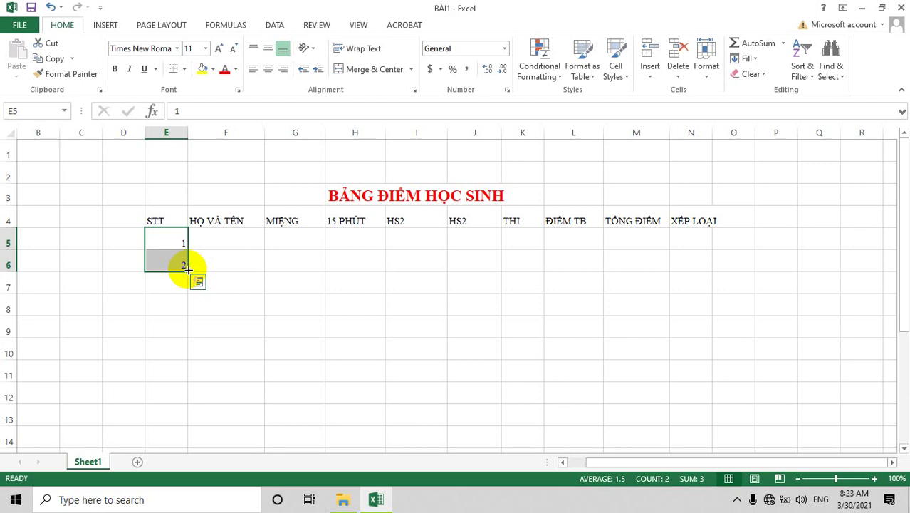
{"action": "left_click_drag", "start_coordinate": [188, 270], "coordinate": [184, 440]}
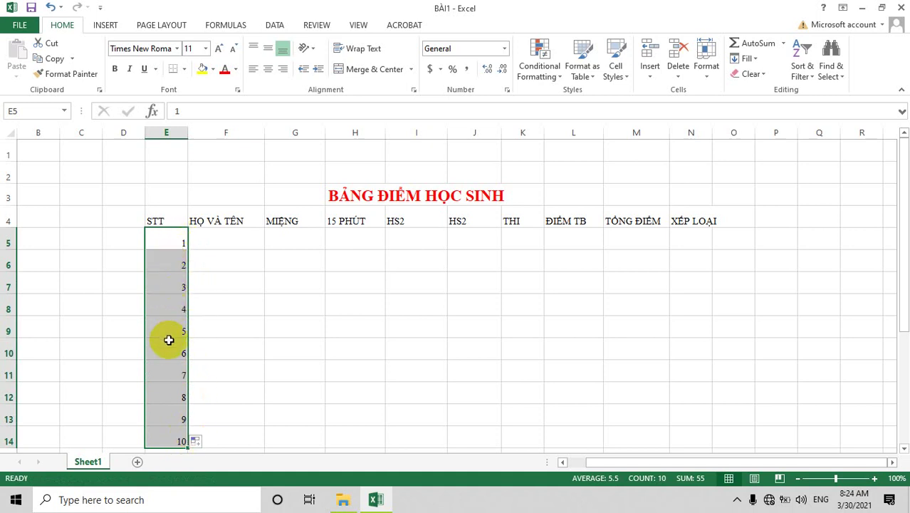
Center the STT numbers 1–10 and begin widening the HỌ VÀ TÊN column.
{"action": "scroll", "coordinate": [171, 335], "scroll_direction": "down", "scroll_amount": 2}
{"action": "scroll", "coordinate": [173, 270], "scroll_direction": "up", "scroll_amount": 2}
{"action": "scroll", "coordinate": [175, 264], "scroll_direction": "down", "scroll_amount": 1}
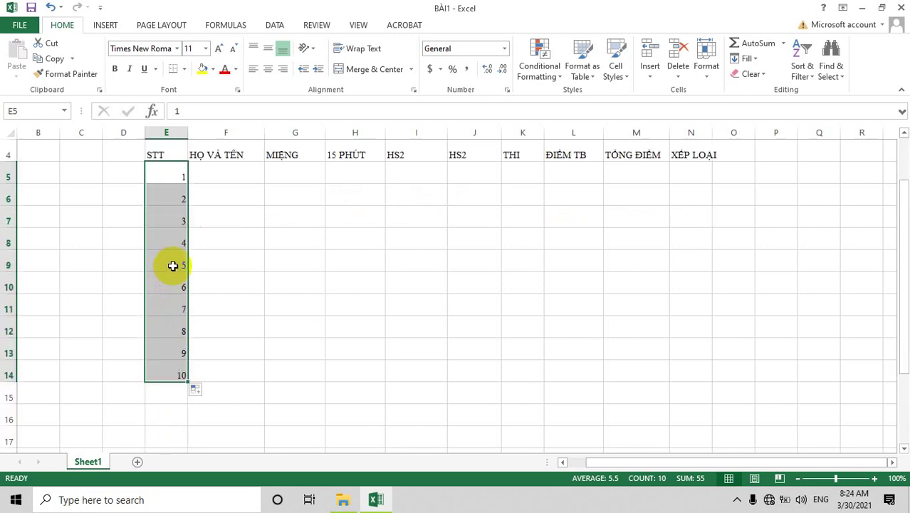
{"action": "scroll", "coordinate": [175, 266], "scroll_direction": "down", "scroll_amount": 2}
{"action": "scroll", "coordinate": [173, 267], "scroll_direction": "up", "scroll_amount": 3}
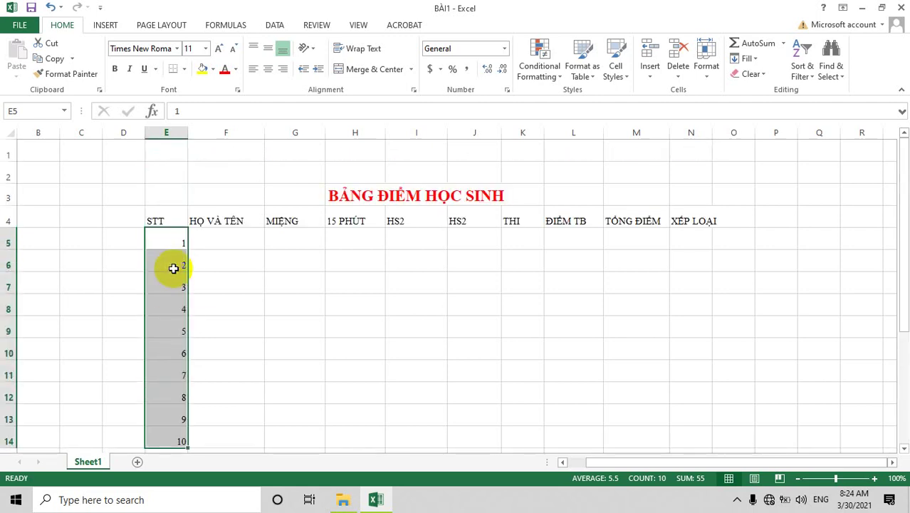
{"action": "left_click", "coordinate": [269, 71]}
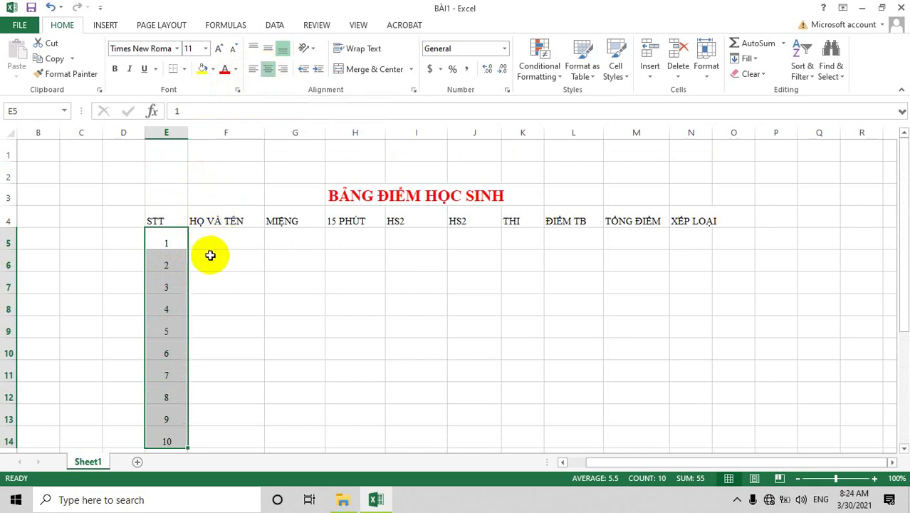
{"action": "left_click_drag", "start_coordinate": [266, 133], "coordinate": [292, 132]}
Scroll down to view the student rows beneath the row 4 headers.
{"action": "scroll", "coordinate": [229, 221], "scroll_direction": "down", "scroll_amount": 1}
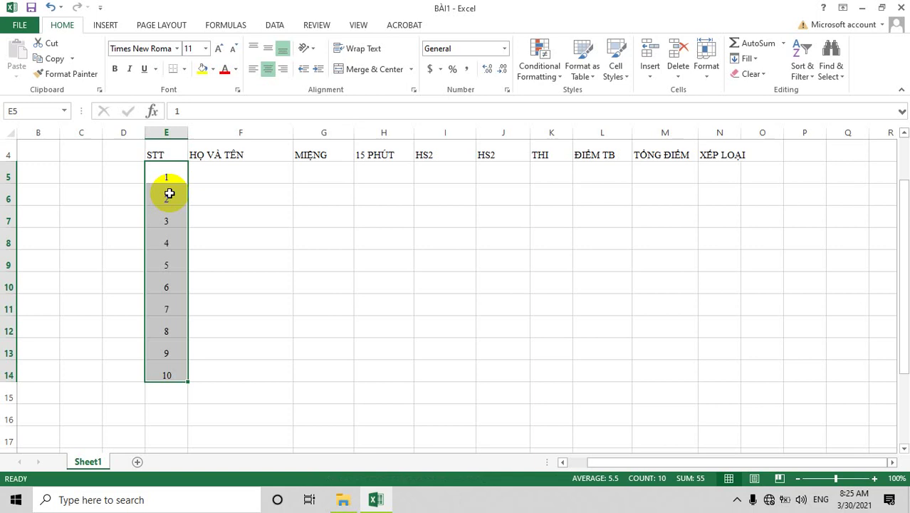
Type the first five students' full names into F5:F9, correcting capitalisation and spelling typos.
{"action": "left_click", "coordinate": [242, 174]}
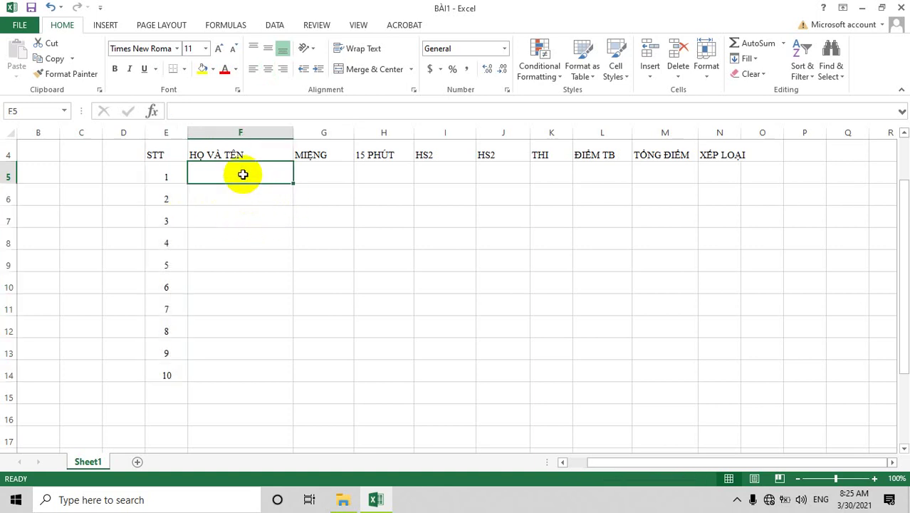
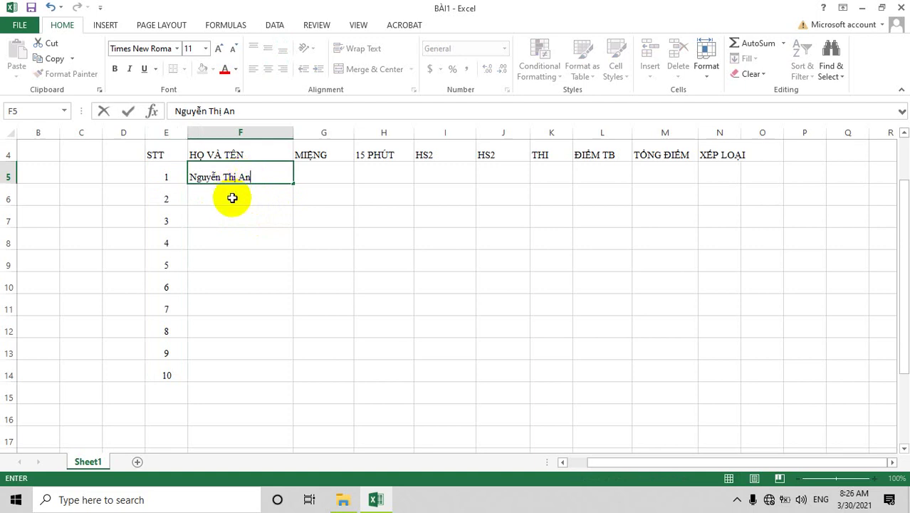
{"action": "left_click", "coordinate": [232, 198]}
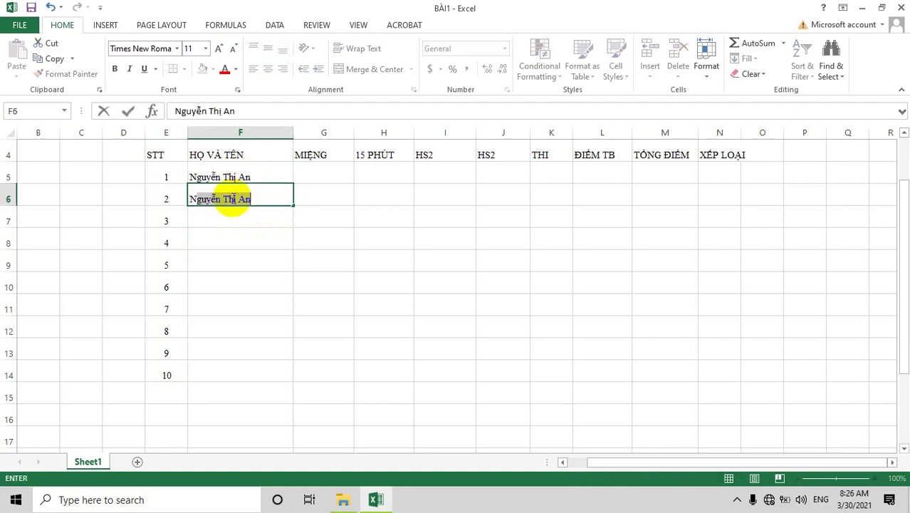
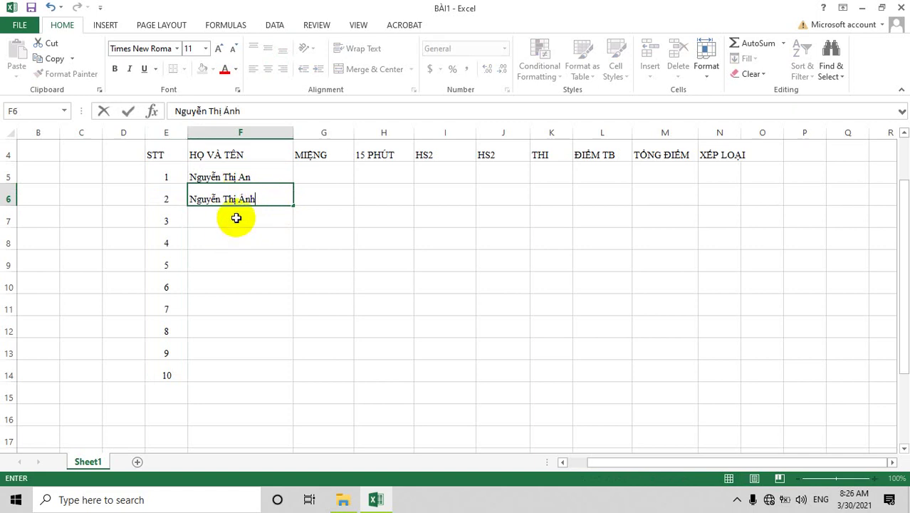
{"action": "left_click", "coordinate": [234, 217]}
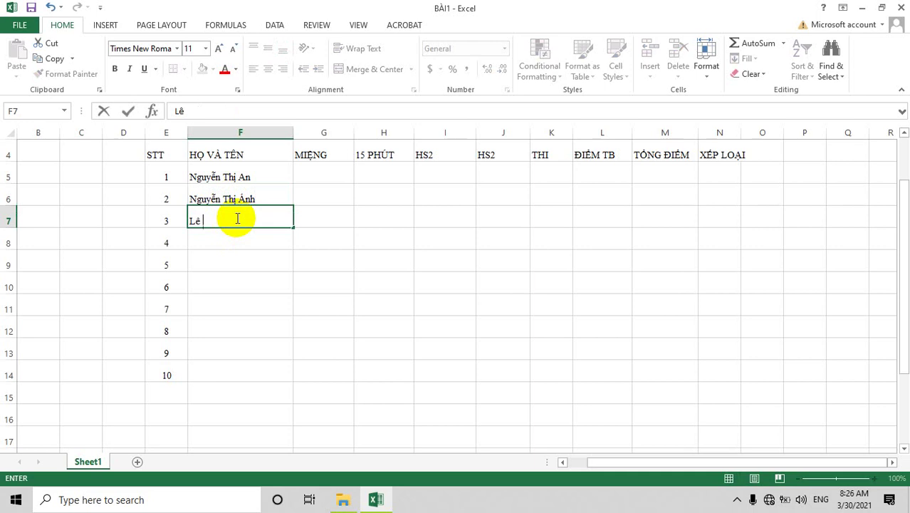
{"action": "key", "text": "BackSpace"}
{"action": "key", "text": "BackSpace"}
{"action": "key", "text": "BackSpace"}
{"action": "key", "text": "BackSpace"}
{"action": "key", "text": "BackSpace"}
{"action": "key", "text": "BackSpace"}
{"action": "key", "text": "BackSpace"}
{"action": "key", "text": "BackSpace"}
{"action": "left_click", "coordinate": [238, 242]}
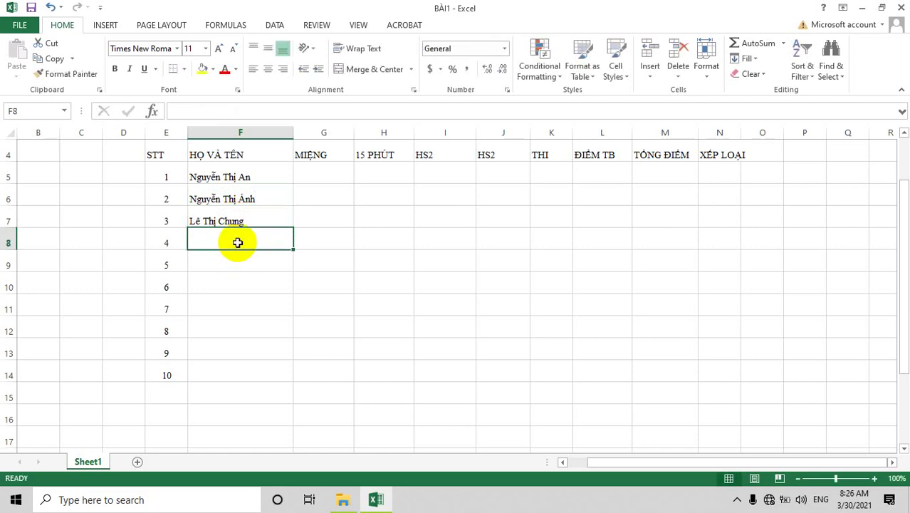
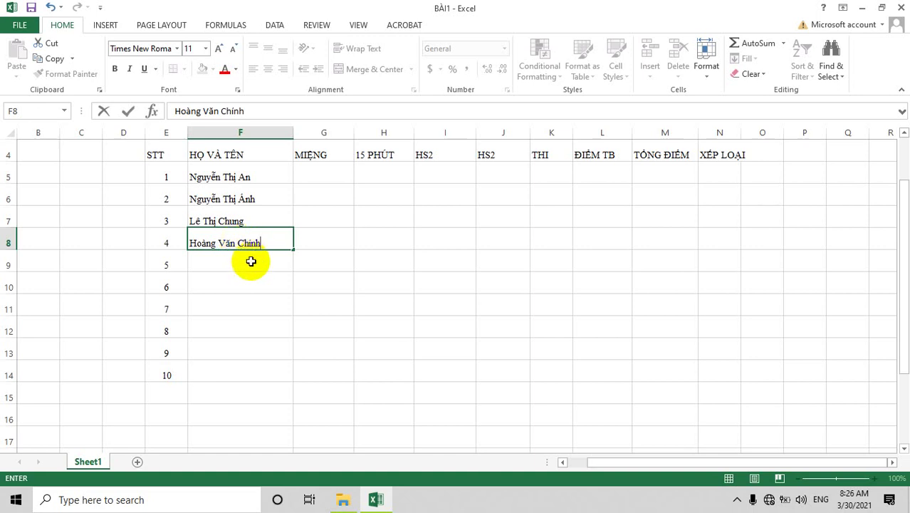
{"action": "left_click", "coordinate": [248, 259]}
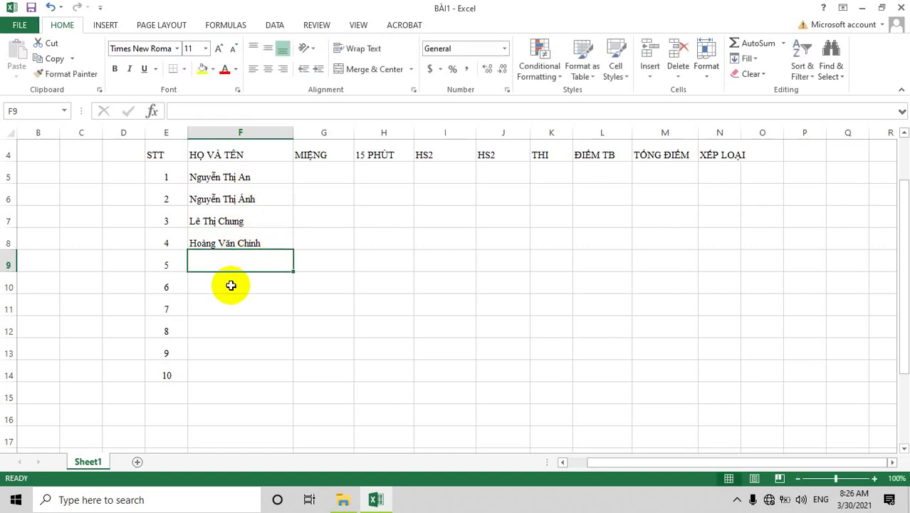
{"action": "double_click", "coordinate": [231, 275]}
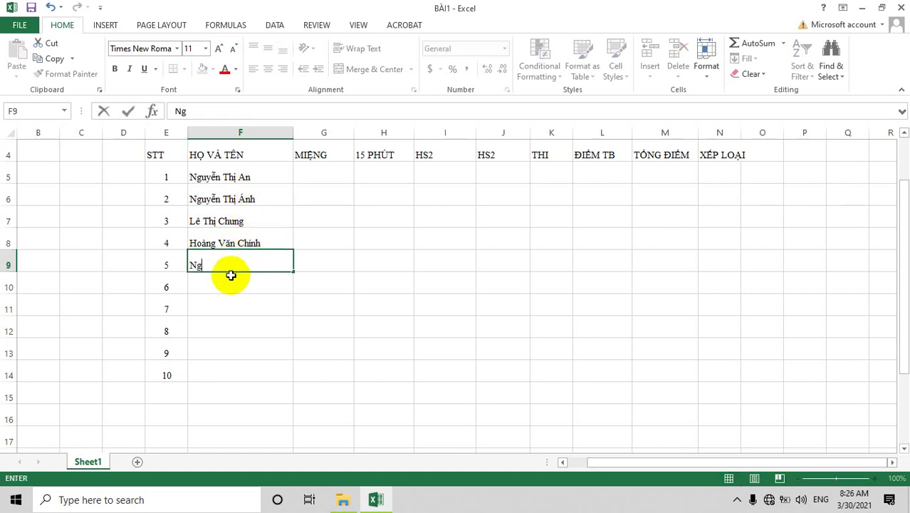
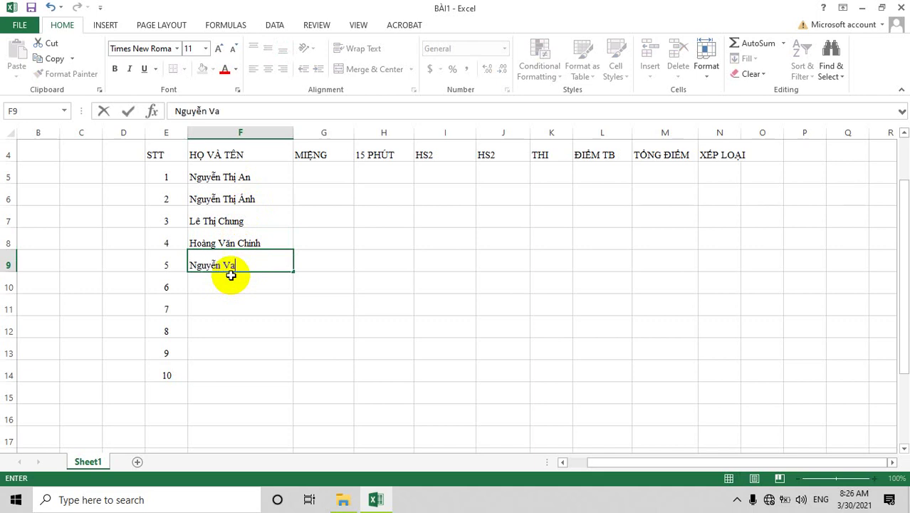
{"action": "left_click", "coordinate": [233, 288]}
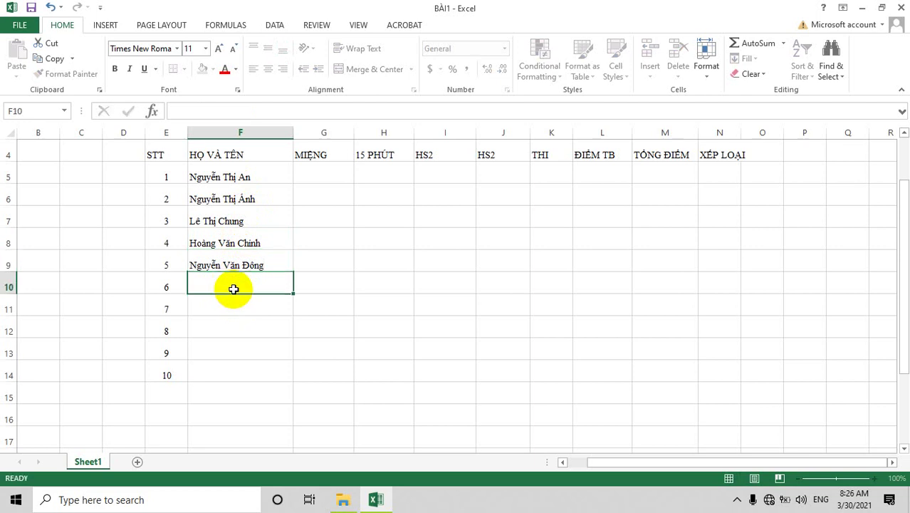
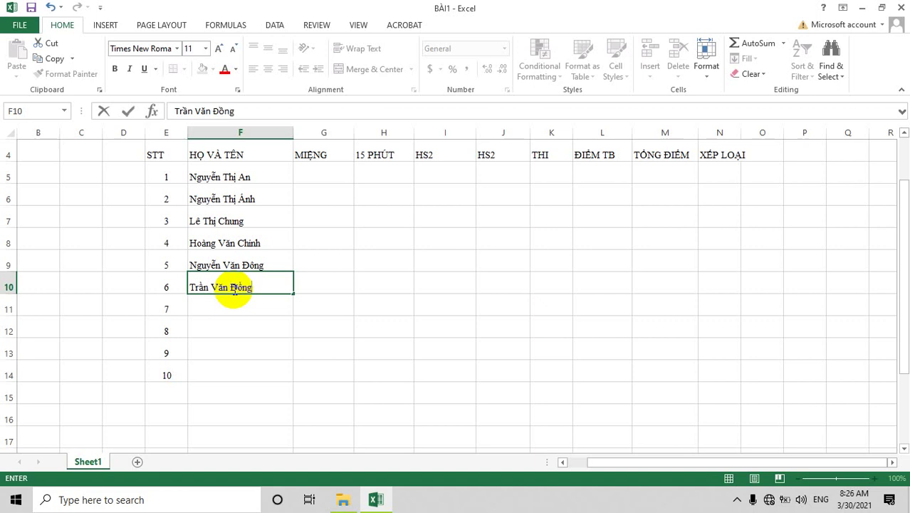
Type the remaining students' full names into F10:F14, clearing unwanted AutoComplete suggestions.
{"action": "left_click", "coordinate": [238, 306]}
{"action": "type", "text": "Lê"}
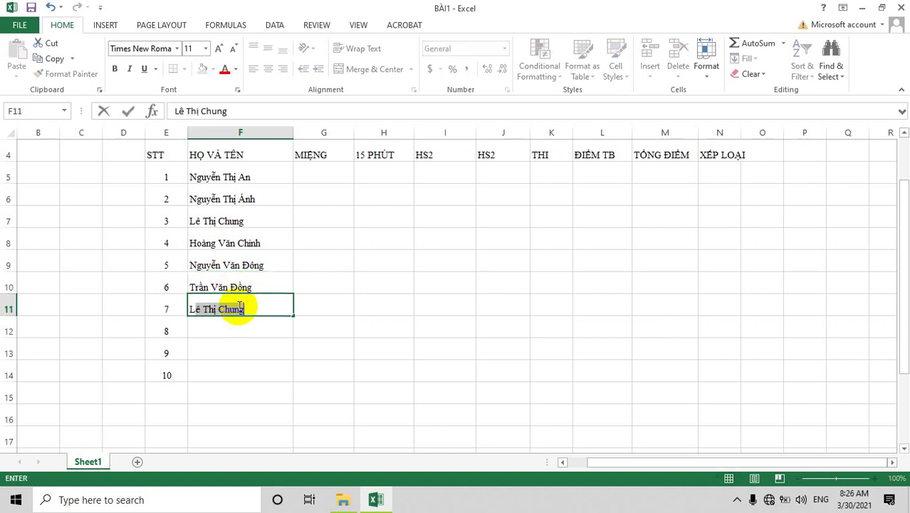
{"action": "key", "text": "BackSpace"}
{"action": "key", "text": "BackSpace"}
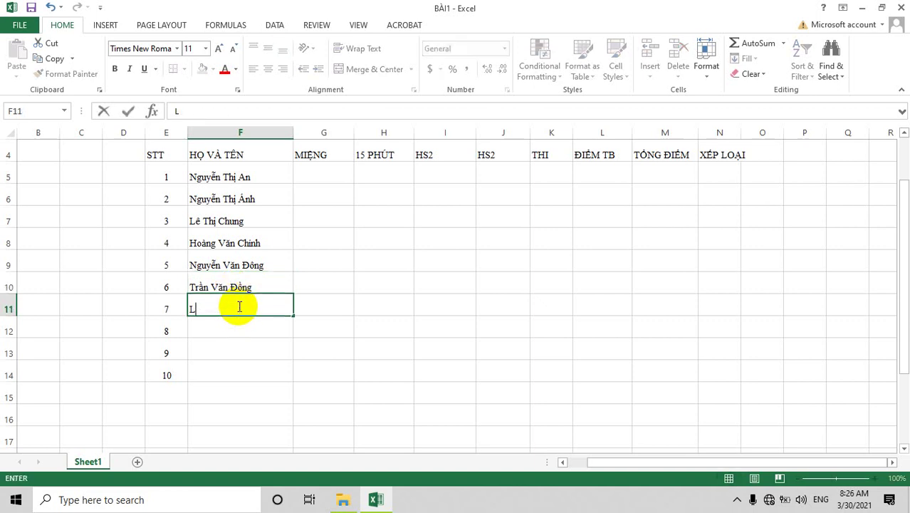
{"action": "key", "text": "BackSpace"}
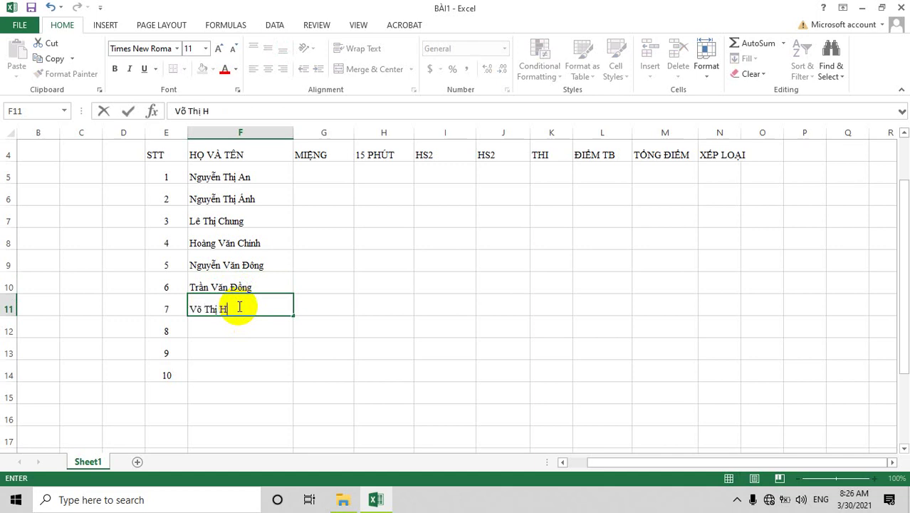
{"action": "left_click", "coordinate": [244, 328]}
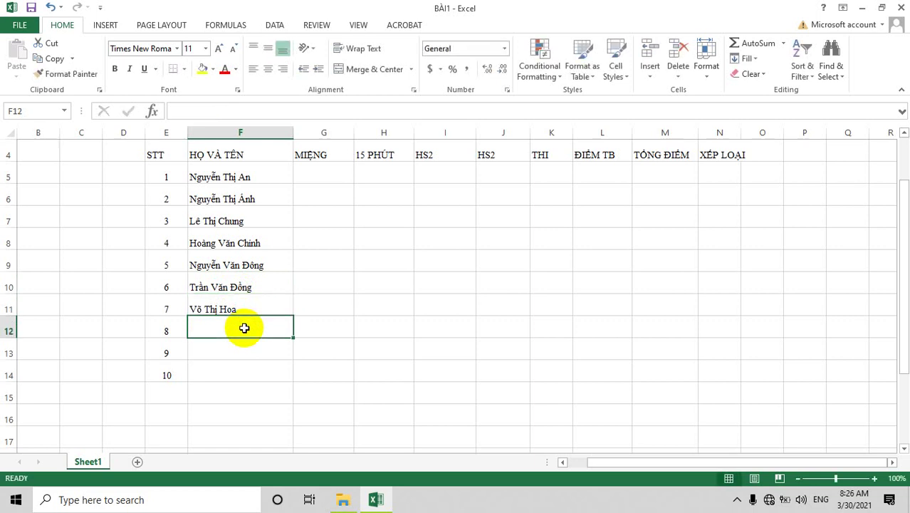
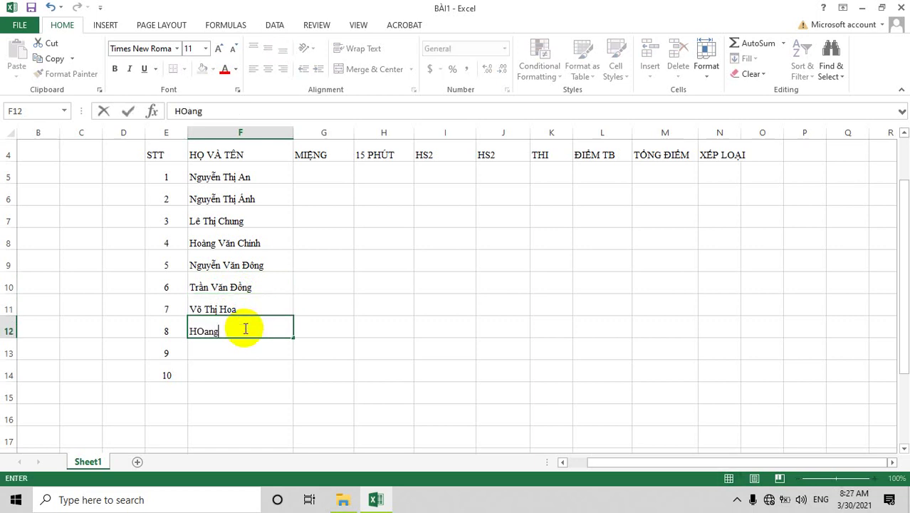
{"action": "key", "text": "BackSpace"}
{"action": "key", "text": "BackSpace"}
{"action": "key", "text": "BackSpace"}
{"action": "key", "text": "BackSpace"}
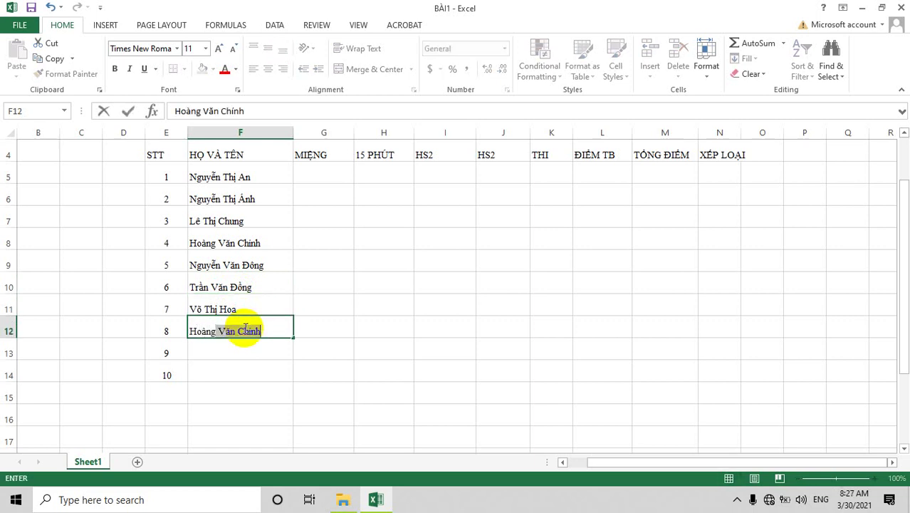
{"action": "key", "text": "BackSpace"}
{"action": "key", "text": "BackSpace"}
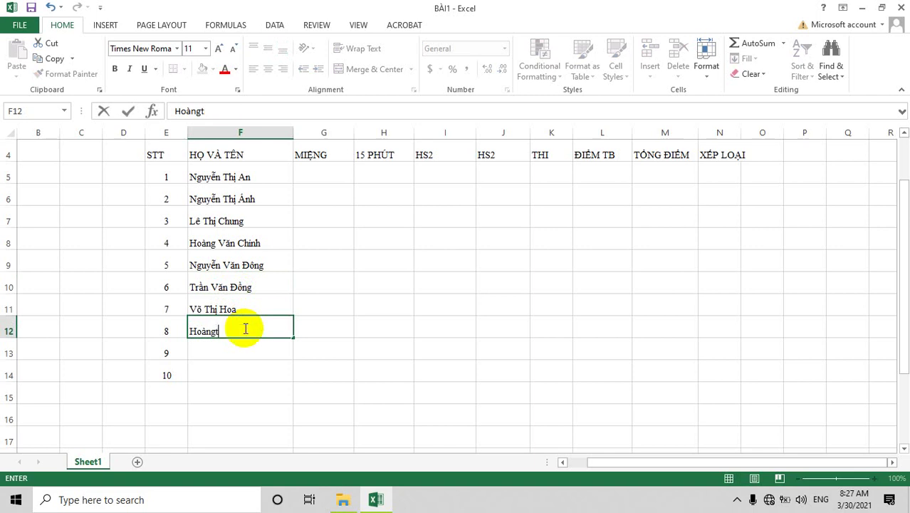
{"action": "key", "text": "BackSpace"}
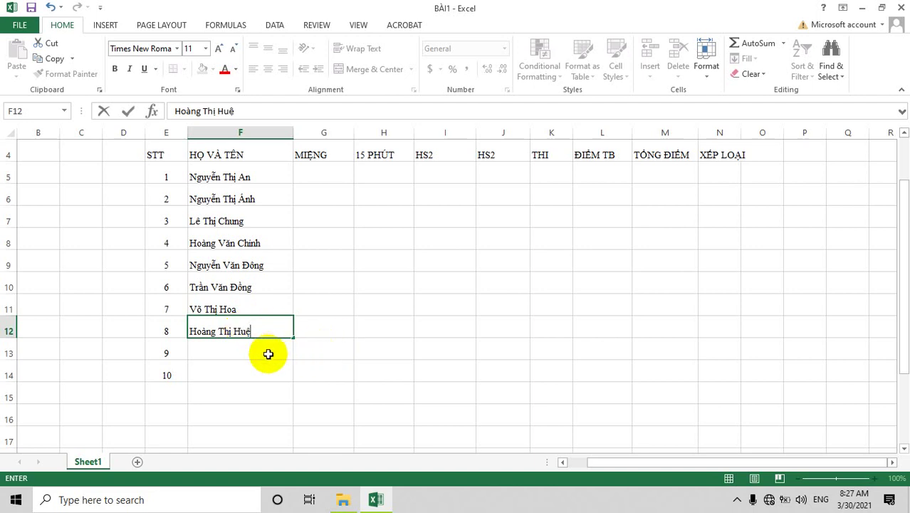
{"action": "left_click", "coordinate": [267, 354]}
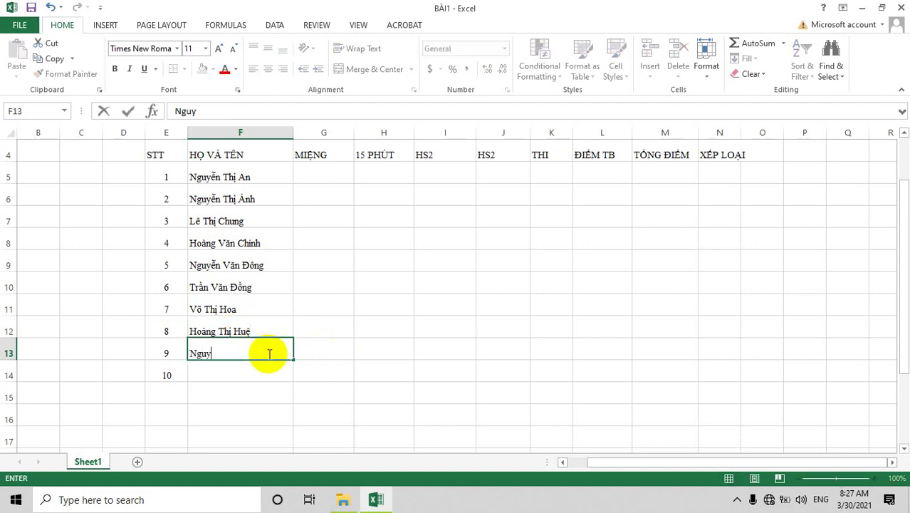
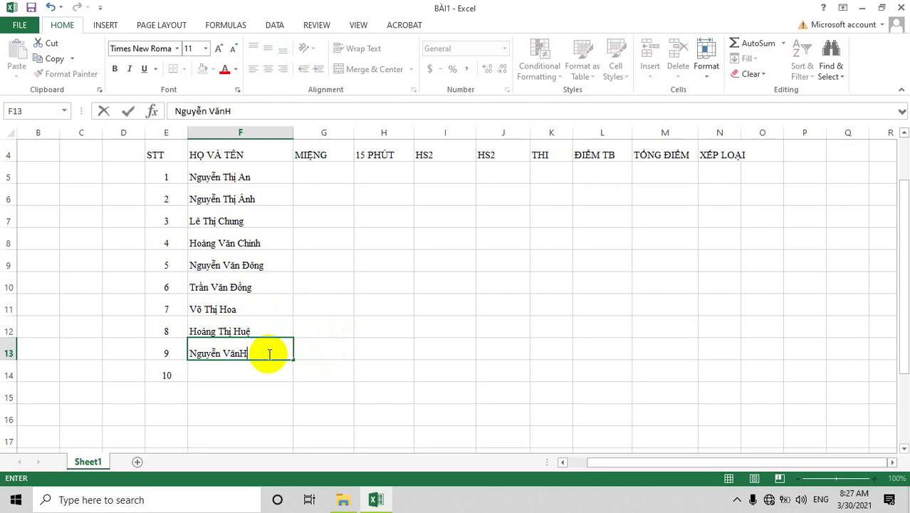
{"action": "left_click", "coordinate": [264, 369]}
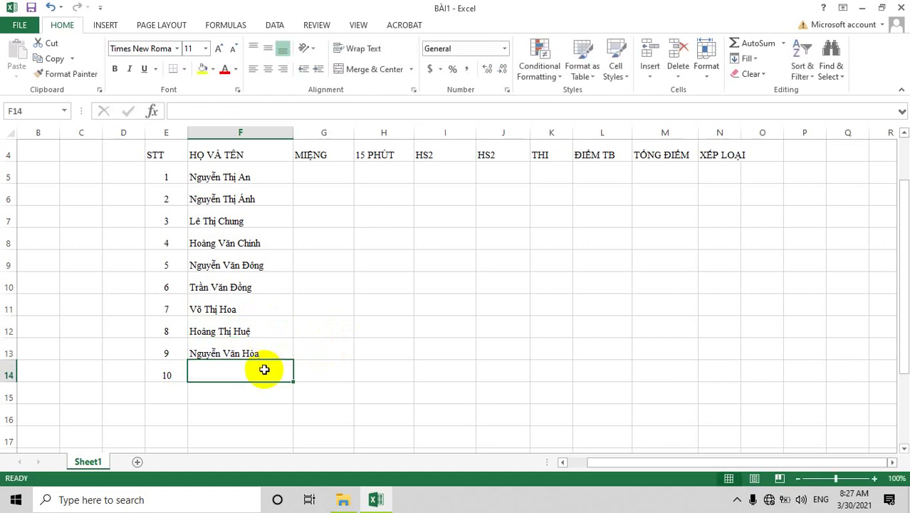
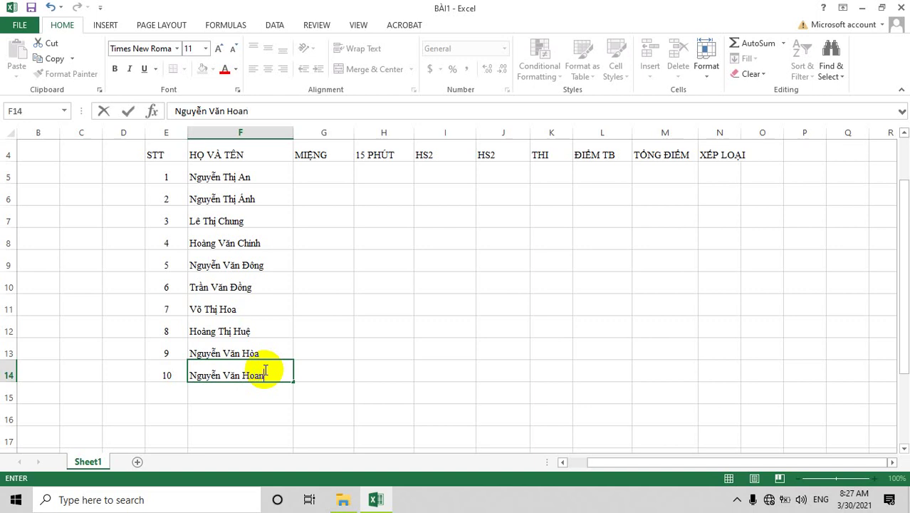
Enter MIỆNG scores 7, 6, 8, 5, 7, 5, 4, 8, 9 and 10 into G5:G14.
{"action": "left_click", "coordinate": [317, 175]}
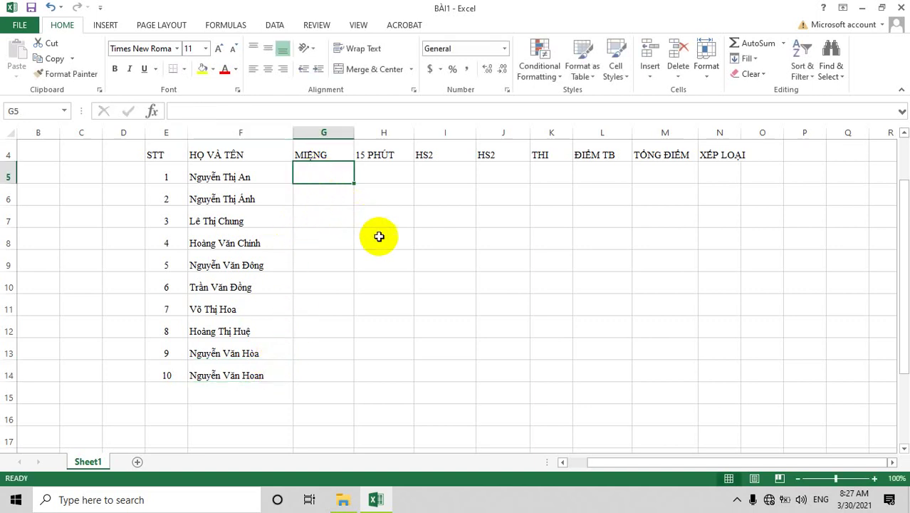
{"action": "scroll", "coordinate": [394, 247], "scroll_direction": "up", "scroll_amount": 1}
{"action": "scroll", "coordinate": [402, 277], "scroll_direction": "down", "scroll_amount": 1}
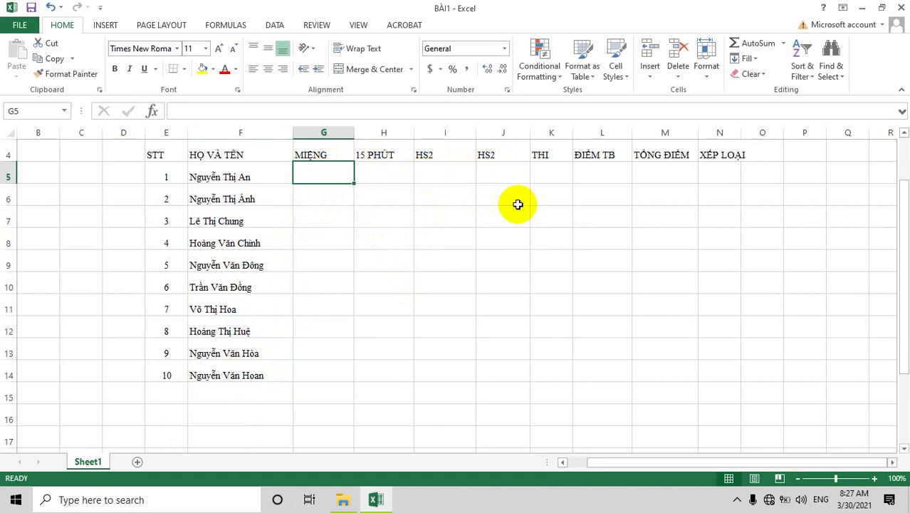
{"action": "scroll", "coordinate": [498, 184], "scroll_direction": "up", "scroll_amount": 1}
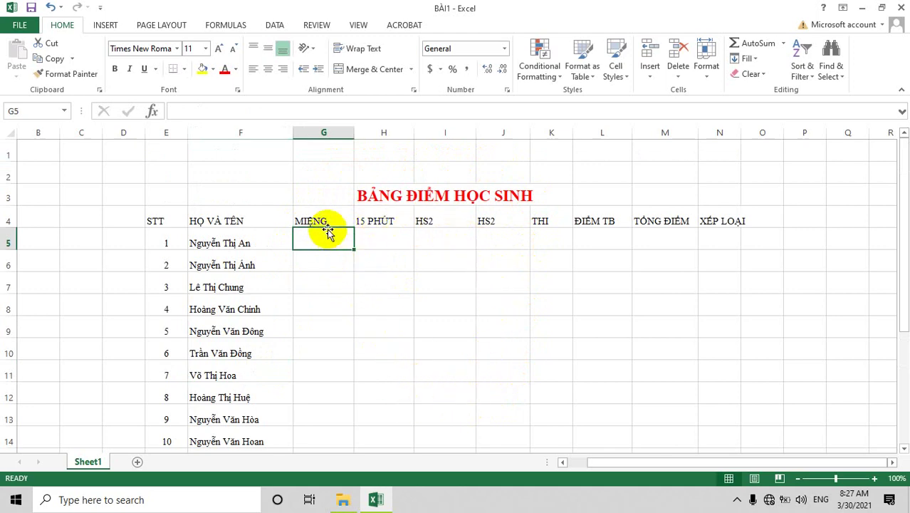
{"action": "type", "text": "7"}
{"action": "key", "text": "Return"}
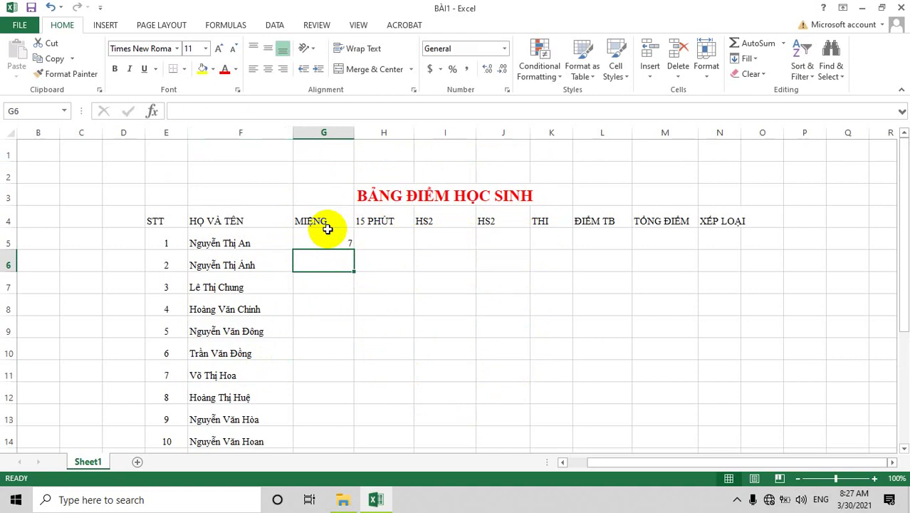
{"action": "type", "text": "6"}
{"action": "key", "text": "Return"}
{"action": "type", "text": "8"}
{"action": "key", "text": "Return"}
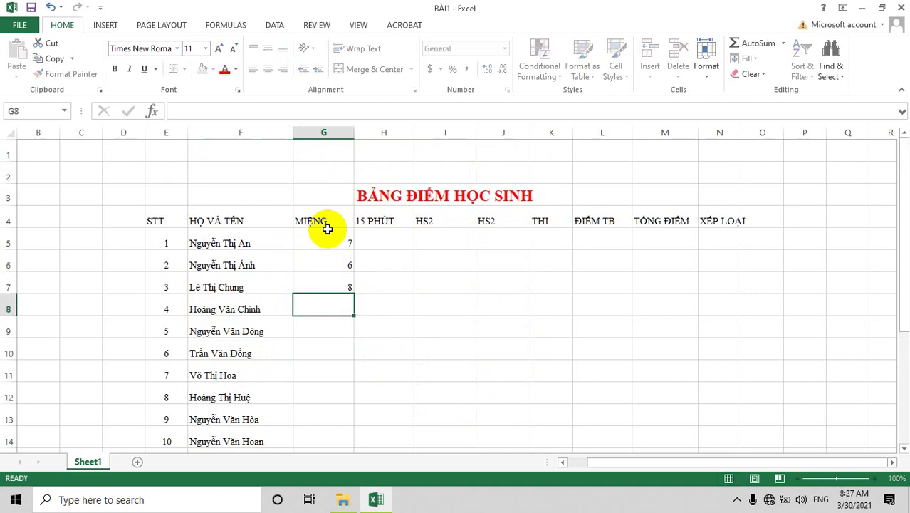
{"action": "type", "text": "5"}
{"action": "key", "text": "Return"}
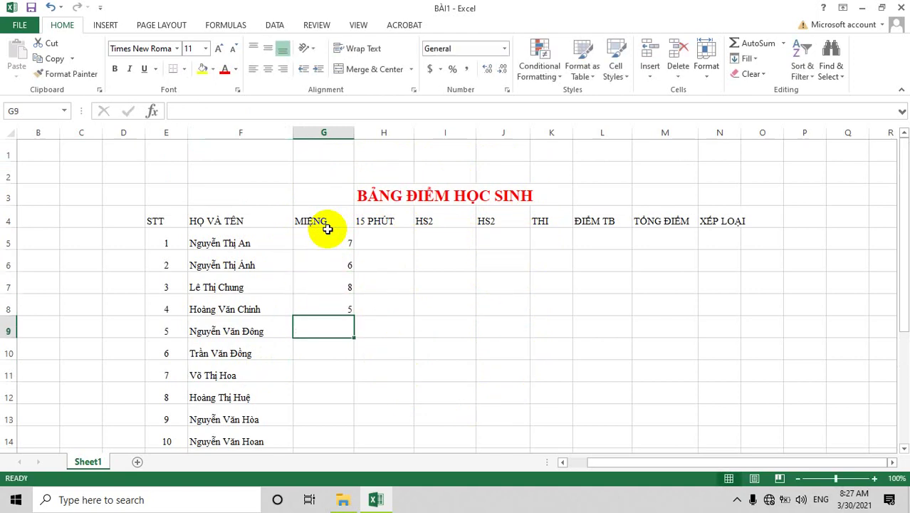
{"action": "type", "text": "7"}
{"action": "key", "text": "Return"}
{"action": "type", "text": "5"}
{"action": "key", "text": "Return"}
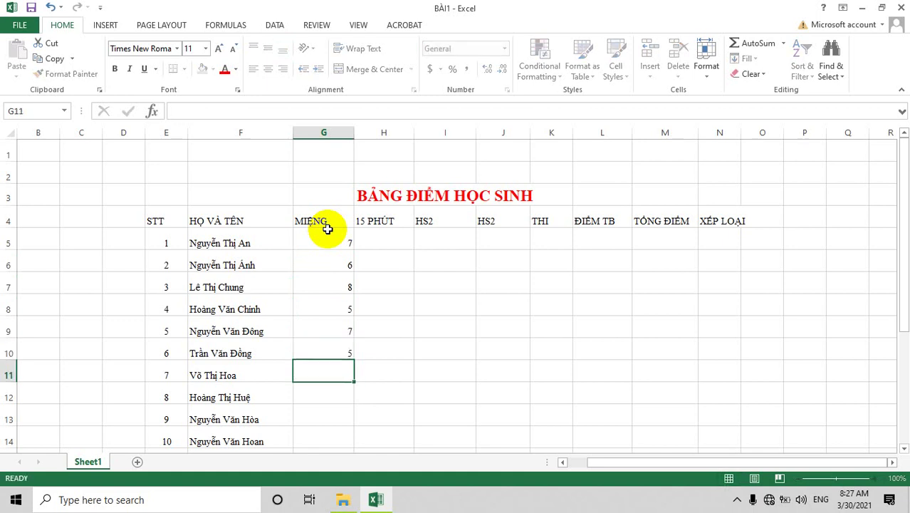
{"action": "type", "text": "4"}
{"action": "key", "text": "Return"}
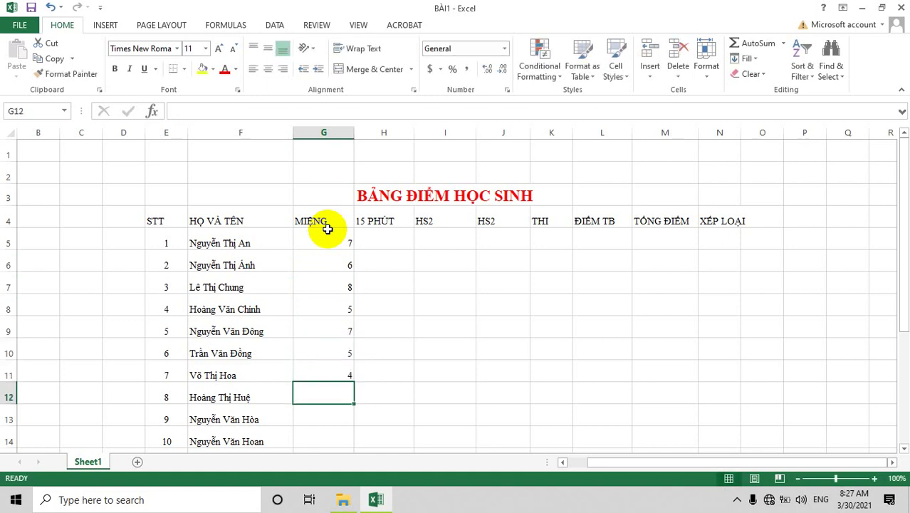
{"action": "type", "text": "8"}
{"action": "key", "text": "Return"}
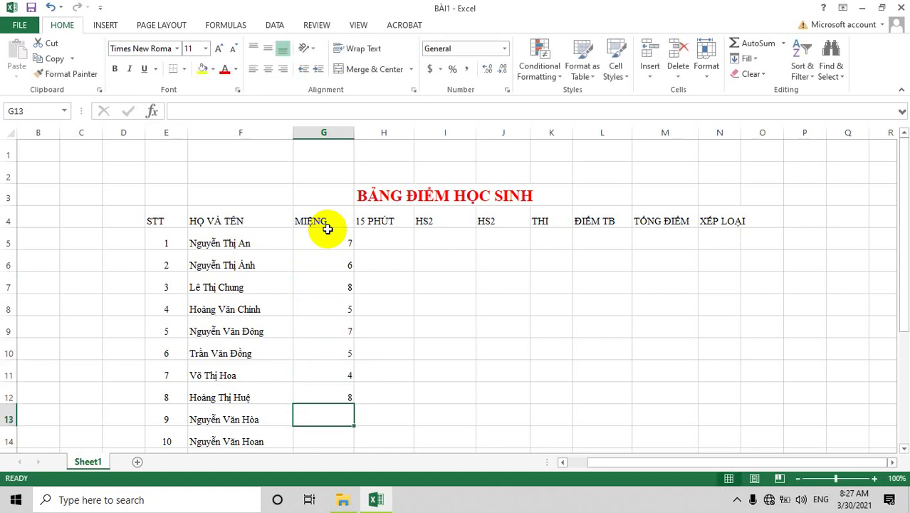
{"action": "type", "text": "9"}
{"action": "key", "text": "Return"}
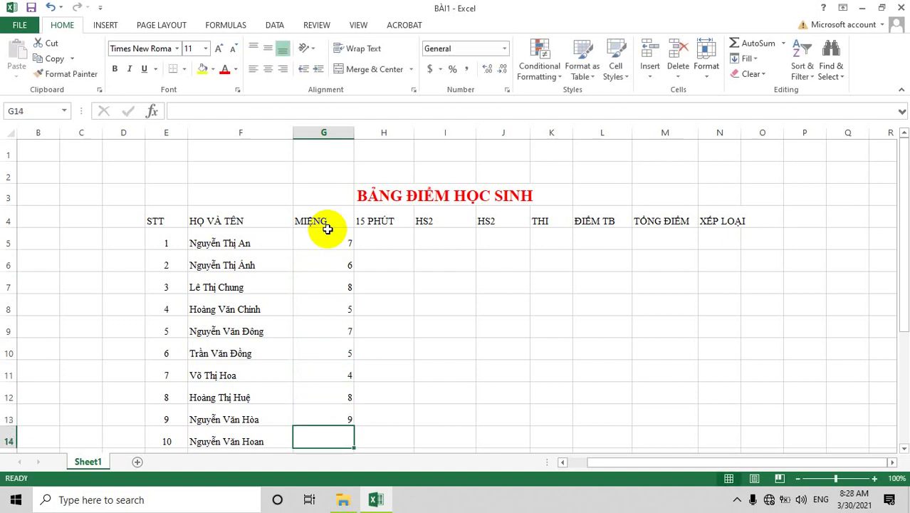
{"action": "type", "text": "10"}
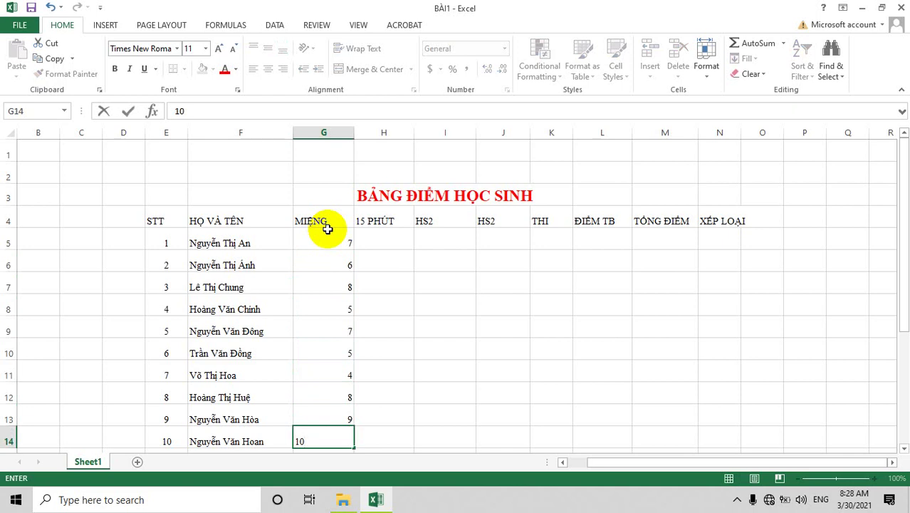
Commit the last MIỆNG score and append '(Môn Toan)' to the title in I3.
{"action": "left_click", "coordinate": [540, 195]}
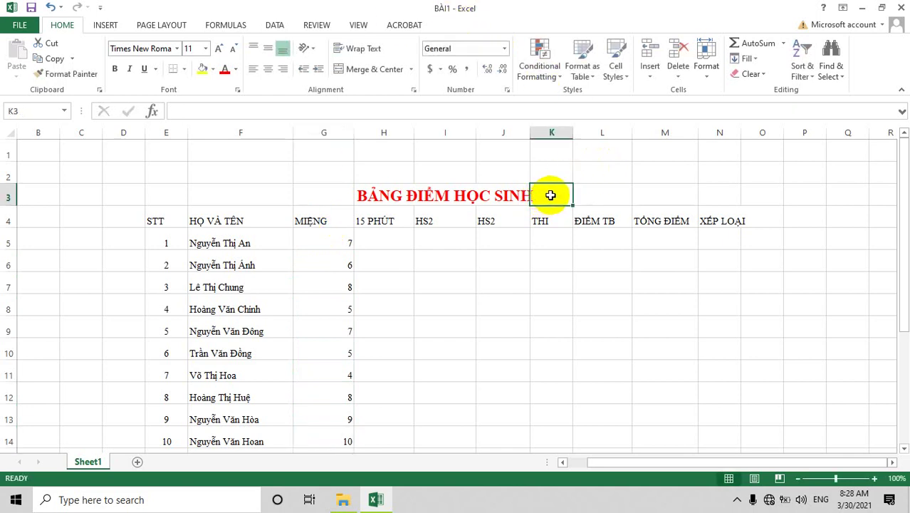
{"action": "left_click", "coordinate": [395, 196]}
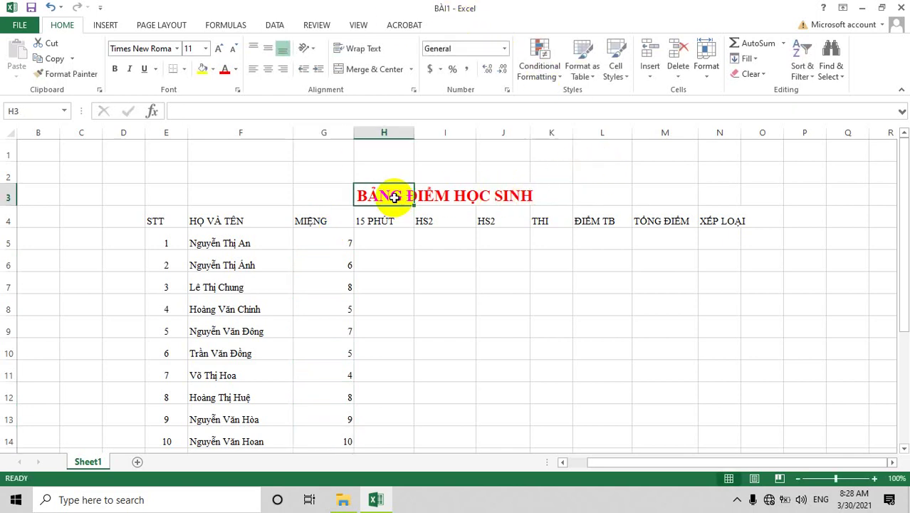
{"action": "left_click", "coordinate": [434, 195]}
{"action": "double_click", "coordinate": [434, 196]}
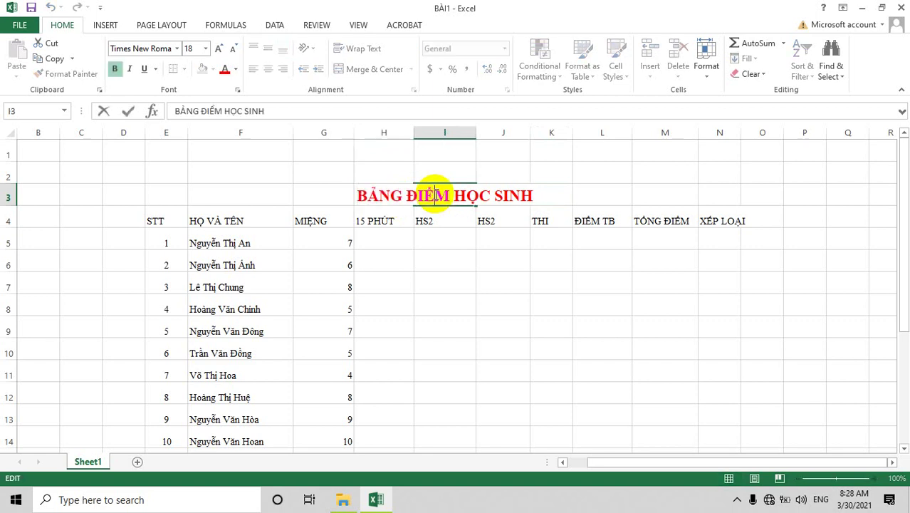
{"action": "key", "text": "End"}
{"action": "type", "text": "(Mô"}
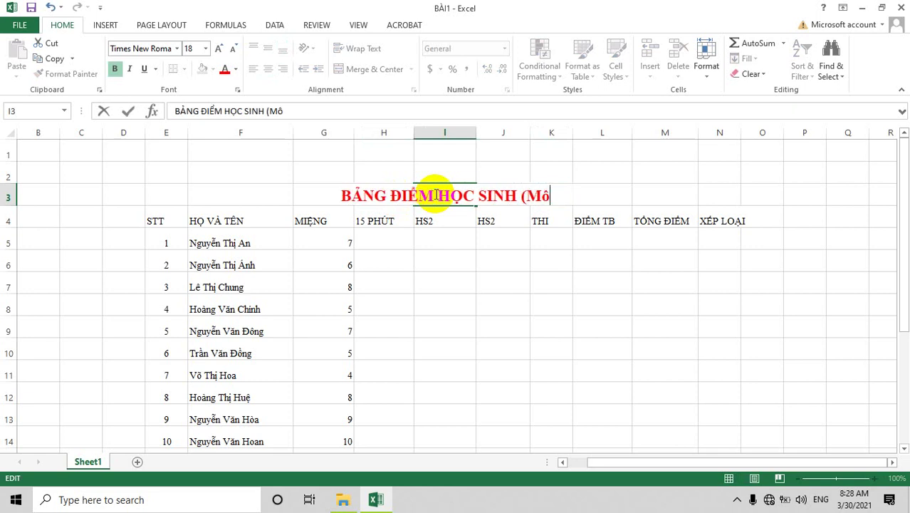
{"action": "type", "text": "n Toan"}
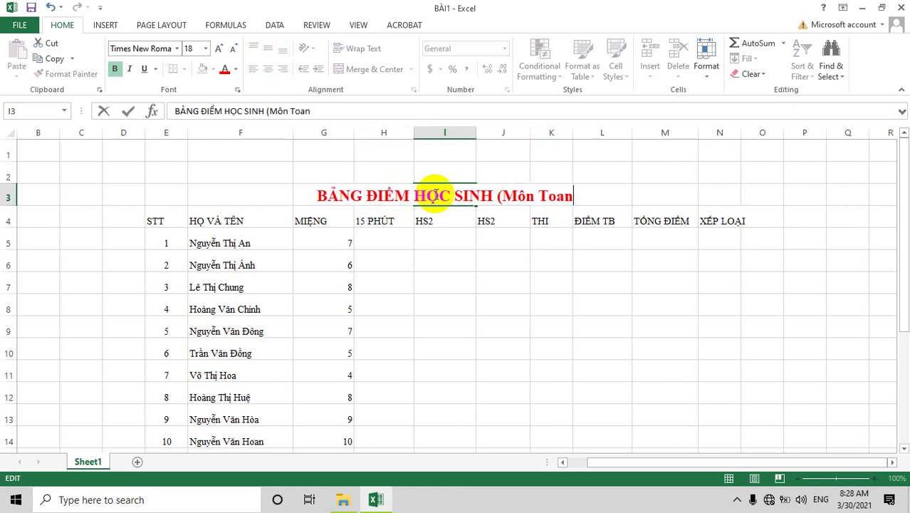
{"action": "type", "text": ")"}
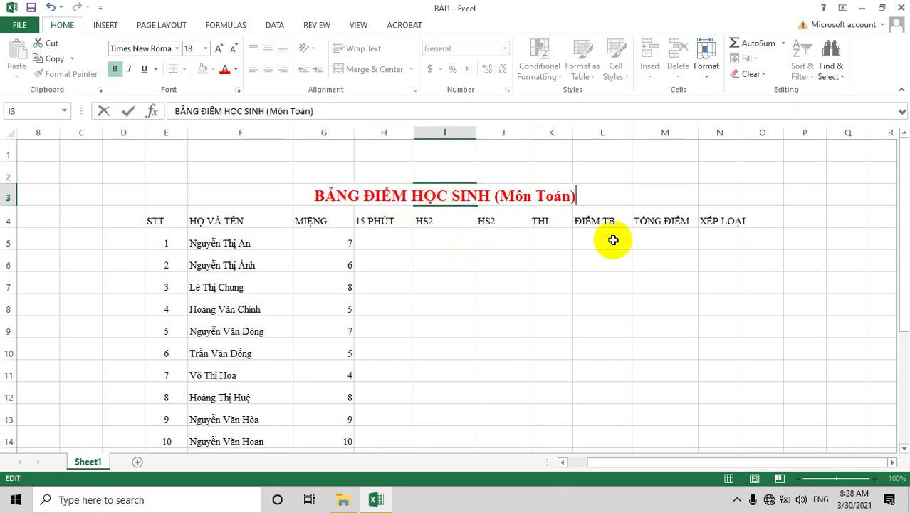
{"action": "left_click", "coordinate": [618, 257]}
{"action": "left_click", "coordinate": [464, 201]}
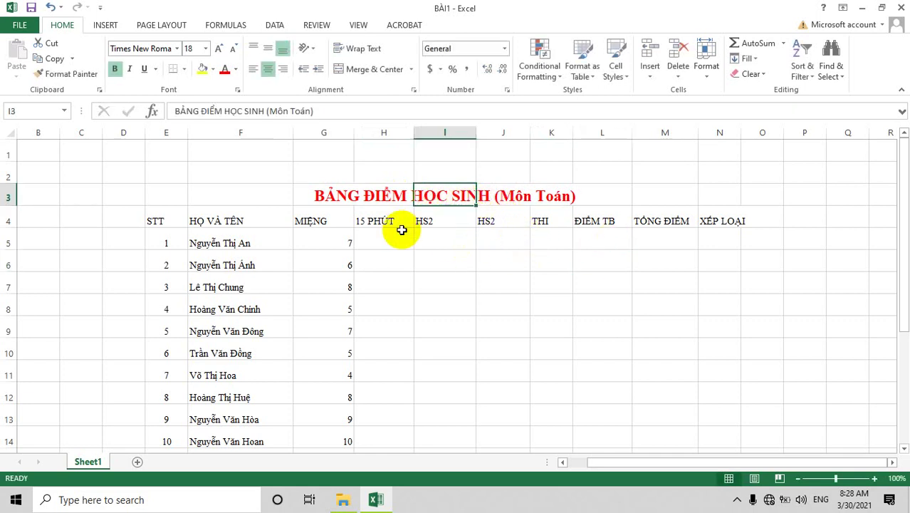
{"action": "left_click", "coordinate": [399, 234]}
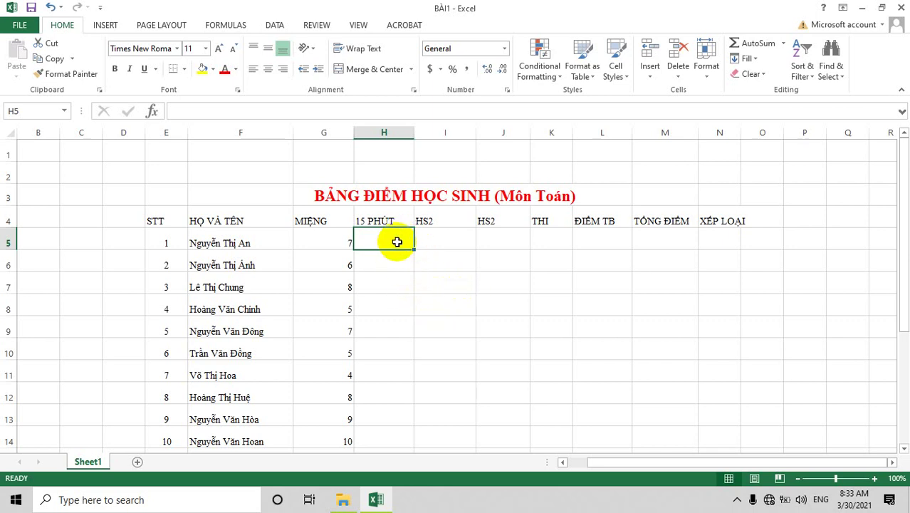
Enter 15 PHÚT scores 10, 9, 8, 7, 8, 9, 6, 5, 4, 8 into H5:H14.
{"action": "type", "text": "10"}
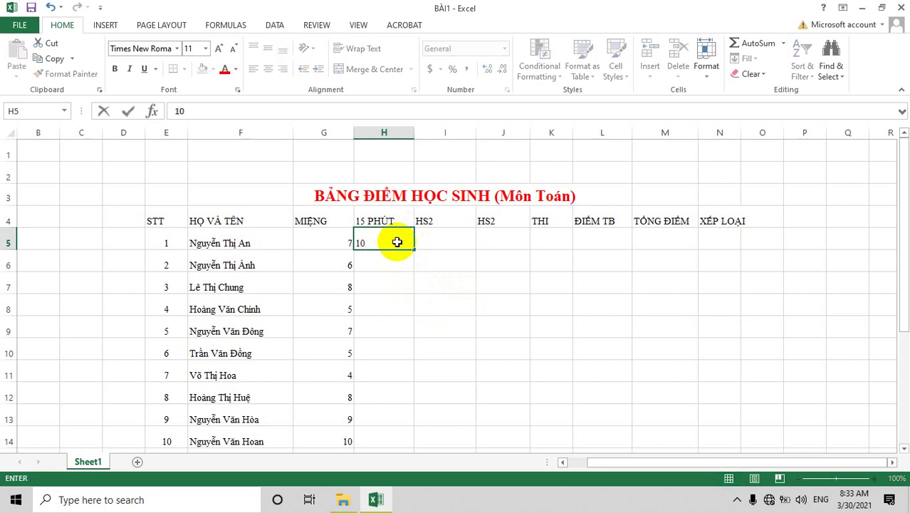
{"action": "key", "text": "Return"}
{"action": "type", "text": "9"}
{"action": "key", "text": "Return"}
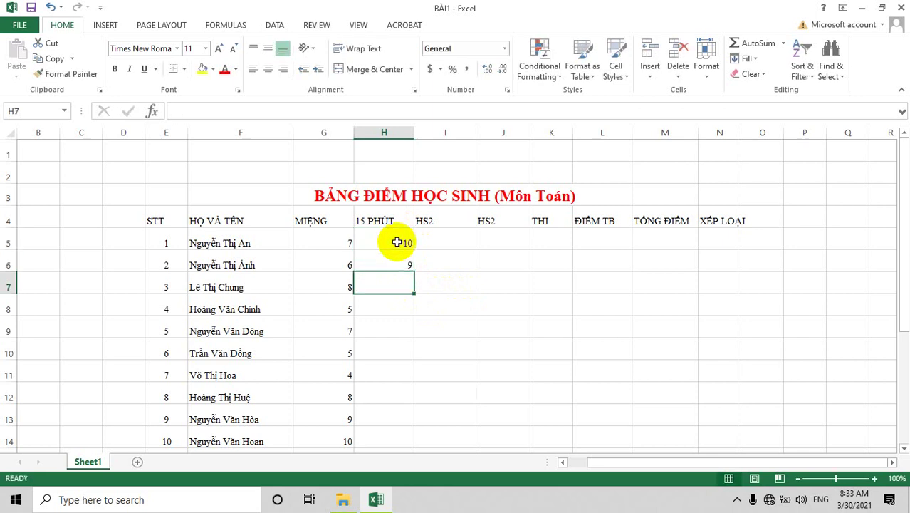
{"action": "type", "text": "8"}
{"action": "key", "text": "Return"}
{"action": "type", "text": "7"}
{"action": "key", "text": "Return"}
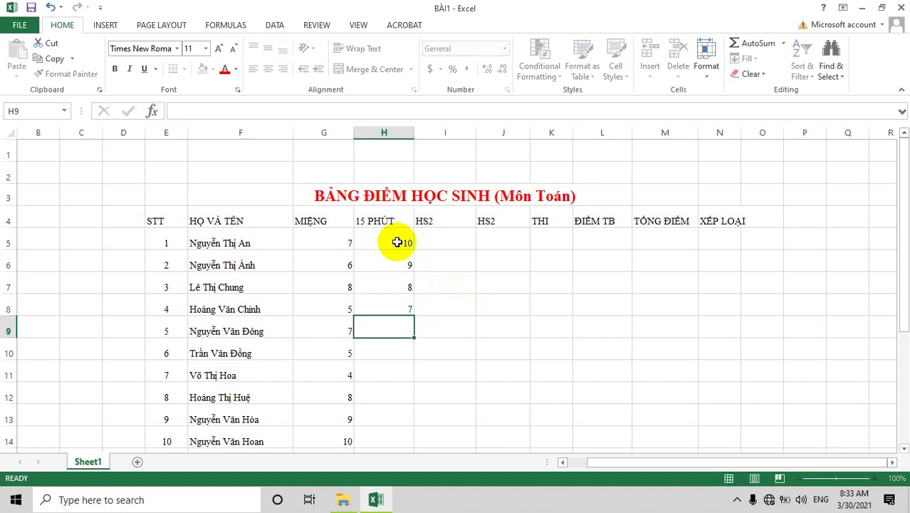
{"action": "type", "text": "8"}
{"action": "key", "text": "Return"}
{"action": "type", "text": "9"}
{"action": "key", "text": "Return"}
{"action": "type", "text": "6"}
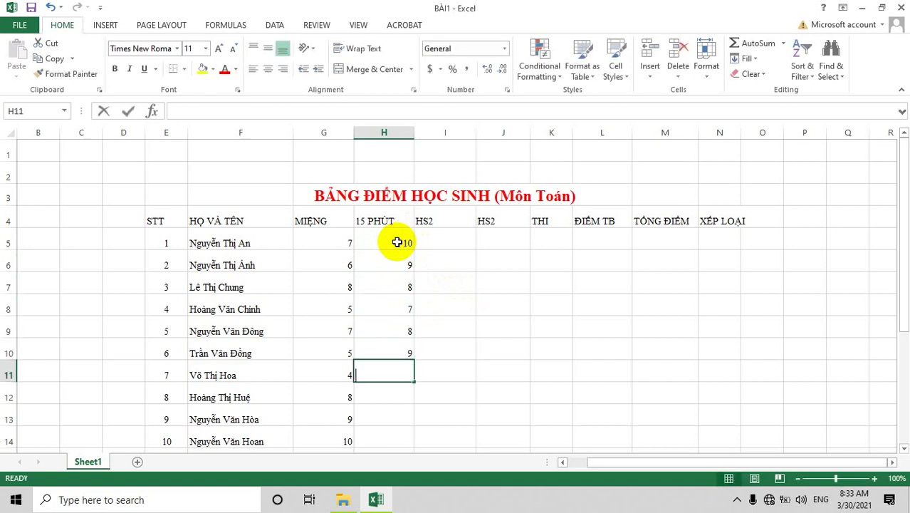
{"action": "key", "text": "Return"}
{"action": "type", "text": "5"}
{"action": "key", "text": "Return"}
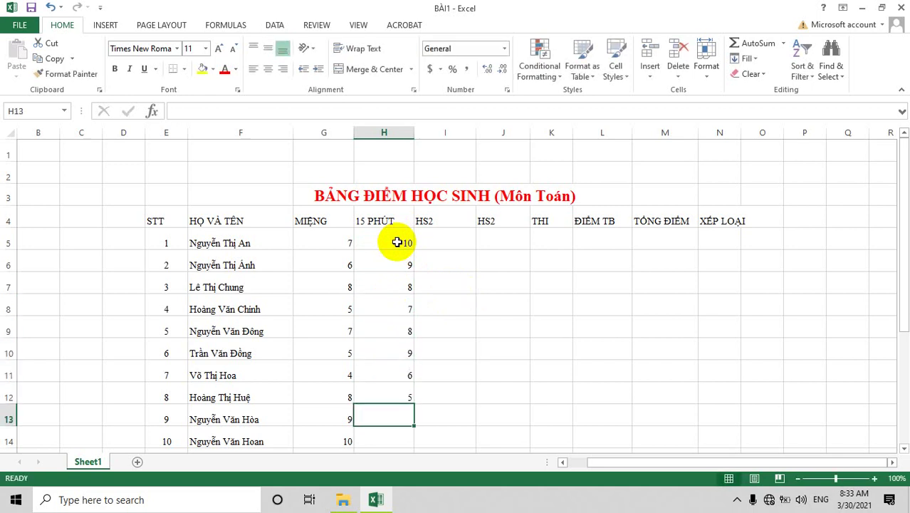
{"action": "type", "text": "4"}
{"action": "key", "text": "Return"}
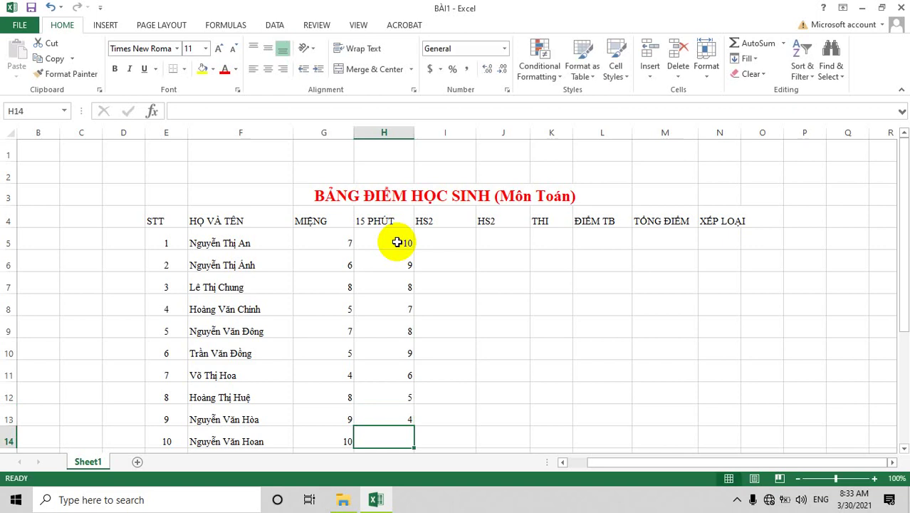
{"action": "type", "text": "8"}
{"action": "key", "text": "Return"}
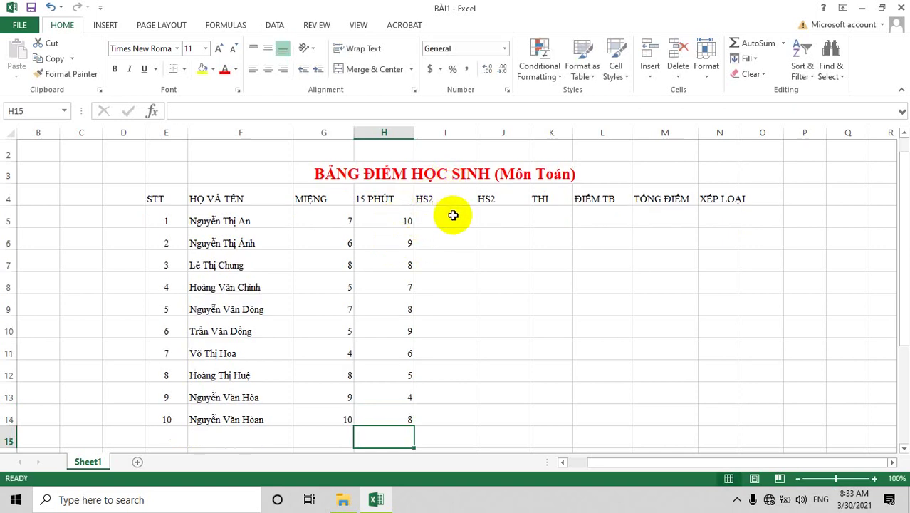
Enter first HS2 scores 8, 5, 7, 5, 8, 6, 3, 7, 5, 8 into I5:I14.
{"action": "left_click", "coordinate": [450, 216]}
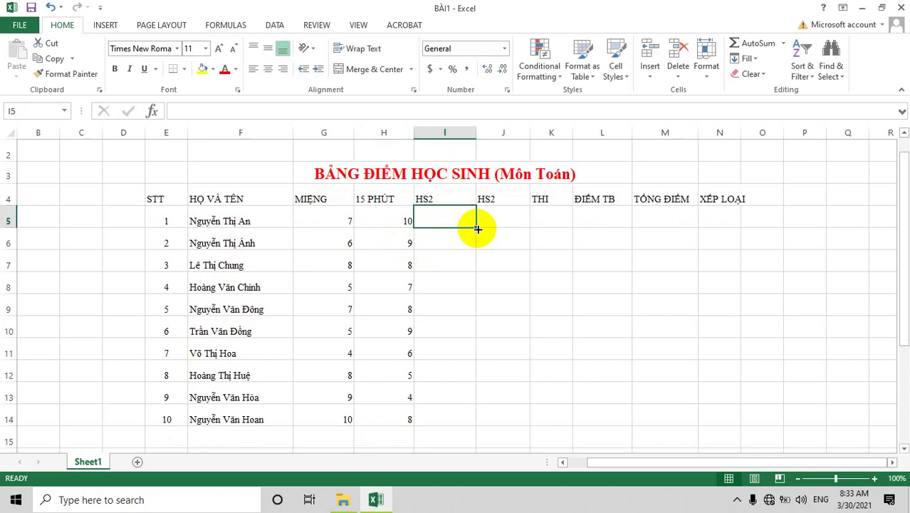
{"action": "type", "text": "8"}
{"action": "key", "text": "Return"}
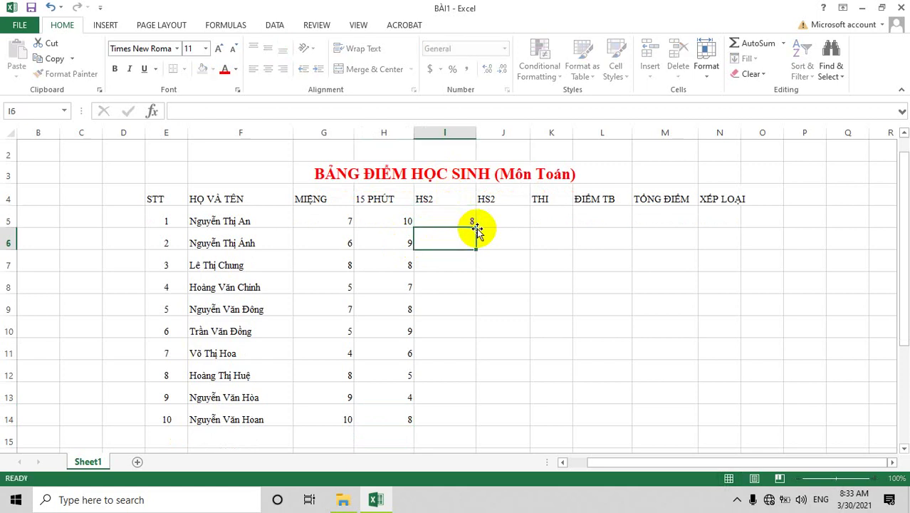
{"action": "type", "text": "5"}
{"action": "key", "text": "Return"}
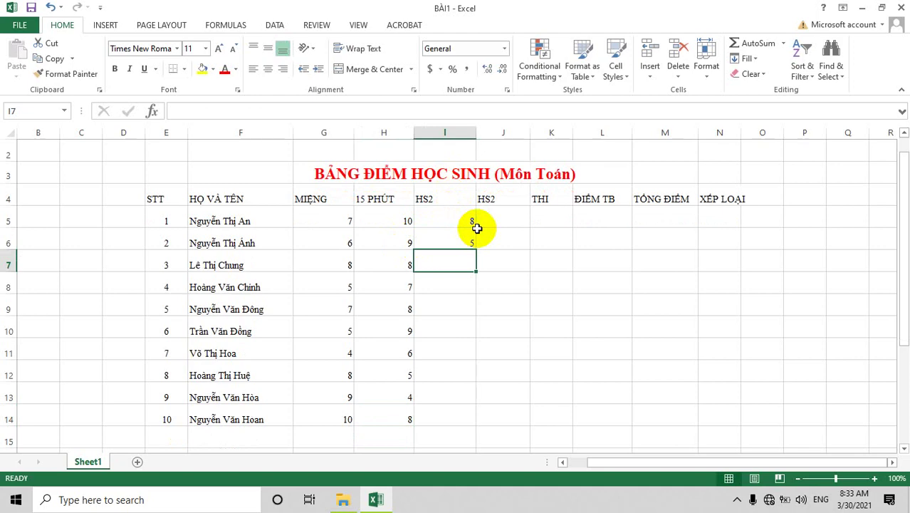
{"action": "type", "text": "7"}
{"action": "key", "text": "Return"}
{"action": "type", "text": "5"}
{"action": "key", "text": "Return"}
{"action": "type", "text": "8"}
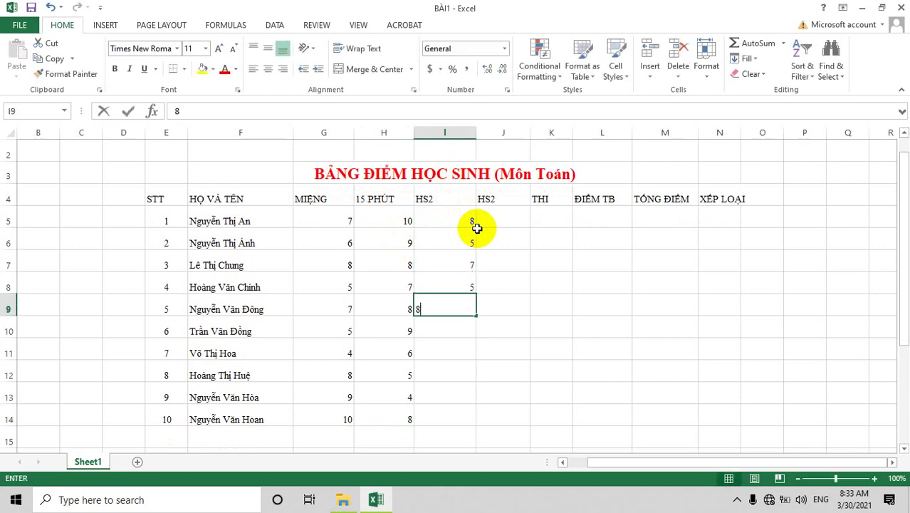
{"action": "key", "text": "Return"}
{"action": "type", "text": "6"}
{"action": "key", "text": "Return"}
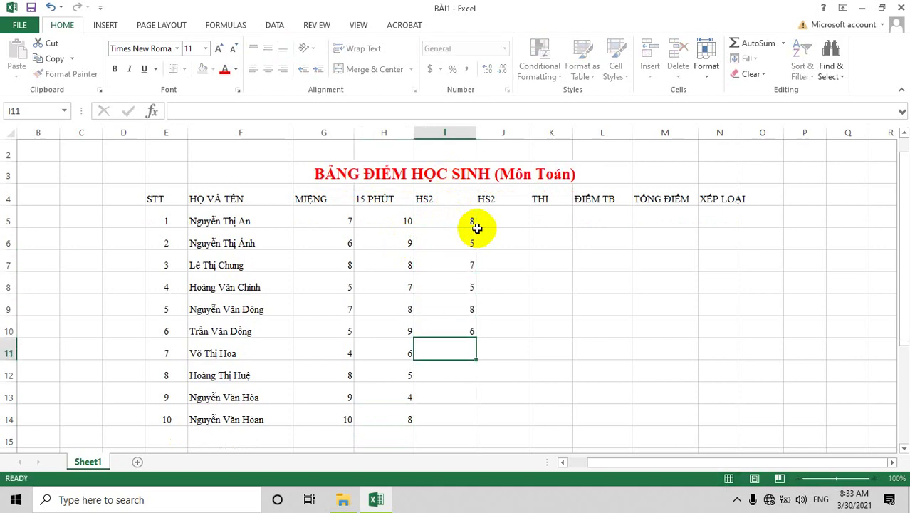
{"action": "type", "text": "3"}
{"action": "key", "text": "Return"}
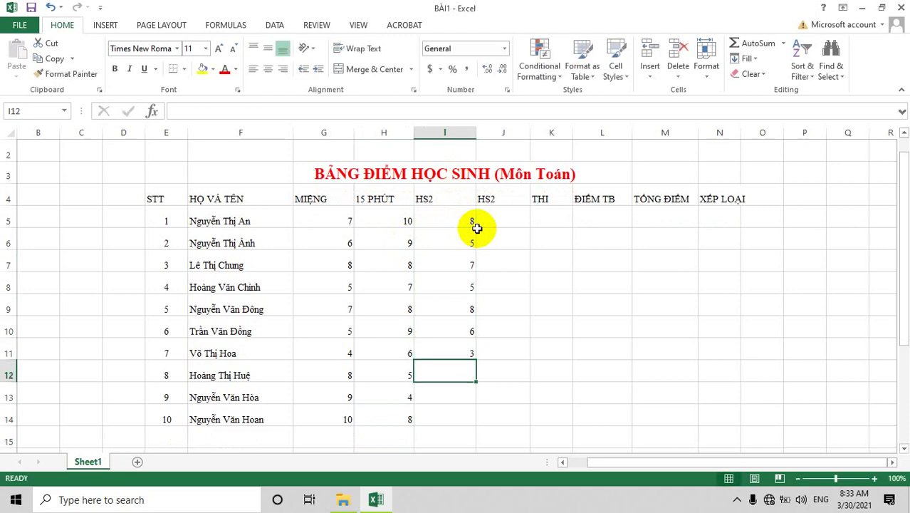
{"action": "type", "text": "7"}
{"action": "key", "text": "Return"}
{"action": "type", "text": "5"}
{"action": "key", "text": "Return"}
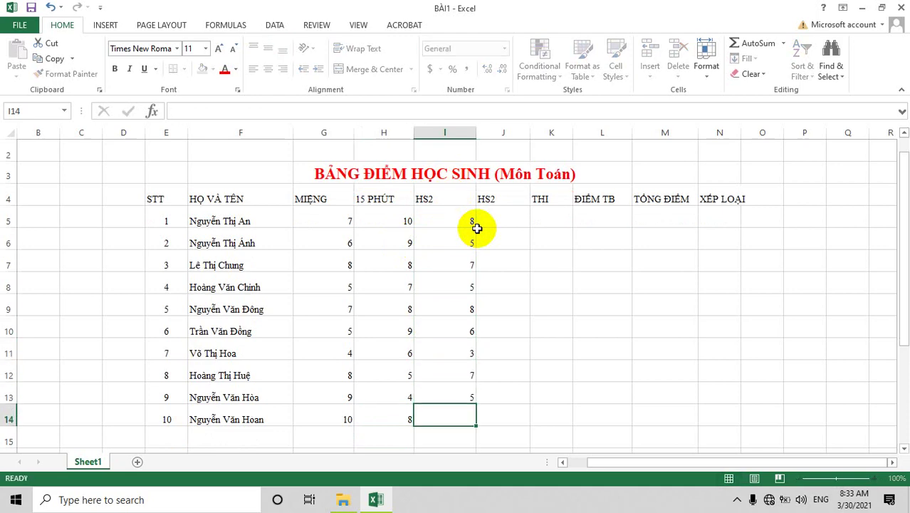
{"action": "type", "text": "8"}
{"action": "key", "text": "Up"}
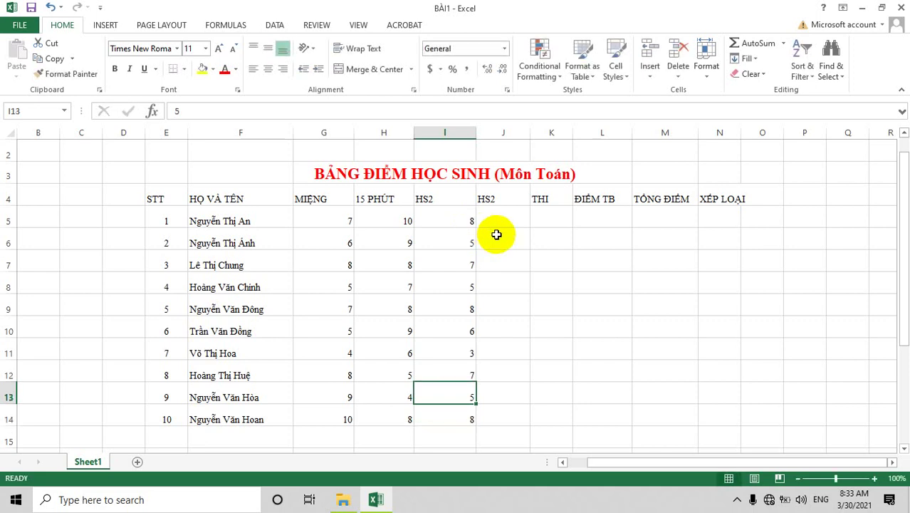
Center the scores in range G5:I14 (MIỆNG, 15 PHÚT, first HS2).
{"action": "left_click", "coordinate": [503, 222]}
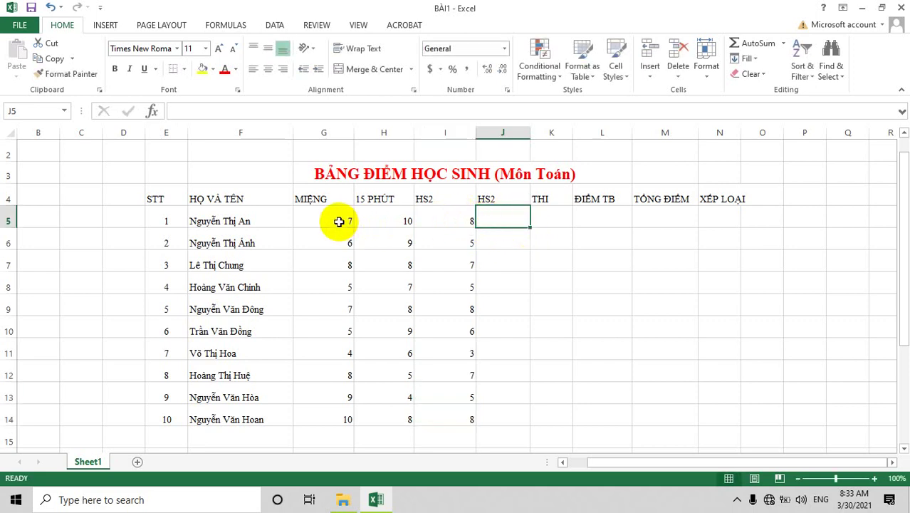
{"action": "left_click_drag", "start_coordinate": [339, 220], "coordinate": [460, 414]}
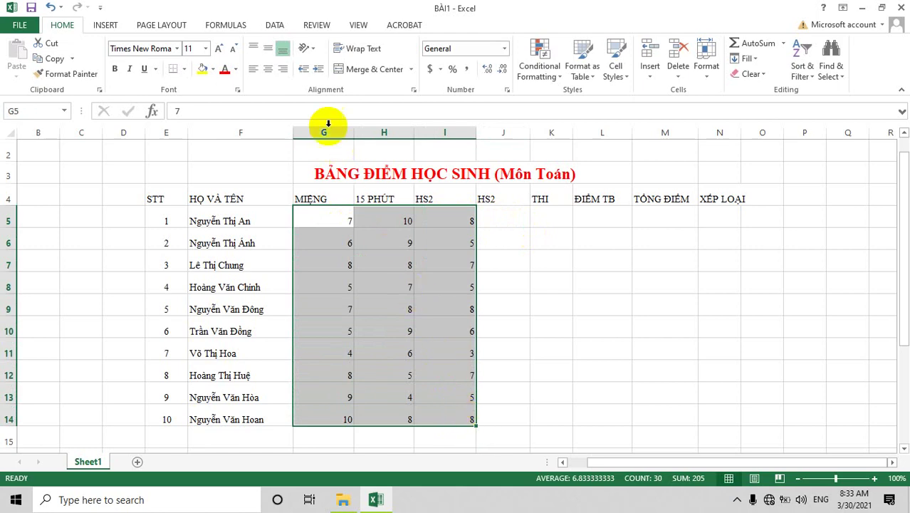
{"action": "left_click", "coordinate": [268, 69]}
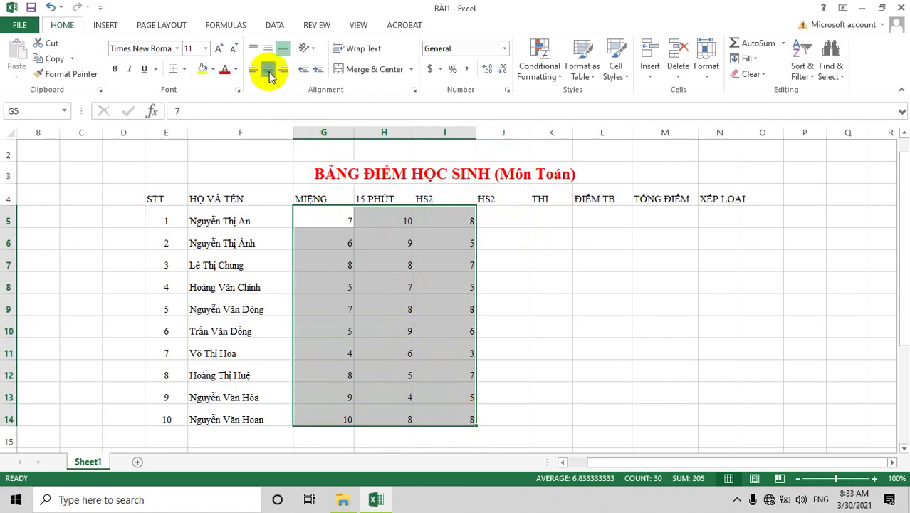
{"action": "left_click", "coordinate": [508, 220]}
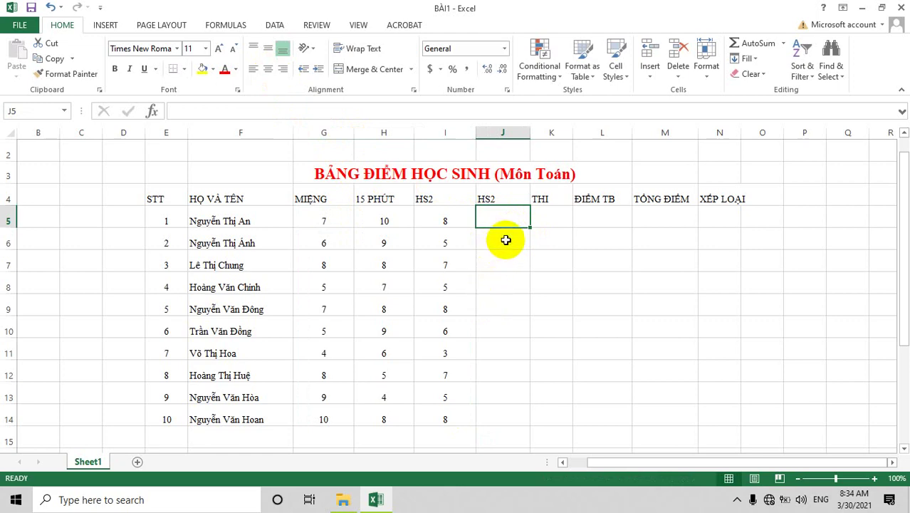
Enter the second HS2 scores 8, 6, 5, 8, 6, 5, 6, 7, 8, 7 into J5:J14, then select K5.
{"action": "type", "text": "8"}
{"action": "key", "text": "Return"}
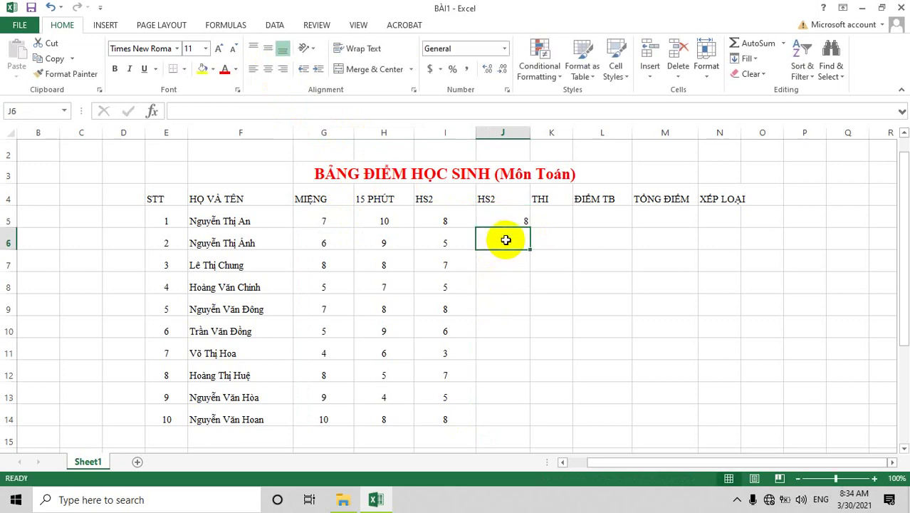
{"action": "type", "text": "6"}
{"action": "key", "text": "Return"}
{"action": "type", "text": "5"}
{"action": "key", "text": "Return"}
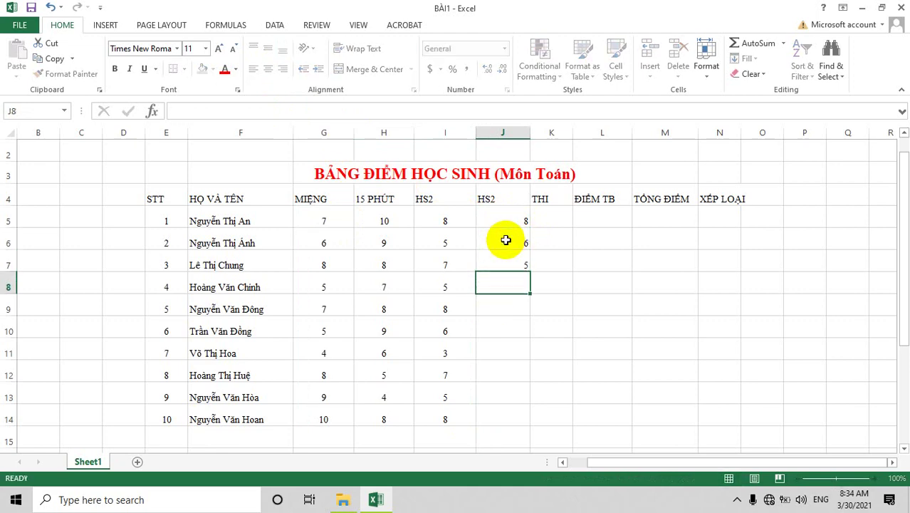
{"action": "type", "text": "8"}
{"action": "key", "text": "Return"}
{"action": "type", "text": "6"}
{"action": "key", "text": "Return"}
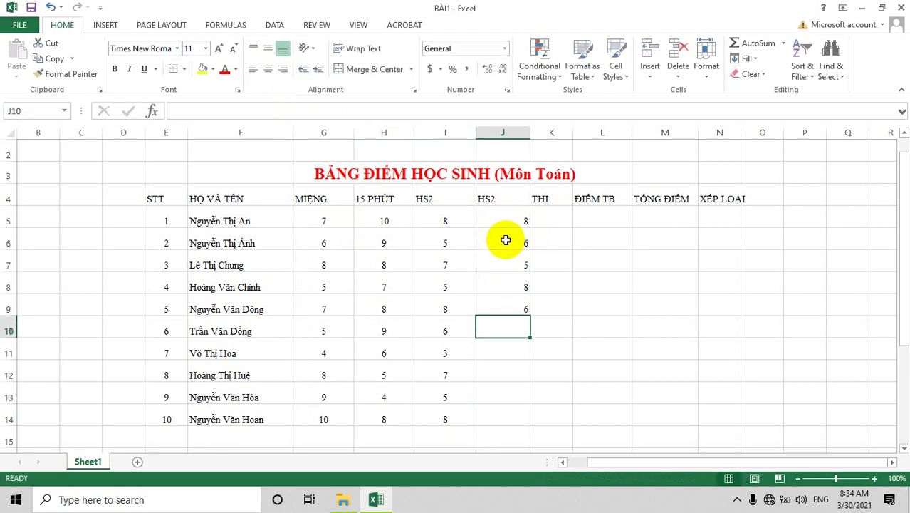
{"action": "type", "text": "5"}
{"action": "key", "text": "Return"}
{"action": "type", "text": "6"}
{"action": "key", "text": "Return"}
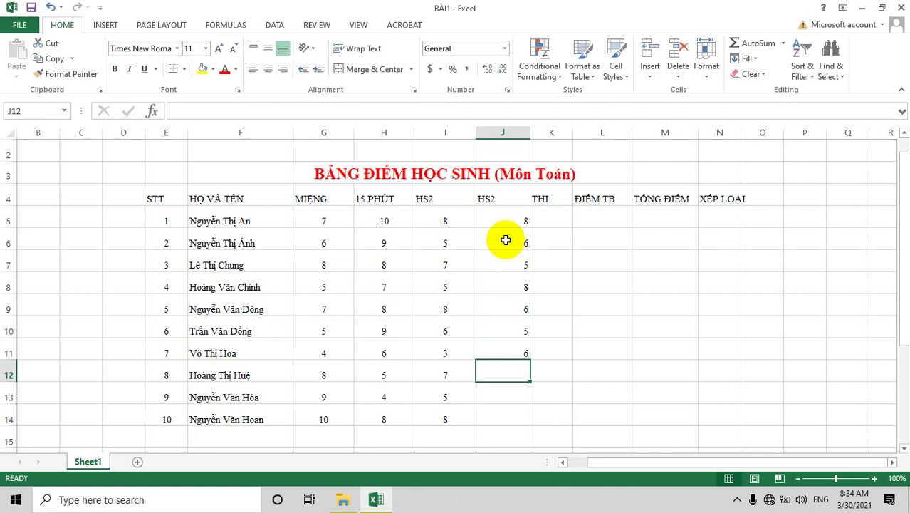
{"action": "type", "text": "7"}
{"action": "key", "text": "Return"}
{"action": "type", "text": "8"}
{"action": "key", "text": "Return"}
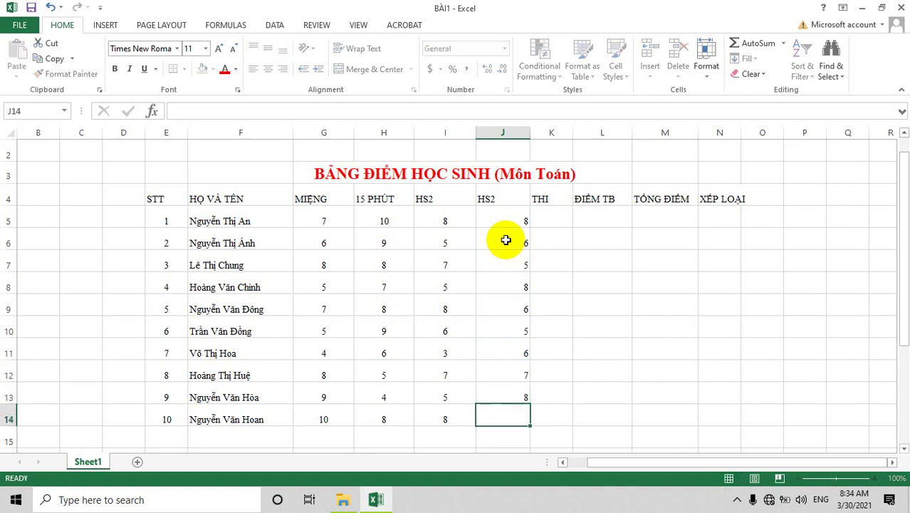
{"action": "type", "text": "7"}
{"action": "key", "text": "Return"}
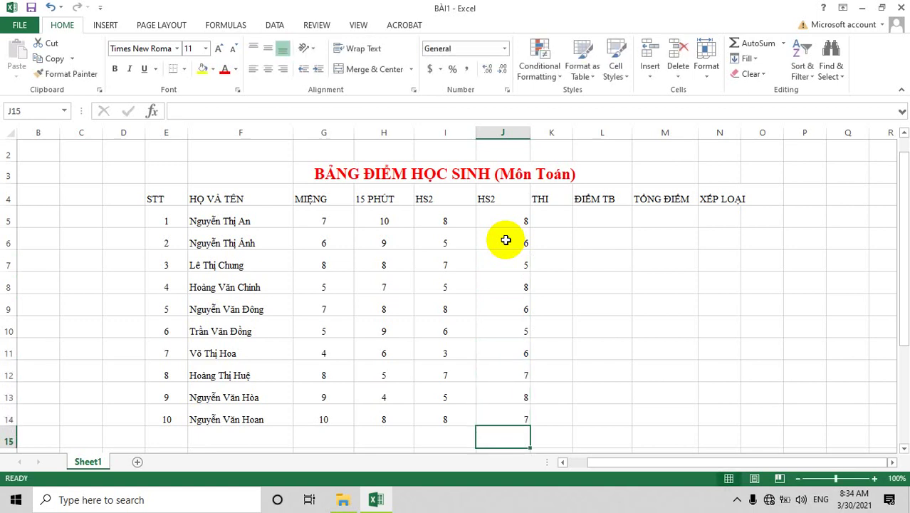
{"action": "left_click", "coordinate": [555, 216]}
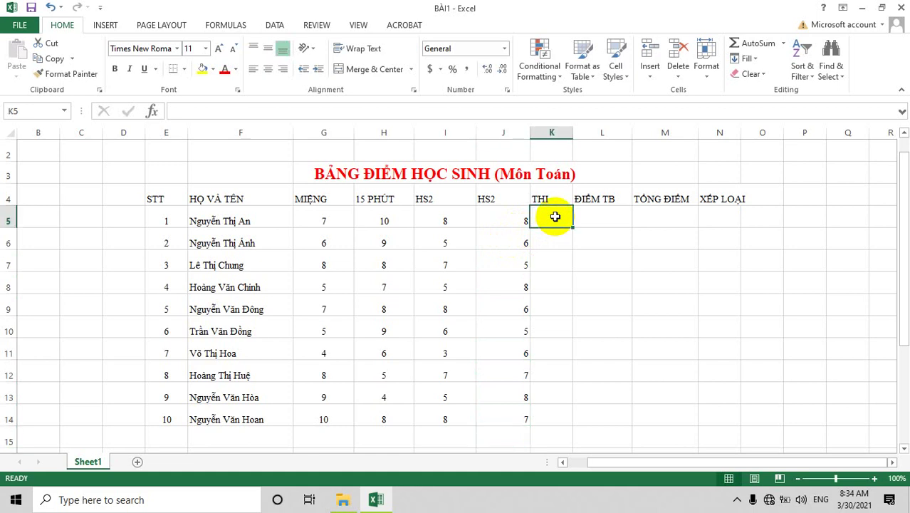
Enter THI scores 9, 8, 6, 7, 5, 7, 8, 6, 8, 9 into K5:K14, correcting the mistyped 76 to 7.
{"action": "type", "text": "9"}
{"action": "key", "text": "Return"}
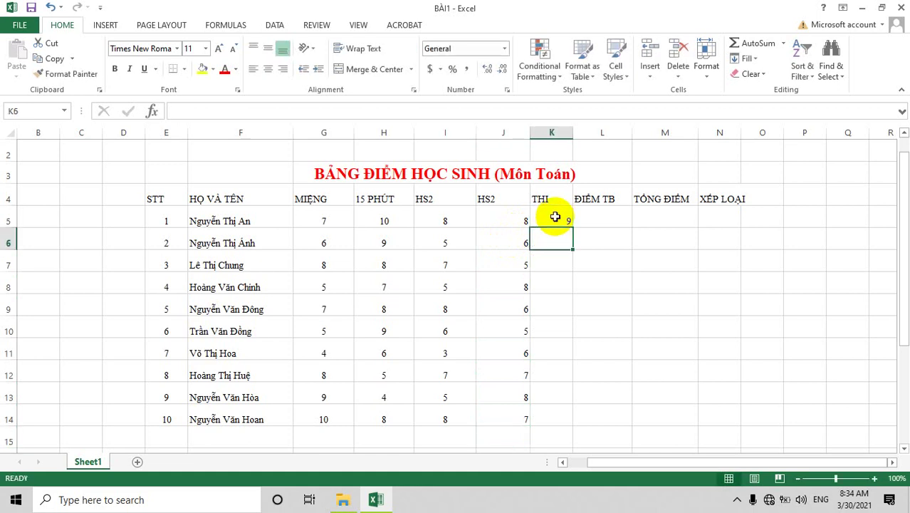
{"action": "type", "text": "8"}
{"action": "key", "text": "Return"}
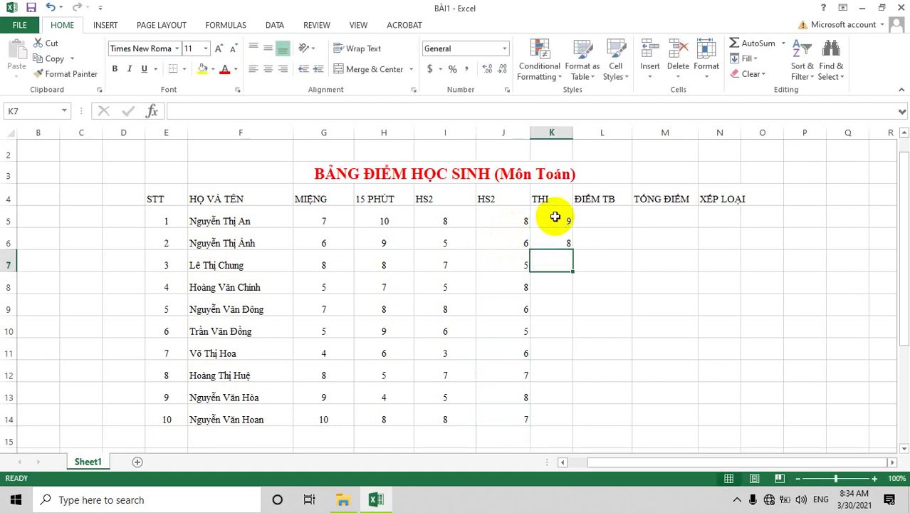
{"action": "type", "text": "6"}
{"action": "key", "text": "Return"}
{"action": "type", "text": "76"}
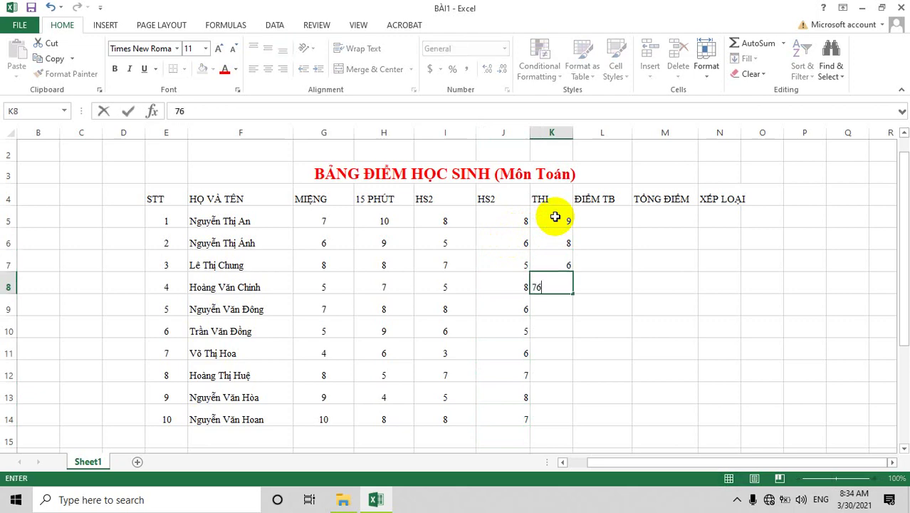
{"action": "key", "text": "BackSpace"}
{"action": "key", "text": "Return"}
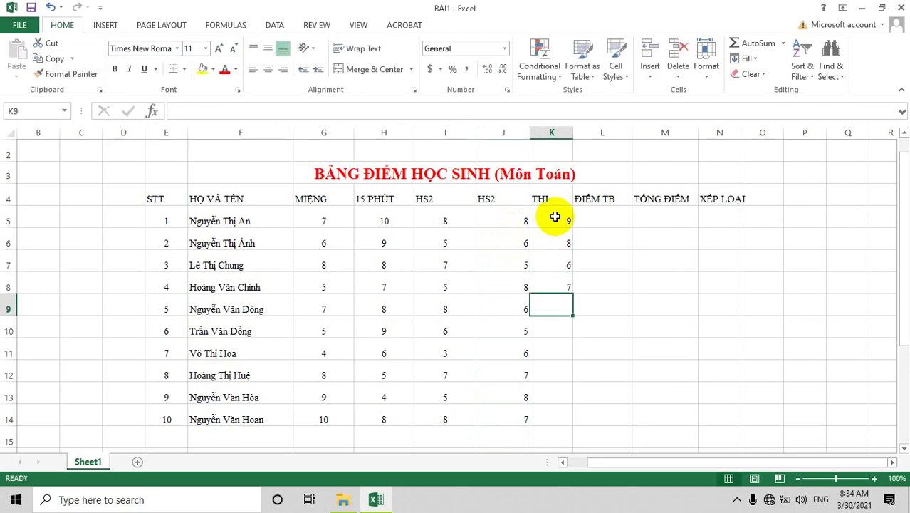
{"action": "type", "text": "5"}
{"action": "key", "text": "Return"}
{"action": "type", "text": "7"}
{"action": "key", "text": "Return"}
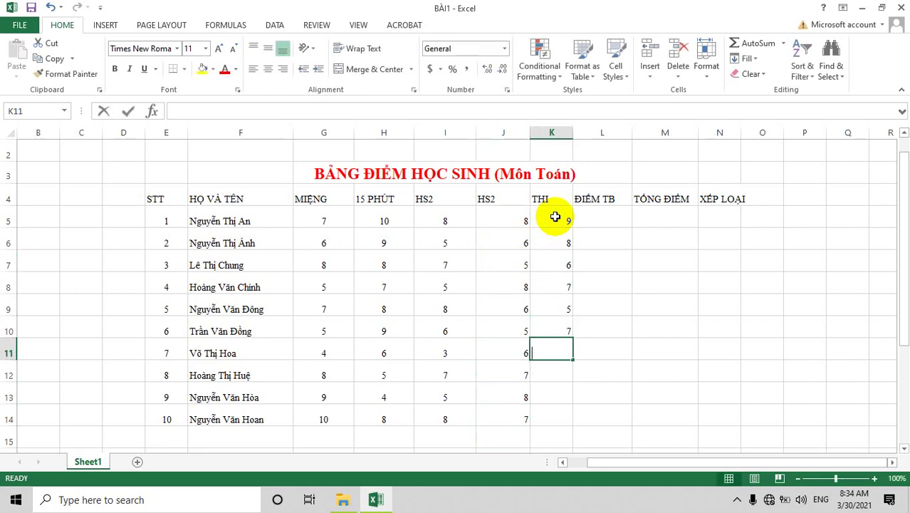
{"action": "type", "text": "8"}
{"action": "key", "text": "Return"}
{"action": "type", "text": "6"}
{"action": "key", "text": "Return"}
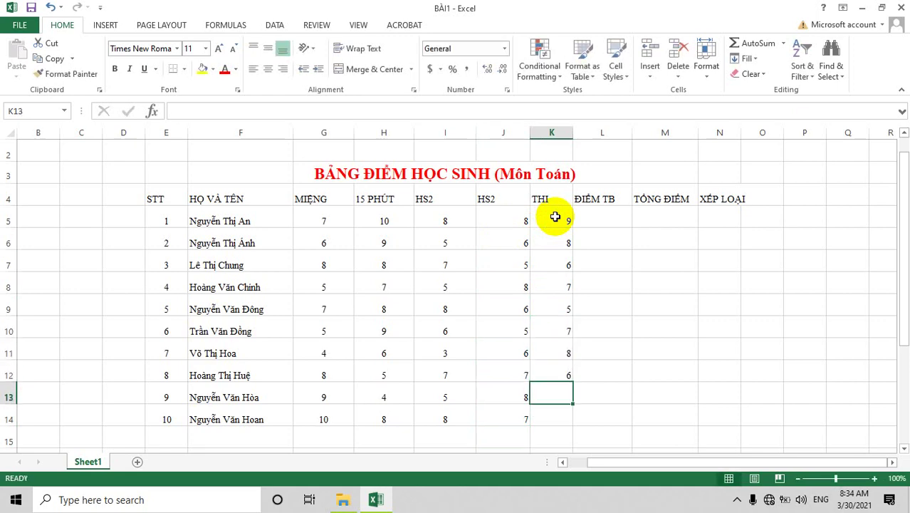
{"action": "type", "text": "8"}
{"action": "key", "text": "Return"}
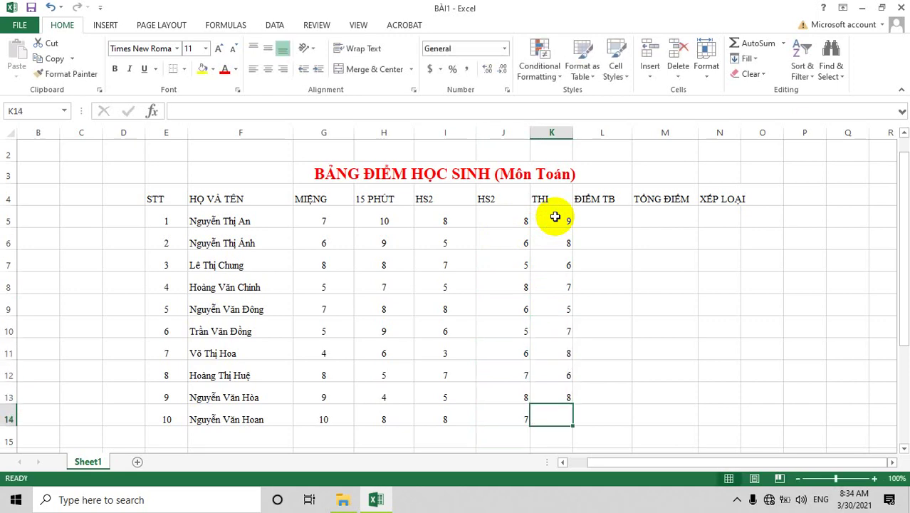
{"action": "type", "text": "9"}
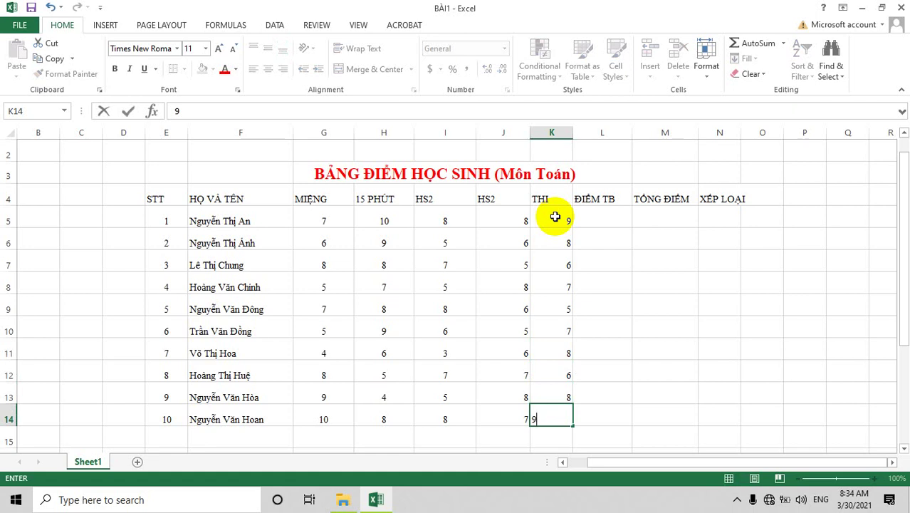
{"action": "key", "text": "Tab"}
Center the scores in J5:K14, then select L5 under ĐIỂM TB.
{"action": "left_click_drag", "start_coordinate": [503, 214], "coordinate": [567, 421]}
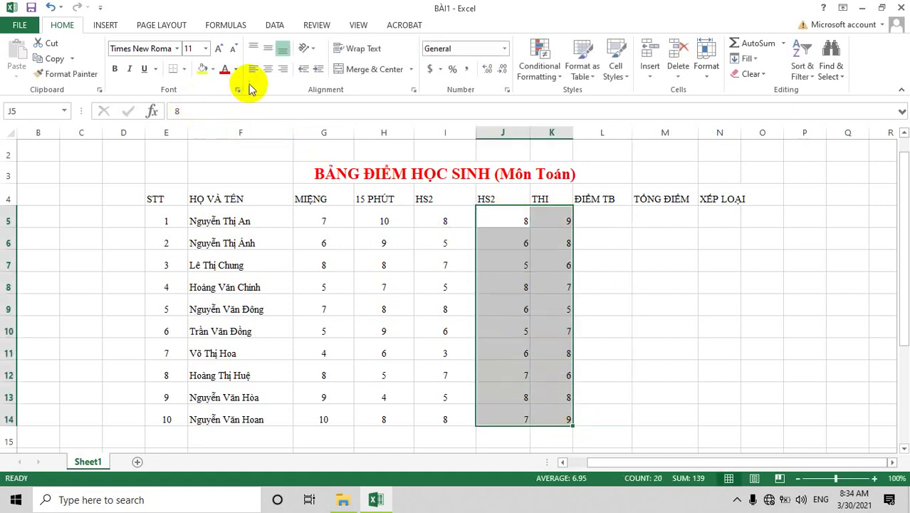
{"action": "left_click", "coordinate": [267, 69]}
{"action": "left_click", "coordinate": [604, 217]}
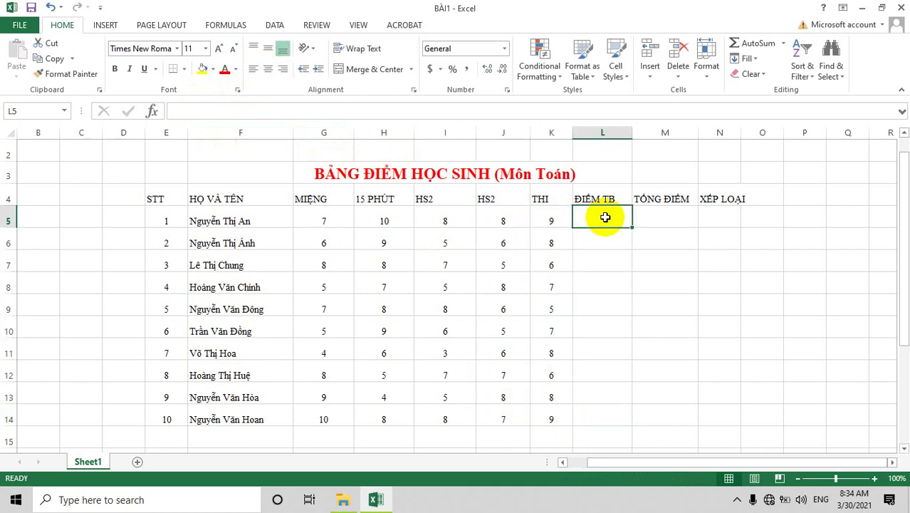
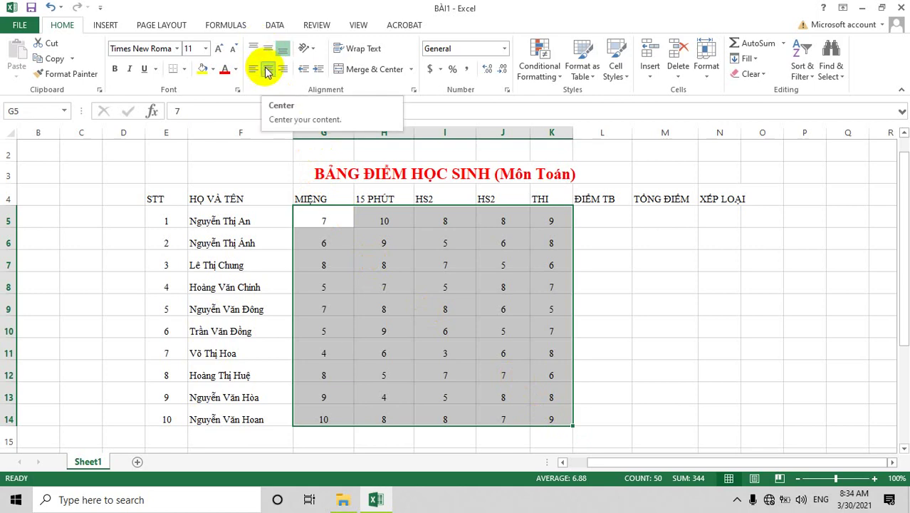
Change the font size of the student scores in G5:K14 to 14 pt.
{"action": "left_click", "coordinate": [207, 48]}
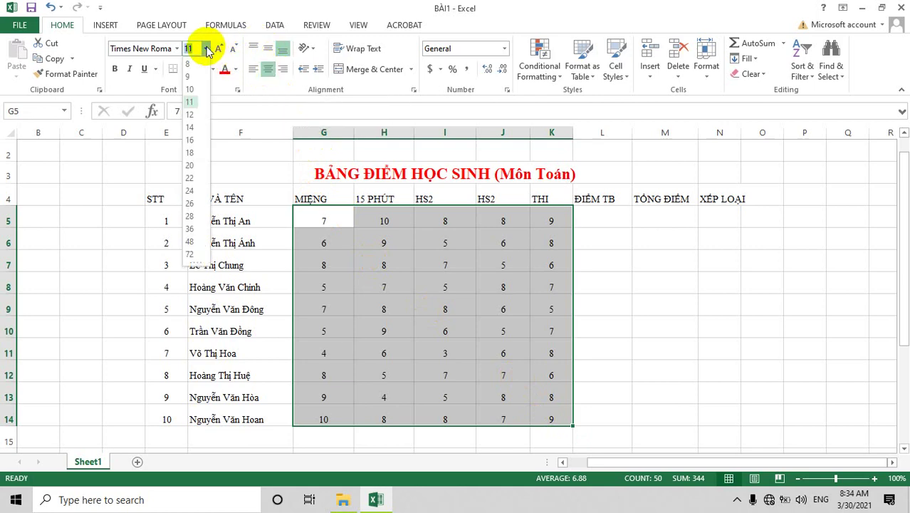
{"action": "left_click", "coordinate": [190, 127]}
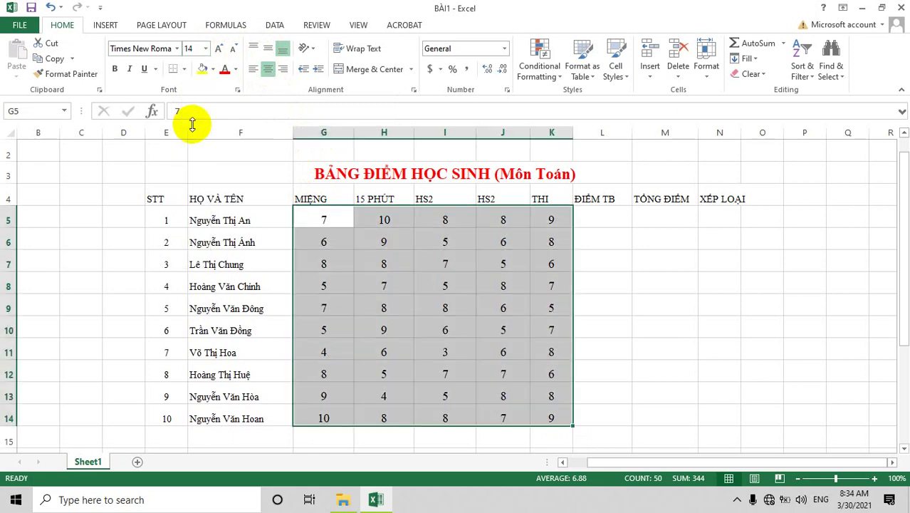
{"action": "left_click", "coordinate": [589, 222]}
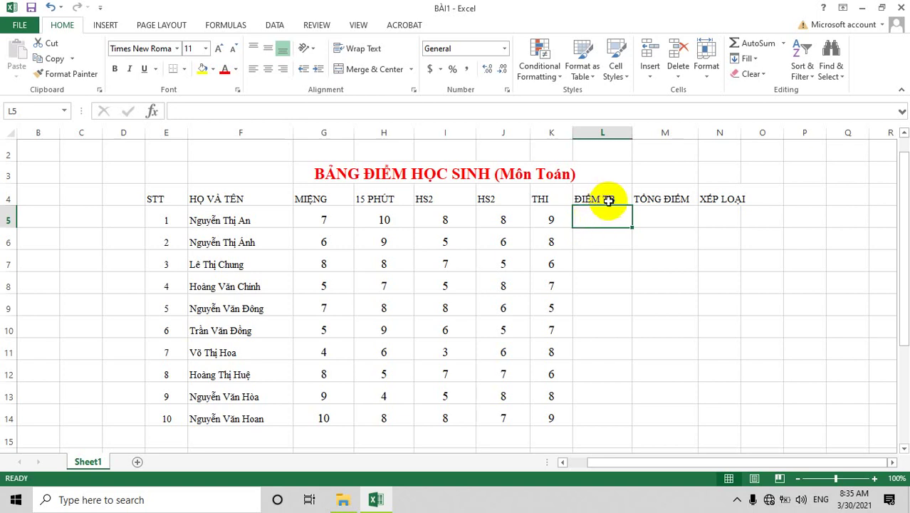
In L5, begin the average formula with the weighted coursework sum (G5*1+H5*1+I5*2+J5*2).
{"action": "left_click", "coordinate": [609, 200]}
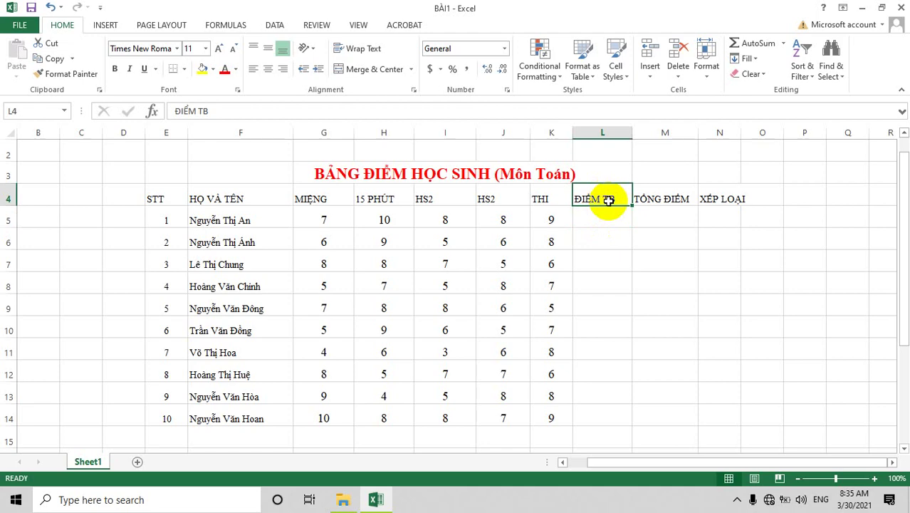
{"action": "left_click", "coordinate": [657, 215]}
{"action": "left_click", "coordinate": [596, 220]}
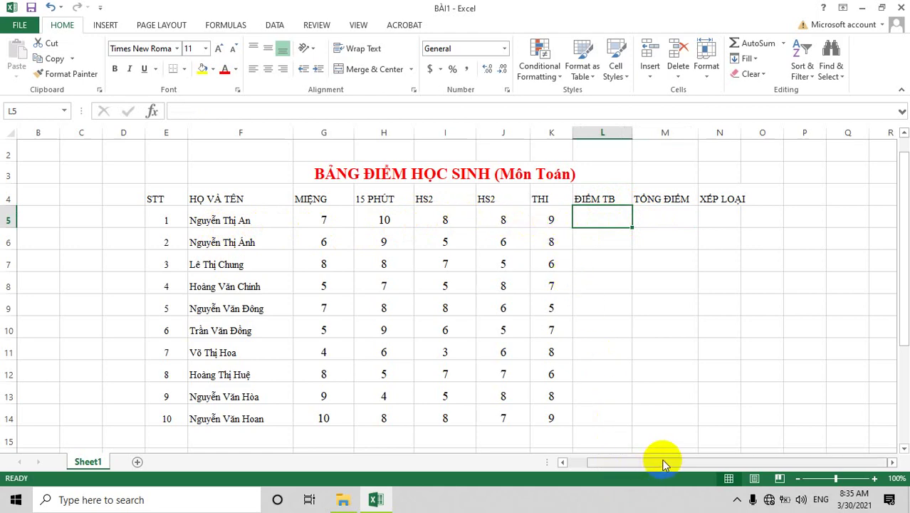
{"action": "type", "text": "="}
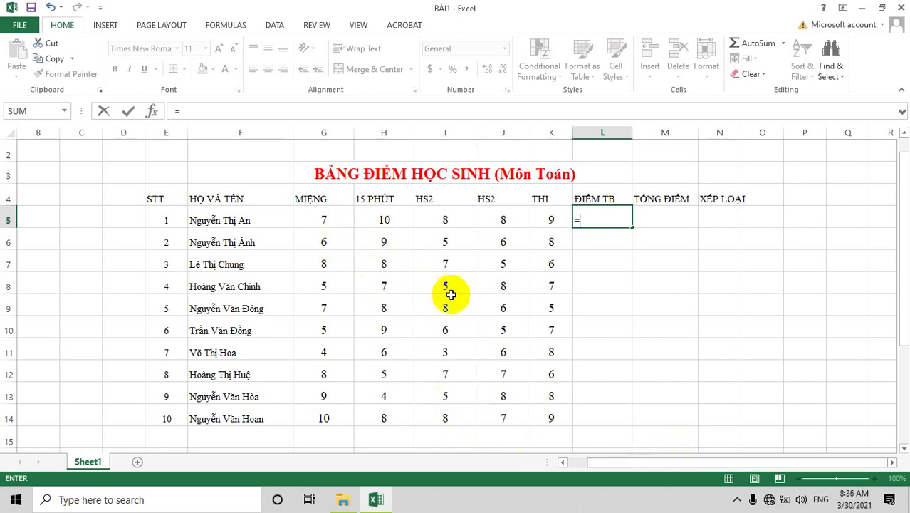
{"action": "type", "text": "("}
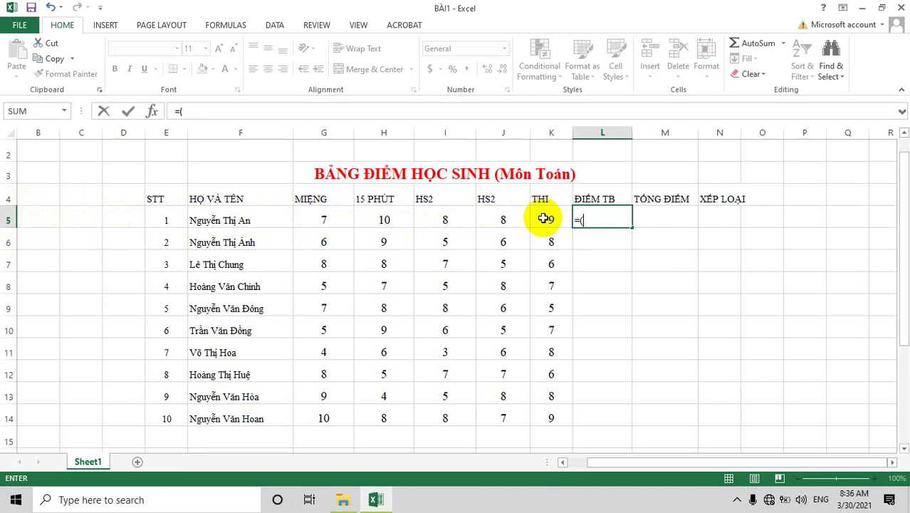
{"action": "type", "text": "g"}
{"action": "key", "text": "BackSpace"}
{"action": "type", "text": "G"}
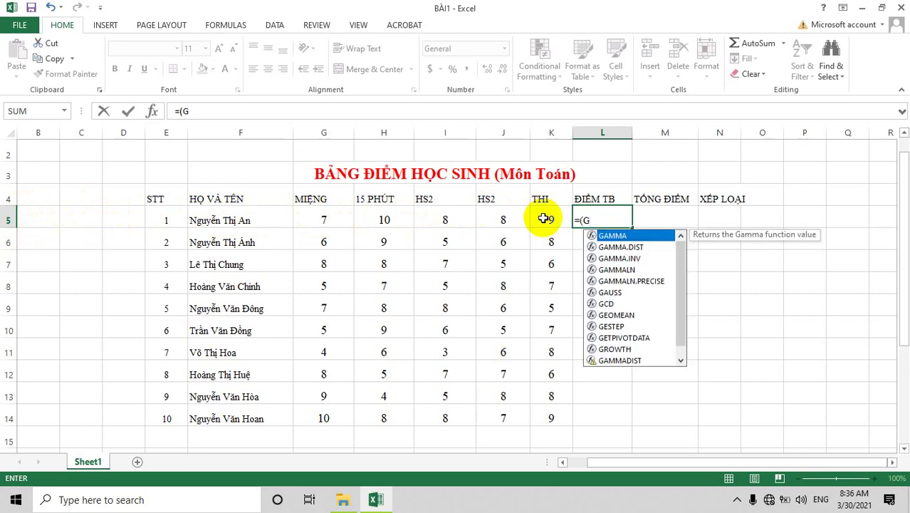
{"action": "type", "text": "5"}
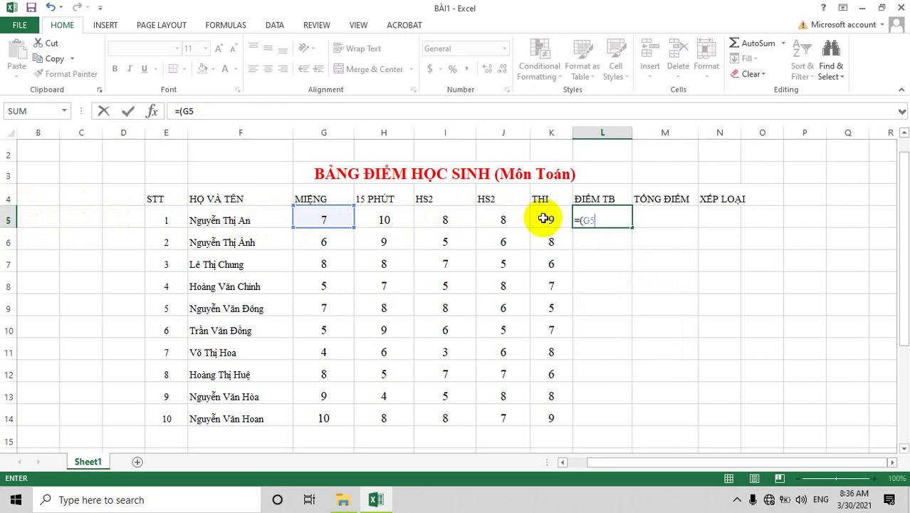
{"action": "type", "text": "*1"}
{"action": "type", "text": "+"}
{"action": "type", "text": "H5"}
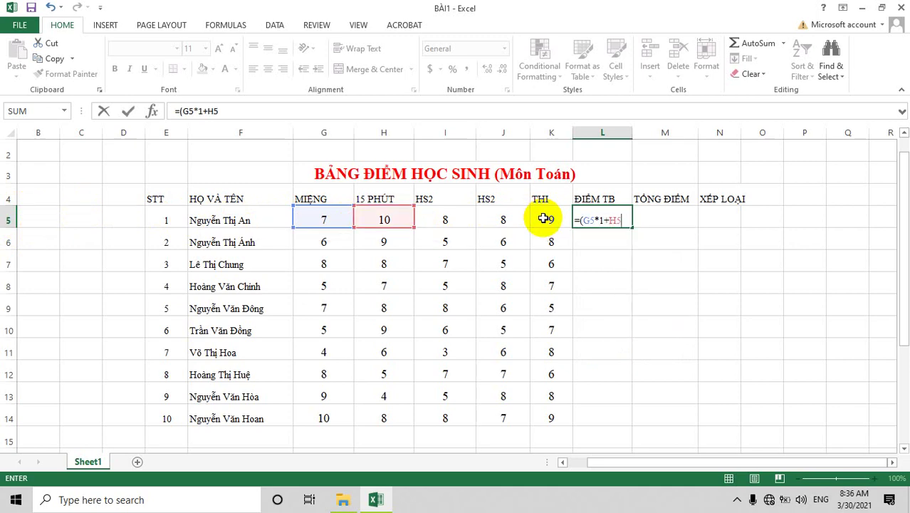
{"action": "type", "text": "*1"}
{"action": "type", "text": "+"}
{"action": "type", "text": "I"}
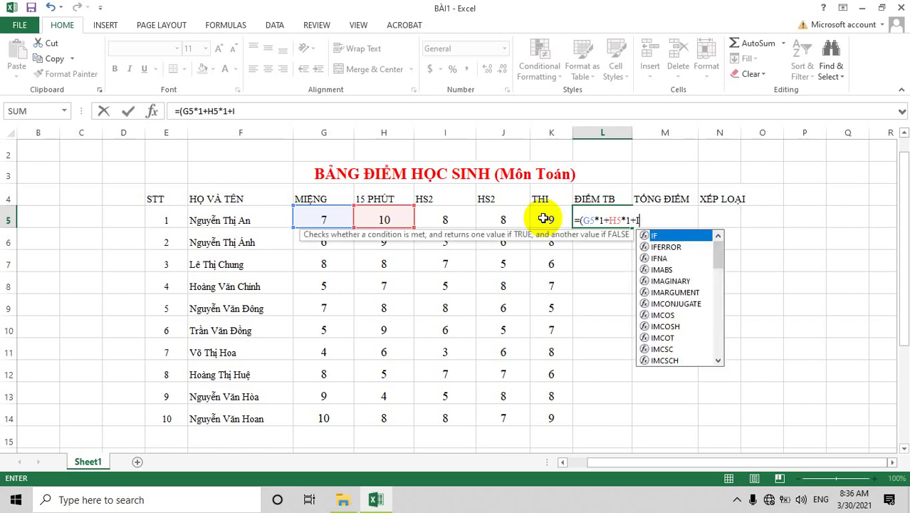
{"action": "type", "text": "4"}
{"action": "key", "text": "BackSpace"}
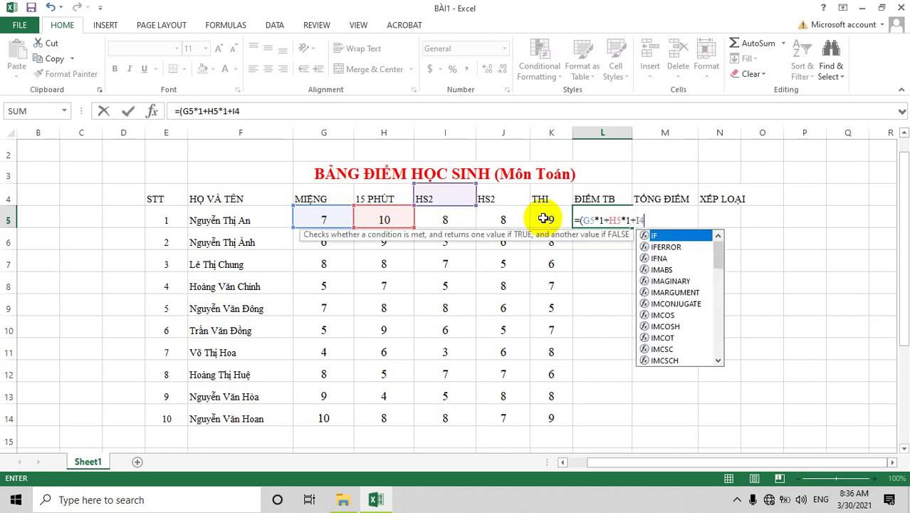
{"action": "type", "text": "5"}
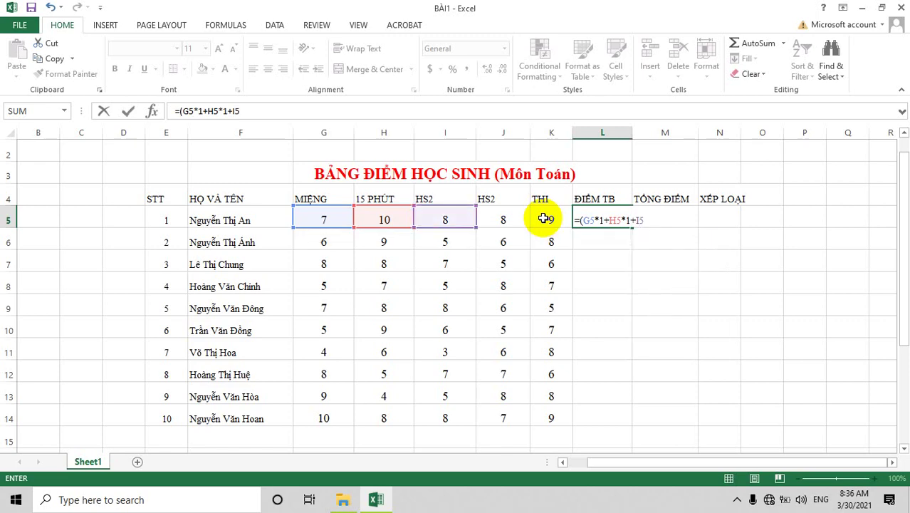
{"action": "type", "text": "*1"}
{"action": "key", "text": "BackSpace"}
{"action": "type", "text": "2"}
{"action": "type", "text": "+"}
{"action": "type", "text": "j"}
{"action": "type", "text": "5"}
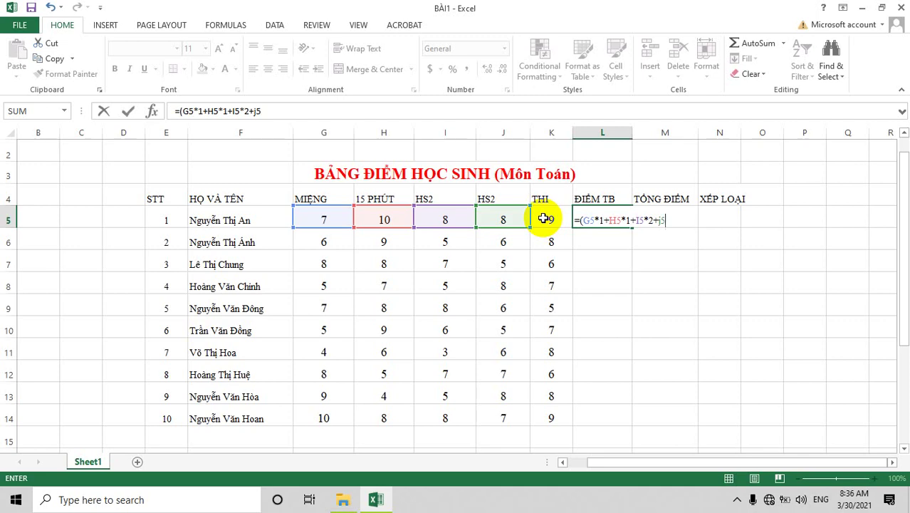
{"action": "type", "text": "*"}
{"action": "type", "text": "2"}
{"action": "type", "text": ")"}
Complete it as =((...)/6+K5)/2 and enter it, giving 8.583333333.
{"action": "type", "text": "/"}
{"action": "type", "text": "6+"}
{"action": "type", "text": "K"}
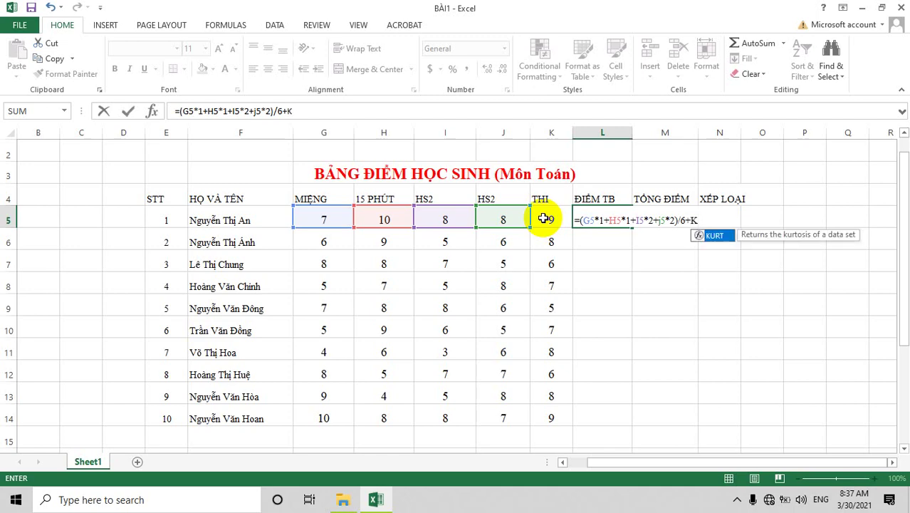
{"action": "type", "text": "5)"}
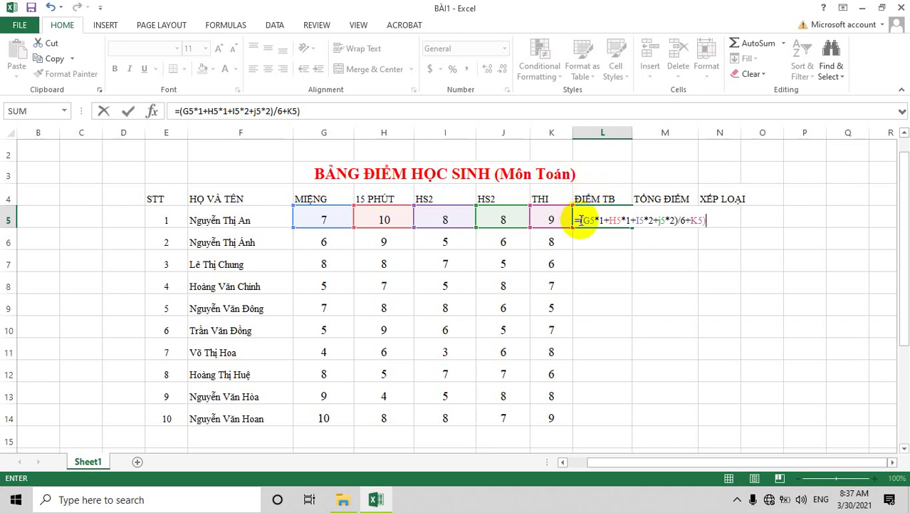
{"action": "left_click", "coordinate": [583, 220]}
{"action": "type", "text": "("}
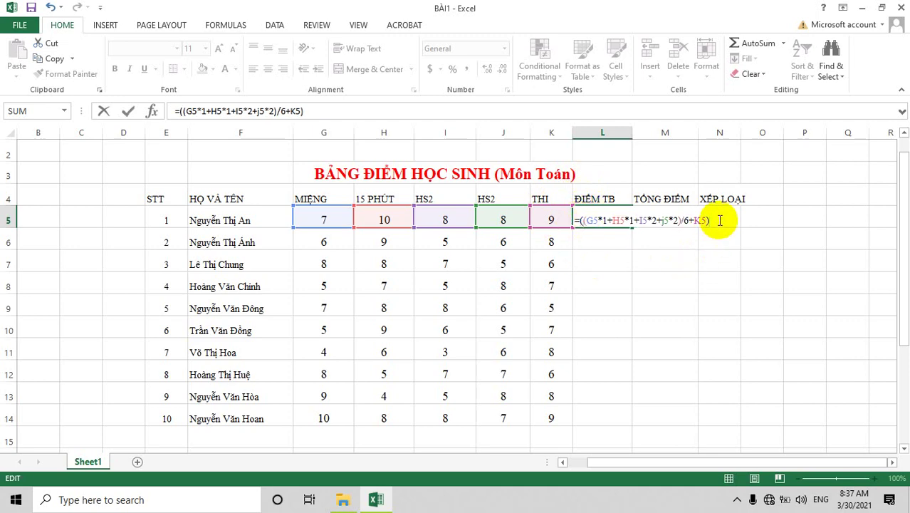
{"action": "type", "text": "/"}
{"action": "type", "text": "2"}
{"action": "key", "text": "Return"}
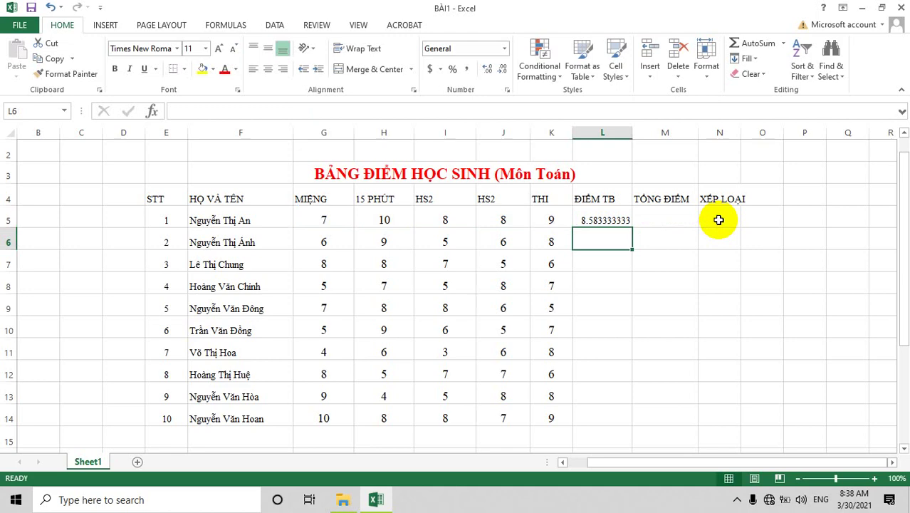
Narrow column L and fill the L5 average formula down to L14, giving 6.083333 to 8.583333.
{"action": "left_click", "coordinate": [603, 221]}
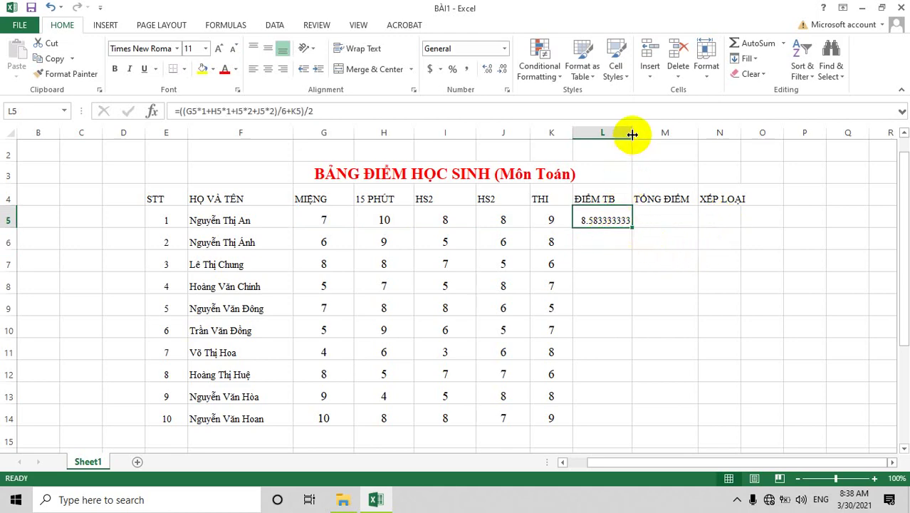
{"action": "mouse_move", "coordinate": [631, 136]}
{"action": "left_mouse_down"}
{"action": "mouse_move", "coordinate": [594, 137]}
{"action": "mouse_move", "coordinate": [617, 132]}
{"action": "left_mouse_up"}
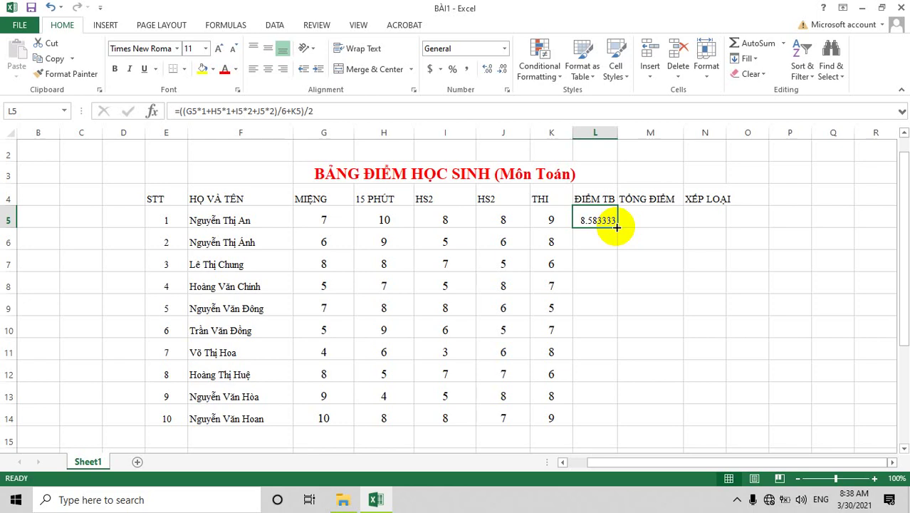
{"action": "left_click_drag", "start_coordinate": [617, 226], "coordinate": [617, 227]}
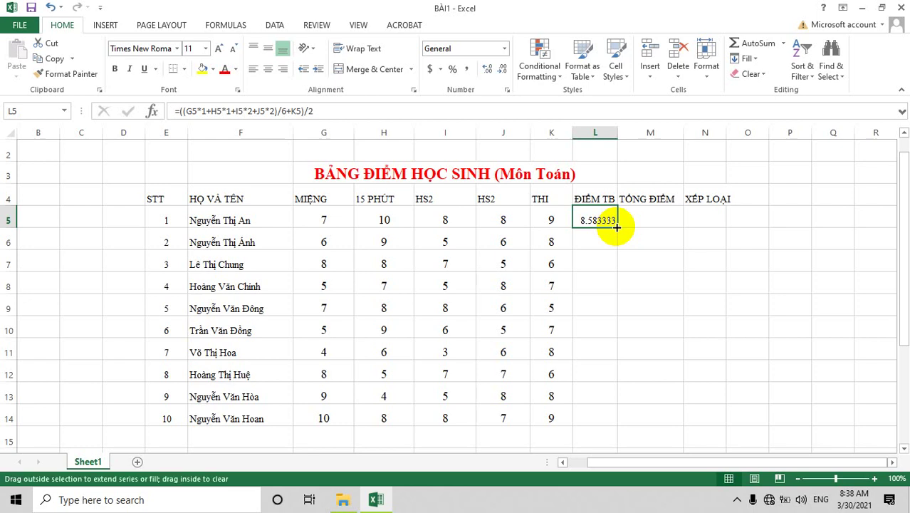
{"action": "left_click_drag", "start_coordinate": [617, 227], "coordinate": [617, 418]}
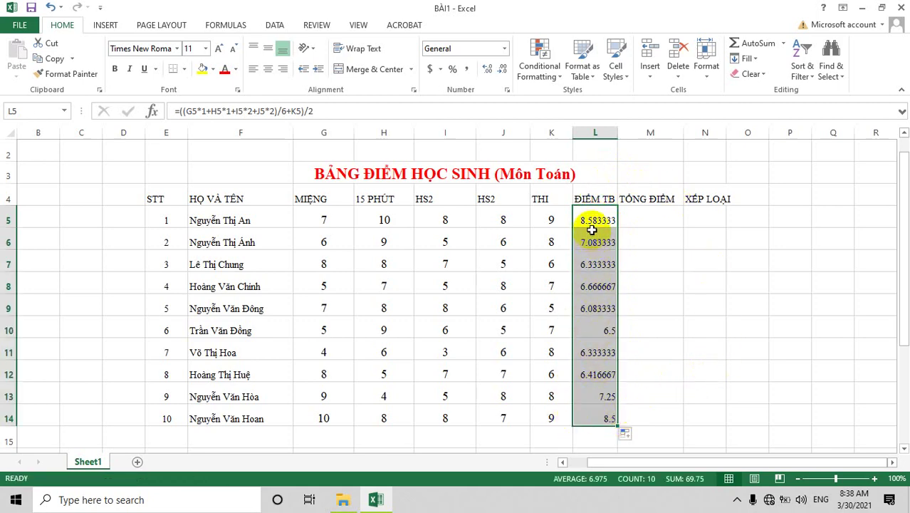
Wrap the L5 formula in ROUND(...,1) and refill it to L14, showing averages 6.1 to 8.6.
{"action": "left_click", "coordinate": [180, 112]}
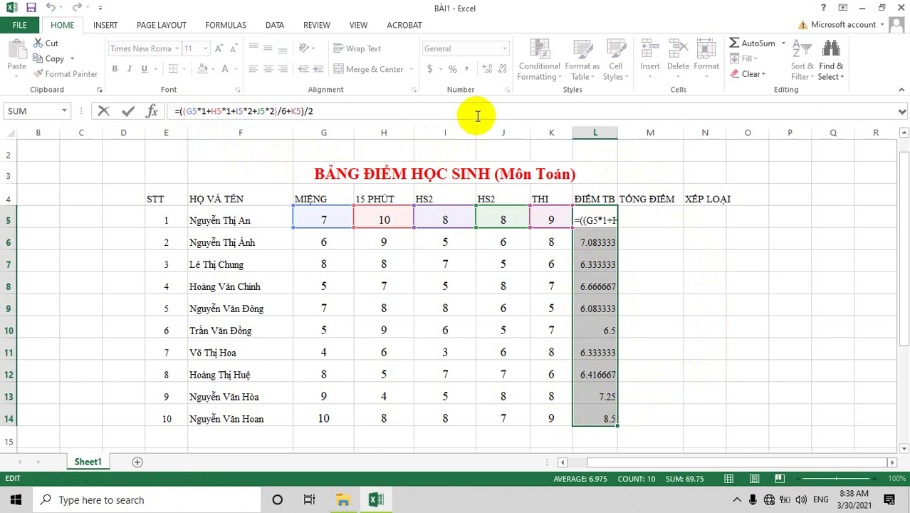
{"action": "key", "text": "End"}
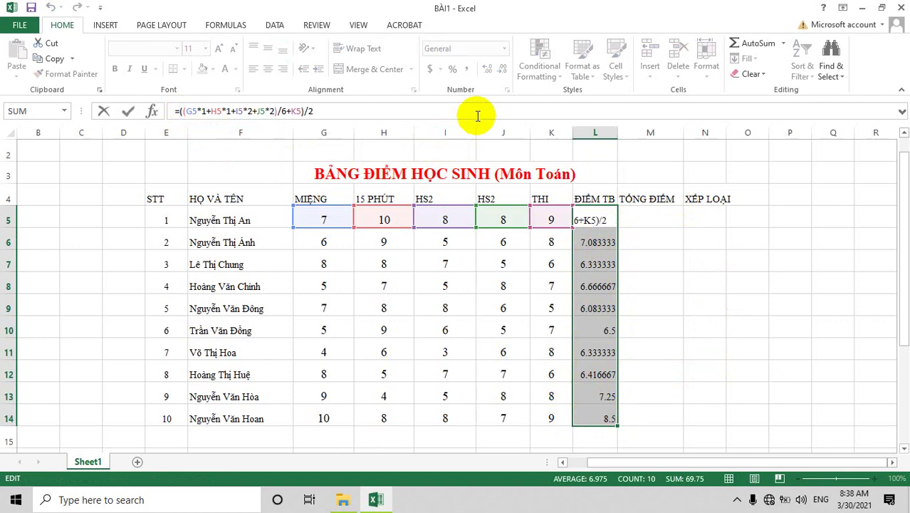
{"action": "key", "text": "Home"}
{"action": "key", "text": "Right"}
{"action": "type", "text": "Roun"}
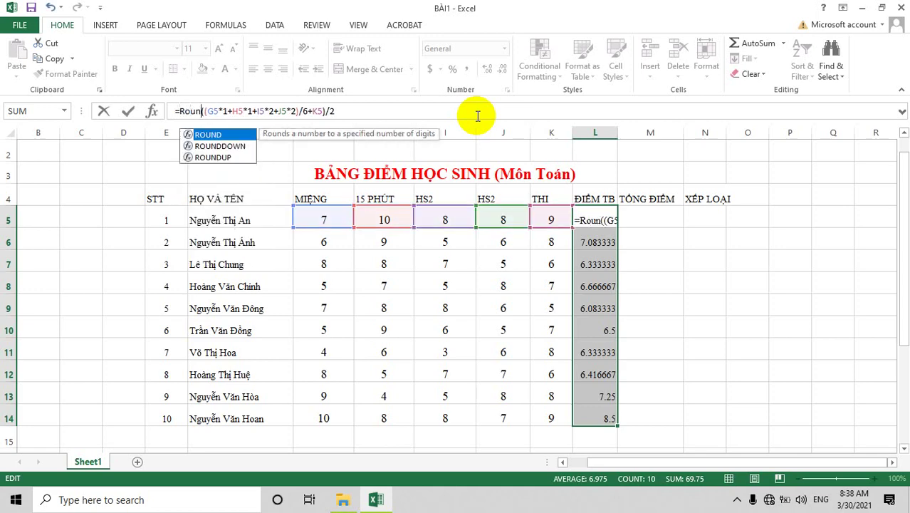
{"action": "type", "text": "d("}
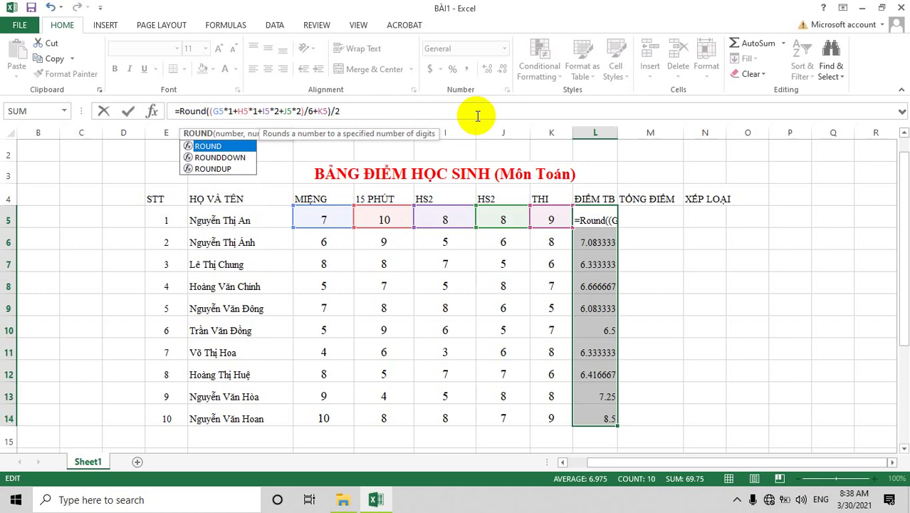
{"action": "type", "text": "("}
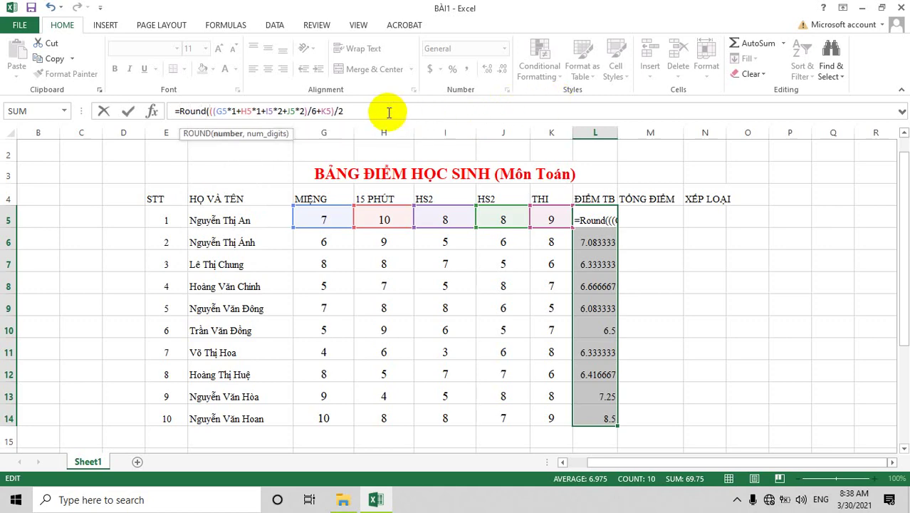
{"action": "type", "text": ","}
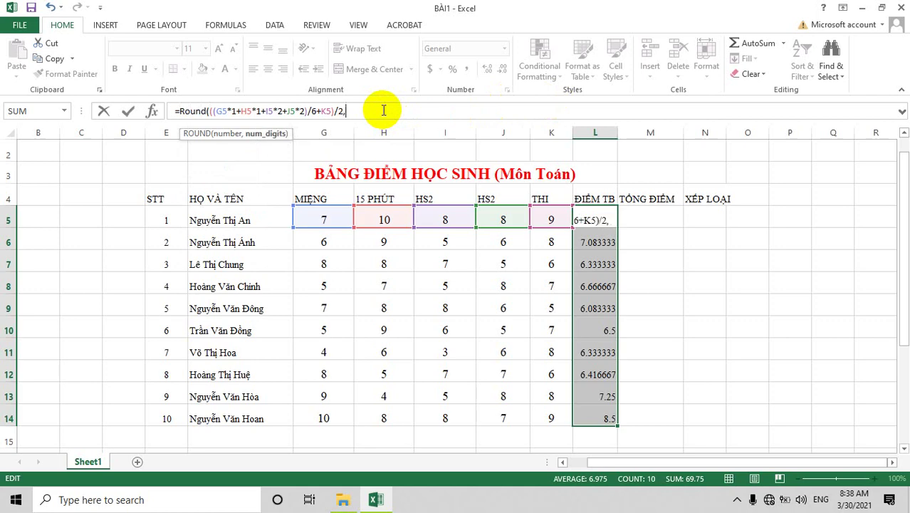
{"action": "type", "text": "1"}
{"action": "type", "text": ")"}
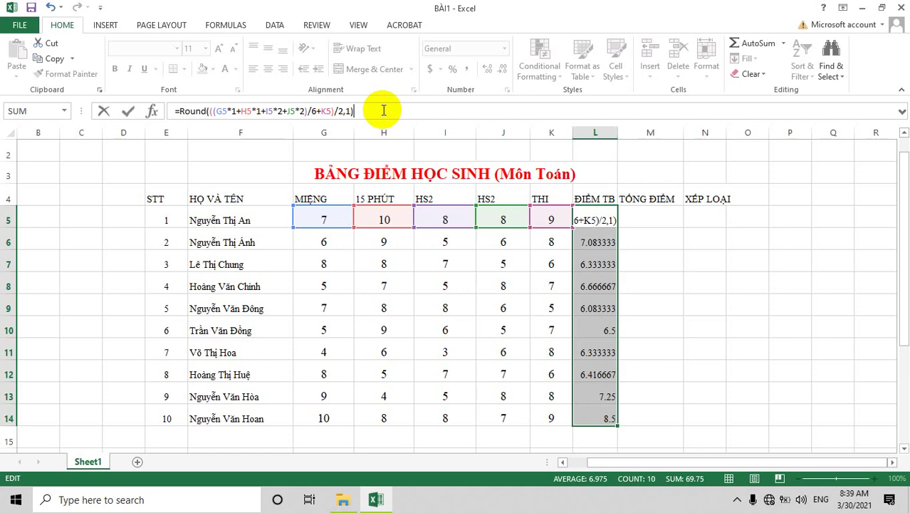
{"action": "key", "text": "Return"}
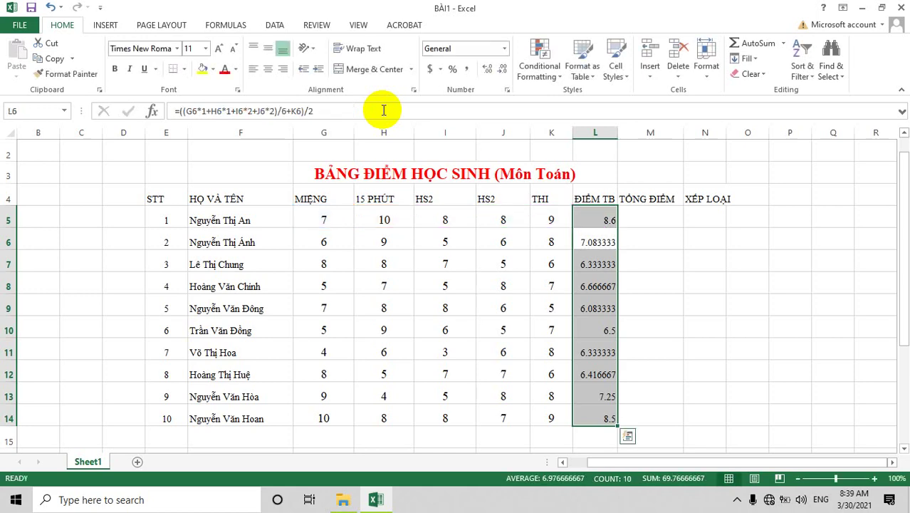
{"action": "left_click", "coordinate": [609, 220]}
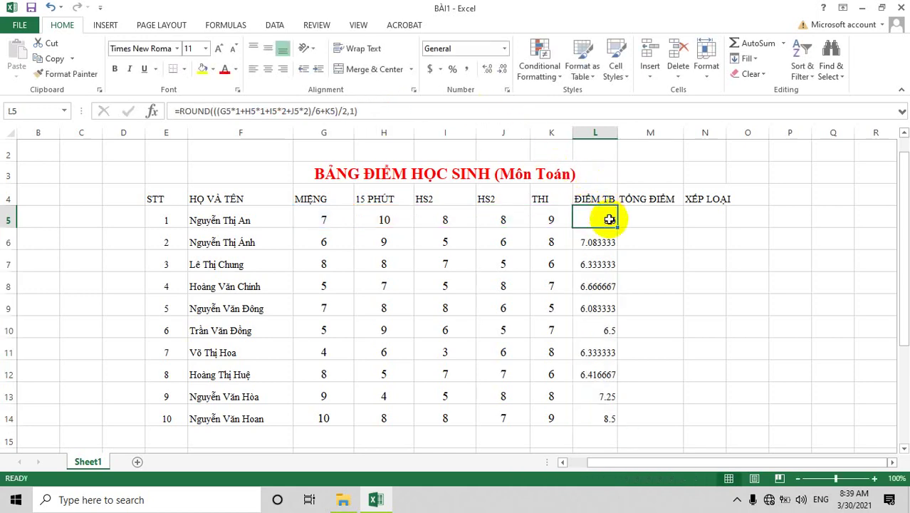
{"action": "left_click_drag", "start_coordinate": [618, 227], "coordinate": [619, 419]}
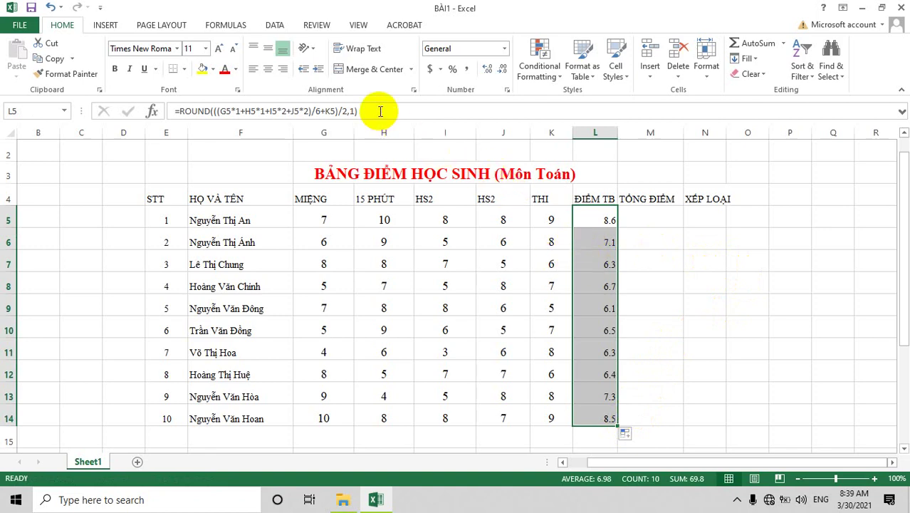
Minimize Excel and open the vidu document from the desktop in Word.
{"action": "left_click", "coordinate": [17, 502]}
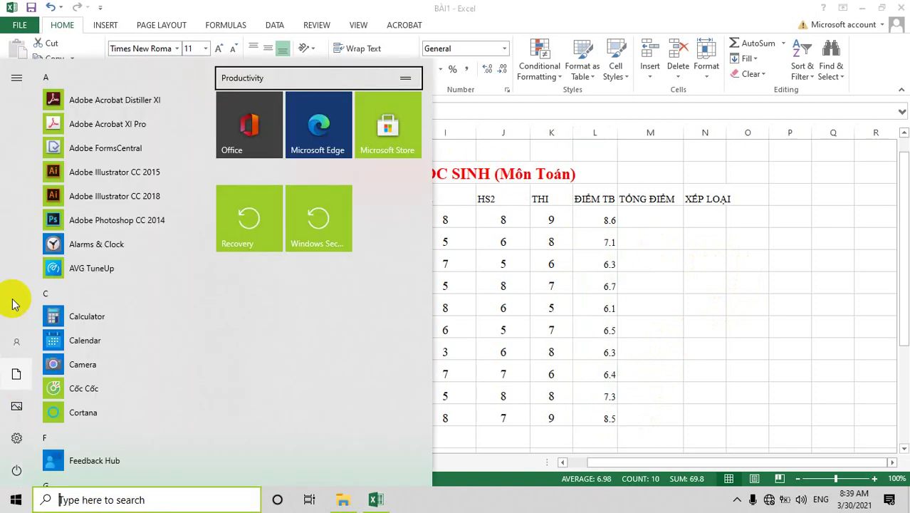
{"action": "left_click", "coordinate": [858, 9]}
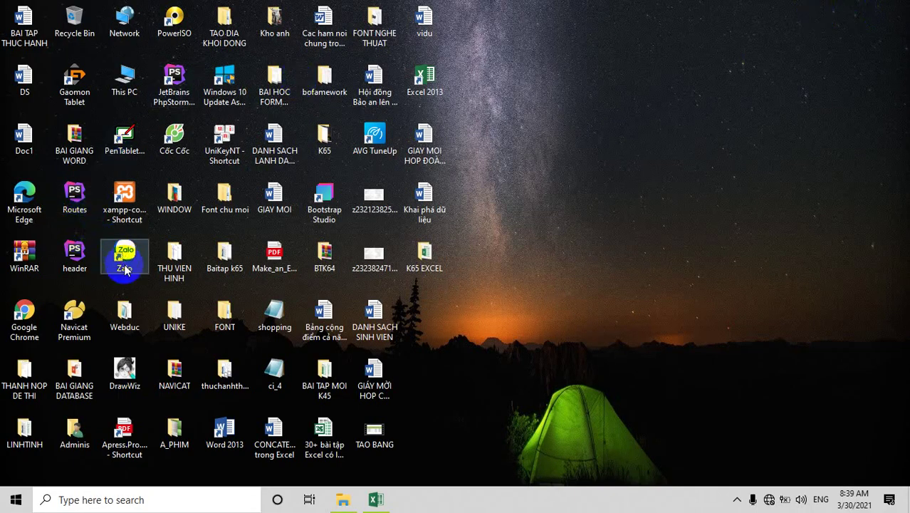
{"action": "double_click", "coordinate": [426, 22]}
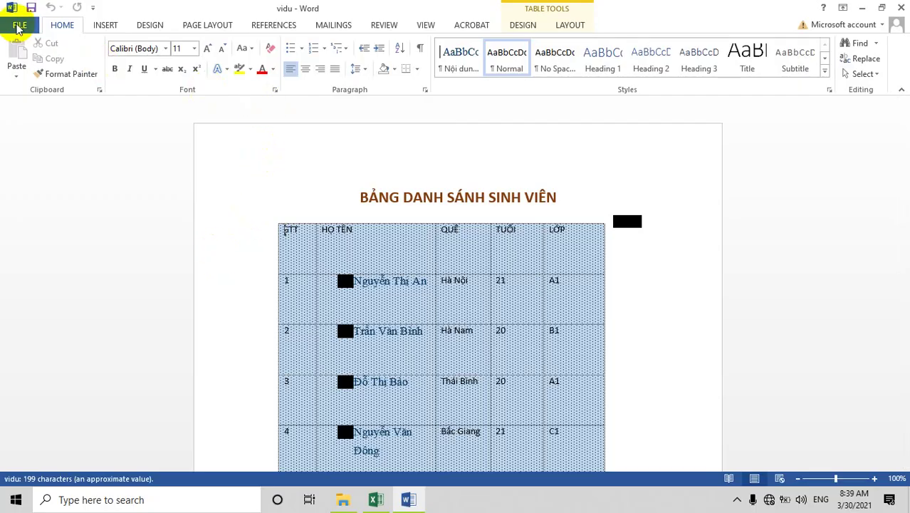
Create a new blank Word document, Document1, then return to the BÀI1 workbook.
{"action": "left_click", "coordinate": [19, 26]}
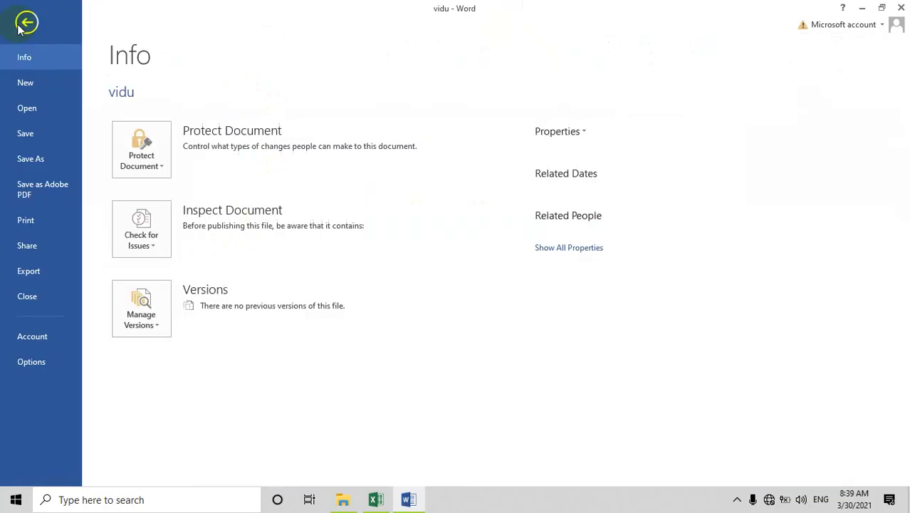
{"action": "left_click", "coordinate": [861, 8]}
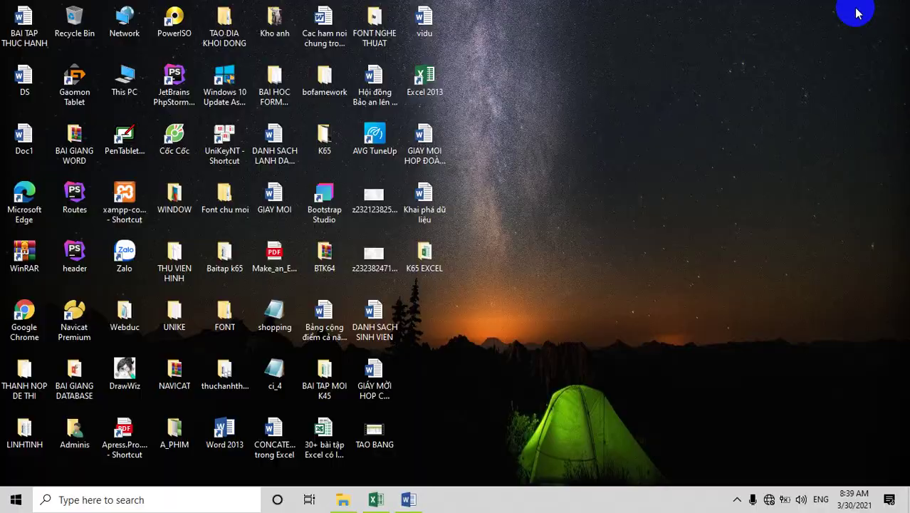
{"action": "left_click", "coordinate": [408, 501]}
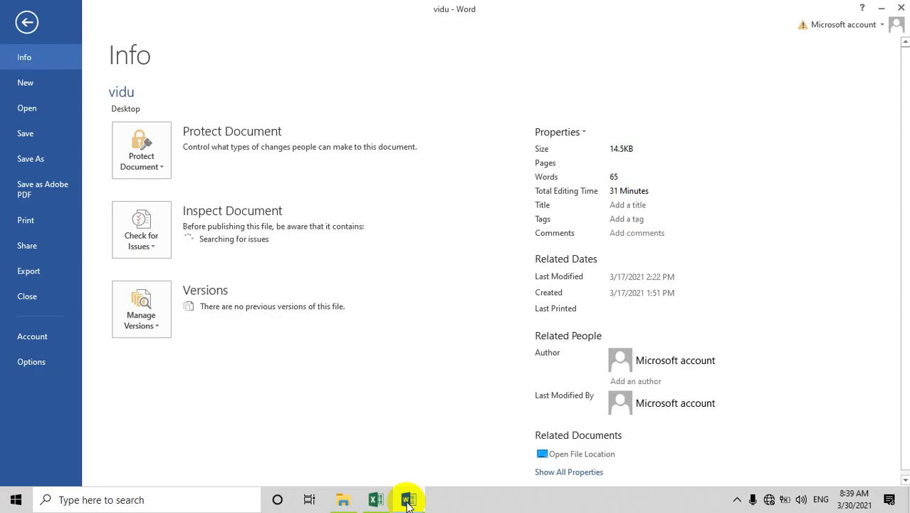
{"action": "left_click", "coordinate": [20, 84]}
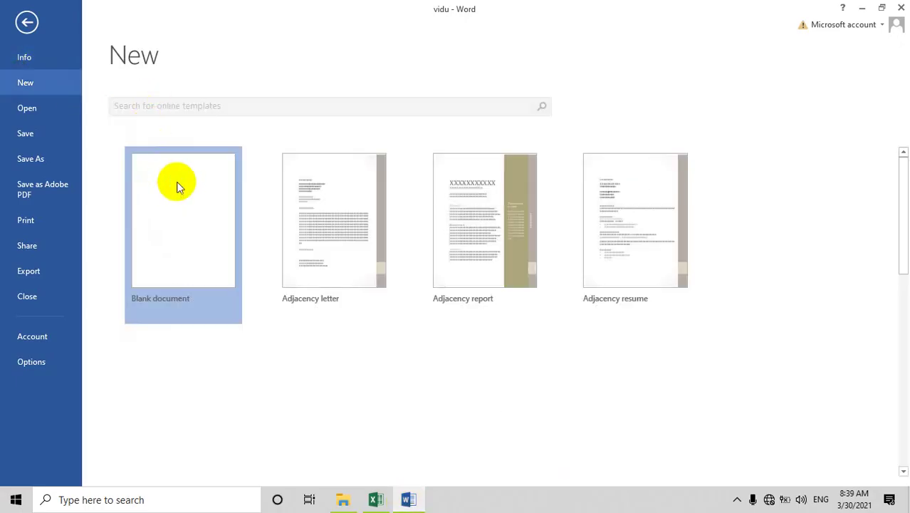
{"action": "left_click", "coordinate": [178, 186]}
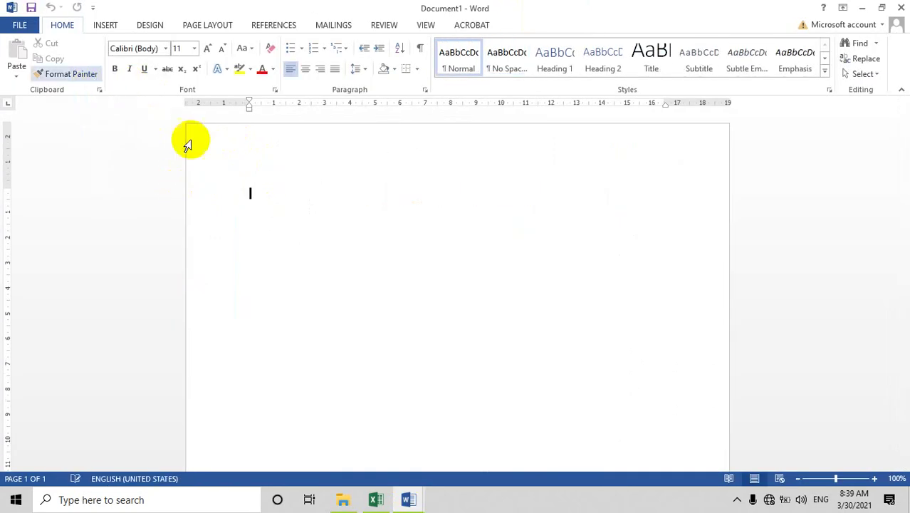
{"action": "left_click", "coordinate": [376, 500]}
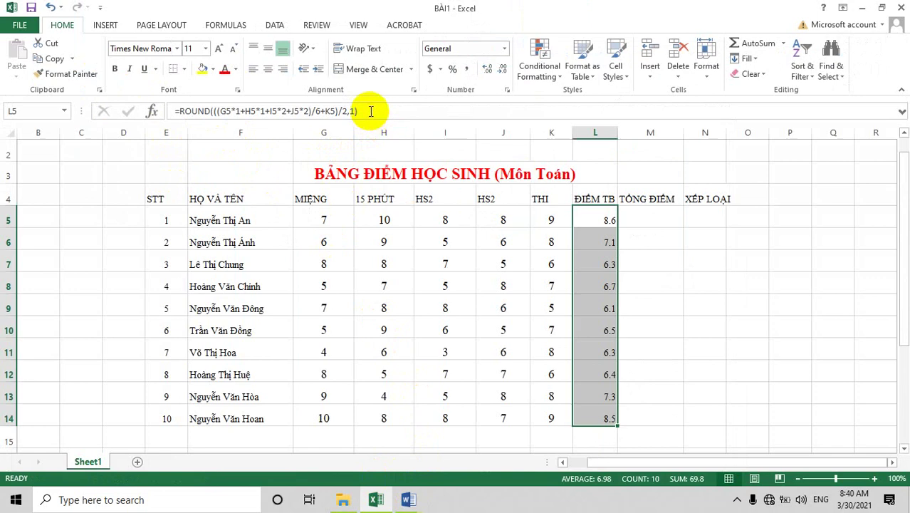
Copy the L5 ROUND formula from Excel's formula bar and paste it into Document1.
{"action": "left_click_drag", "start_coordinate": [370, 111], "coordinate": [170, 111]}
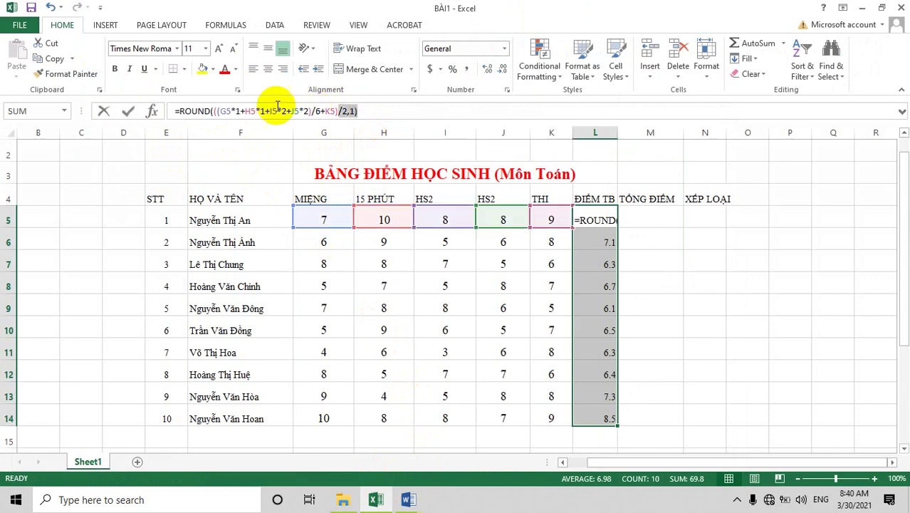
{"action": "right_click", "coordinate": [216, 112]}
{"action": "left_click", "coordinate": [231, 136]}
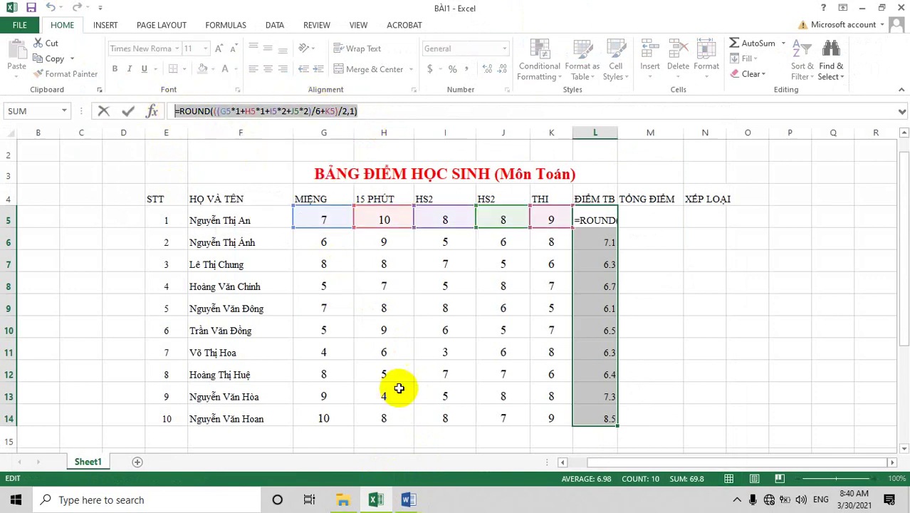
{"action": "left_click", "coordinate": [408, 500]}
{"action": "left_click", "coordinate": [448, 441]}
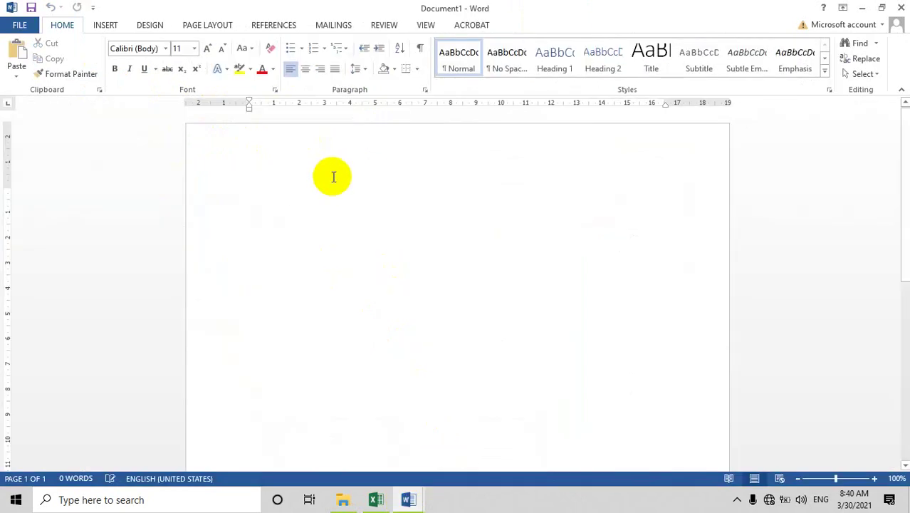
{"action": "key", "text": "ctrl+v"}
Resize the pasted formula text to 24 pt.
{"action": "left_click_drag", "start_coordinate": [246, 191], "coordinate": [438, 192]}
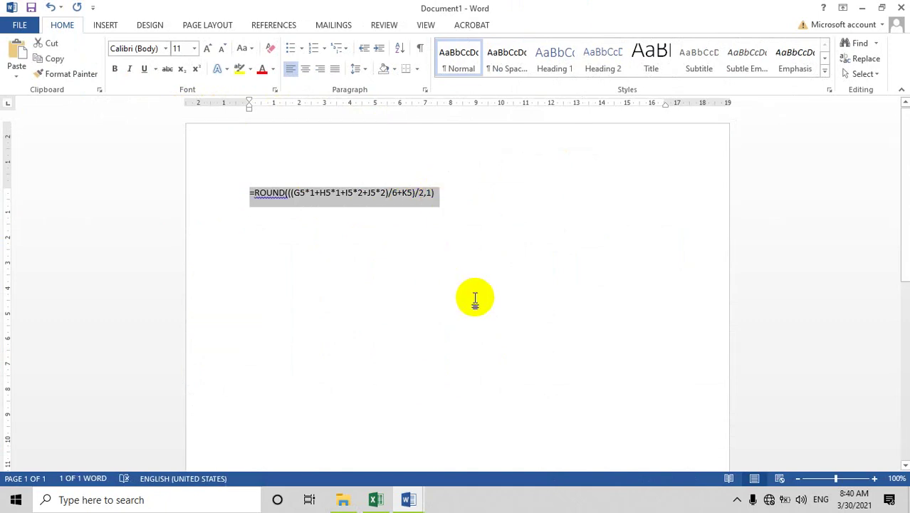
{"action": "key", "text": "ctrl+shift+period"}
{"action": "key", "text": "ctrl+shift+period"}
{"action": "key", "text": "ctrl+shift+period"}
{"action": "key", "text": "ctrl+shift+period"}
{"action": "key", "text": "ctrl+shift+period"}
{"action": "key", "text": "ctrl+shift+period"}
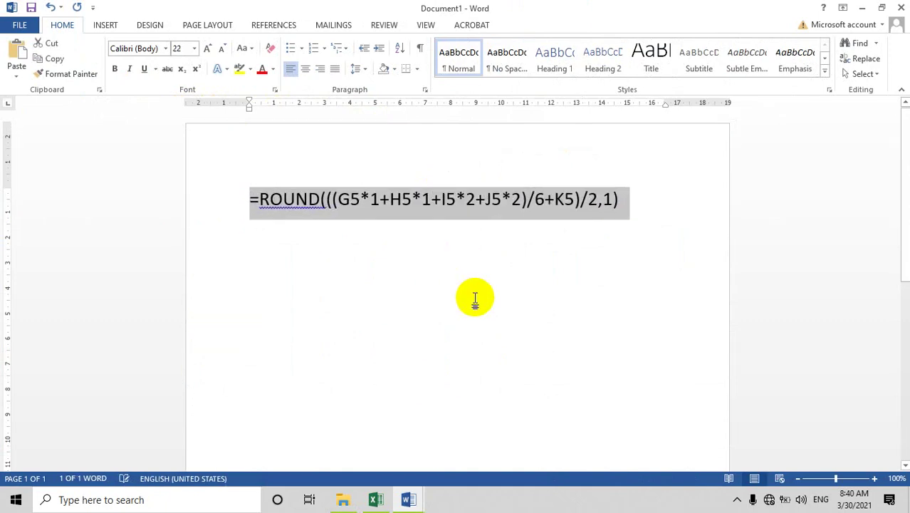
{"action": "key", "text": "ctrl+shift+period"}
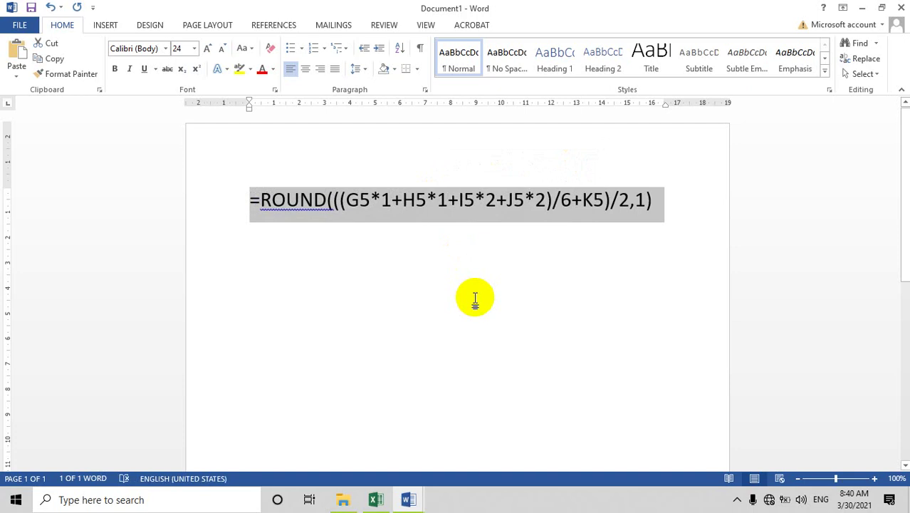
{"action": "key", "text": "ctrl+shift+period"}
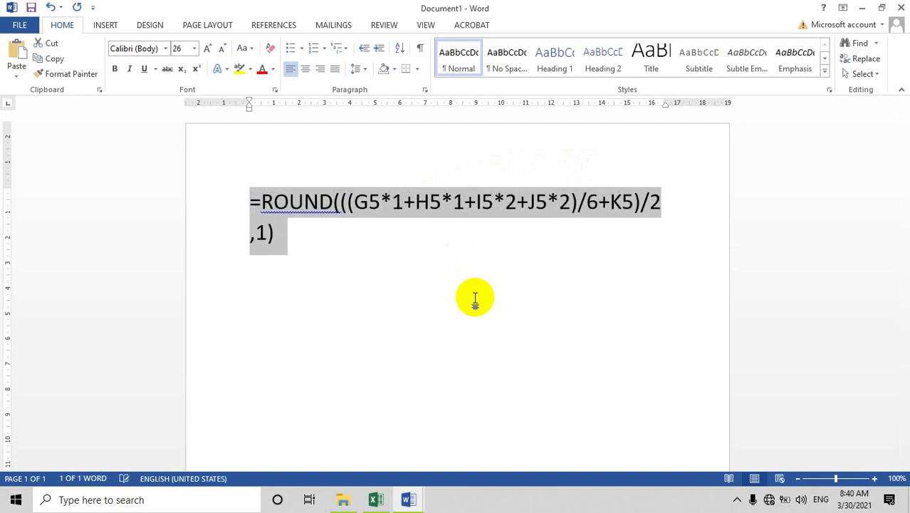
{"action": "key", "text": "ctrl+shift+comma"}
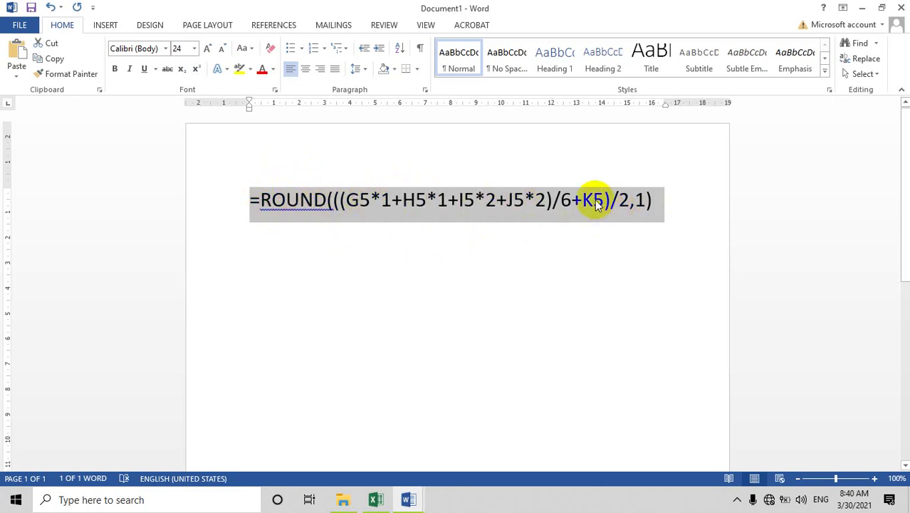
{"action": "left_click", "coordinate": [375, 499]}
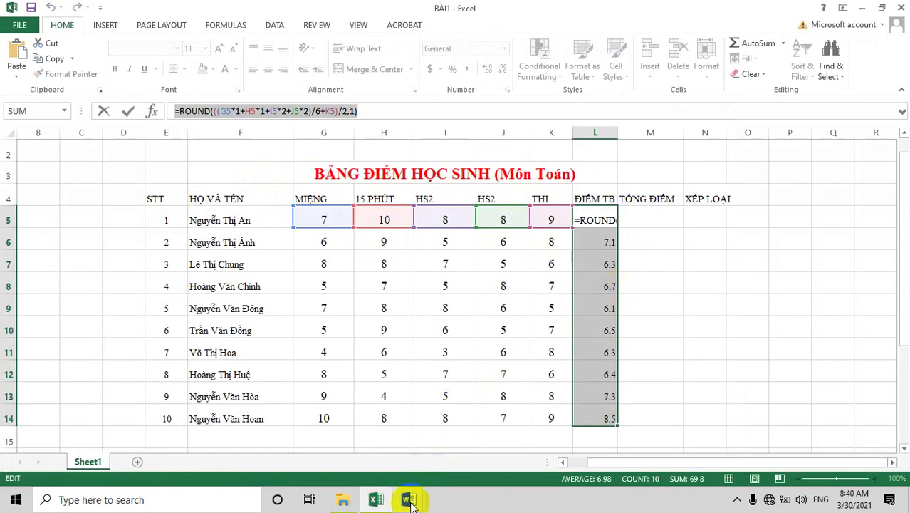
{"action": "left_click", "coordinate": [407, 499]}
{"action": "left_click", "coordinate": [460, 459]}
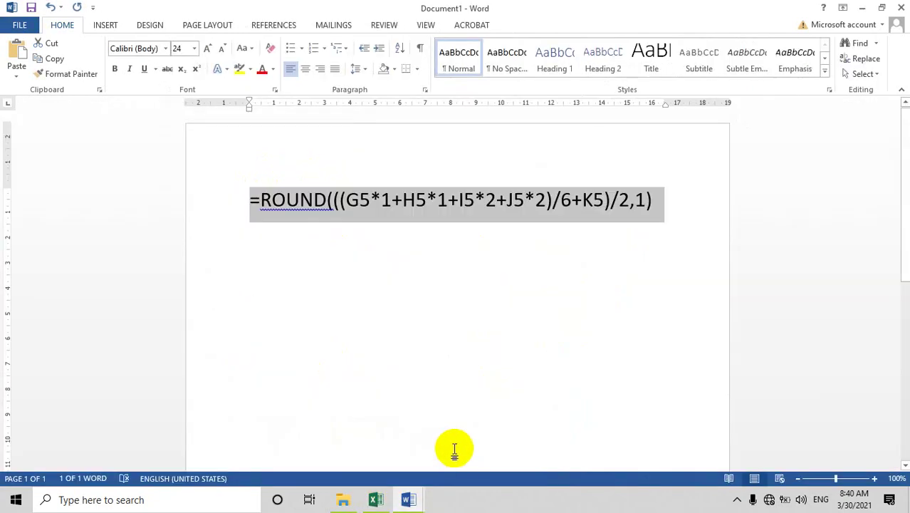
{"action": "left_click", "coordinate": [410, 347]}
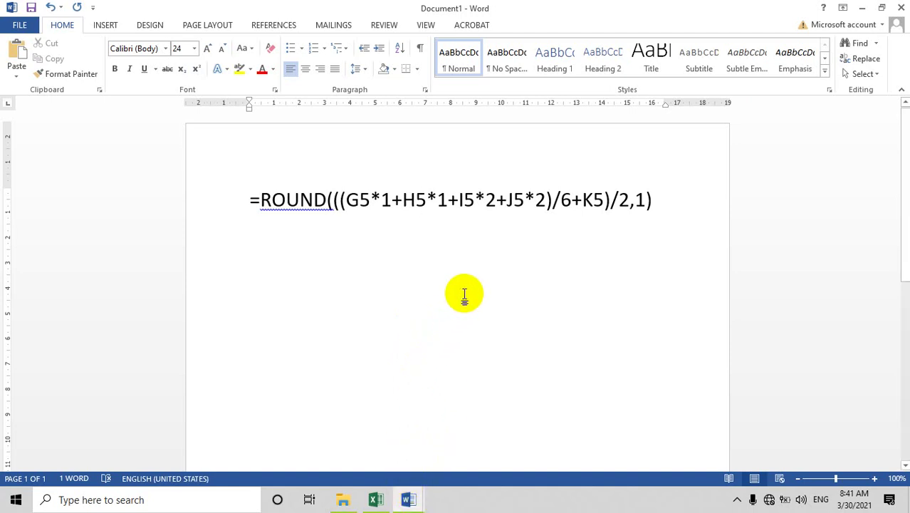
In BÀI1, restore L5's rounded average formula by filling it up from L6.
{"action": "left_click", "coordinate": [375, 499]}
{"action": "key", "text": "Escape"}
{"action": "type", "text": "="}
{"action": "left_click", "coordinate": [641, 240]}
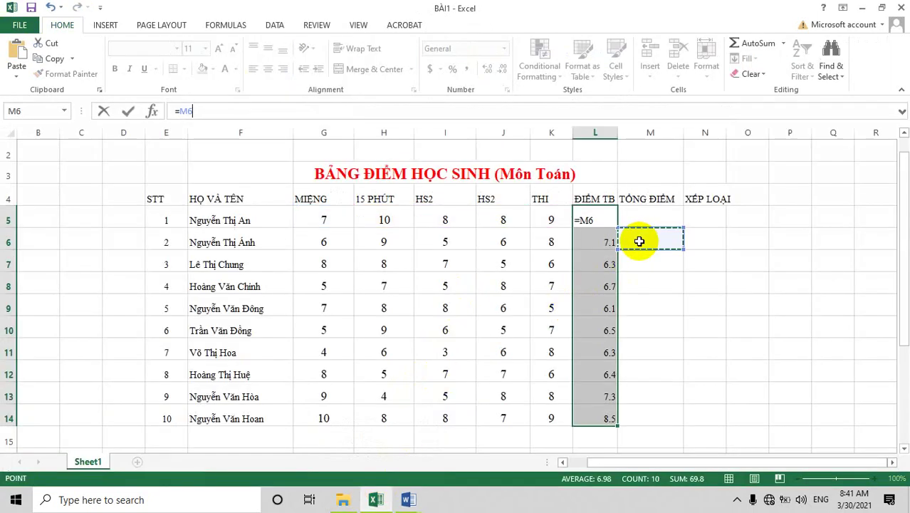
{"action": "key", "text": "Return"}
{"action": "left_click", "coordinate": [611, 243]}
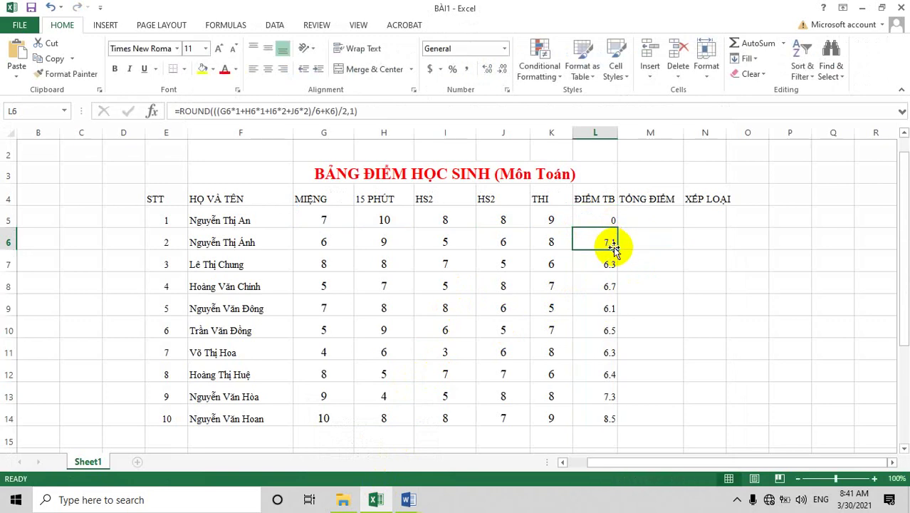
{"action": "left_click_drag", "start_coordinate": [619, 250], "coordinate": [617, 219]}
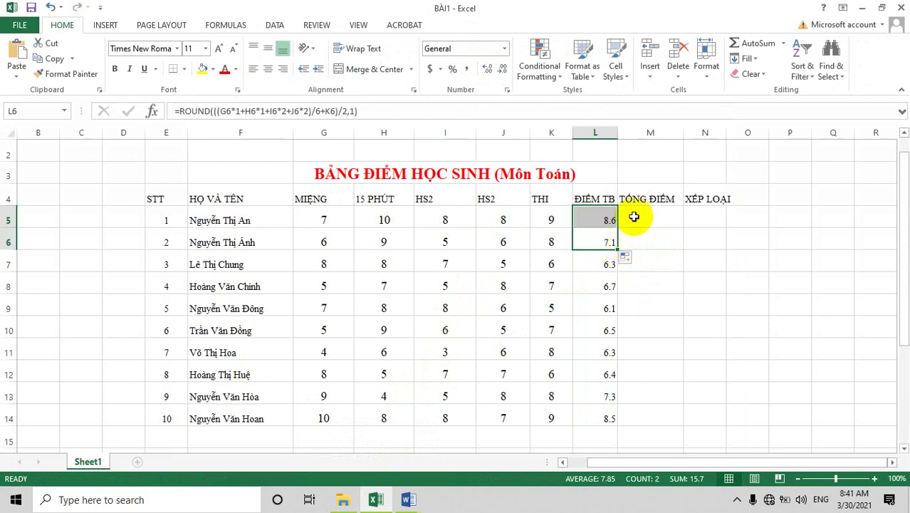
Set the ĐIỂM TB cells to 14 pt, leaving the empty TỔNG ĐIỂM and XẾP LOẠI cells unchanged.
{"action": "left_click", "coordinate": [591, 236]}
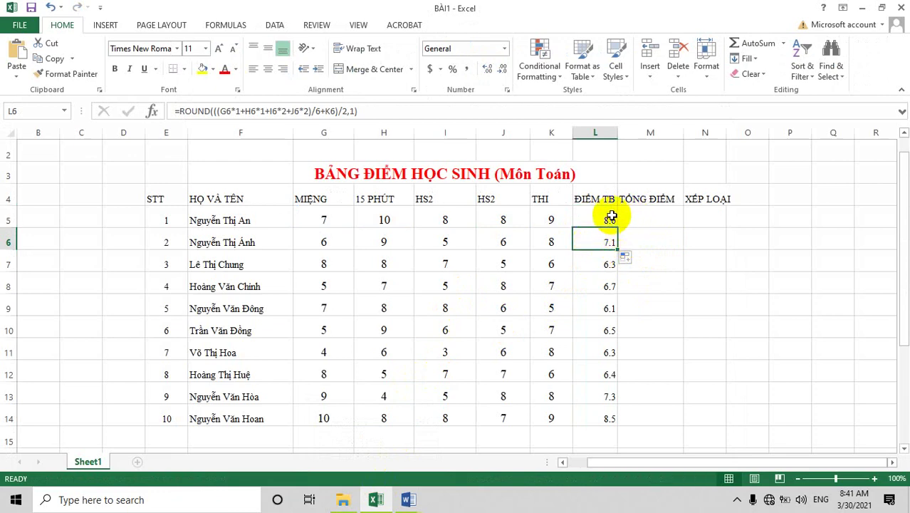
{"action": "left_click_drag", "start_coordinate": [610, 222], "coordinate": [618, 417]}
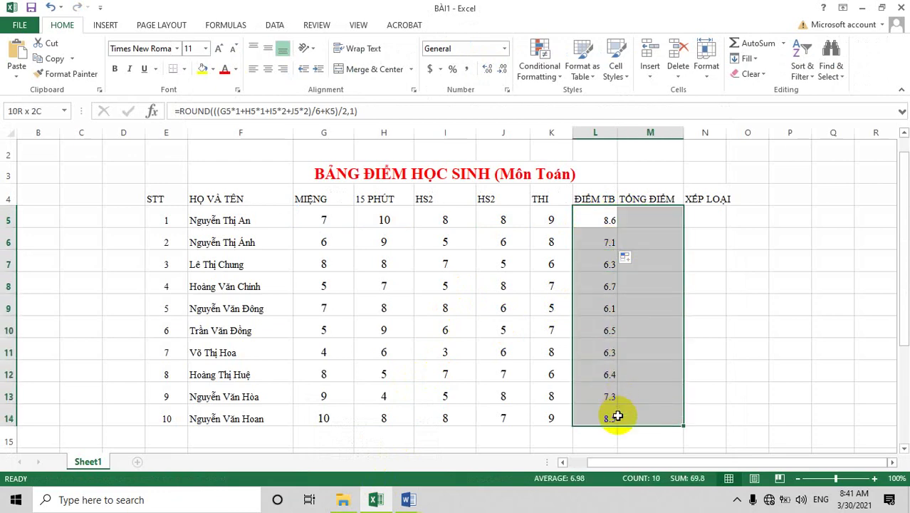
{"action": "left_click", "coordinate": [206, 48]}
{"action": "left_click", "coordinate": [190, 126]}
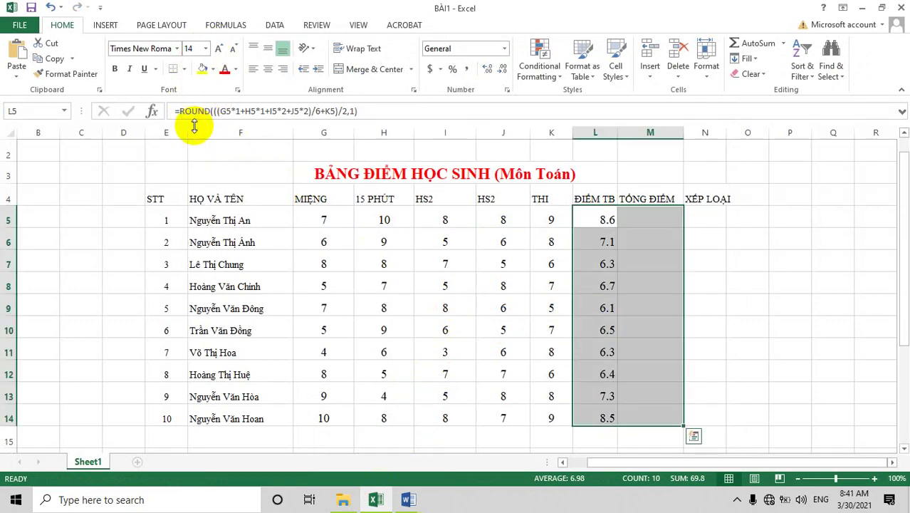
{"action": "left_click", "coordinate": [650, 219]}
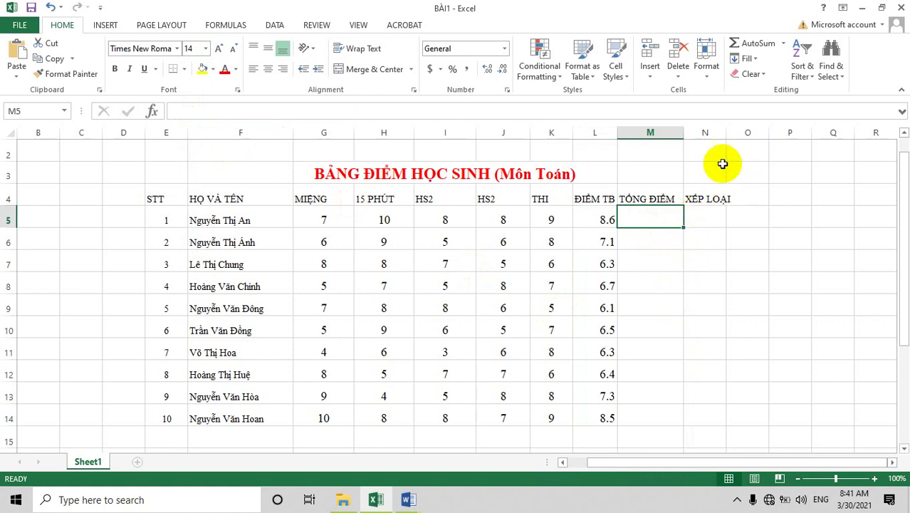
{"action": "left_click_drag", "start_coordinate": [653, 215], "coordinate": [755, 408]}
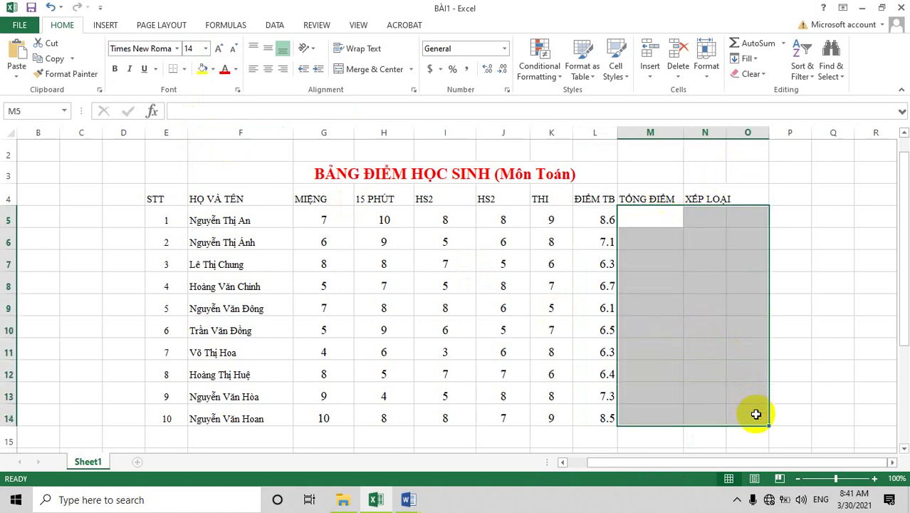
{"action": "left_click", "coordinate": [205, 48]}
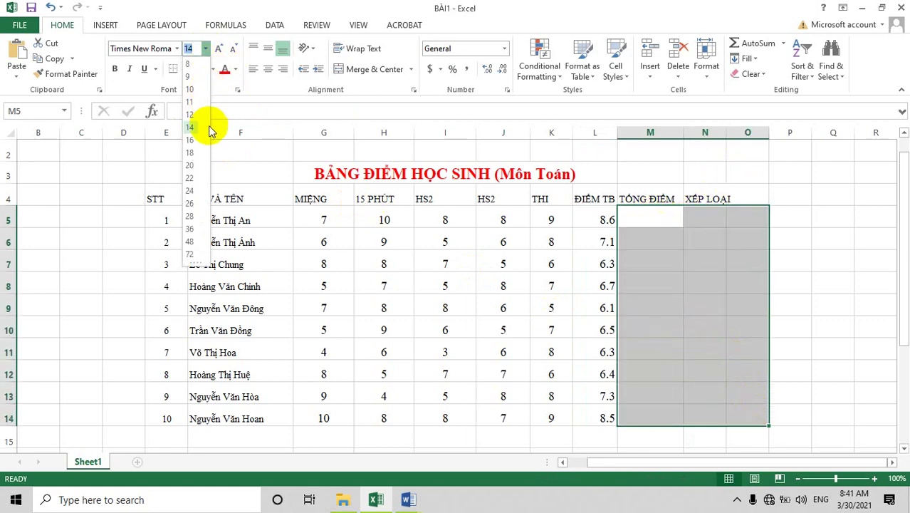
{"action": "key", "text": "Escape"}
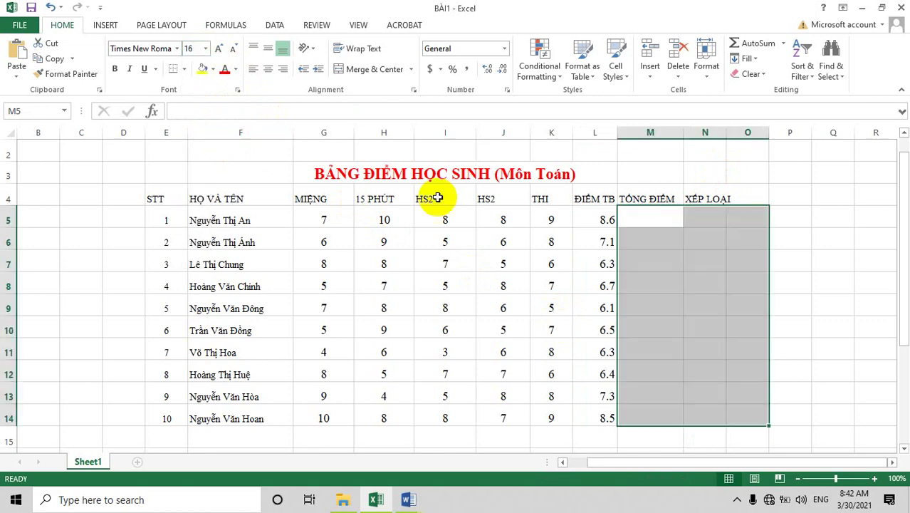
Enlarge the ĐIỂM TB averages in L5:L14 to 16 pt.
{"action": "left_click", "coordinate": [596, 215]}
{"action": "left_click_drag", "start_coordinate": [597, 215], "coordinate": [602, 417]}
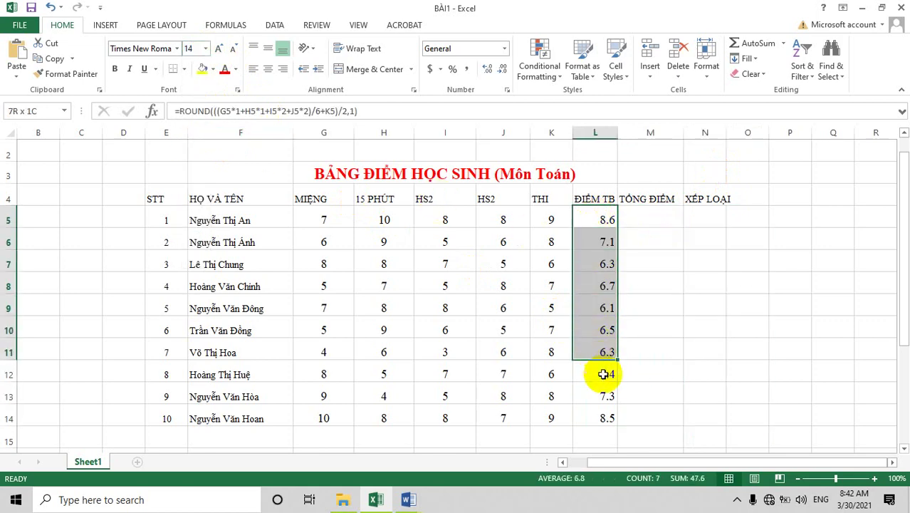
{"action": "left_click", "coordinate": [206, 49]}
{"action": "left_click", "coordinate": [191, 142]}
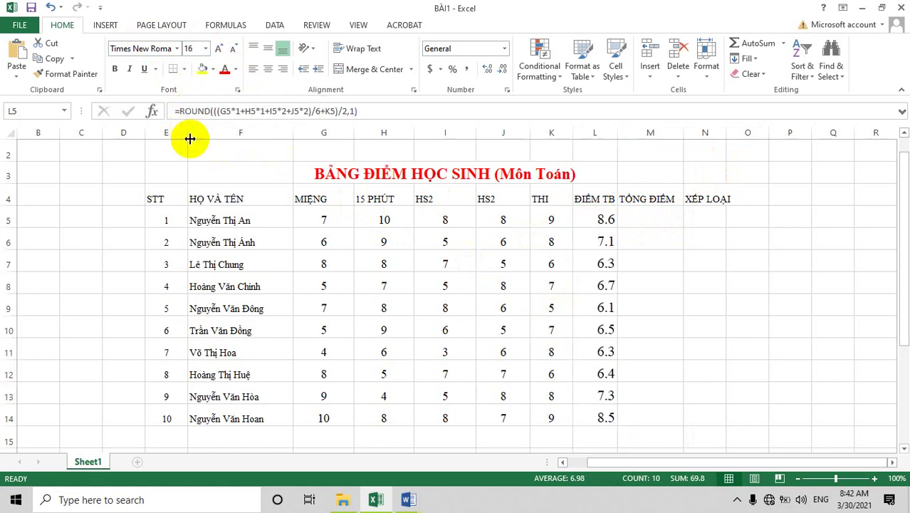
Center all scores and averages in G5:L14.
{"action": "mouse_move", "coordinate": [314, 217]}
{"action": "left_mouse_down"}
{"action": "mouse_move", "coordinate": [521, 329]}
{"action": "mouse_move", "coordinate": [591, 417]}
{"action": "left_mouse_up"}
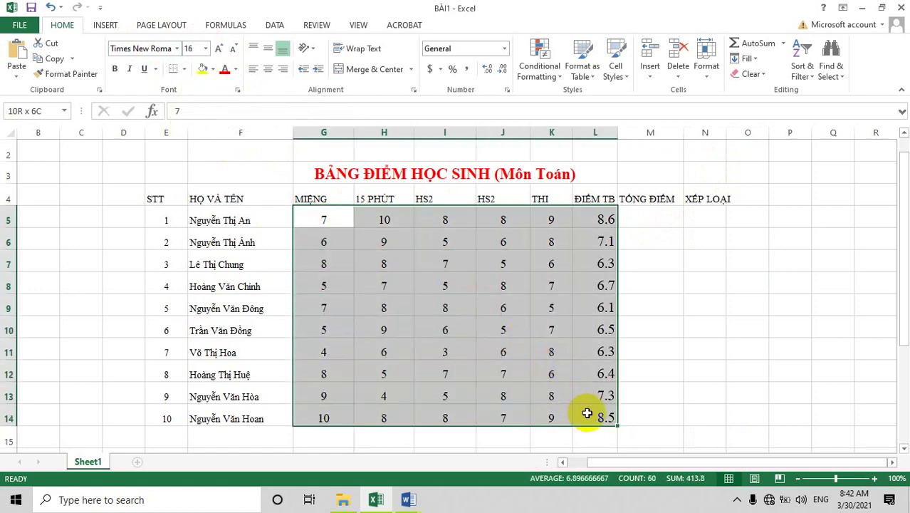
{"action": "left_click", "coordinate": [269, 70]}
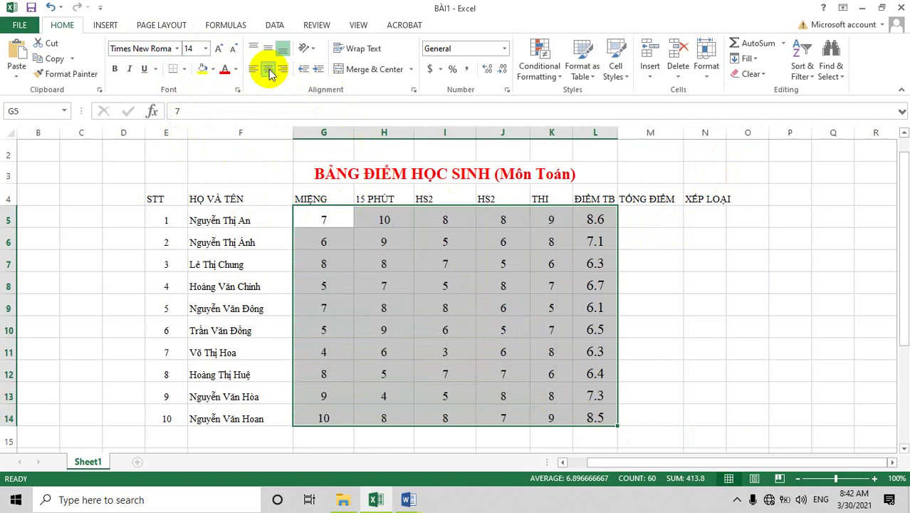
{"action": "left_click", "coordinate": [644, 225]}
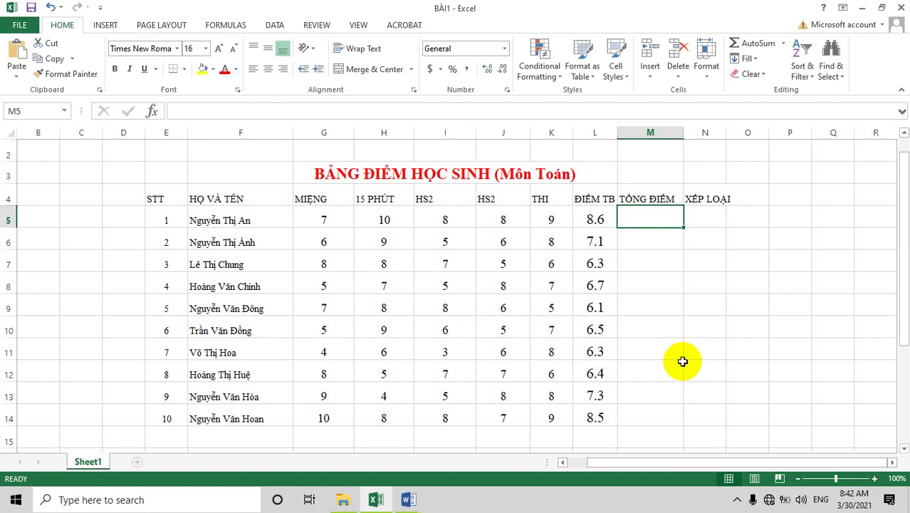
Widen the ĐIỂM TB column L and bring up the context menu for column M.
{"action": "left_click", "coordinate": [653, 197]}
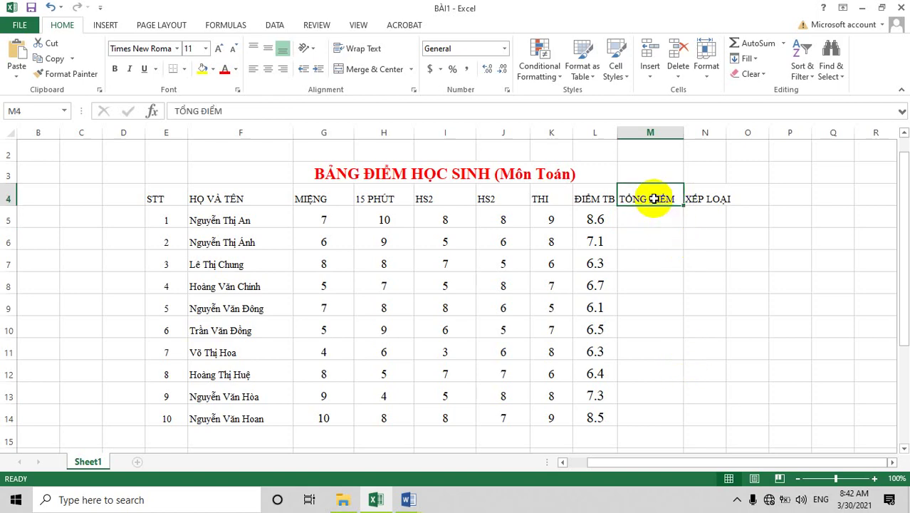
{"action": "left_click_drag", "start_coordinate": [617, 133], "coordinate": [634, 132]}
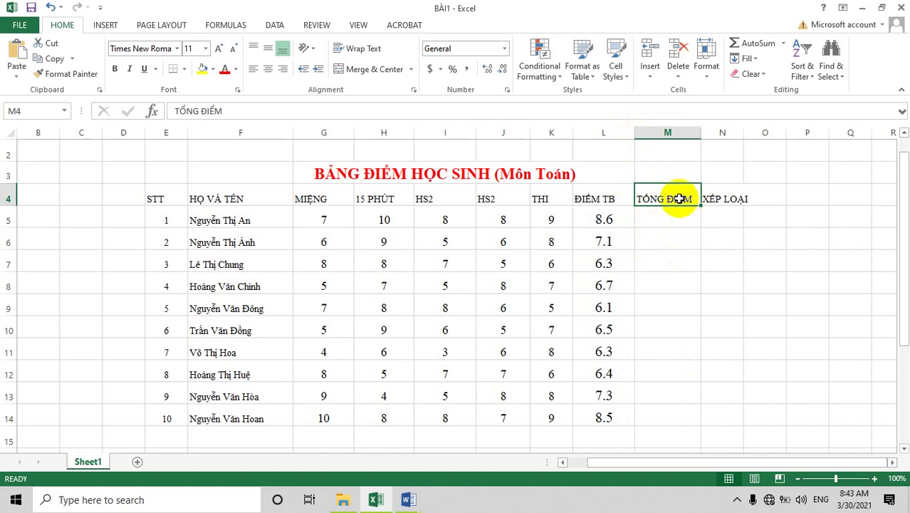
{"action": "left_click", "coordinate": [668, 132]}
{"action": "right_click", "coordinate": [667, 133]}
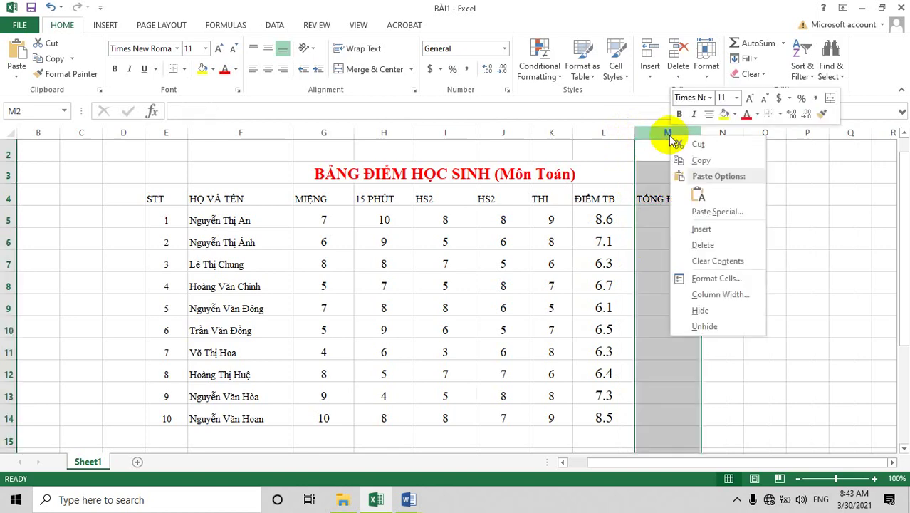
Delete the TỔNG ĐIỂM column and widen the XẾP LOẠI column, now column M.
{"action": "left_click", "coordinate": [694, 245]}
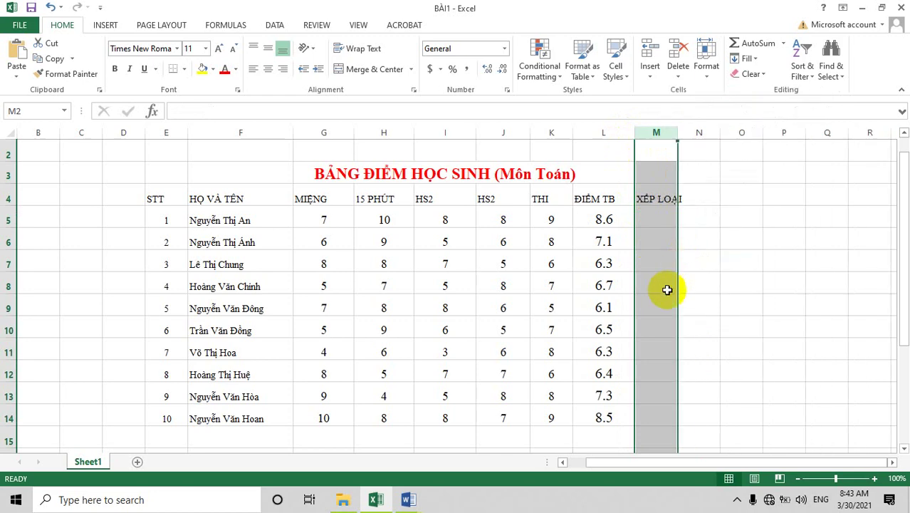
{"action": "left_click", "coordinate": [656, 211]}
{"action": "left_click", "coordinate": [672, 196]}
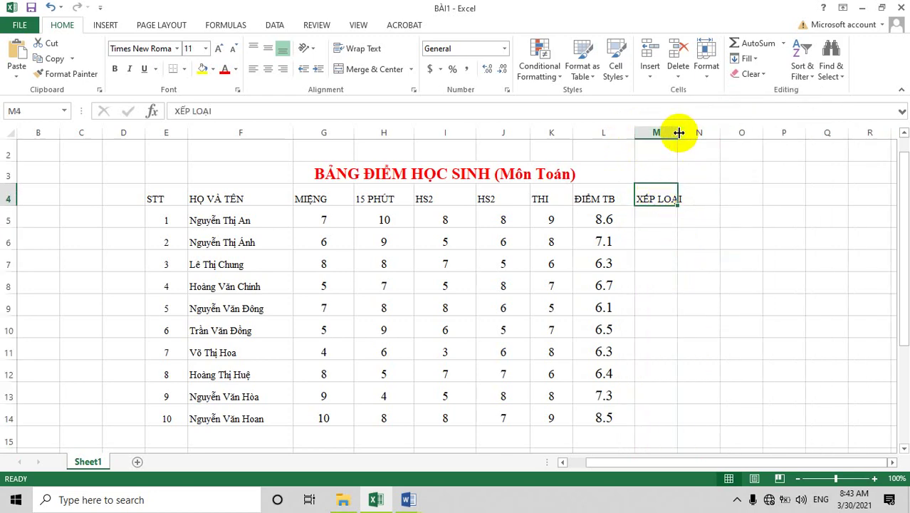
{"action": "left_click_drag", "start_coordinate": [678, 132], "coordinate": [696, 132]}
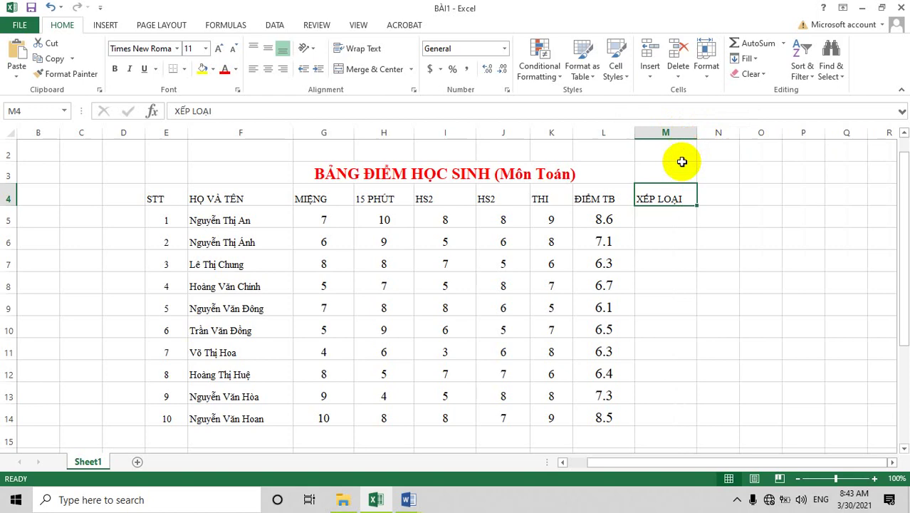
{"action": "left_click", "coordinate": [666, 220]}
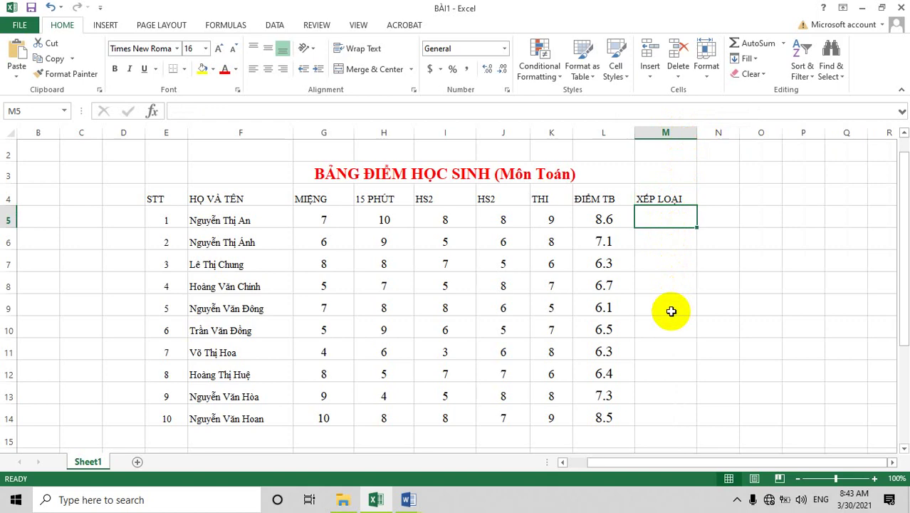
{"action": "scroll", "coordinate": [670, 305], "scroll_direction": "down", "scroll_amount": 1}
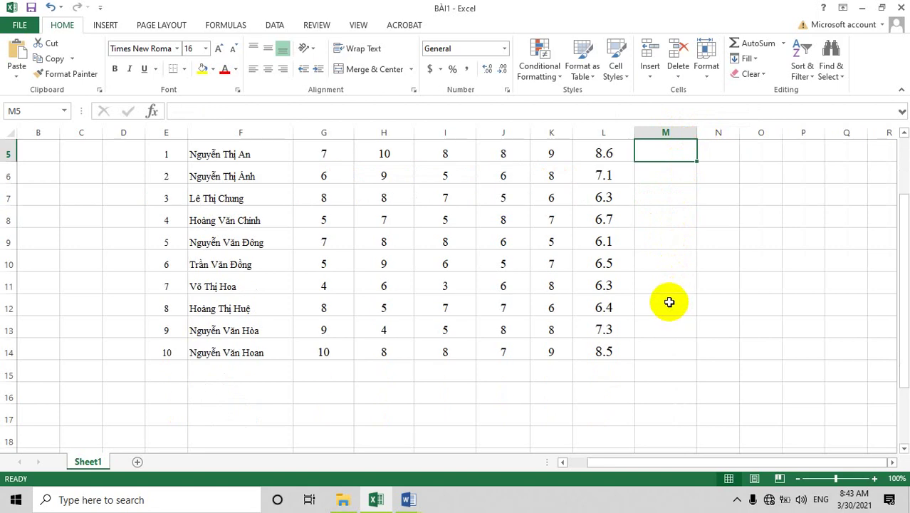
{"action": "scroll", "coordinate": [669, 302], "scroll_direction": "up", "scroll_amount": 1}
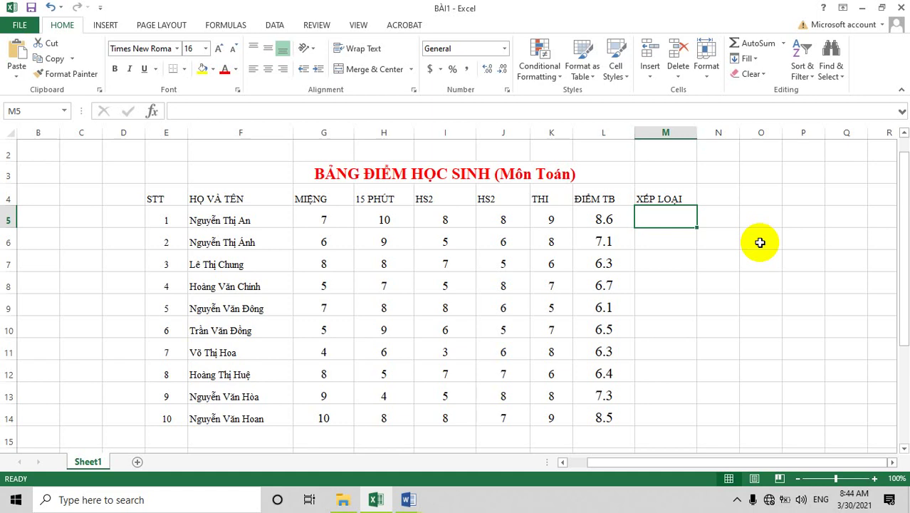
Check the rounded ĐIỂM TB formula in L5, then select M5 under XẾP LOẠI.
{"action": "left_click", "coordinate": [614, 221]}
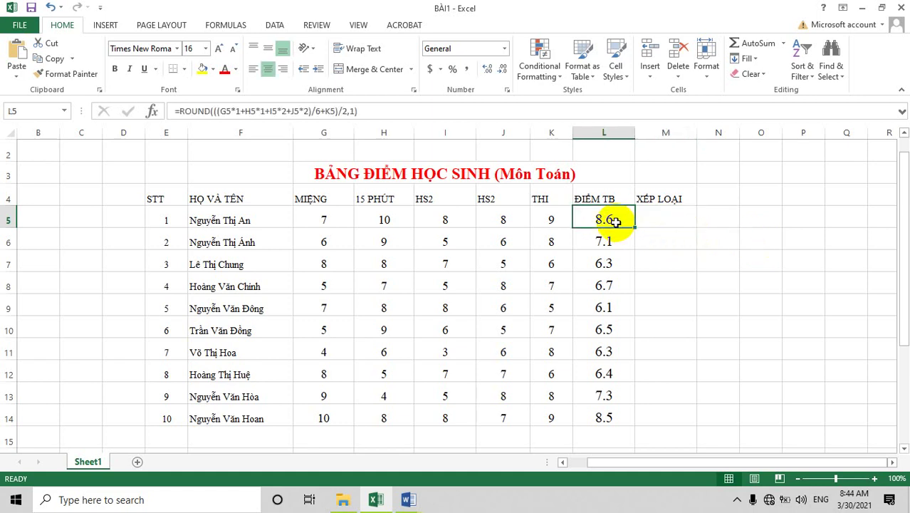
{"action": "left_click", "coordinate": [660, 217]}
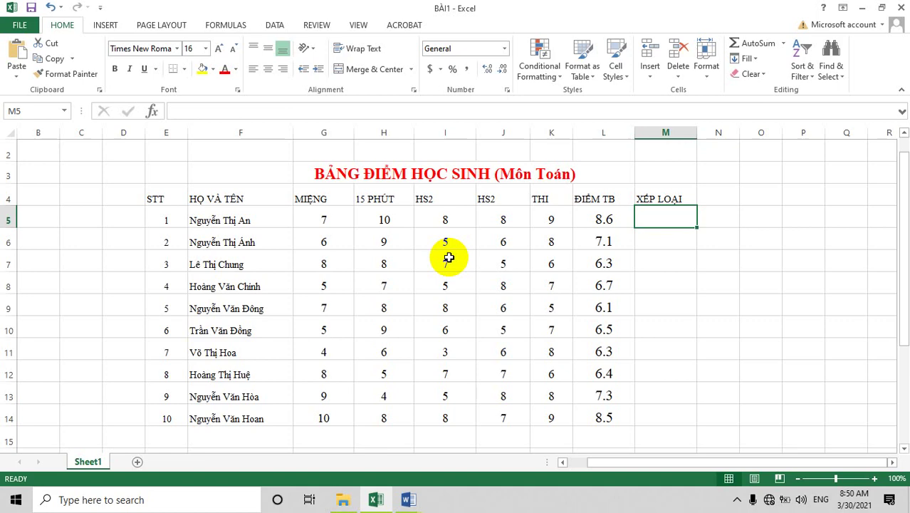
In M5, type =if(L5>=8,"GIỎI", and begin the second nested IF.
{"action": "type", "text": "="}
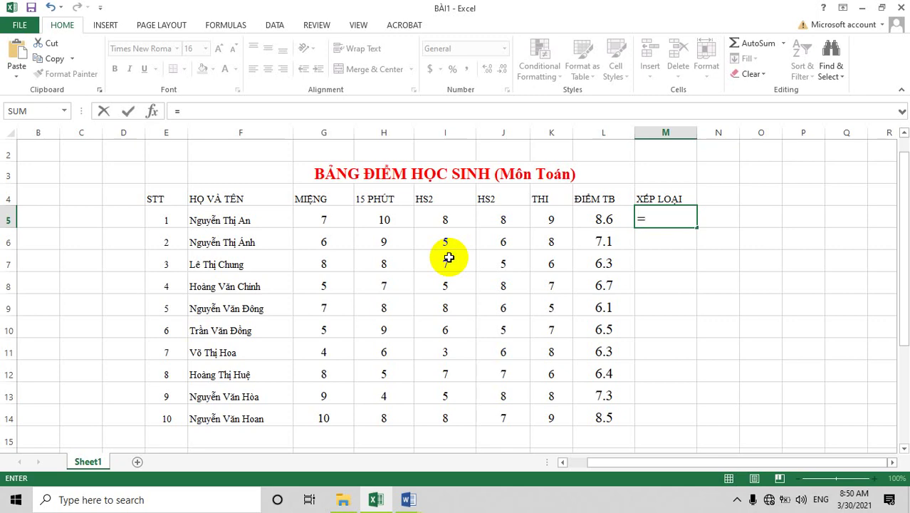
{"action": "type", "text": "if"}
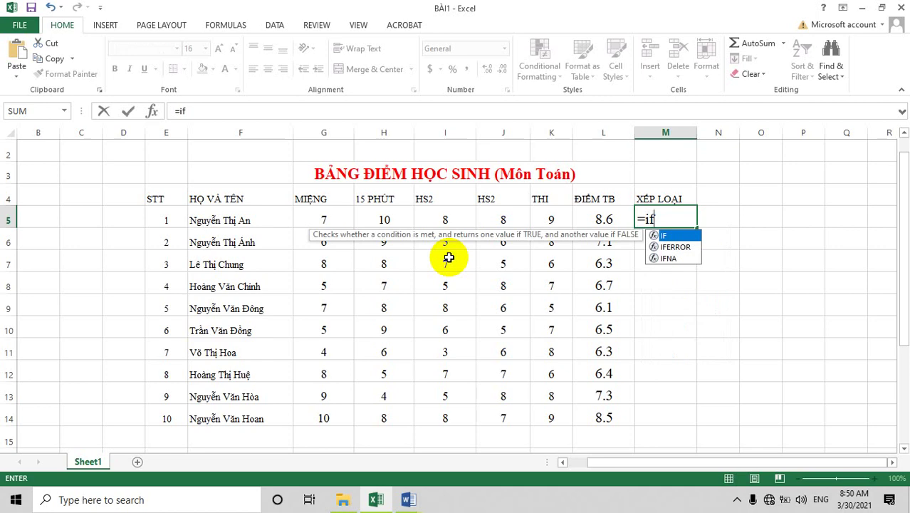
{"action": "type", "text": "("}
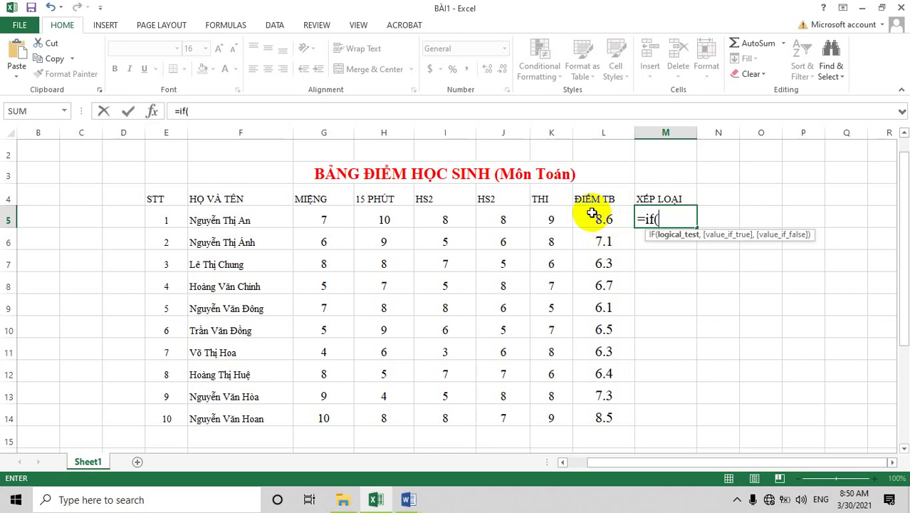
{"action": "type", "text": "5"}
{"action": "key", "text": "BackSpace"}
{"action": "type", "text": "l"}
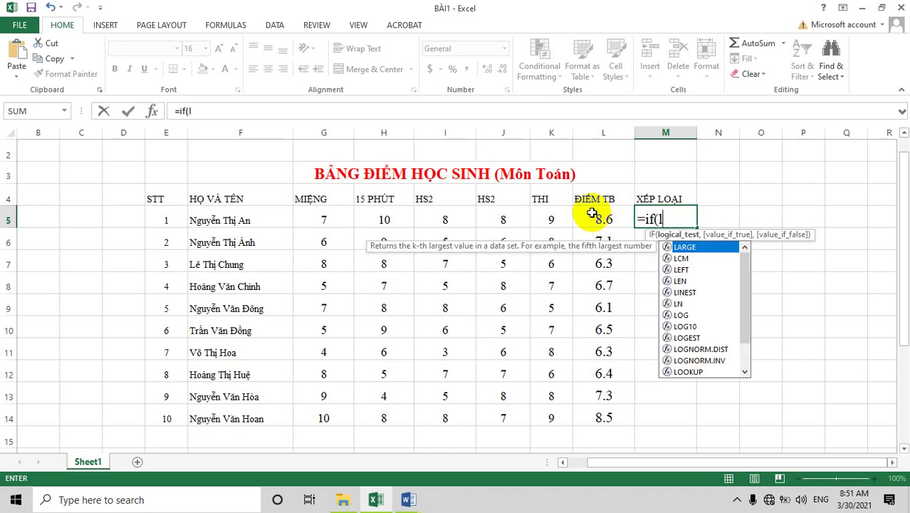
{"action": "key", "text": "Escape"}
{"action": "type", "text": "5"}
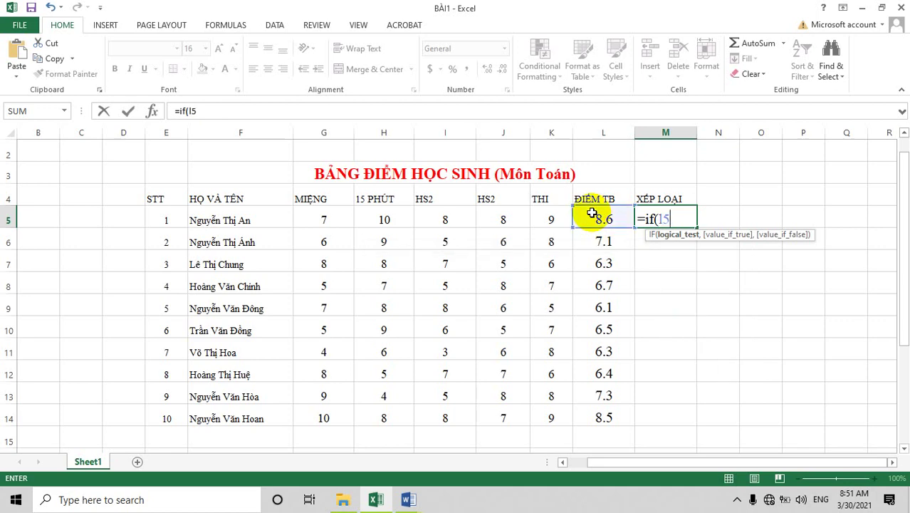
{"action": "type", "text": ">"}
{"action": "type", "text": "="}
{"action": "type", "text": "8"}
{"action": "type", "text": ","}
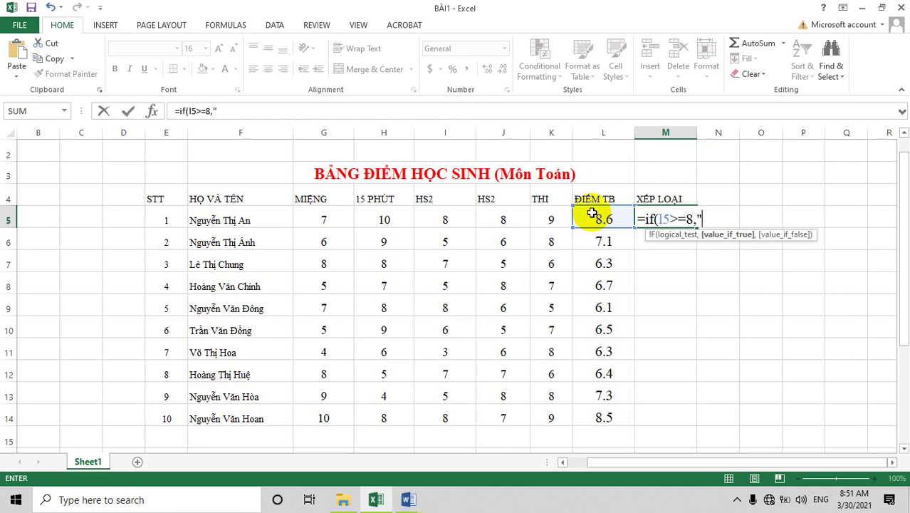
{"action": "type", "text": "GIỎ"}
{"action": "type", "text": "IOI"}
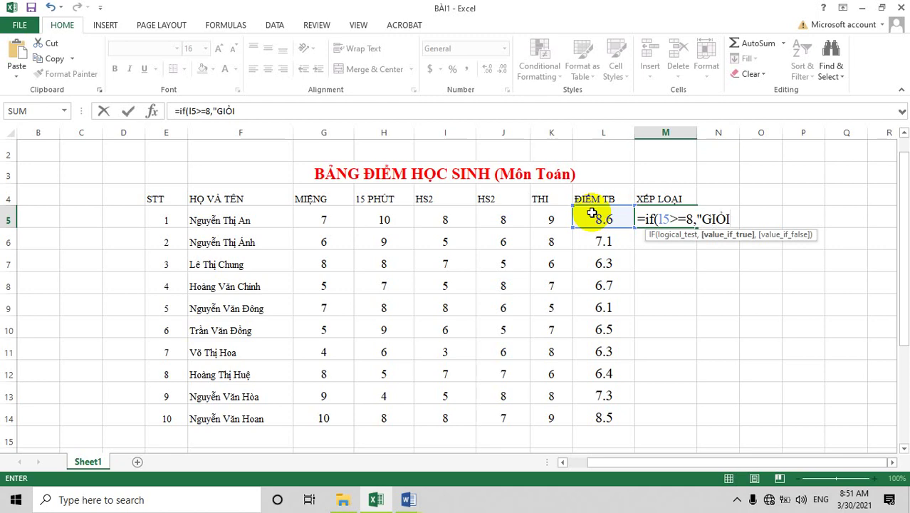
{"action": "type", "text": "\""}
{"action": "type", "text": ","}
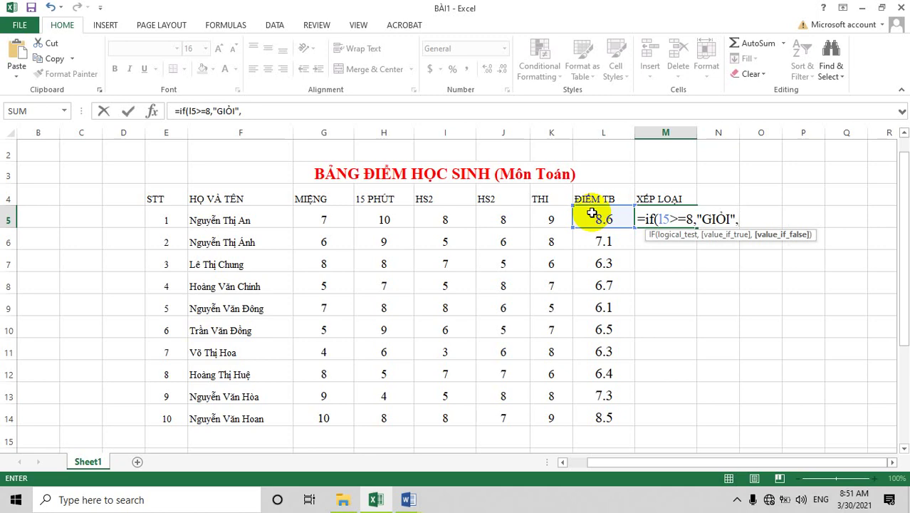
{"action": "type", "text": "i"}
{"action": "type", "text": "f("}
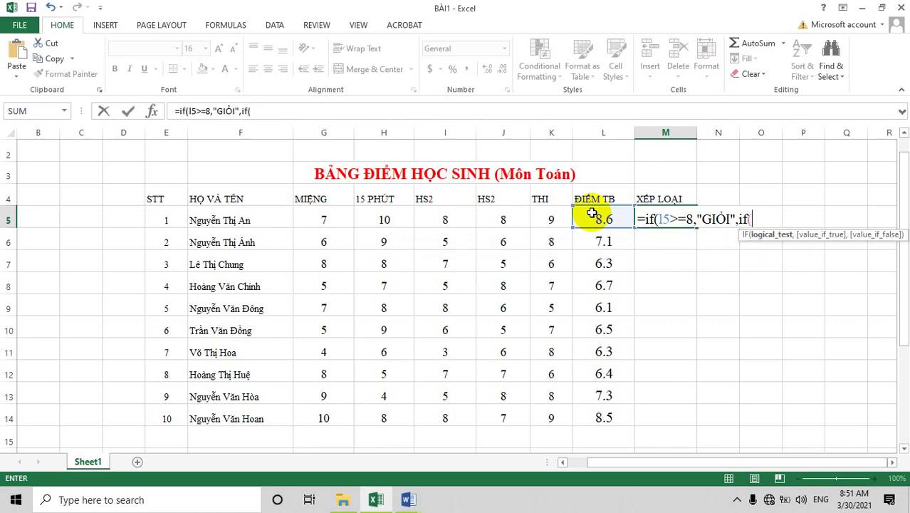
{"action": "type", "text": "I"}
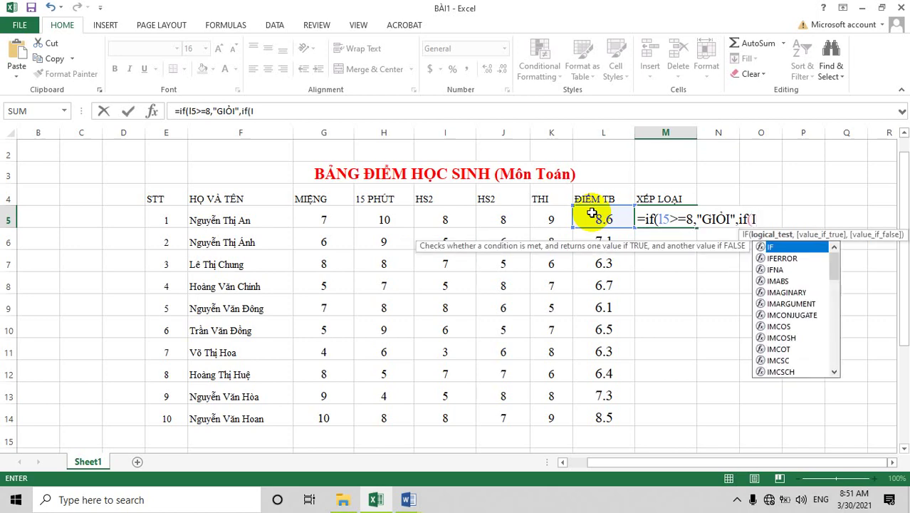
{"action": "type", "text": "5>="}
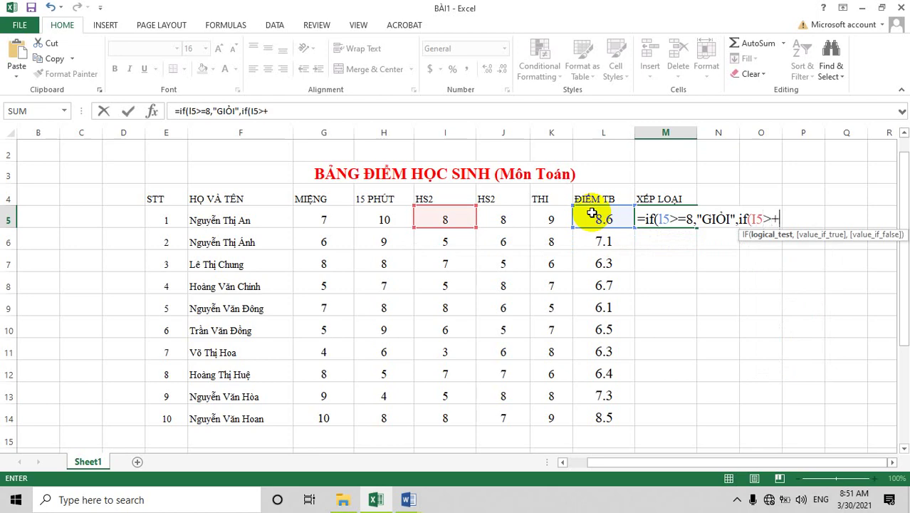
Add the nested test returning "KHÁ" for averages of 7 or more, then open a third IF.
{"action": "key", "text": "BackSpace"}
{"action": "type", "text": "="}
{"action": "type", "text": "7"}
{"action": "type", "text": ",\""}
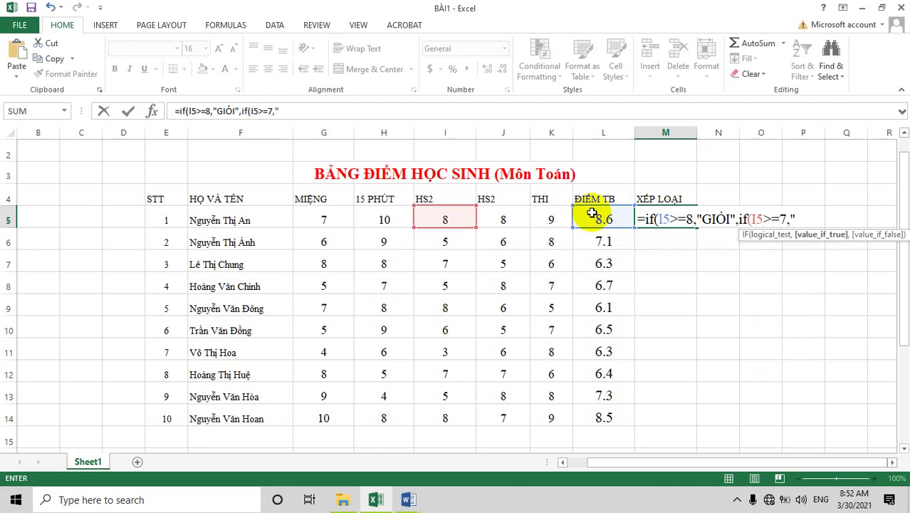
{"action": "type", "text": "KH"}
{"action": "type", "text": "A"}
{"action": "type", "text": "\""}
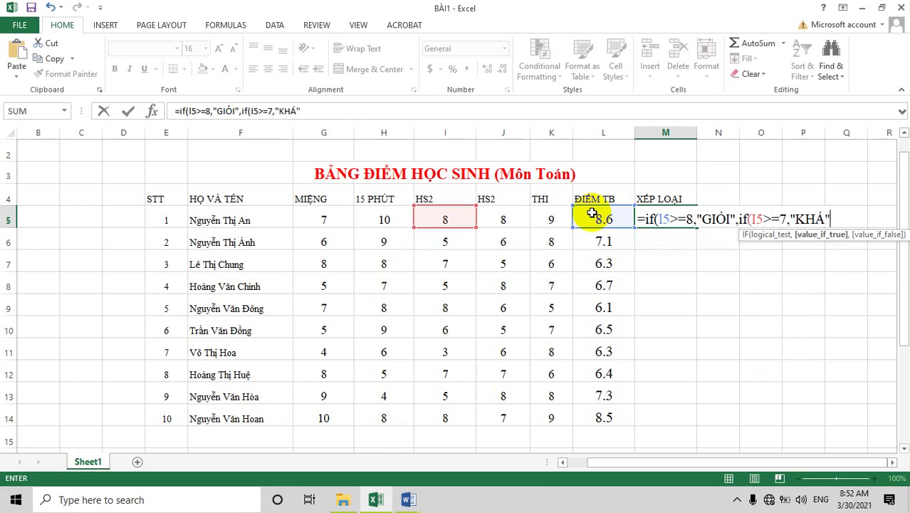
{"action": "type", "text": ","}
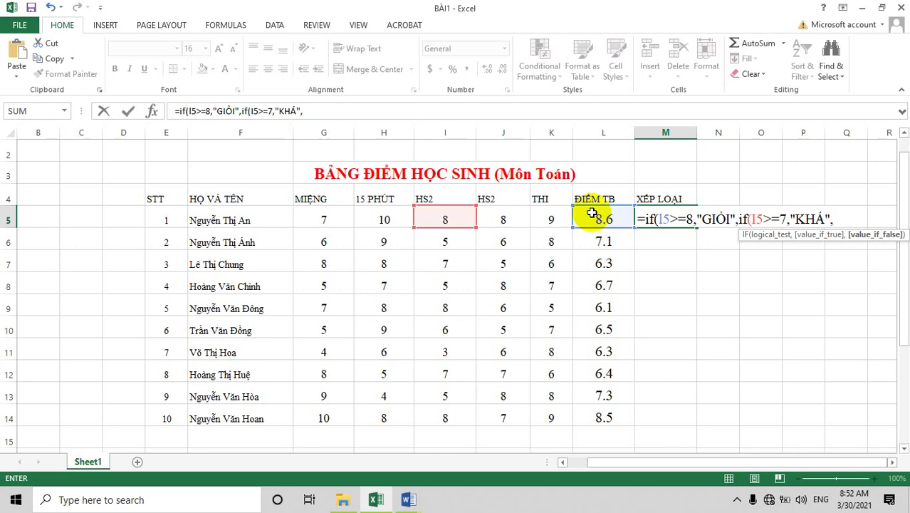
{"action": "type", "text": "I"}
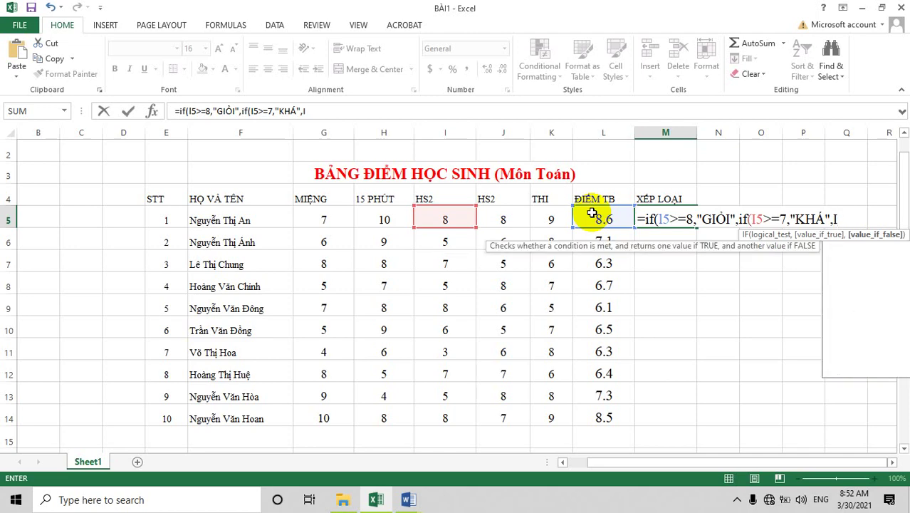
{"action": "type", "text": "f"}
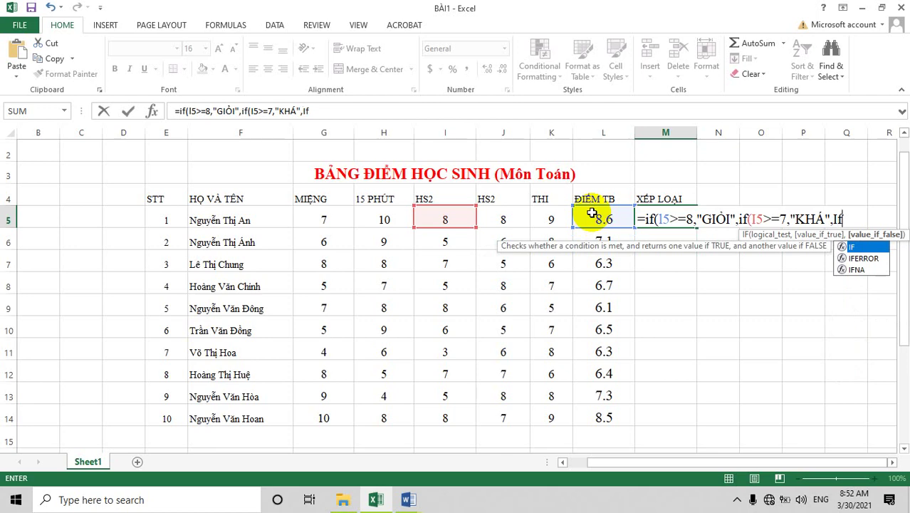
{"action": "type", "text": "("}
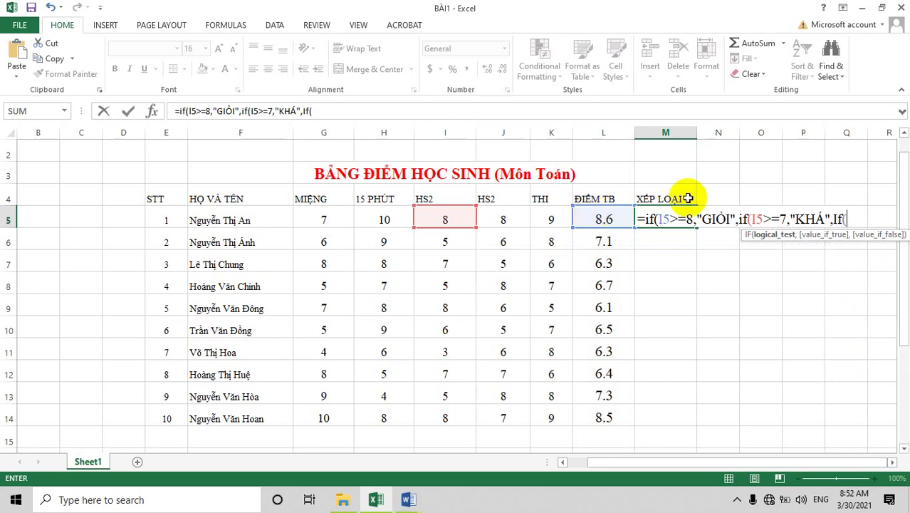
Correct the second test's mistyped I5 reference to L5.
{"action": "left_click", "coordinate": [752, 219]}
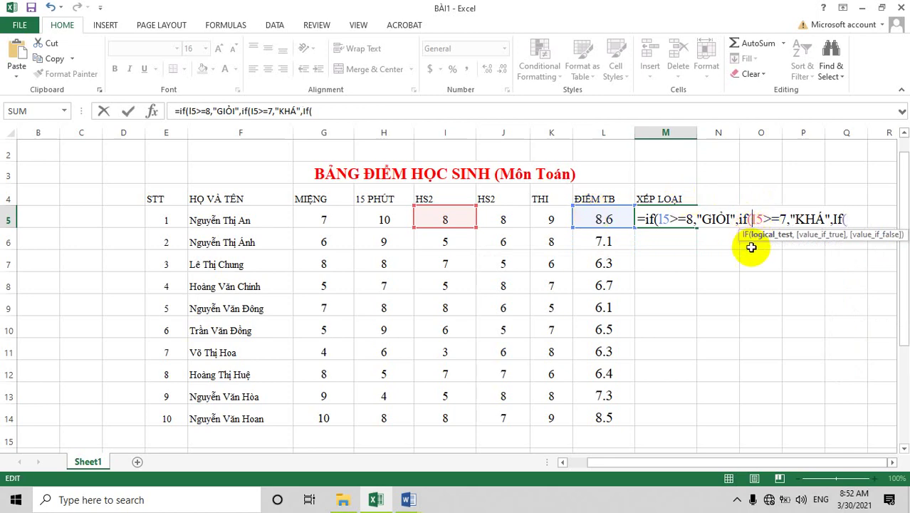
{"action": "key", "text": "BackSpace"}
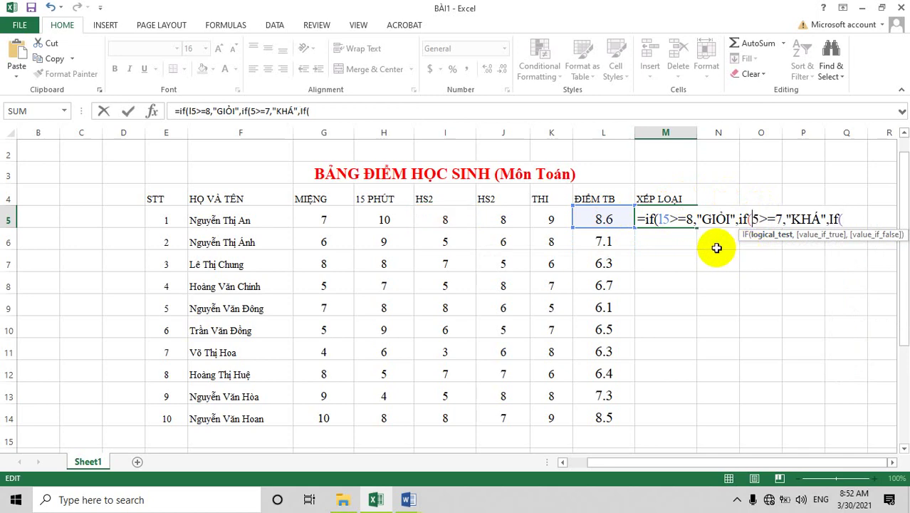
{"action": "type", "text": "L"}
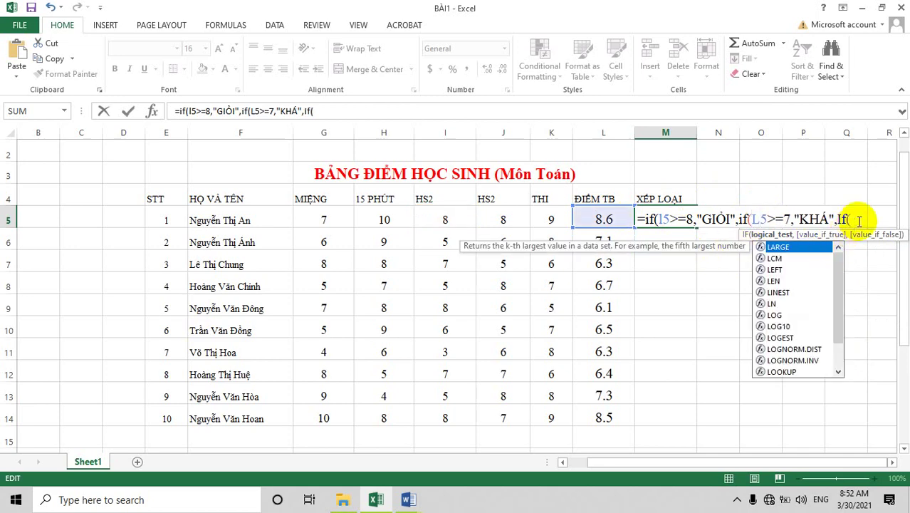
{"action": "left_click", "coordinate": [851, 218]}
{"action": "left_click", "coordinate": [759, 218]}
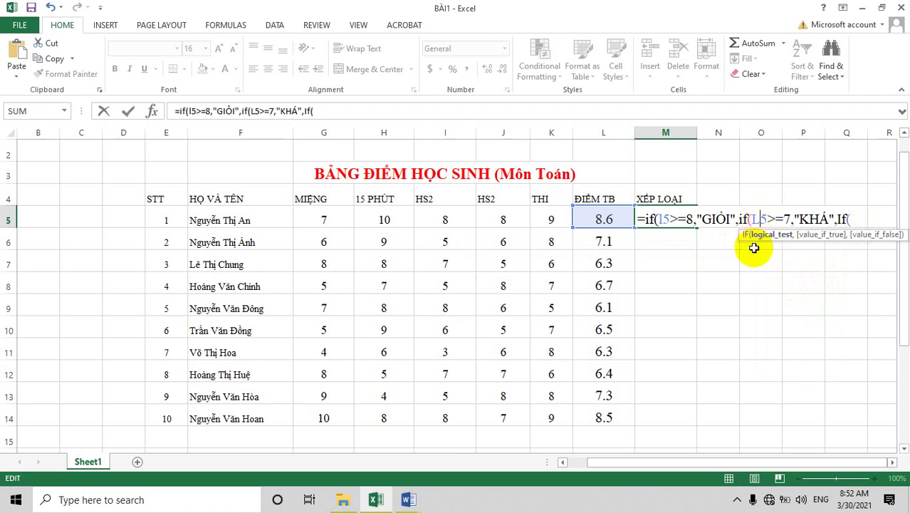
{"action": "key", "text": "Delete"}
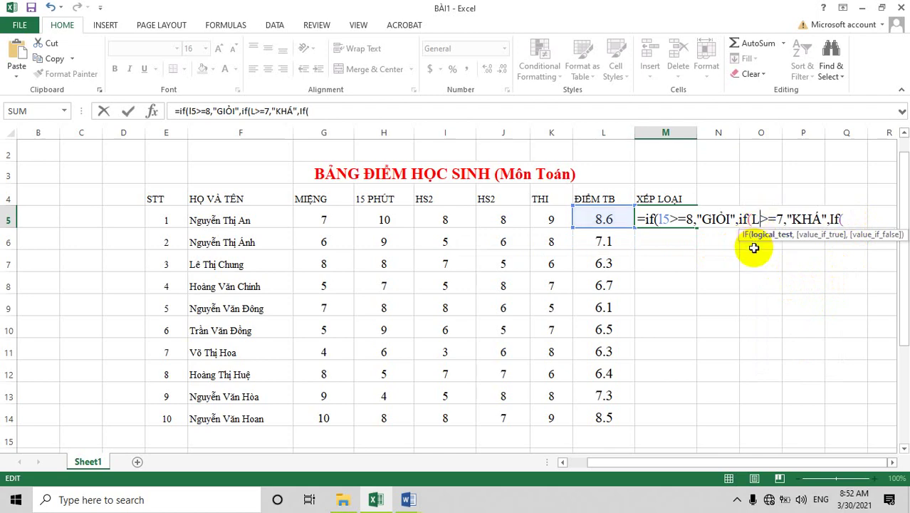
{"action": "type", "text": "5"}
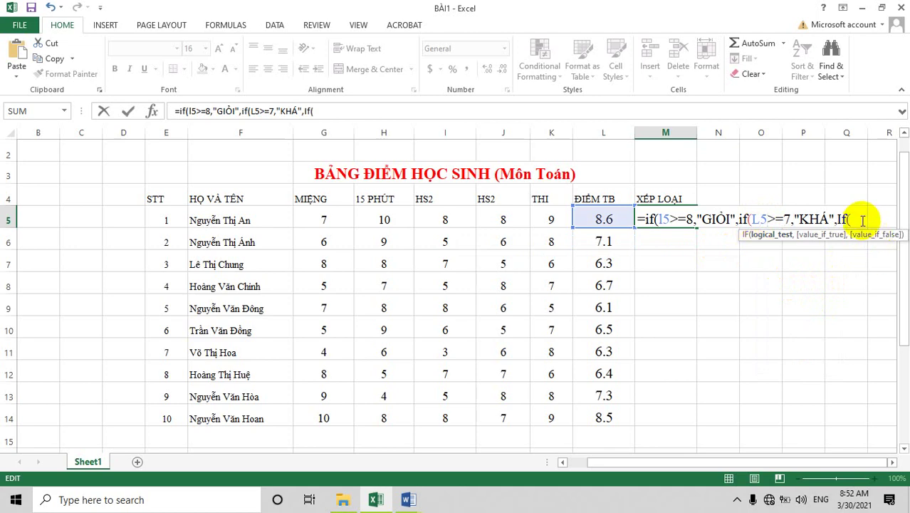
{"action": "left_click", "coordinate": [860, 219]}
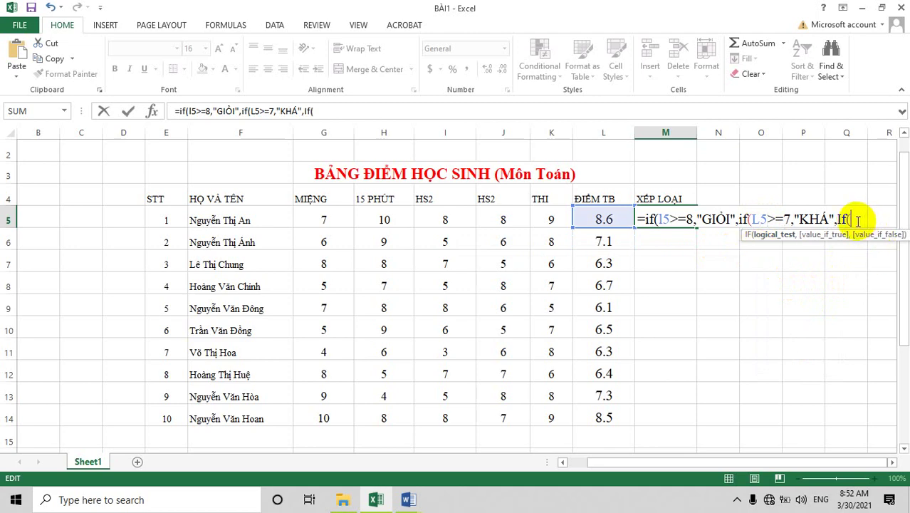
Finish with IF(L5>=5,"TB","Yếu"), close the brackets and commit, so M5 shows GIỎI.
{"action": "type", "text": "L"}
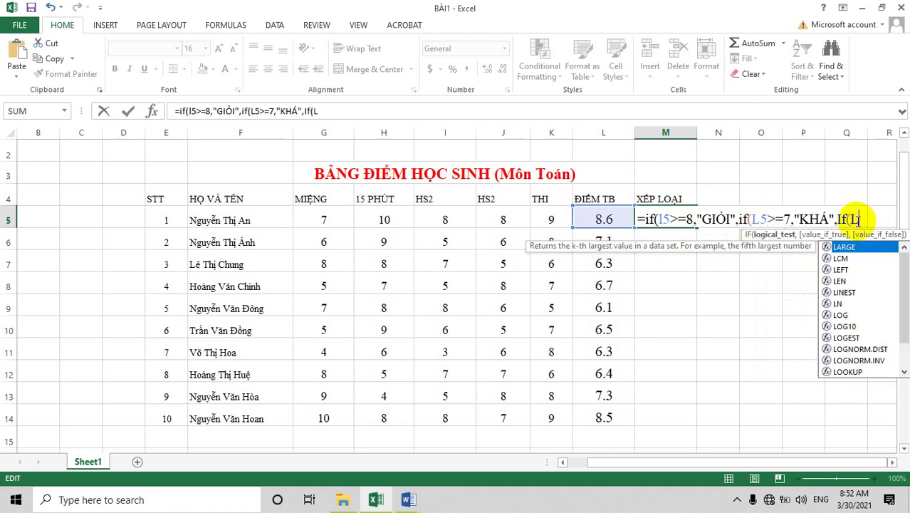
{"action": "type", "text": "5"}
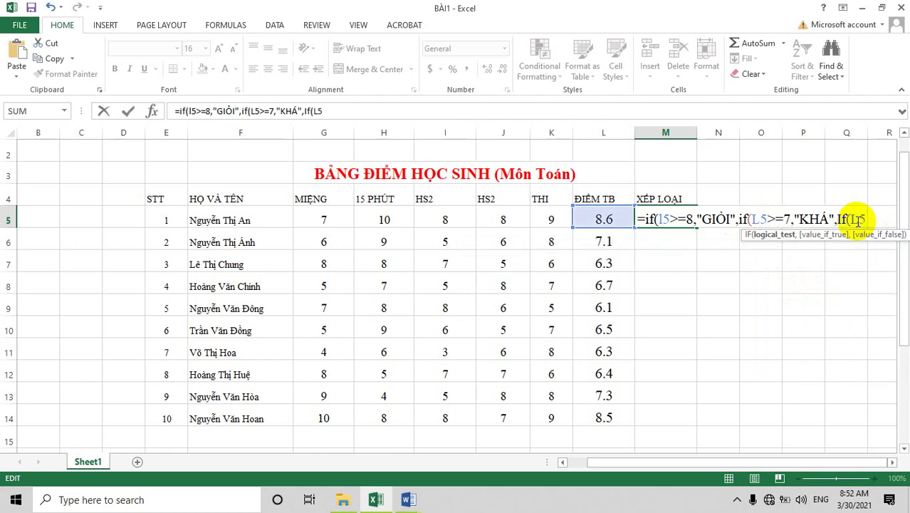
{"action": "type", "text": ">"}
{"action": "type", "text": "="}
{"action": "type", "text": "5"}
{"action": "type", "text": ","}
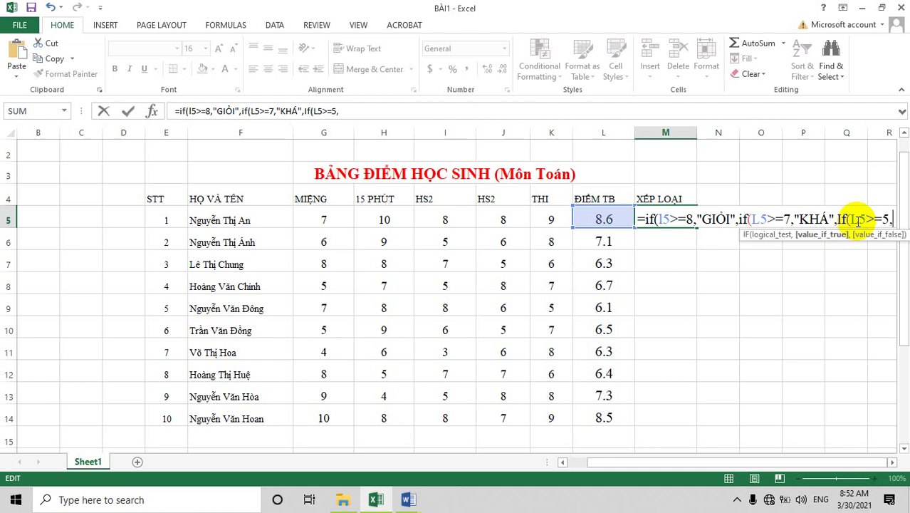
{"action": "type", "text": "\"TR"}
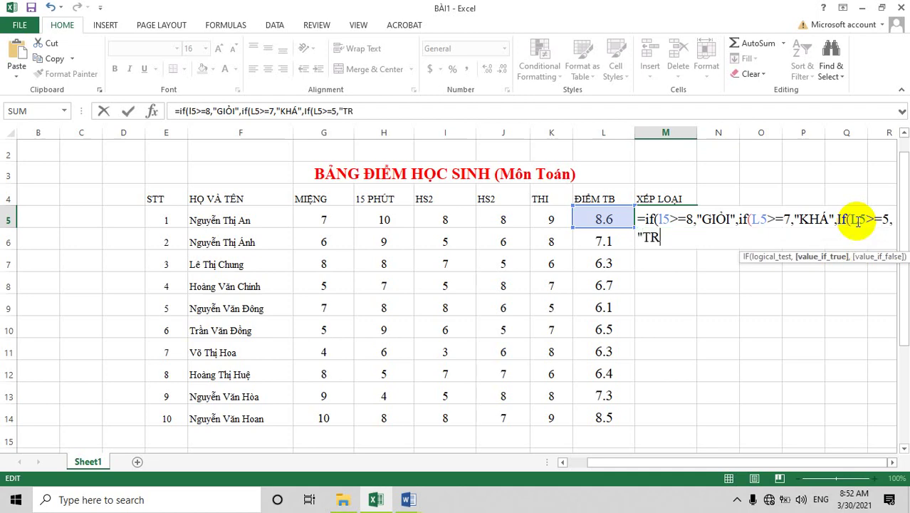
{"action": "key", "text": "BackSpace"}
{"action": "type", "text": "B"}
{"action": "type", "text": "\","}
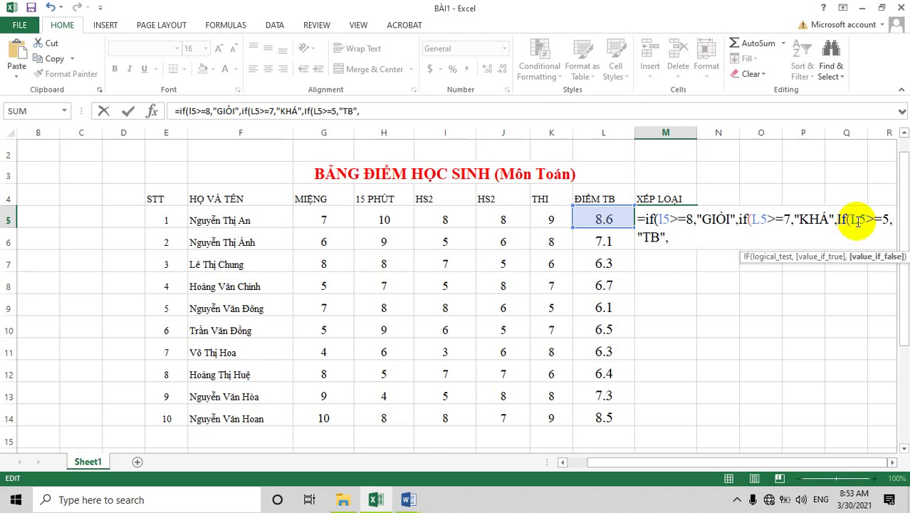
{"action": "type", "text": "\""}
{"action": "type", "text": "Yế"}
{"action": "type", "text": "u"}
{"action": "type", "text": "\""}
{"action": "type", "text": ")))"}
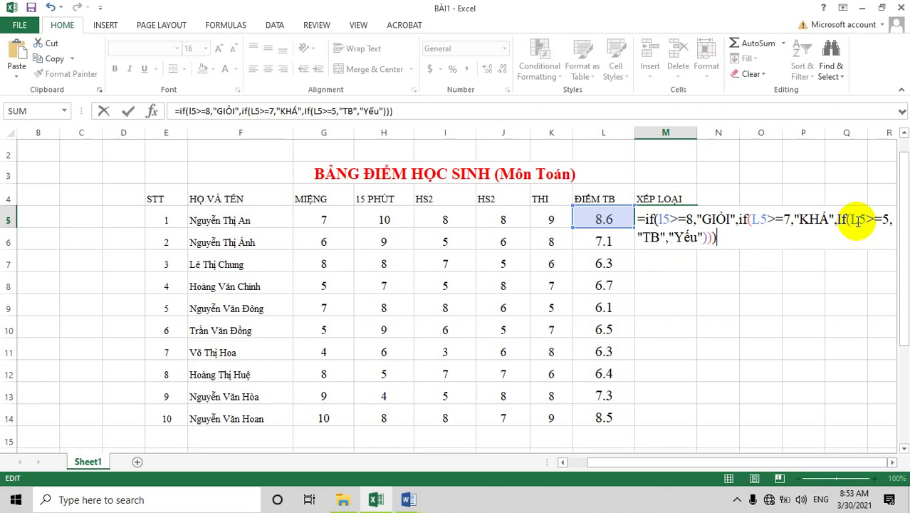
{"action": "key", "text": "Return"}
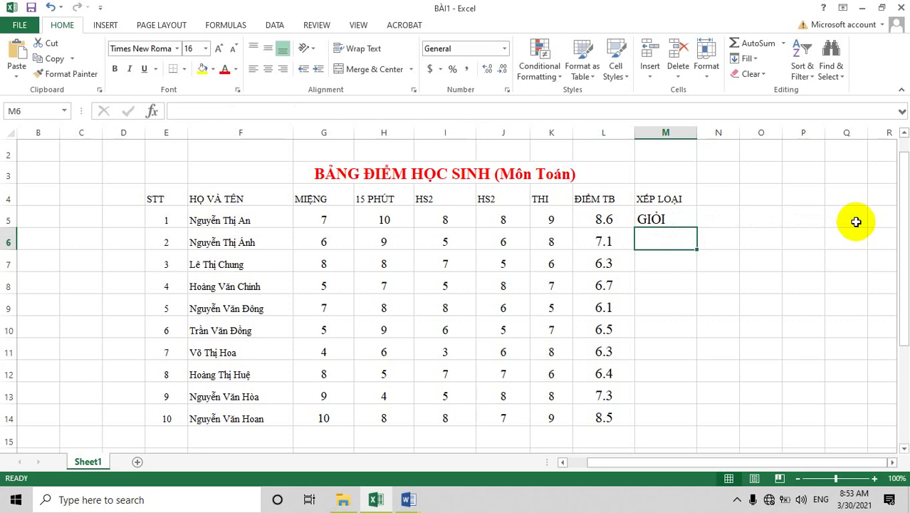
Fill the M5 grading formula down through M14.
{"action": "left_click", "coordinate": [675, 225]}
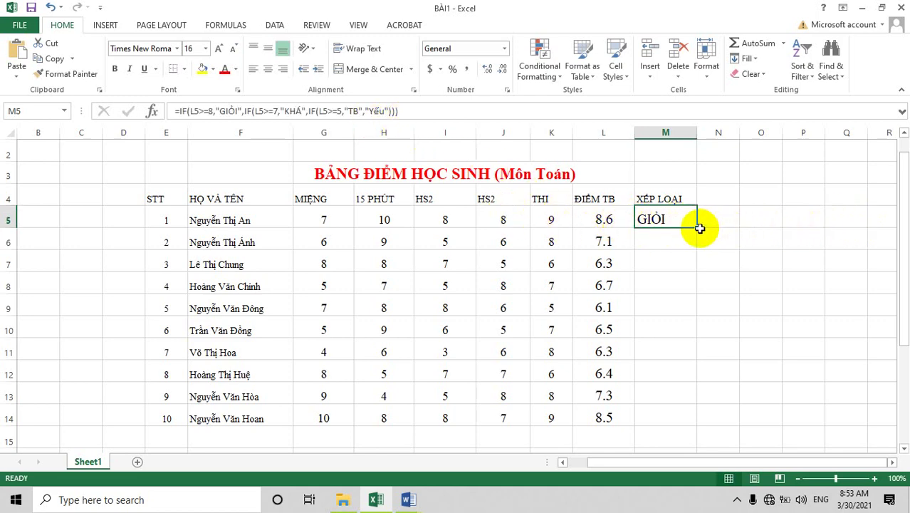
{"action": "left_click_drag", "start_coordinate": [697, 227], "coordinate": [693, 420]}
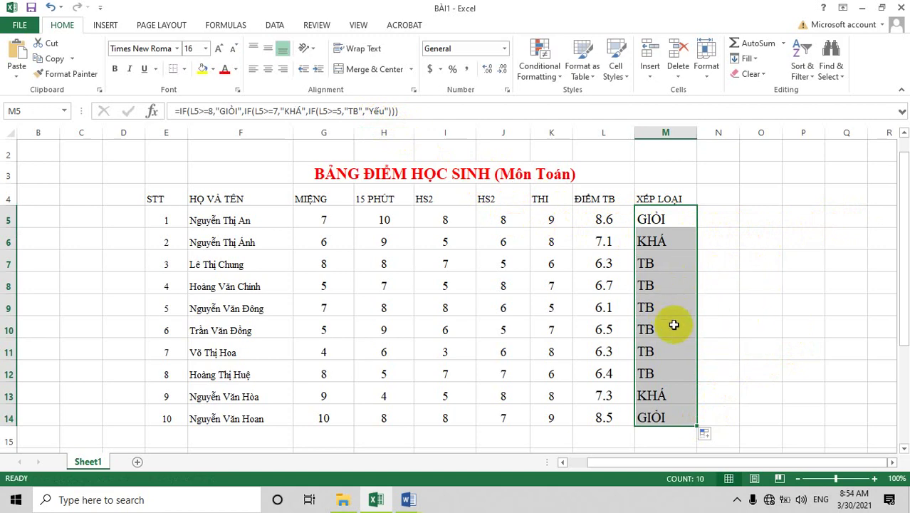
{"action": "scroll", "coordinate": [758, 263], "scroll_direction": "down", "scroll_amount": 1}
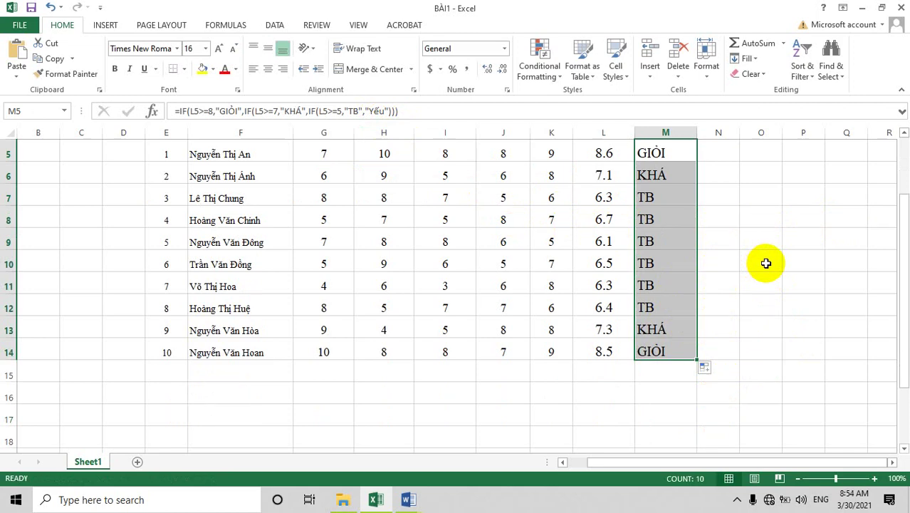
Copy M5's nested IF formula text from the formula bar.
{"action": "left_click", "coordinate": [654, 151]}
{"action": "left_click_drag", "start_coordinate": [398, 111], "coordinate": [157, 114]}
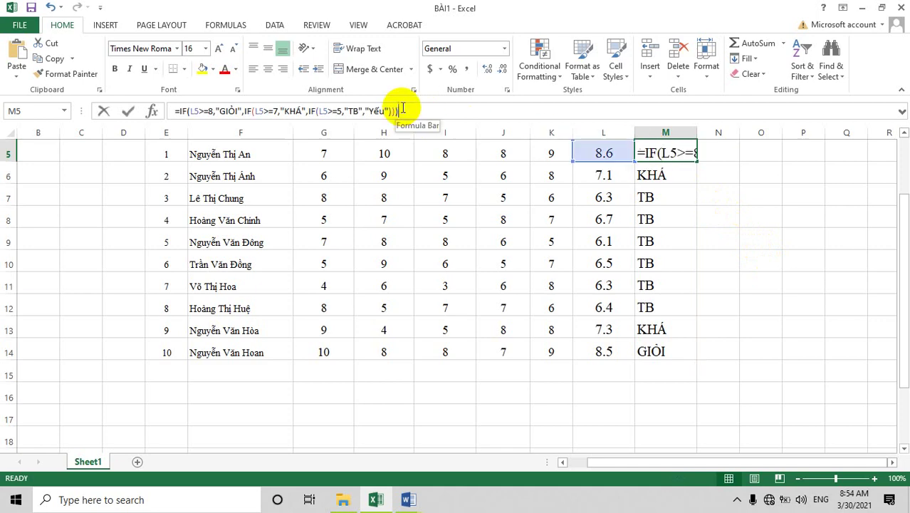
{"action": "right_click", "coordinate": [233, 114]}
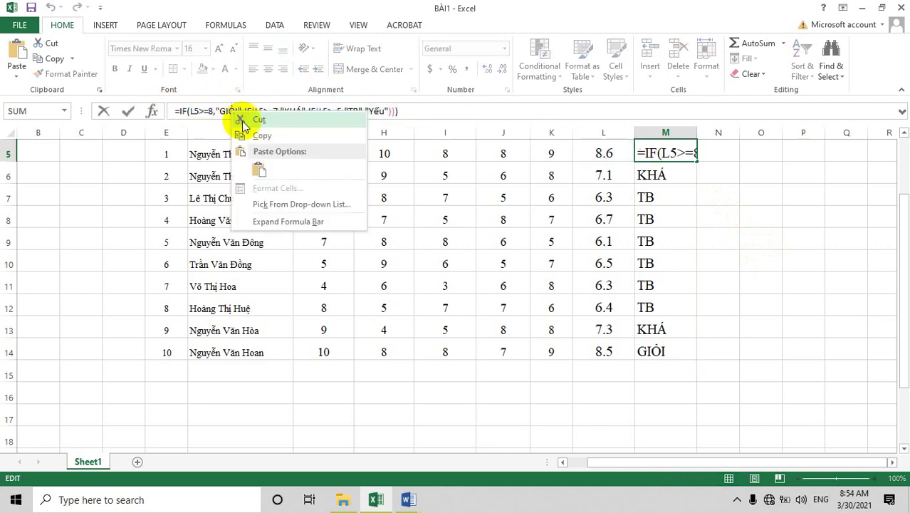
{"action": "left_click", "coordinate": [248, 128]}
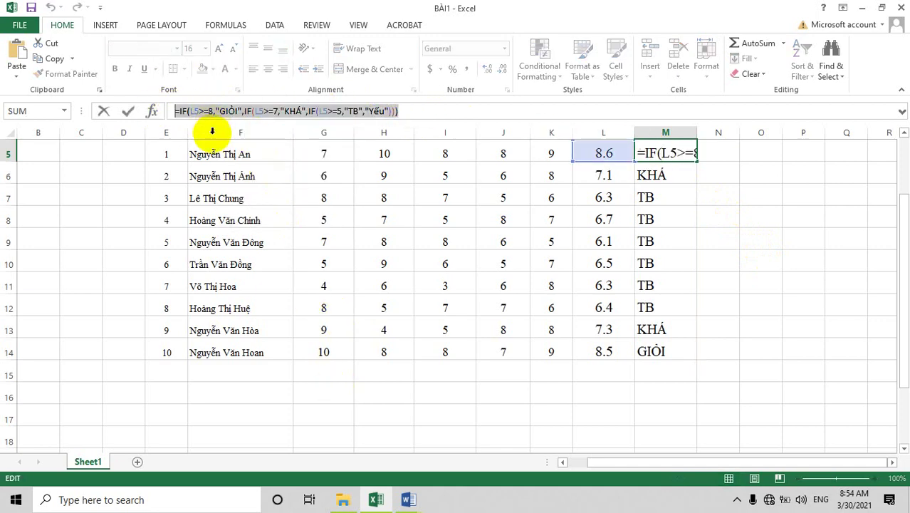
Paste the nested IF grading formula on a new line below the ROUND formula in Document1.
{"action": "left_click", "coordinate": [408, 500]}
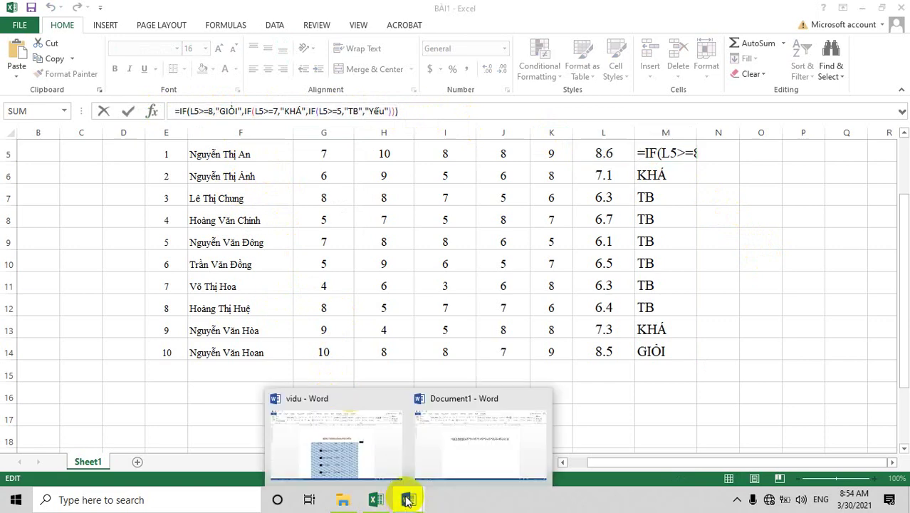
{"action": "left_click", "coordinate": [459, 447]}
{"action": "left_click", "coordinate": [673, 214]}
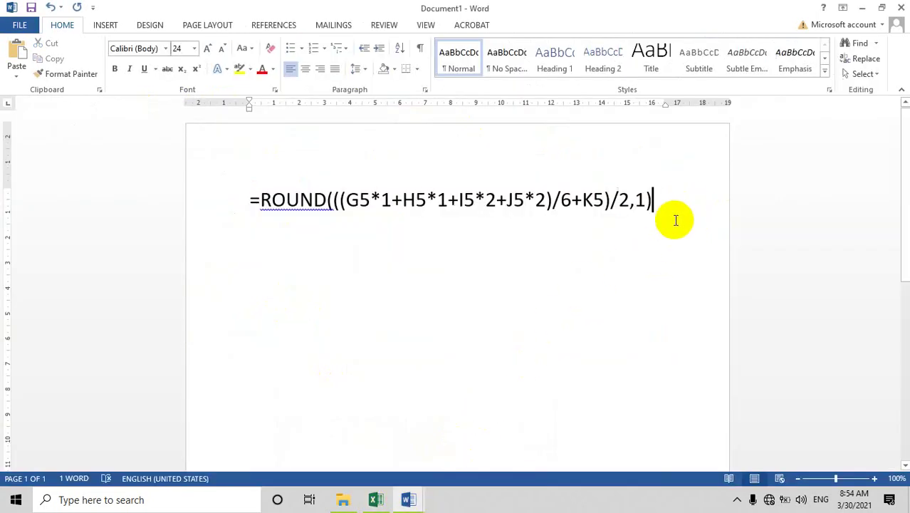
{"action": "key", "text": "Return"}
{"action": "key", "text": "Return"}
{"action": "key", "text": "ctrl+v"}
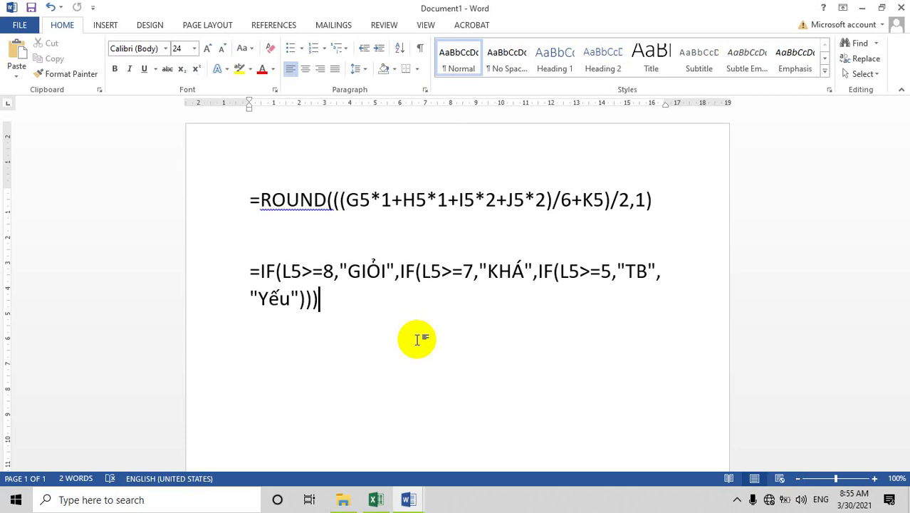
Back in Excel, refill M5 from M6 with the nested IF formula so it shows GIỎI again.
{"action": "left_click", "coordinate": [376, 499]}
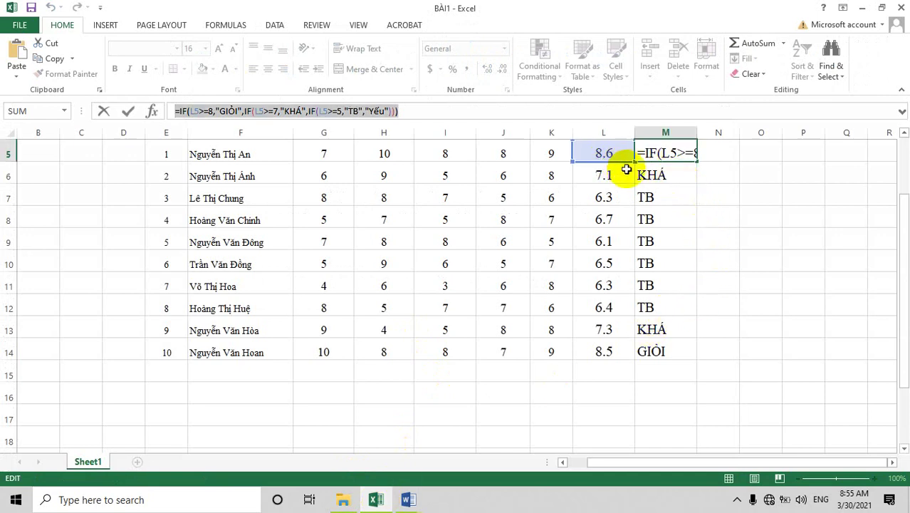
{"action": "type", "text": "="}
{"action": "left_click", "coordinate": [729, 174]}
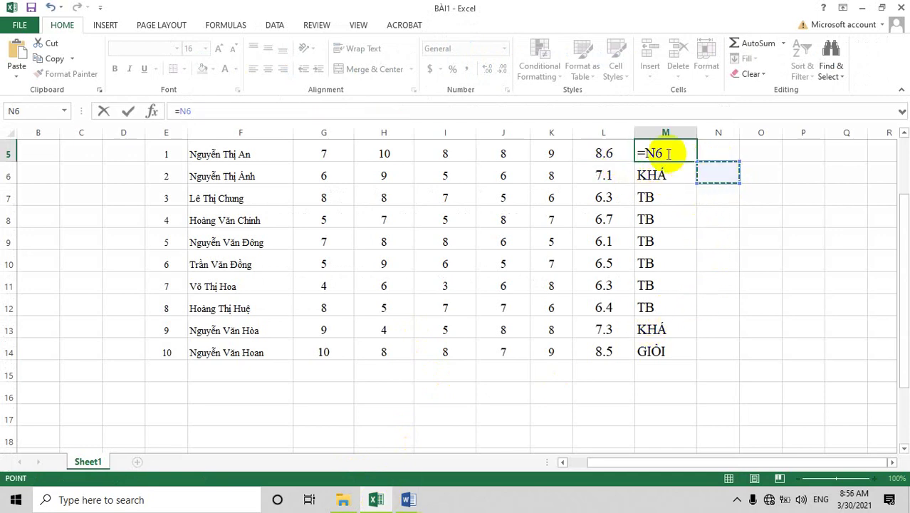
{"action": "left_click", "coordinate": [686, 175]}
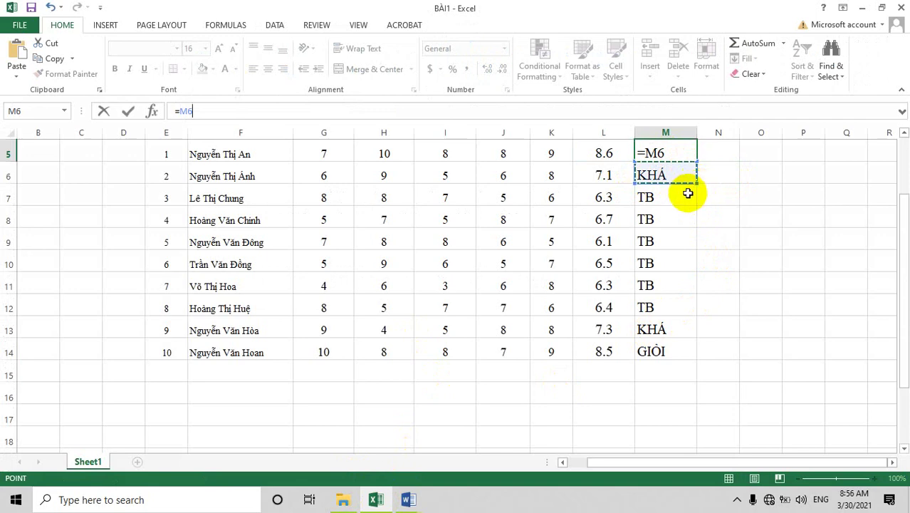
{"action": "left_click", "coordinate": [685, 195]}
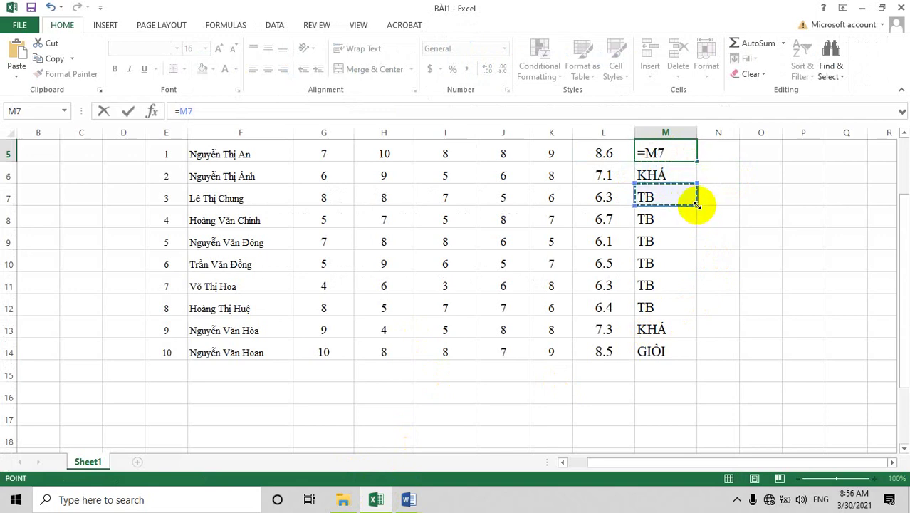
{"action": "left_click", "coordinate": [643, 153]}
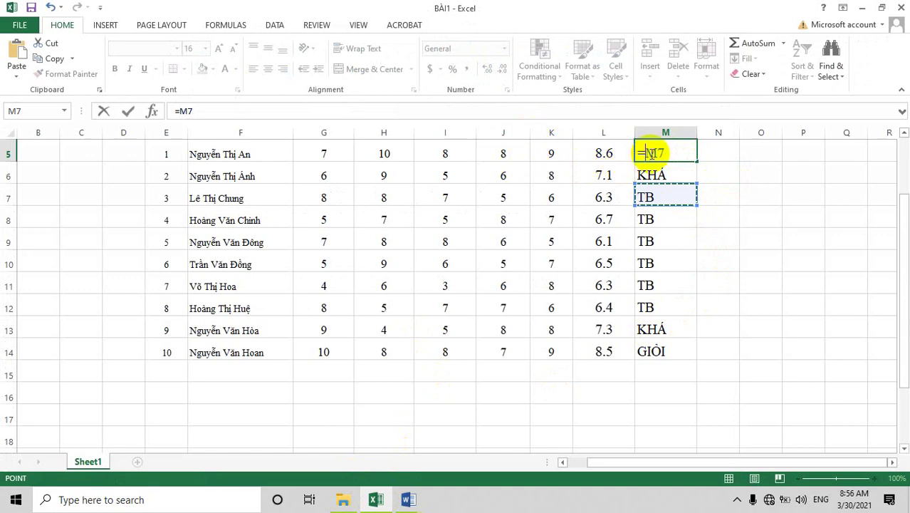
{"action": "scroll", "coordinate": [682, 178], "scroll_direction": "up", "scroll_amount": 2}
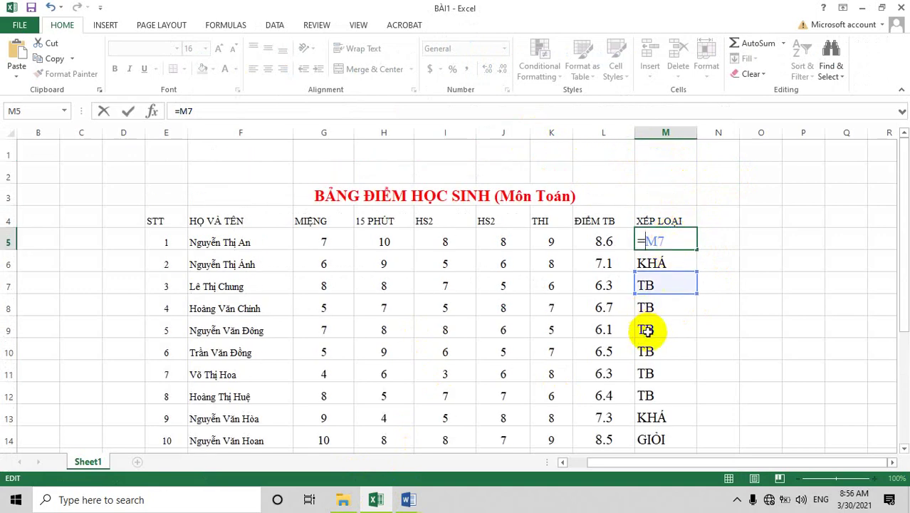
{"action": "left_click", "coordinate": [681, 240]}
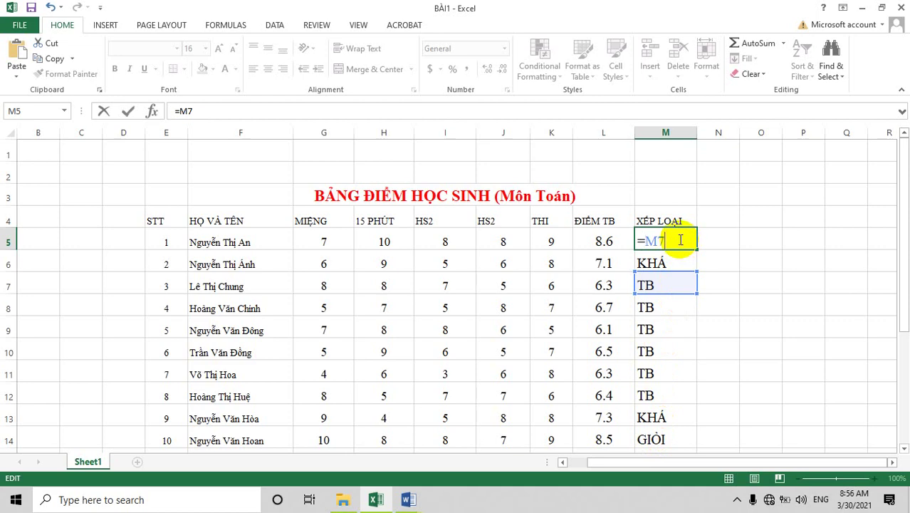
{"action": "left_click", "coordinate": [714, 260]}
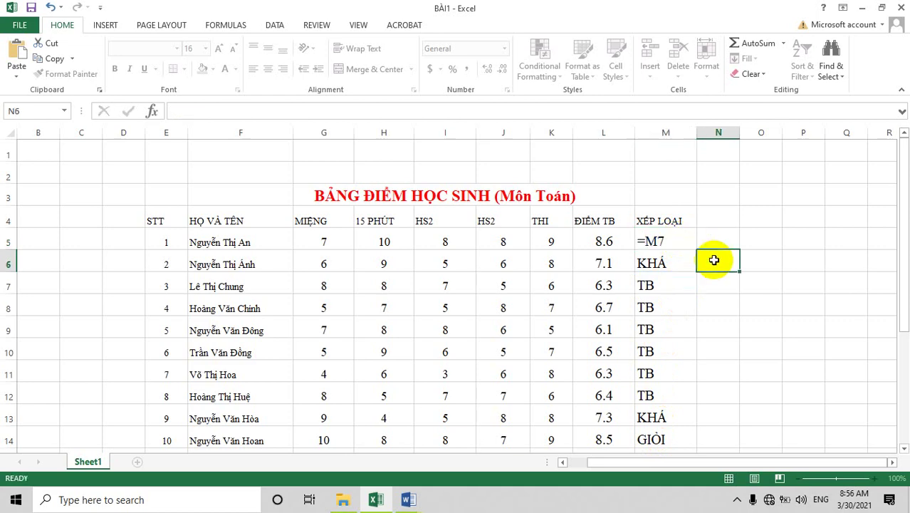
{"action": "left_click", "coordinate": [669, 264]}
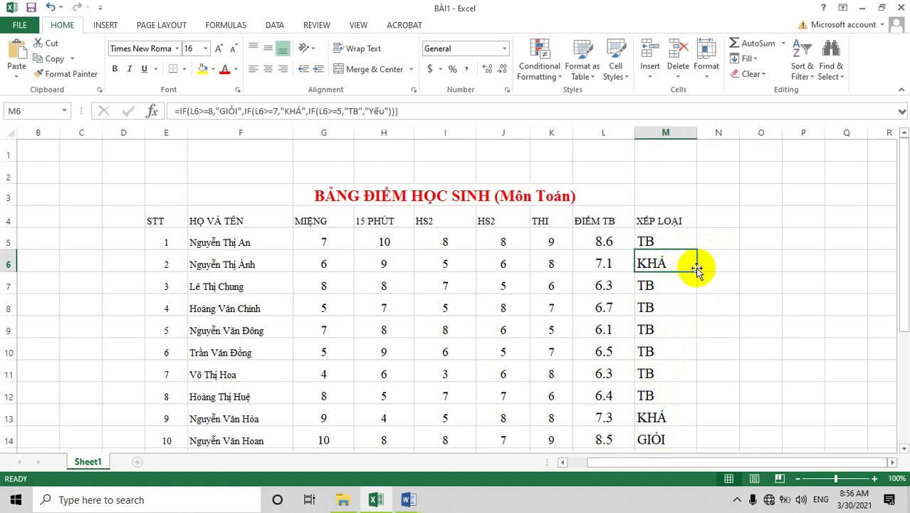
{"action": "left_click_drag", "start_coordinate": [696, 272], "coordinate": [693, 234]}
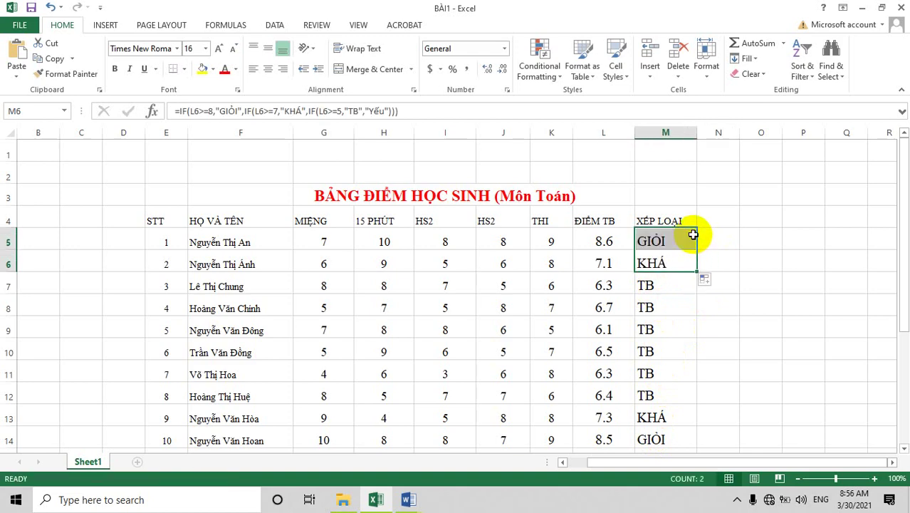
Change J9 and K9 to 10, raising row 9's ĐIỂM TB to 9.3 and XẾP LOẠI to GIỎI.
{"action": "left_click", "coordinate": [726, 240]}
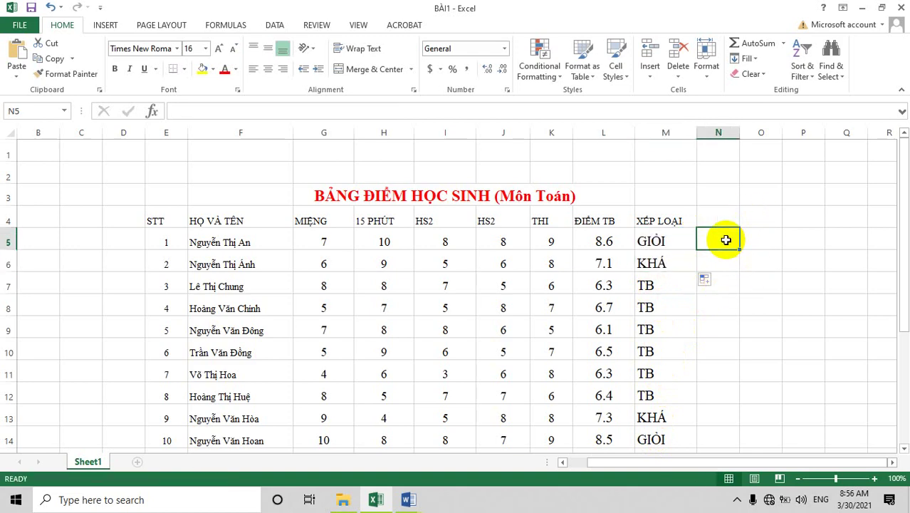
{"action": "scroll", "coordinate": [730, 304], "scroll_direction": "down", "scroll_amount": 1}
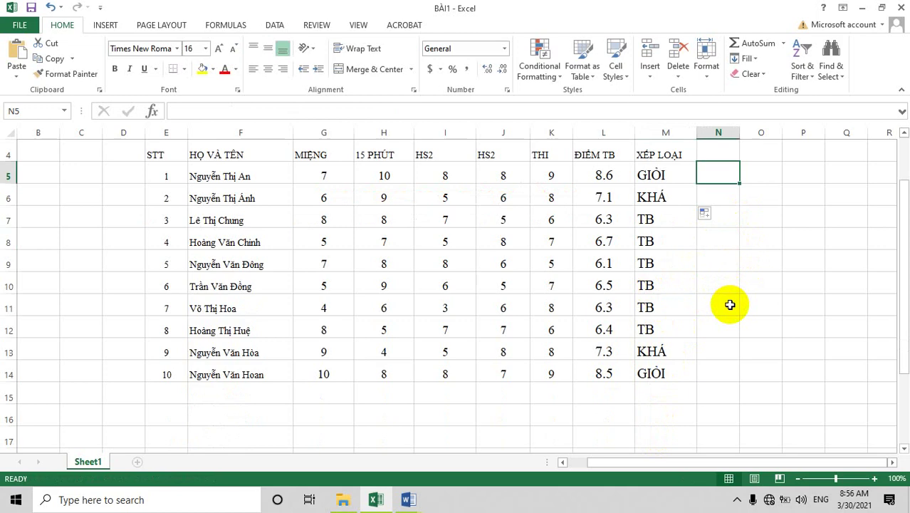
{"action": "scroll", "coordinate": [704, 302], "scroll_direction": "up", "scroll_amount": 1}
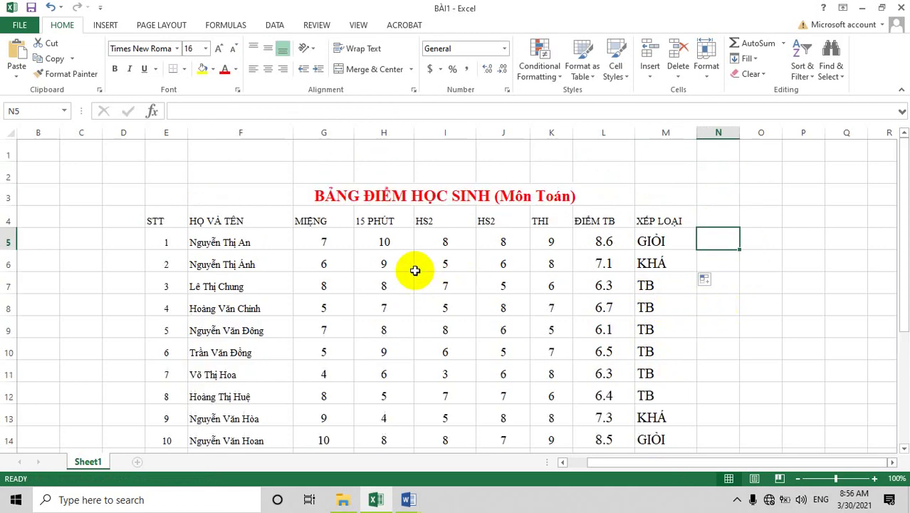
{"action": "scroll", "coordinate": [428, 263], "scroll_direction": "down", "scroll_amount": 1}
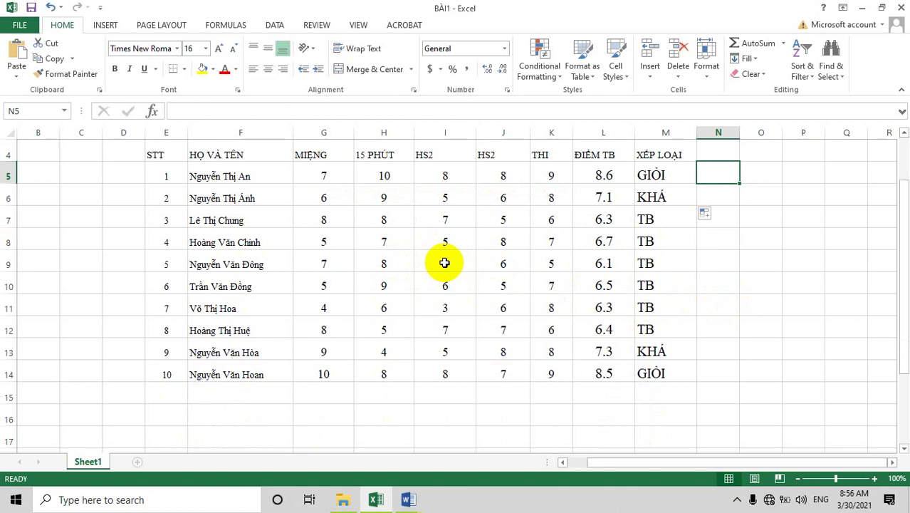
{"action": "left_click", "coordinate": [499, 265]}
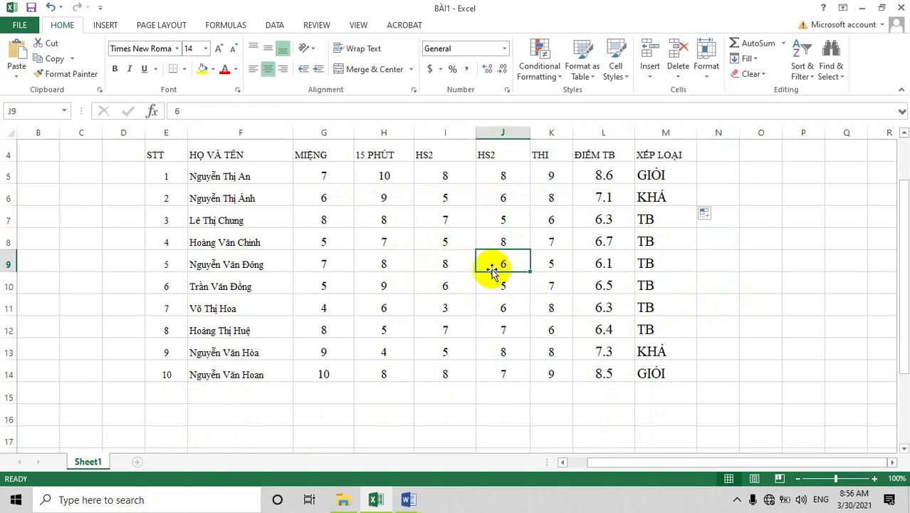
{"action": "type", "text": "10"}
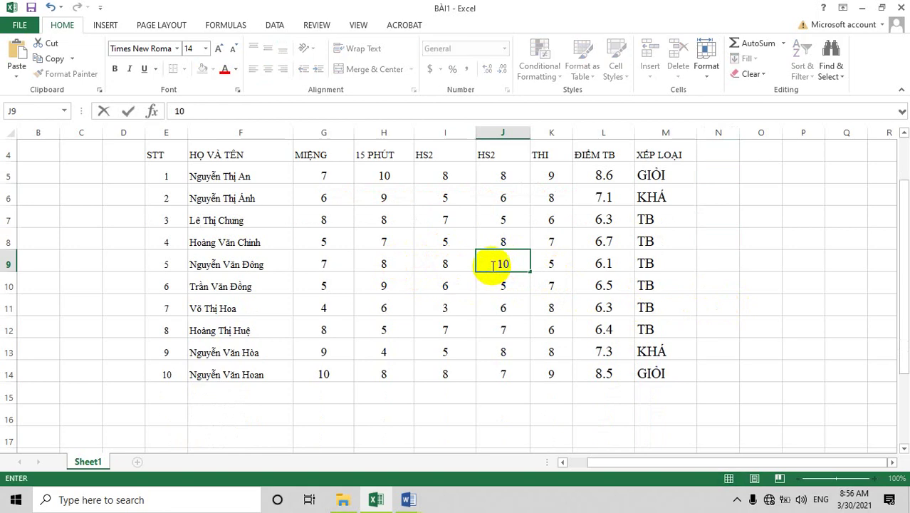
{"action": "left_click", "coordinate": [562, 267]}
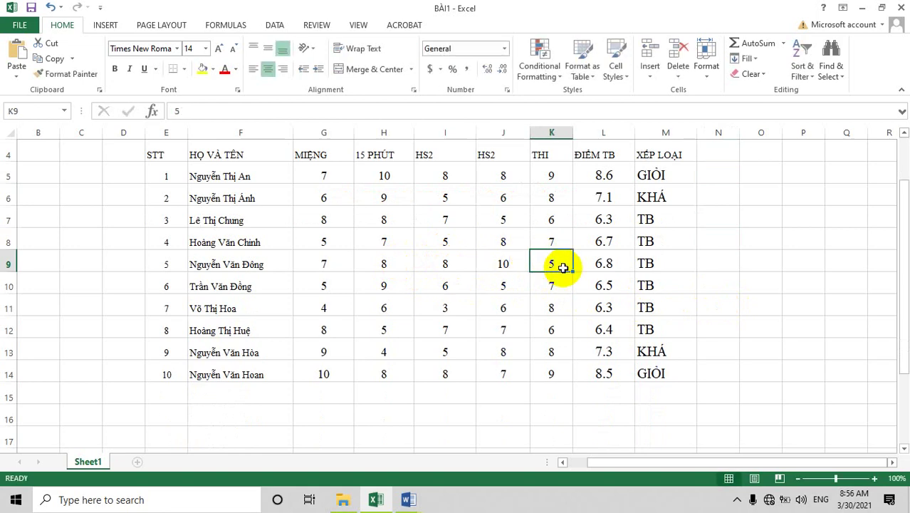
{"action": "type", "text": "10"}
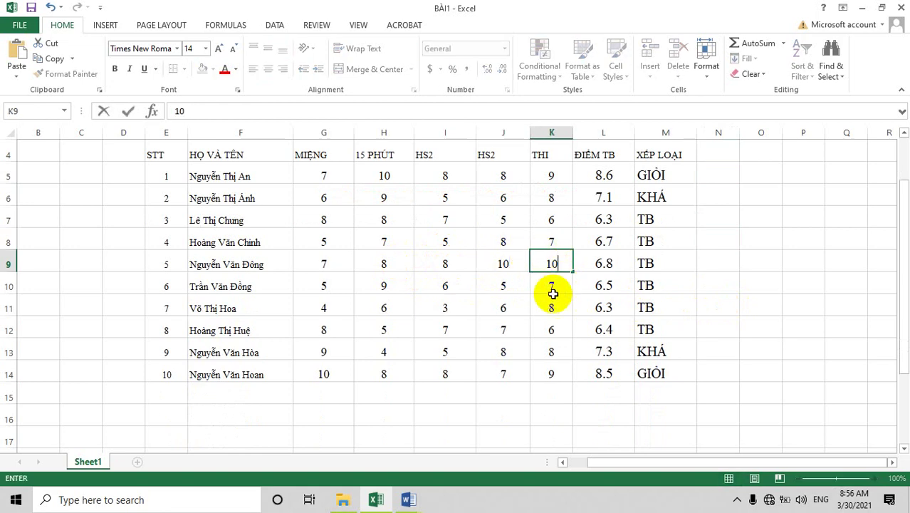
{"action": "left_click", "coordinate": [550, 283]}
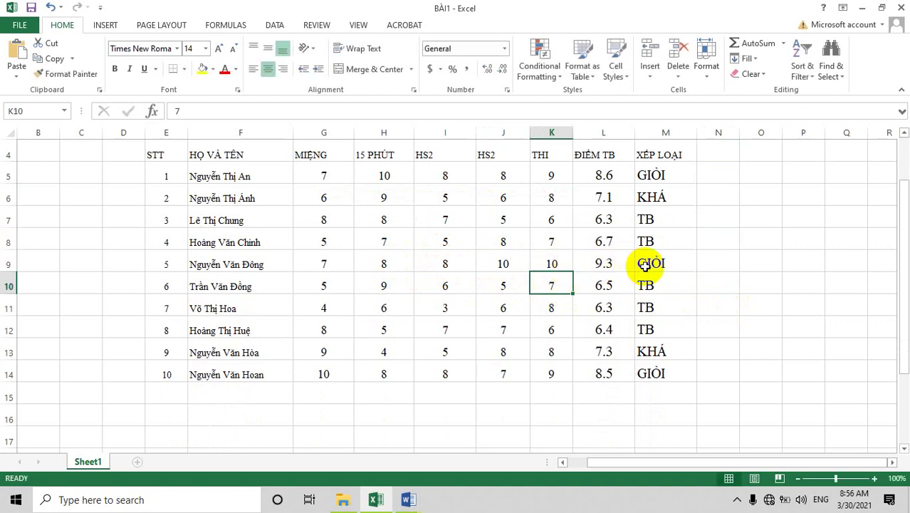
{"action": "left_click", "coordinate": [447, 261]}
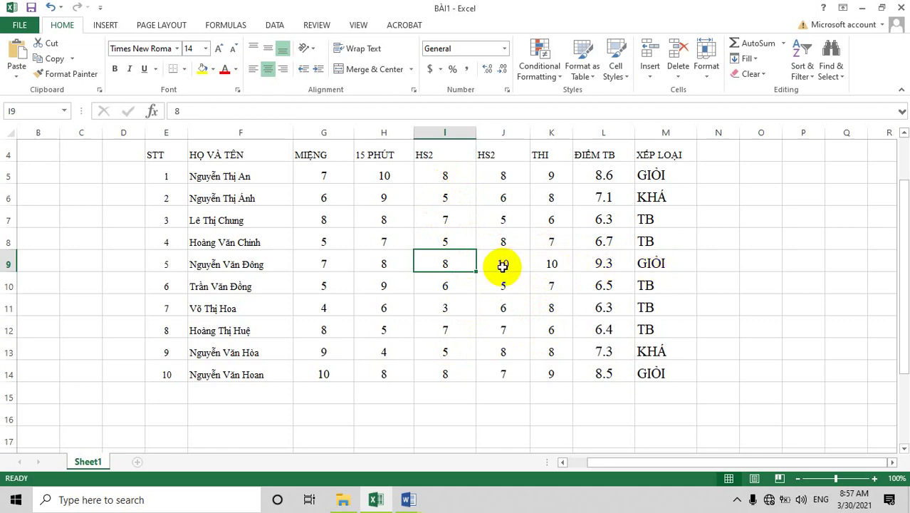
{"action": "left_click", "coordinate": [650, 175]}
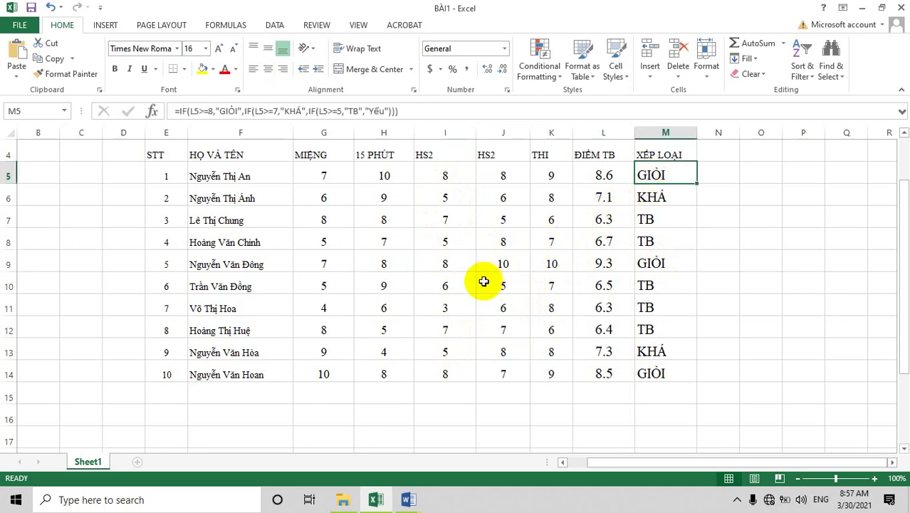
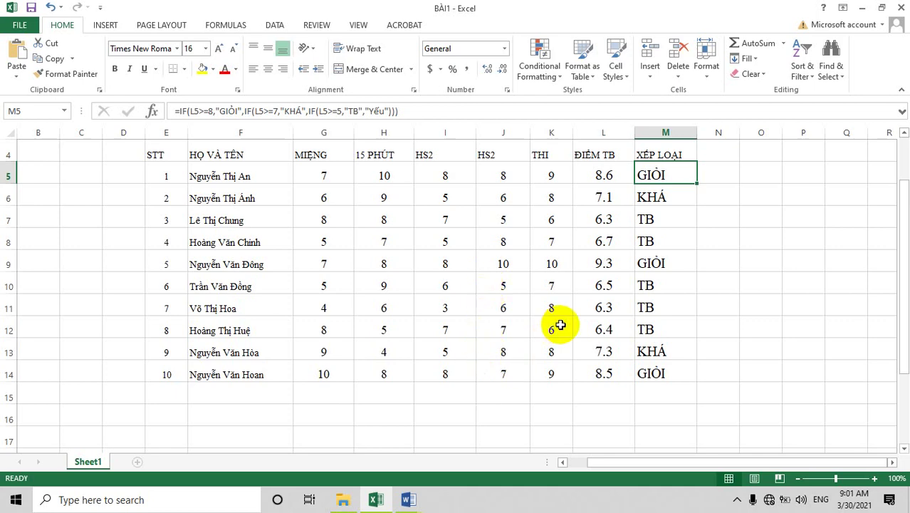
Enter the label 'ĐIỂM TRUNG CHUNG' in cell J16 below the grade table.
{"action": "scroll", "coordinate": [552, 342], "scroll_direction": "down", "scroll_amount": 1}
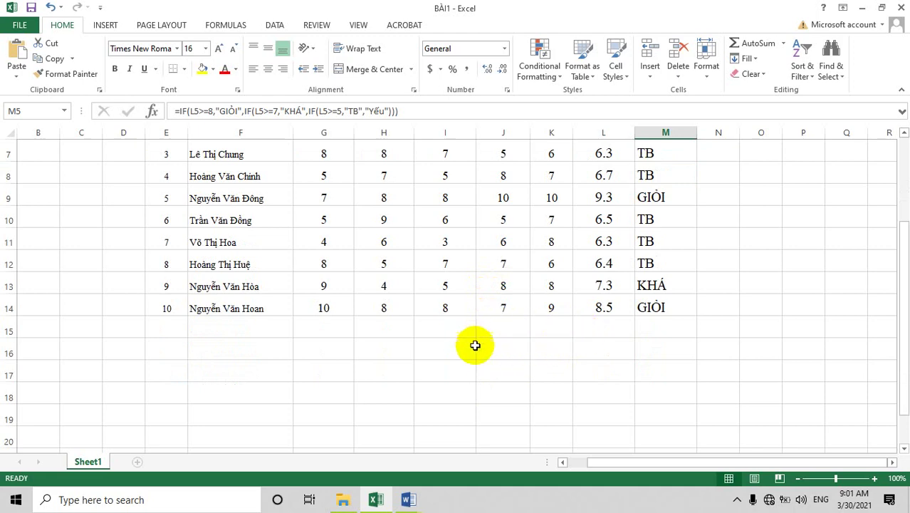
{"action": "left_click", "coordinate": [501, 344]}
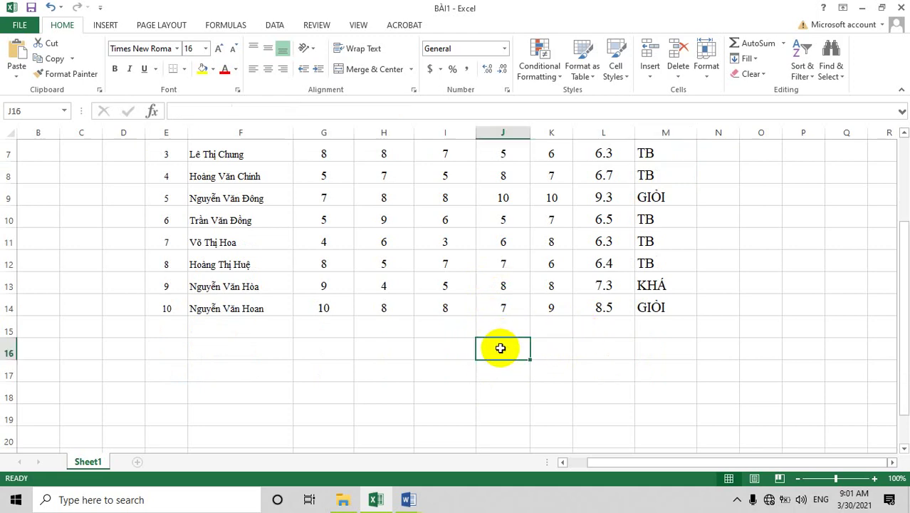
{"action": "type", "text": "D"}
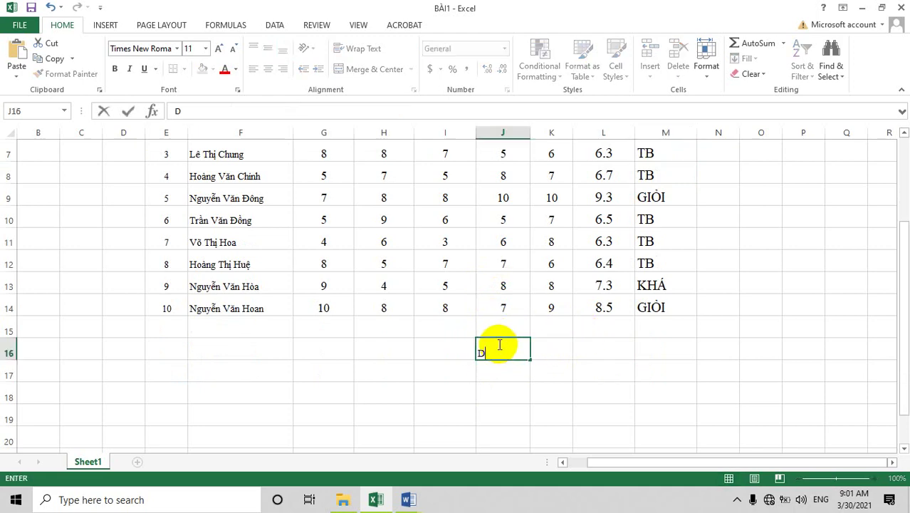
{"action": "type", "text": "IỂ"}
{"action": "type", "text": "M TRUN"}
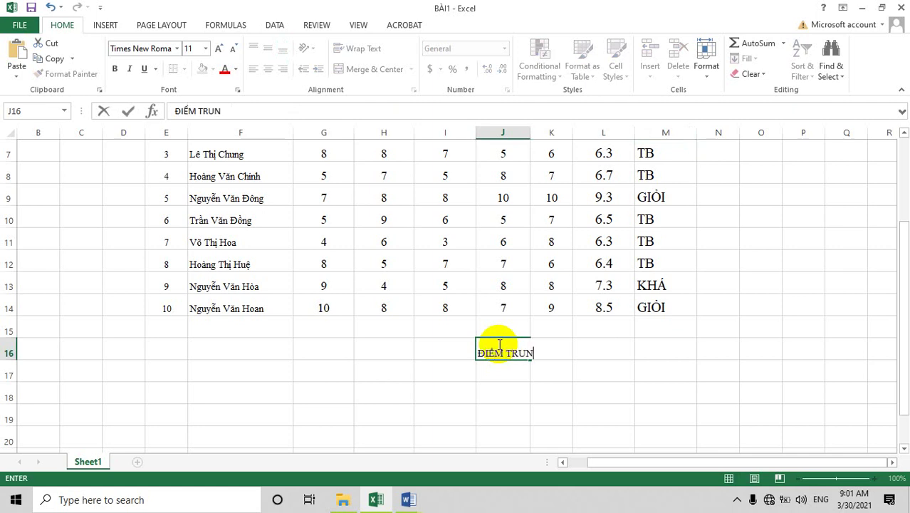
{"action": "type", "text": "G C"}
{"action": "type", "text": "HUNG"}
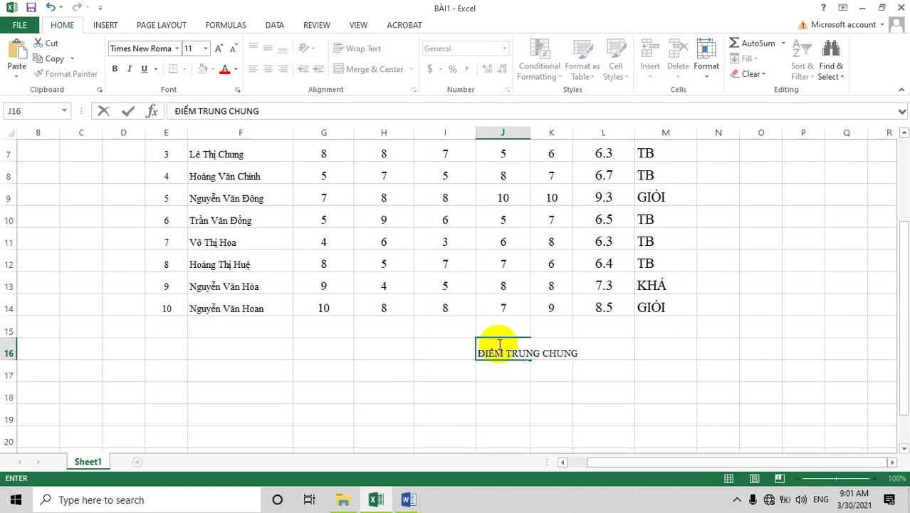
{"action": "left_click", "coordinate": [610, 368]}
Widen the ĐIỂM TB column L and centre the ĐIỂM TRUNG CHUNG label in J16.
{"action": "left_click", "coordinate": [605, 349]}
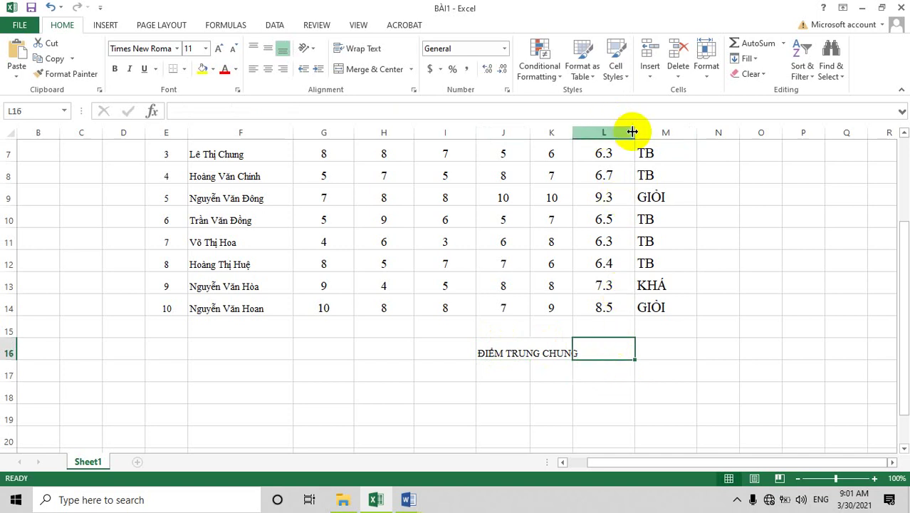
{"action": "left_click_drag", "start_coordinate": [634, 131], "coordinate": [697, 131]}
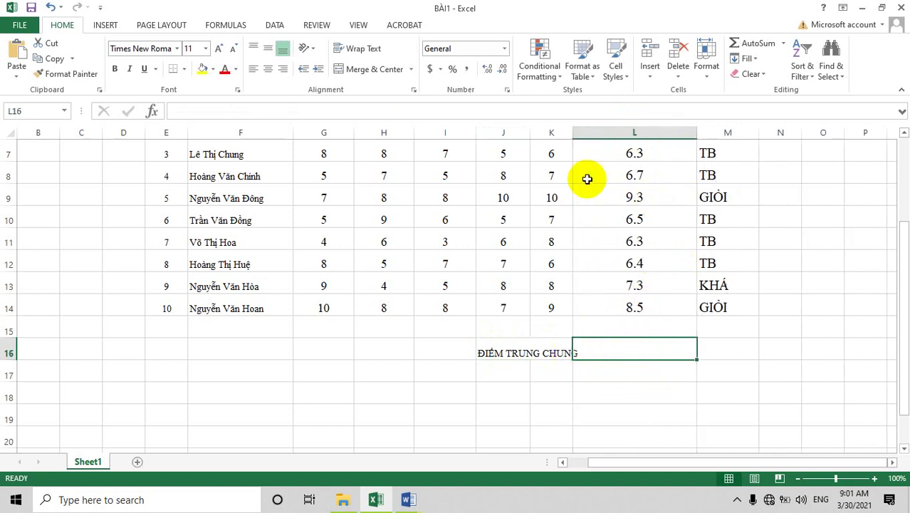
{"action": "left_click", "coordinate": [493, 351]}
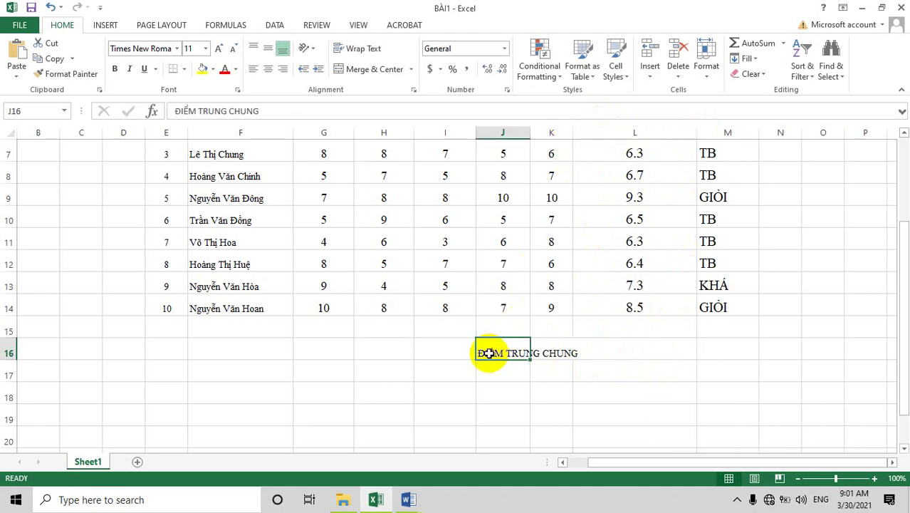
{"action": "left_click", "coordinate": [339, 73]}
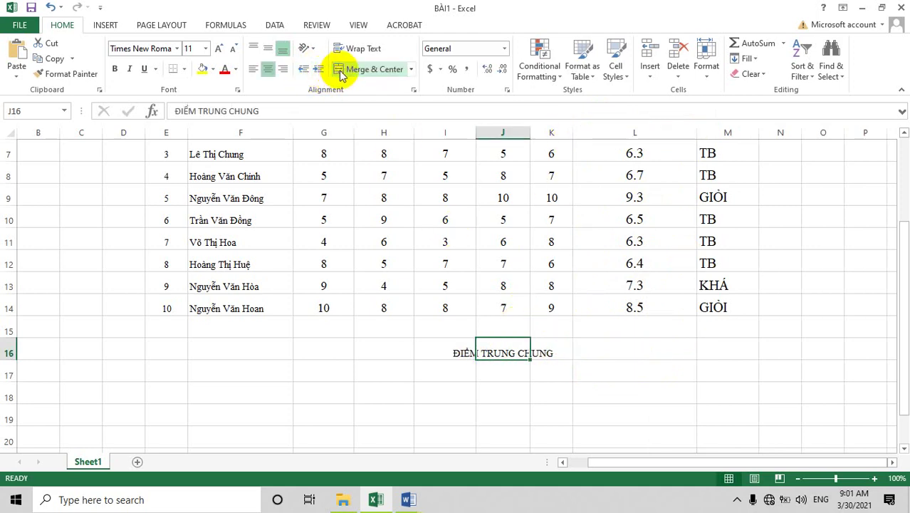
{"action": "left_click", "coordinate": [602, 346]}
{"action": "scroll", "coordinate": [614, 369], "scroll_direction": "up", "scroll_amount": 2}
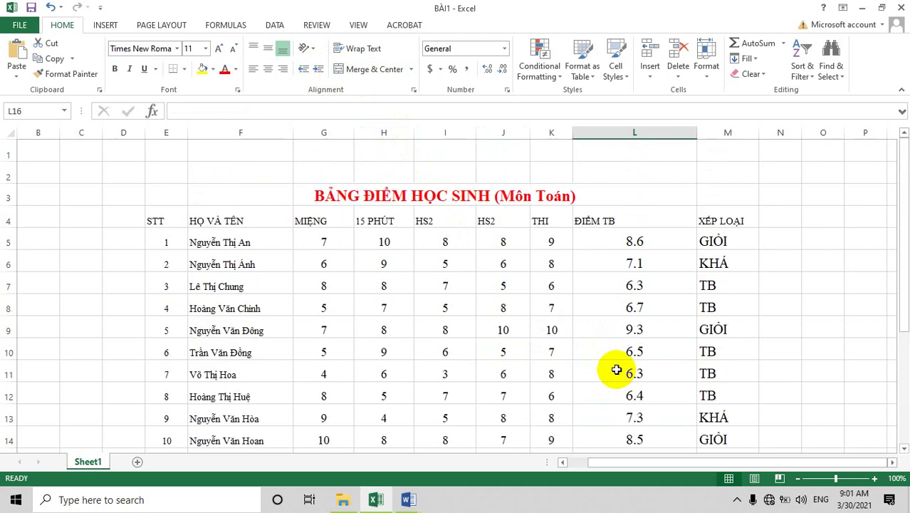
{"action": "scroll", "coordinate": [614, 369], "scroll_direction": "down", "scroll_amount": 1}
{"action": "scroll", "coordinate": [615, 376], "scroll_direction": "down", "scroll_amount": 1}
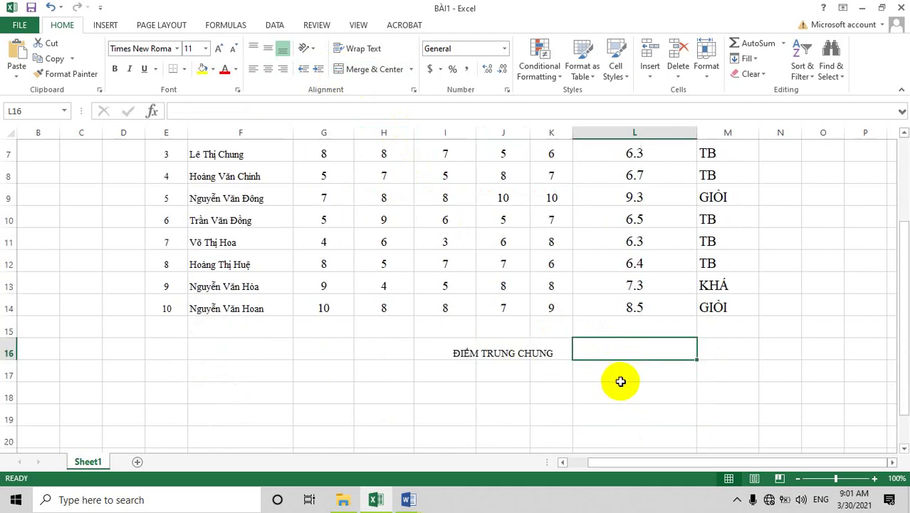
Start typing =AVERAGE( in L16, undoing the #NAME? error from the first attempt.
{"action": "type", "text": "="}
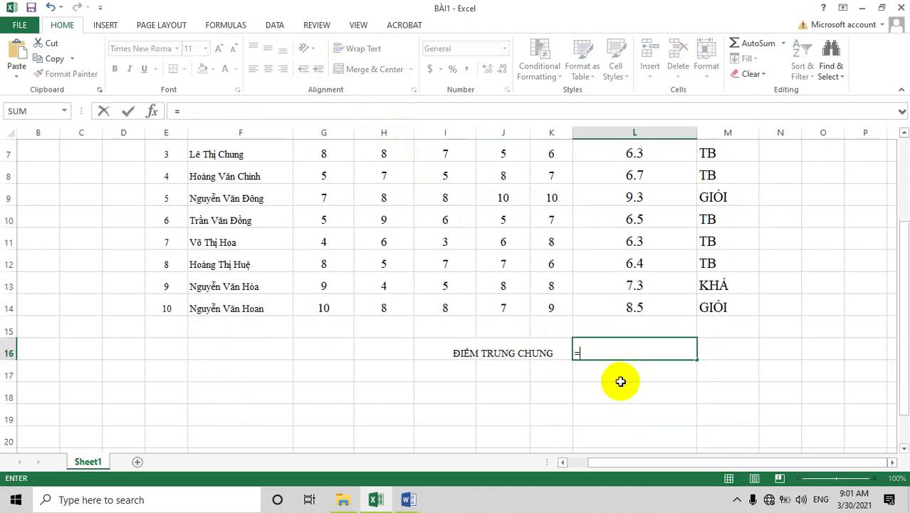
{"action": "type", "text": "A"}
{"action": "type", "text": "V"}
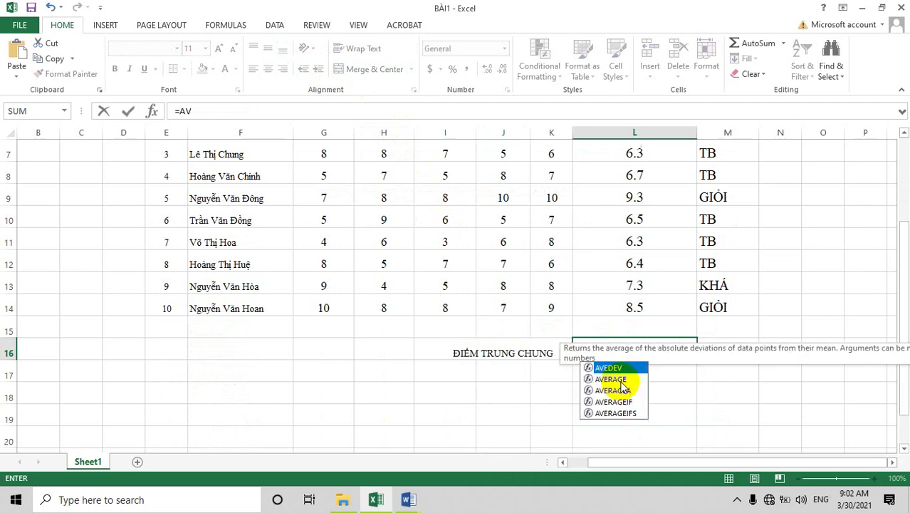
{"action": "left_click", "coordinate": [618, 380]}
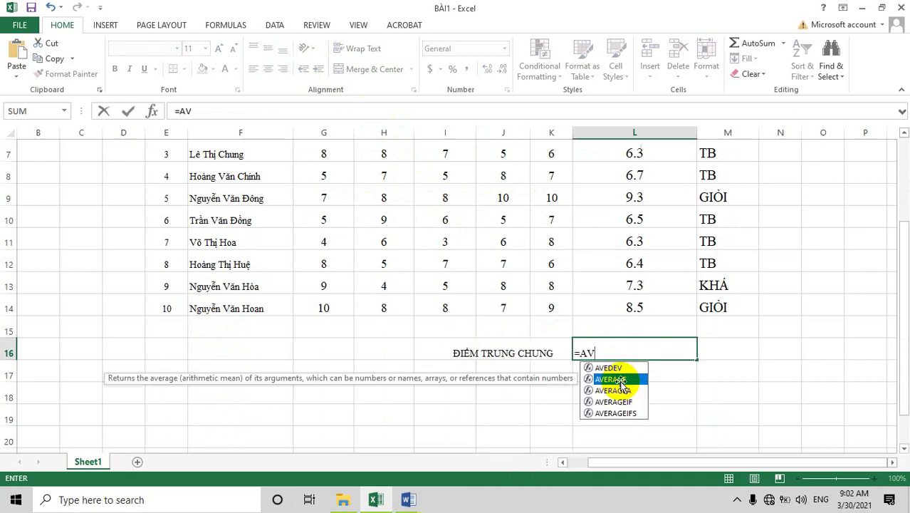
{"action": "key", "text": "Return"}
{"action": "key", "text": "ctrl+z"}
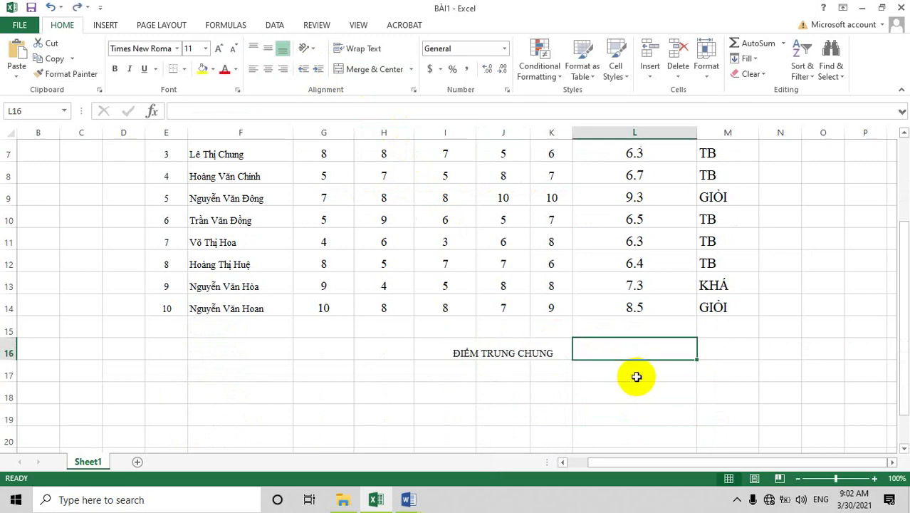
{"action": "type", "text": "="}
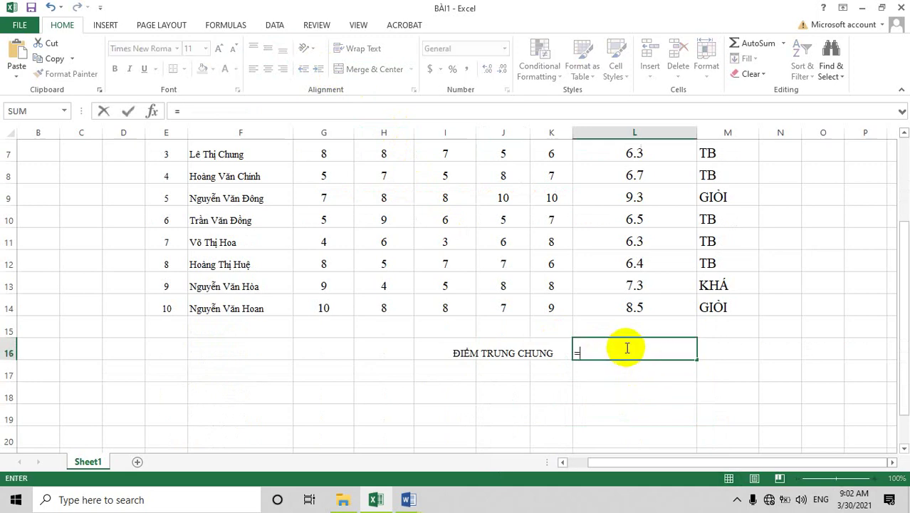
{"action": "type", "text": "A"}
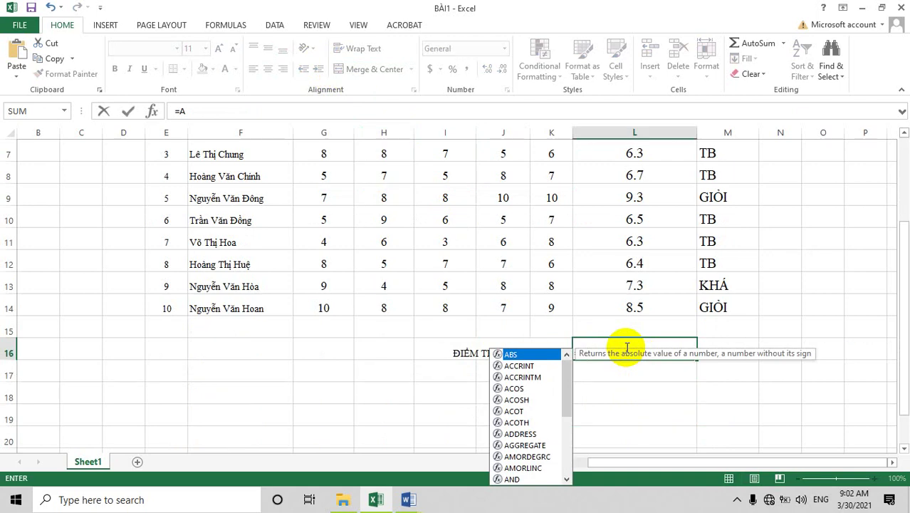
{"action": "type", "text": "V"}
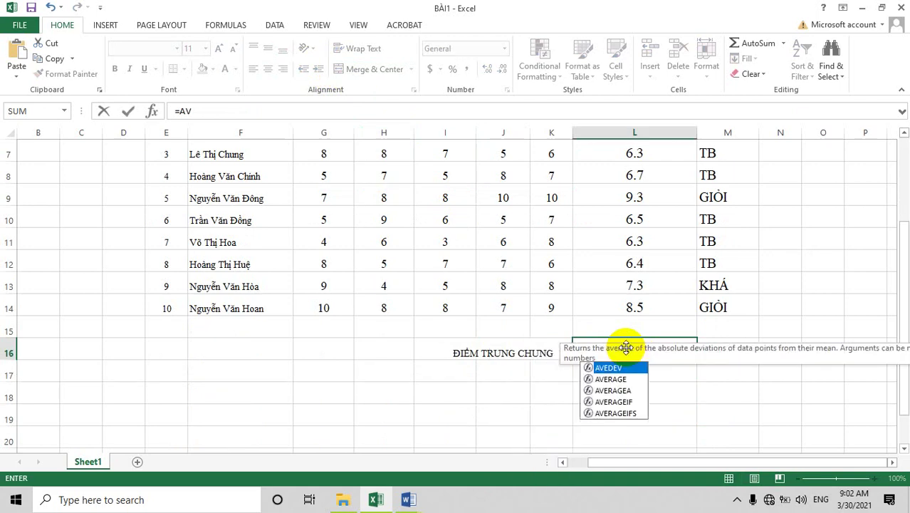
{"action": "type", "text": "RA"}
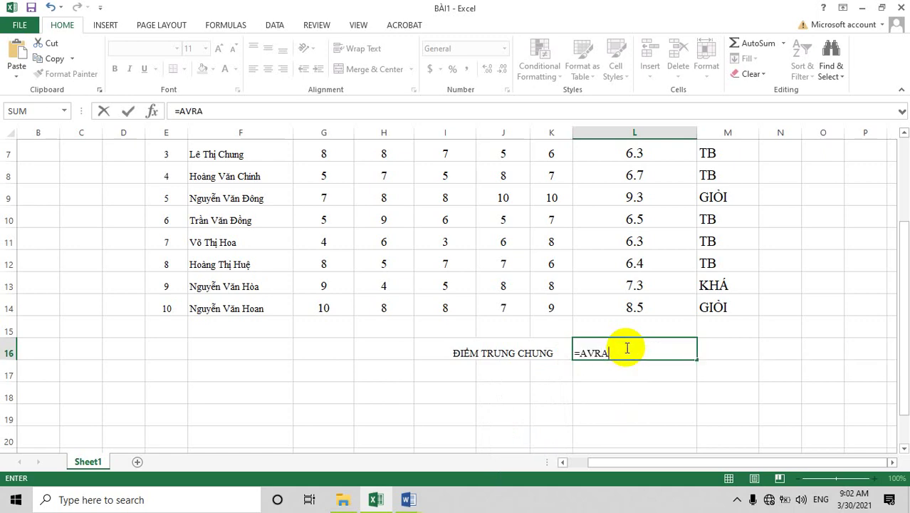
{"action": "key", "text": "BackSpace"}
{"action": "key", "text": "BackSpace"}
{"action": "type", "text": "E"}
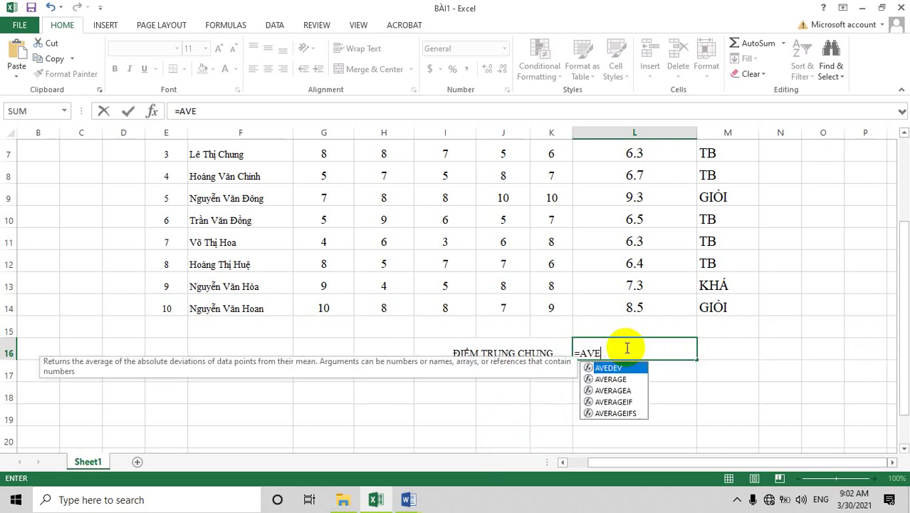
{"action": "type", "text": "R"}
{"action": "type", "text": "RA"}
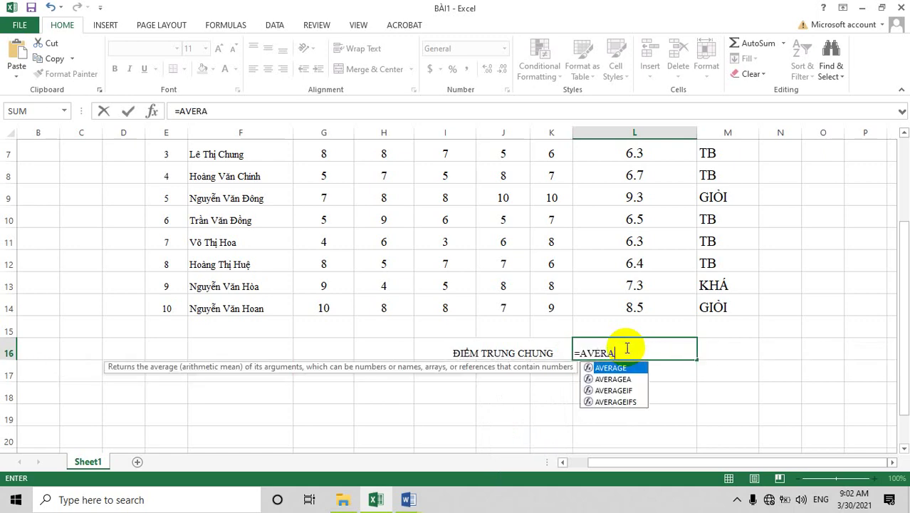
{"action": "type", "text": "GE"}
{"action": "type", "text": "("}
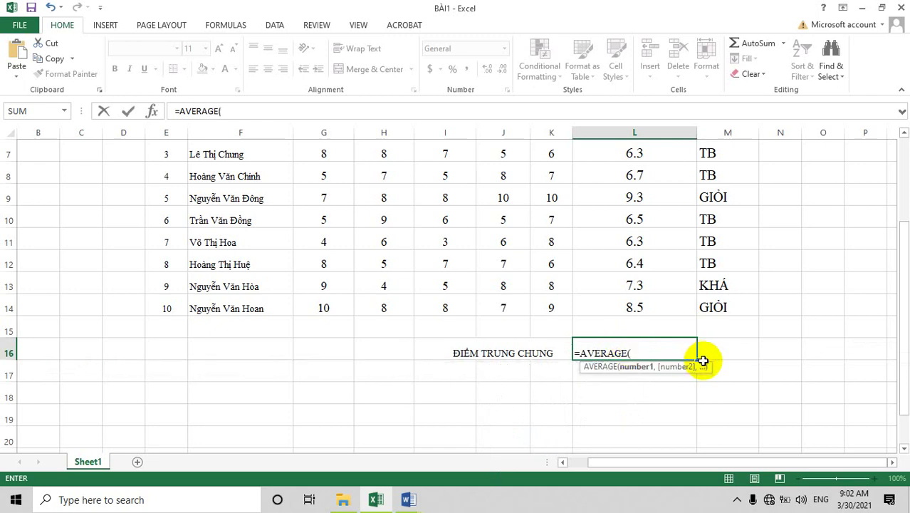
Complete the L16 formula as =AVERAGE(L5:L14) over the ĐIỂM TB scores.
{"action": "scroll", "coordinate": [703, 359], "scroll_direction": "up", "scroll_amount": 1}
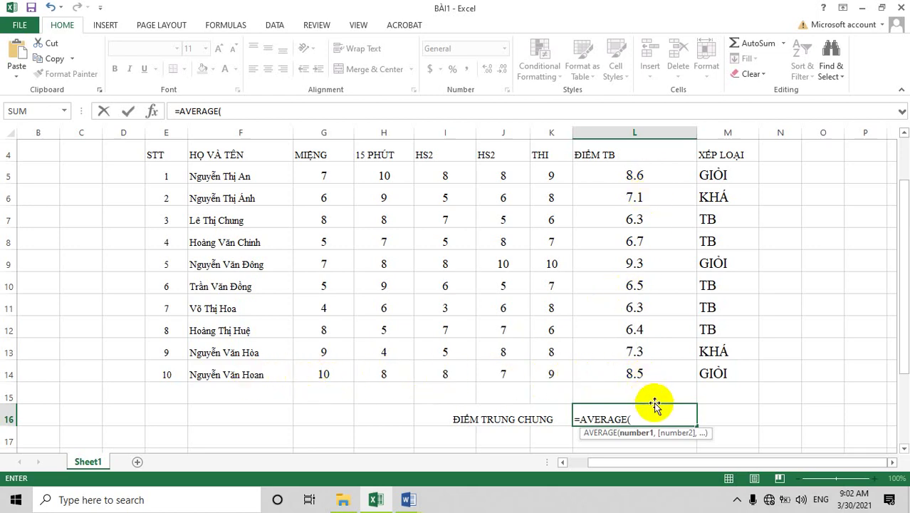
{"action": "scroll", "coordinate": [655, 403], "scroll_direction": "down", "scroll_amount": 1}
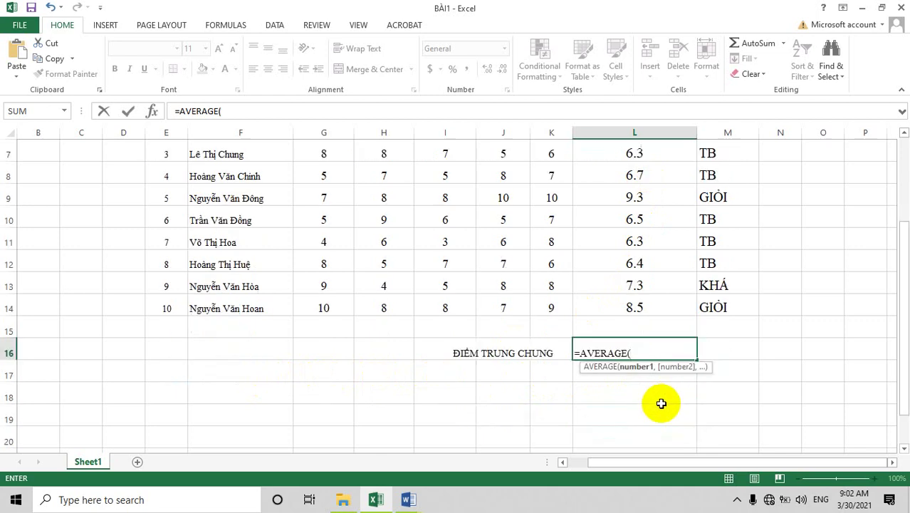
{"action": "type", "text": "L5"}
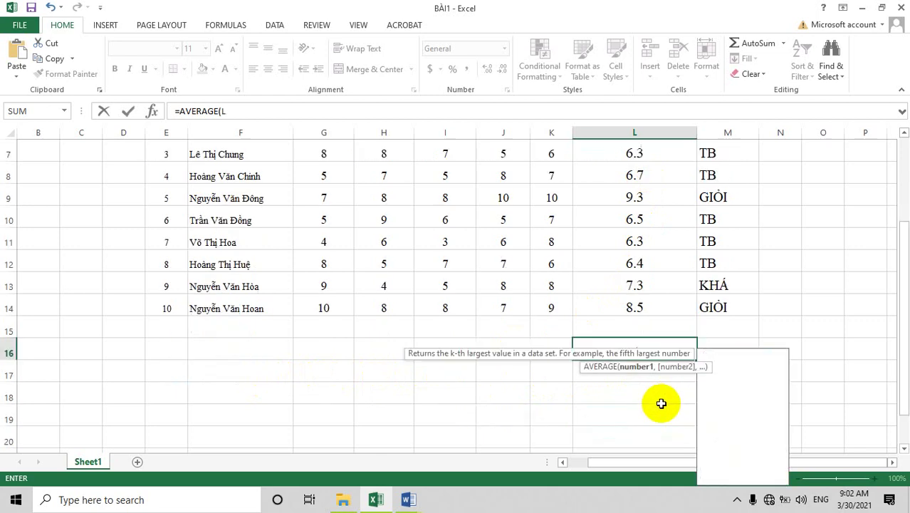
{"action": "type", "text": ":"}
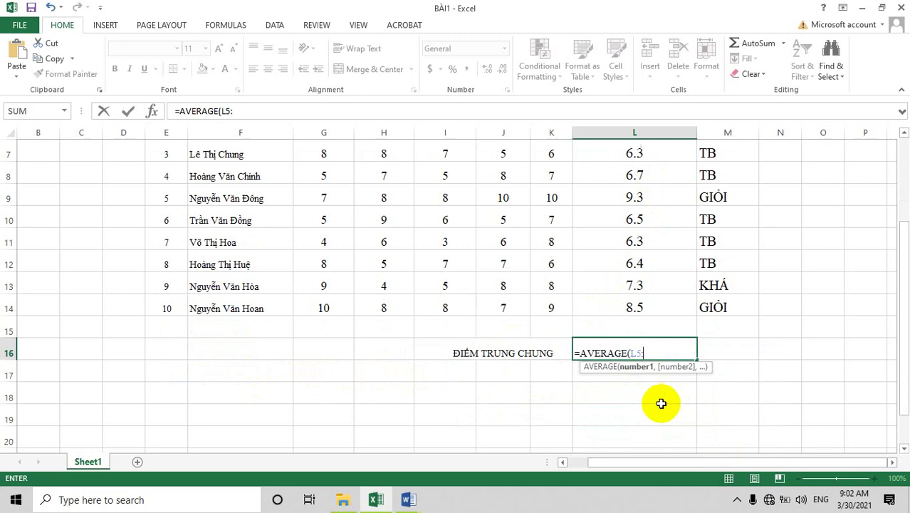
{"action": "type", "text": "L"}
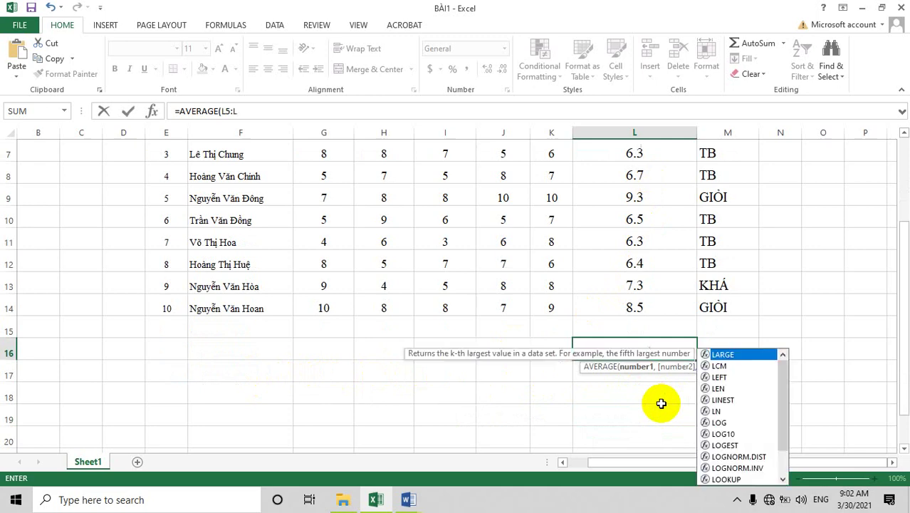
{"action": "type", "text": "14"}
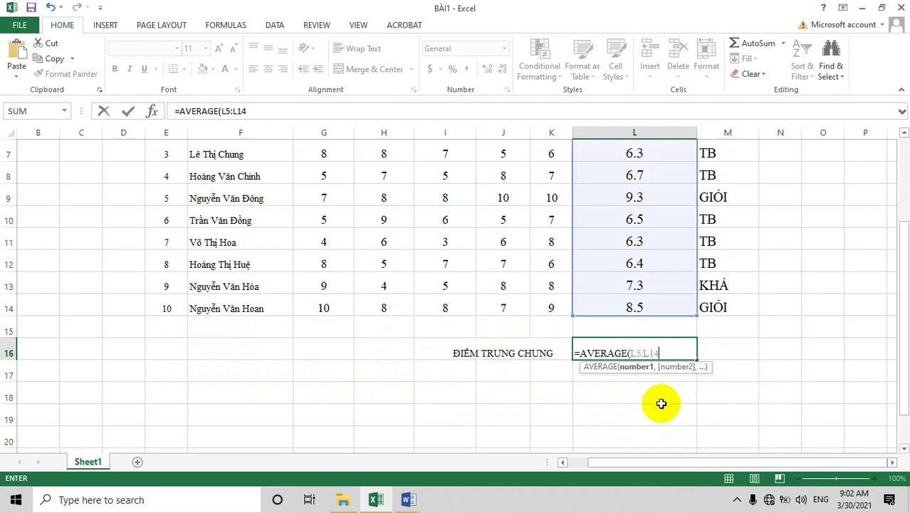
{"action": "type", "text": ")"}
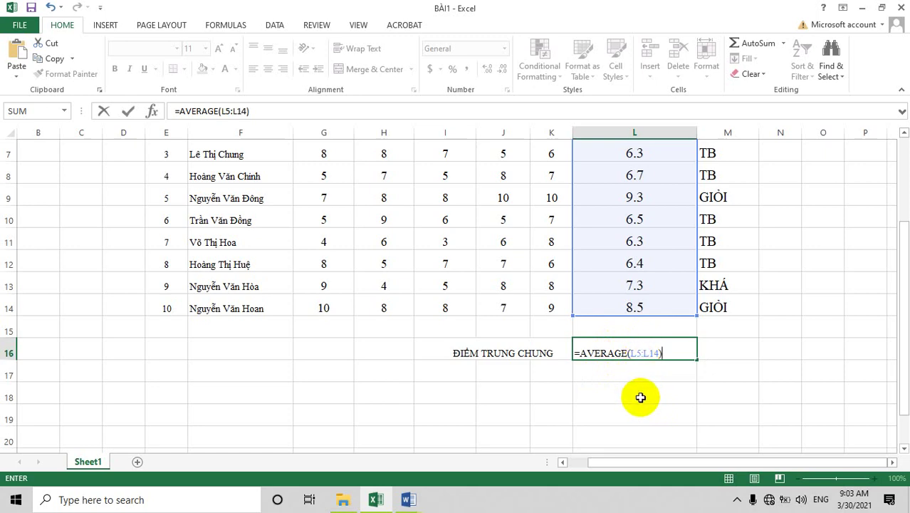
{"action": "scroll", "coordinate": [631, 260], "scroll_direction": "up", "scroll_amount": 1}
{"action": "scroll", "coordinate": [634, 259], "scroll_direction": "up", "scroll_amount": 1}
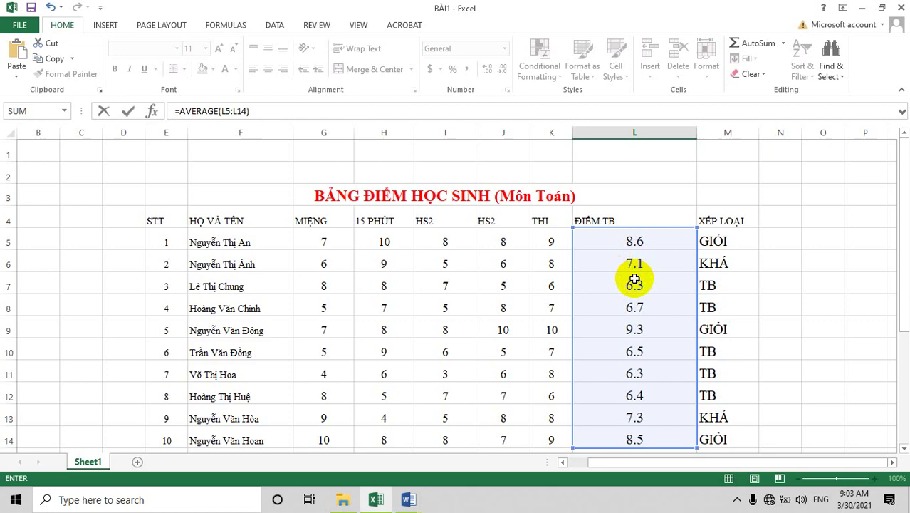
{"action": "scroll", "coordinate": [635, 280], "scroll_direction": "down", "scroll_amount": 1}
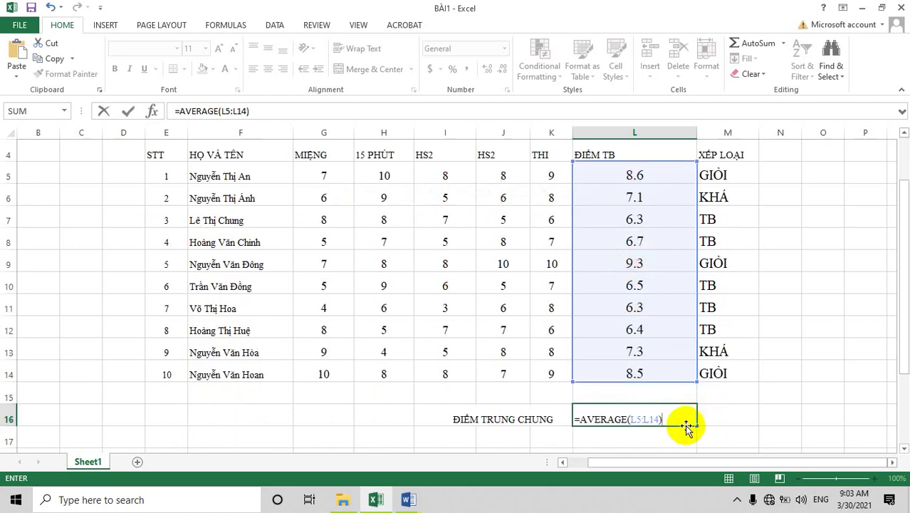
{"action": "scroll", "coordinate": [686, 424], "scroll_direction": "down", "scroll_amount": 1}
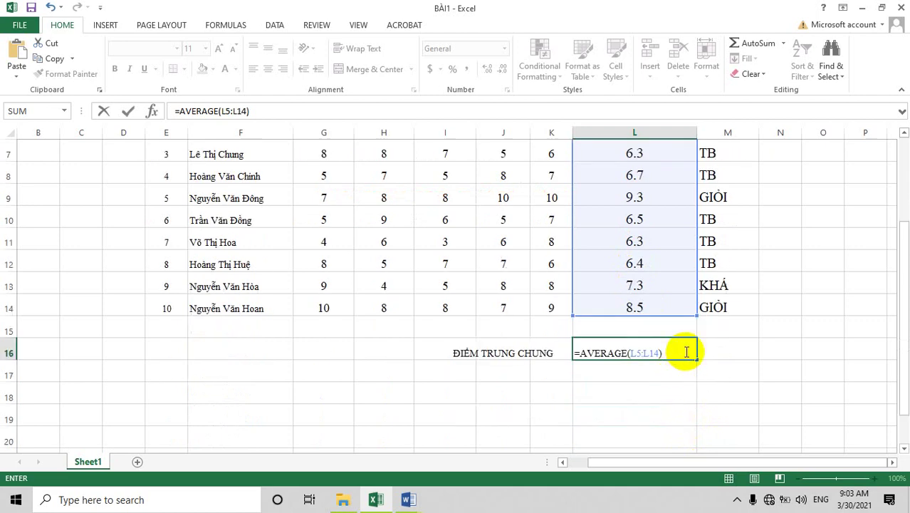
Confirm the average formula and set L16's 7.3 result to font size 20.
{"action": "key", "text": "Return"}
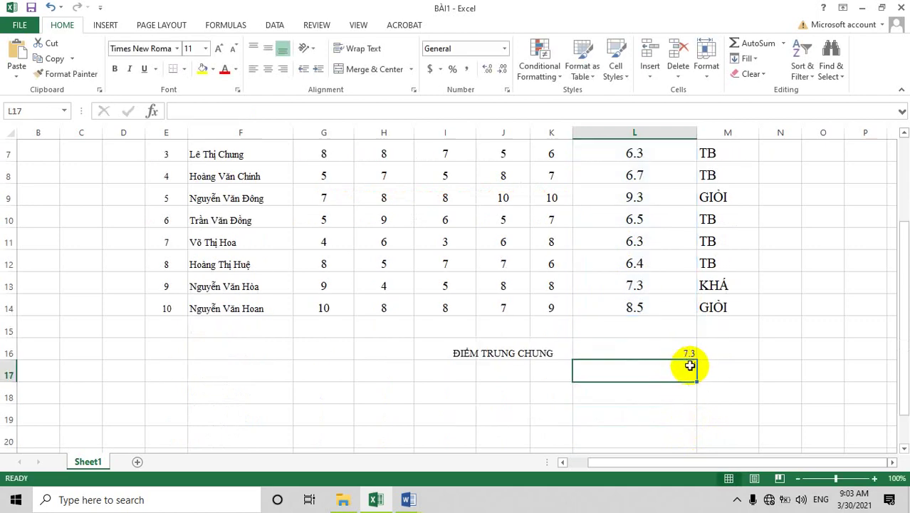
{"action": "left_click", "coordinate": [688, 353]}
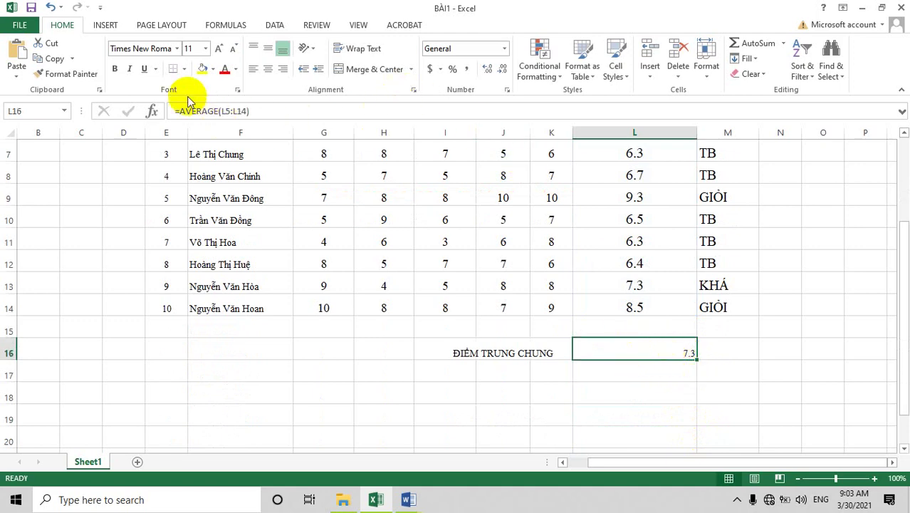
{"action": "left_click", "coordinate": [206, 48]}
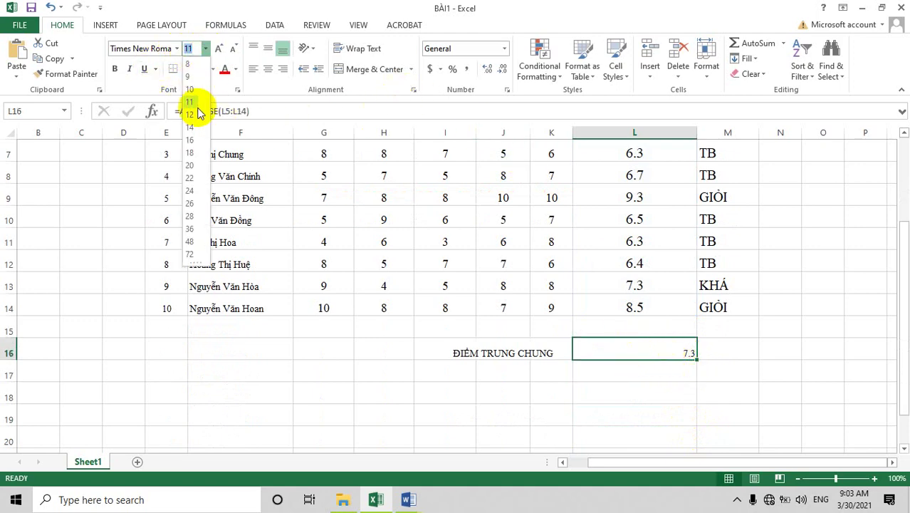
{"action": "left_click", "coordinate": [190, 165]}
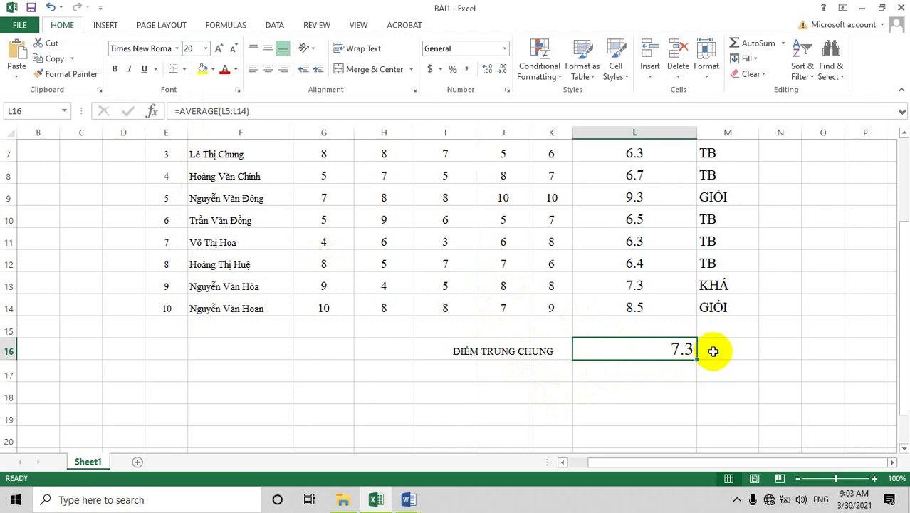
{"action": "left_click", "coordinate": [715, 349]}
{"action": "left_click", "coordinate": [682, 349]}
{"action": "double_click", "coordinate": [676, 348]}
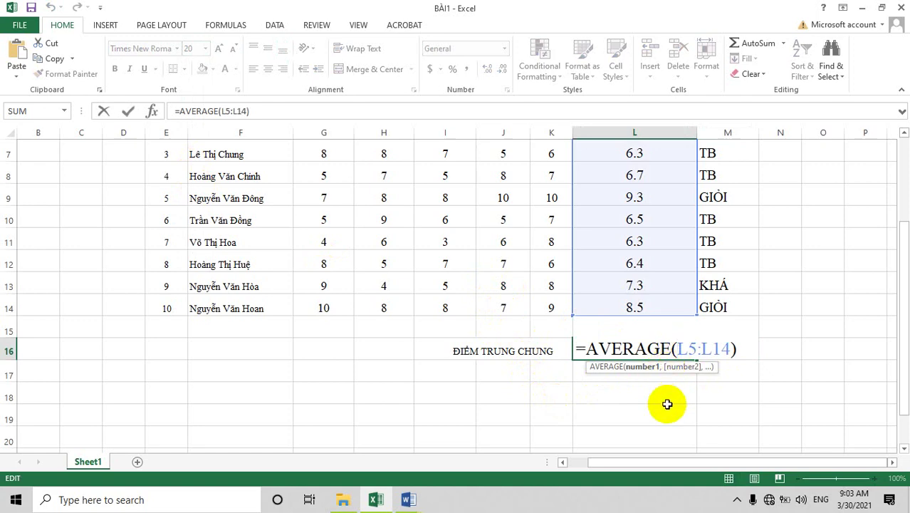
{"action": "scroll", "coordinate": [667, 404], "scroll_direction": "down", "scroll_amount": 1}
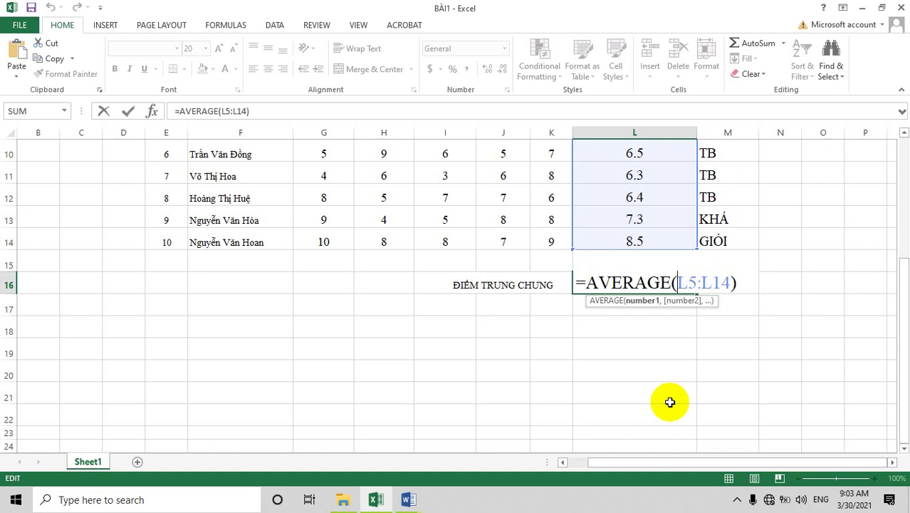
Remove the stray M17 reference and reconfirm =AVERAGE(L5:L14) in L16, showing 7.3.
{"action": "left_click", "coordinate": [546, 285]}
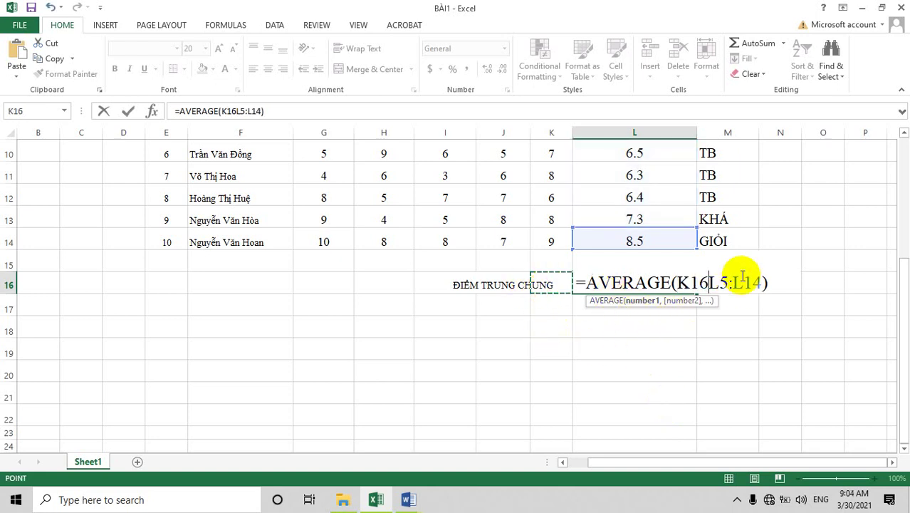
{"action": "left_click", "coordinate": [701, 300]}
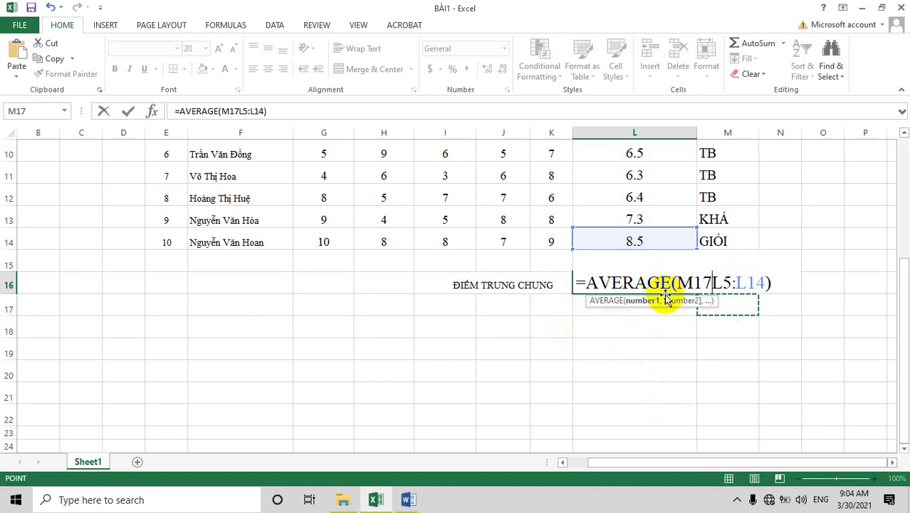
{"action": "key", "text": "BackSpace"}
{"action": "key", "text": "BackSpace"}
{"action": "key", "text": "BackSpace"}
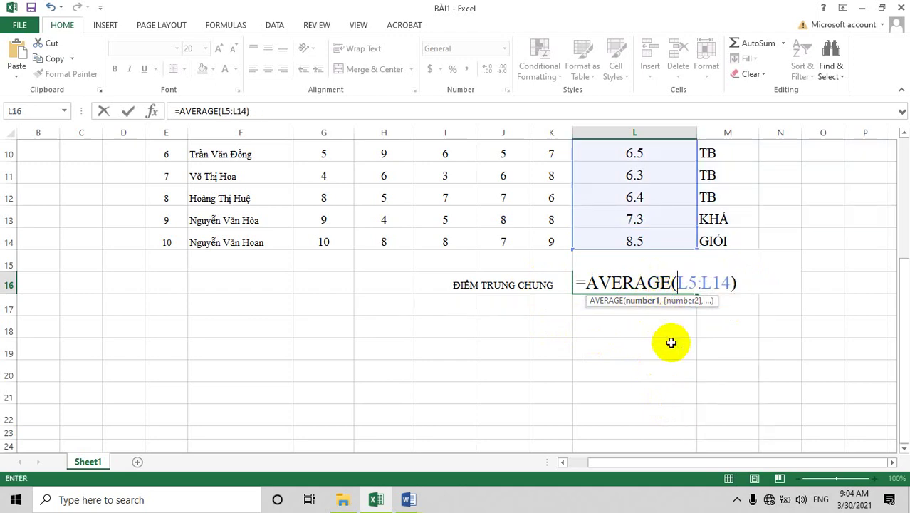
{"action": "key", "text": "Return"}
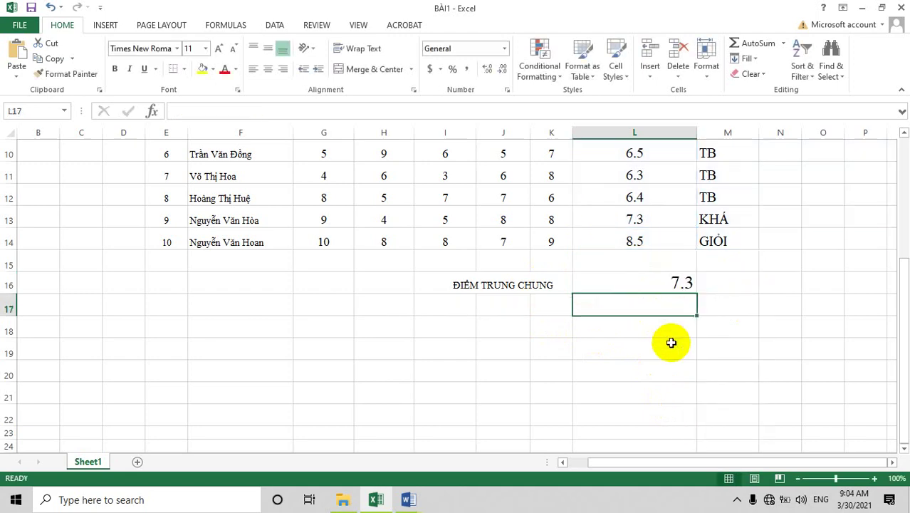
Rename the J16 label to 'ĐIỂM TRUNG BÌNH CHUNG'.
{"action": "left_click", "coordinate": [520, 287]}
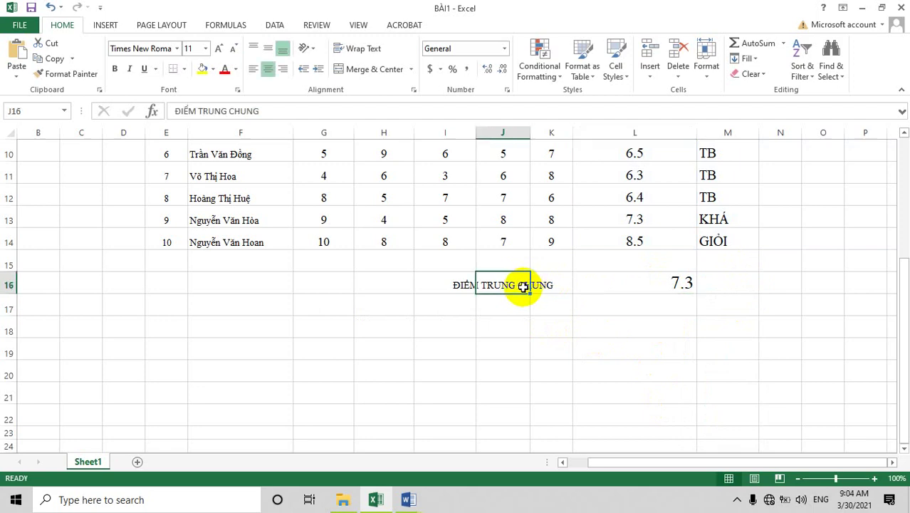
{"action": "left_click", "coordinate": [465, 284]}
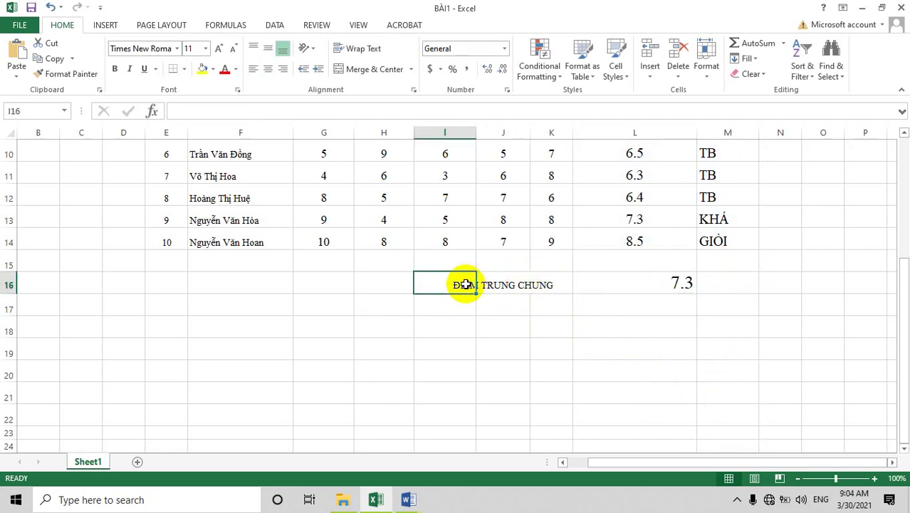
{"action": "left_click", "coordinate": [492, 286]}
{"action": "left_click", "coordinate": [271, 110]}
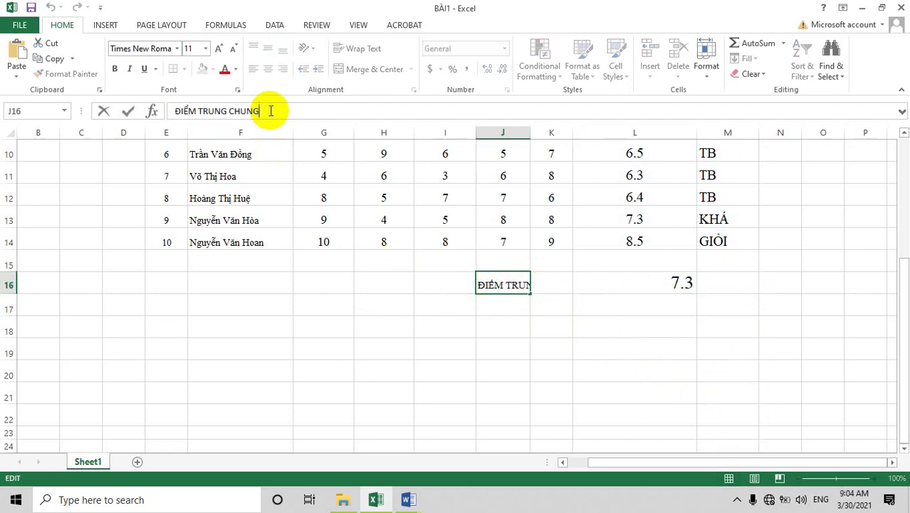
{"action": "key", "text": "BackSpace"}
{"action": "key", "text": "BackSpace"}
{"action": "key", "text": "BackSpace"}
{"action": "key", "text": "BackSpace"}
{"action": "key", "text": "BackSpace"}
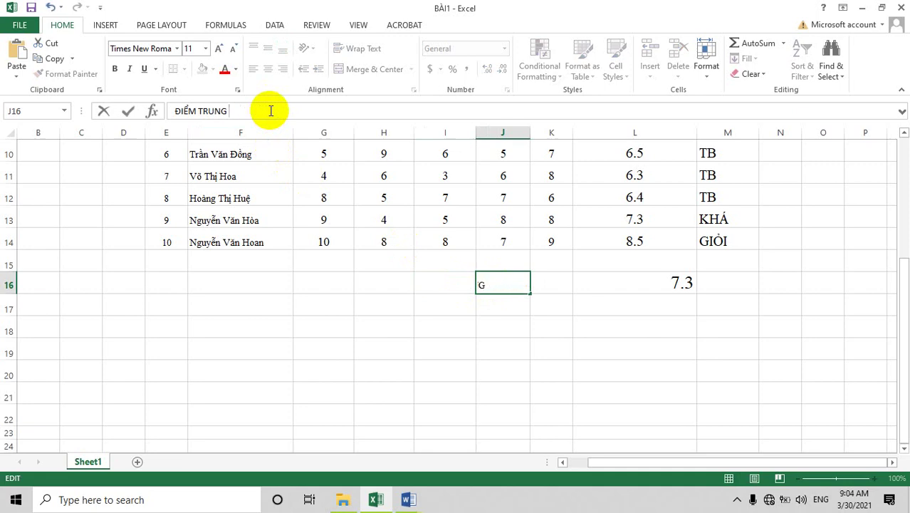
{"action": "type", "text": "BÌNH "}
{"action": "type", "text": "CHUNG"}
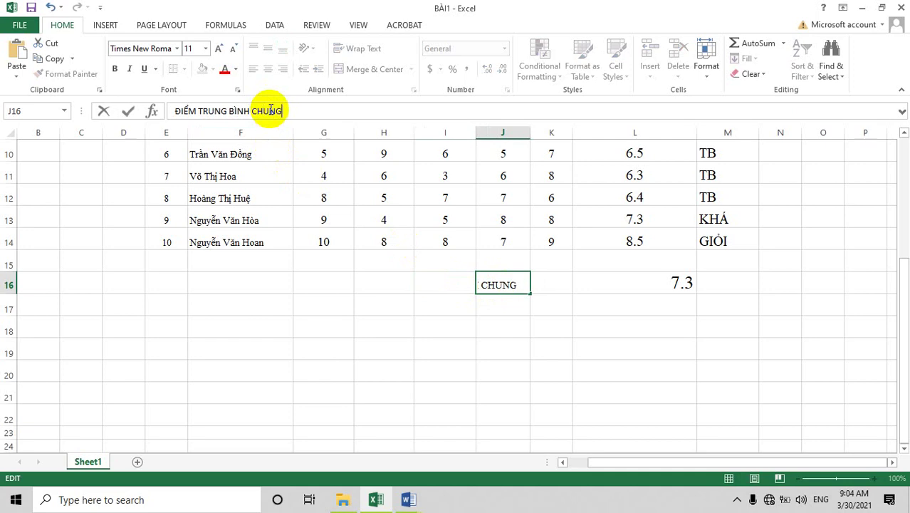
{"action": "key", "text": "Return"}
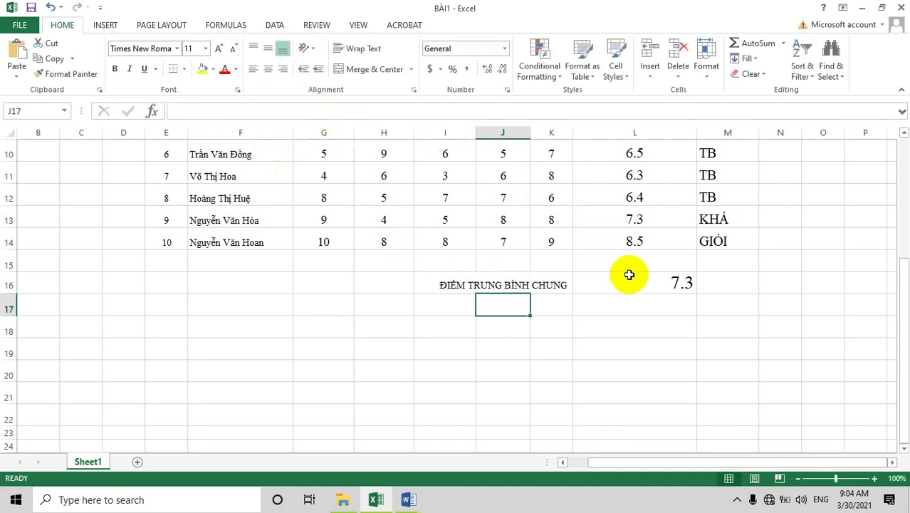
{"action": "left_click", "coordinate": [630, 275]}
{"action": "scroll", "coordinate": [660, 340], "scroll_direction": "up", "scroll_amount": 2}
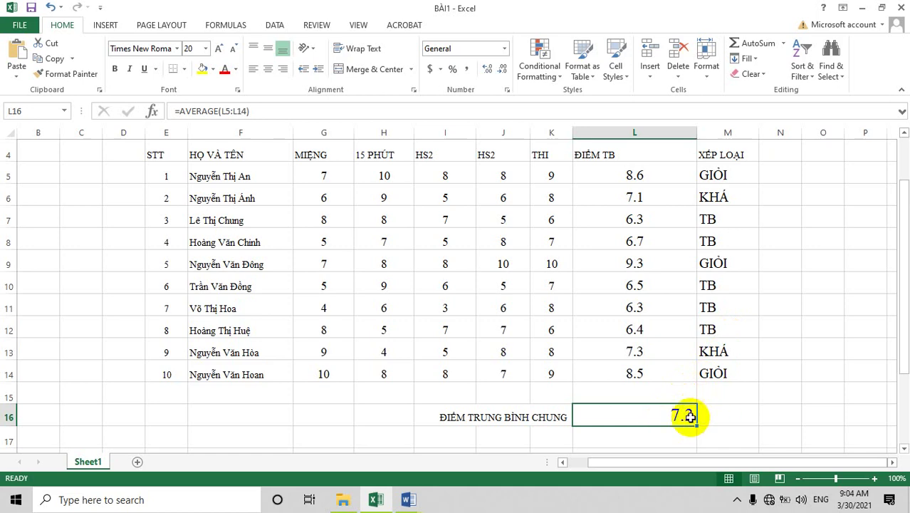
Open L16's =AVERAGE(L5:L14) formula for editing and view its L5:L14 range.
{"action": "double_click", "coordinate": [654, 418]}
{"action": "scroll", "coordinate": [646, 427], "scroll_direction": "down", "scroll_amount": 1}
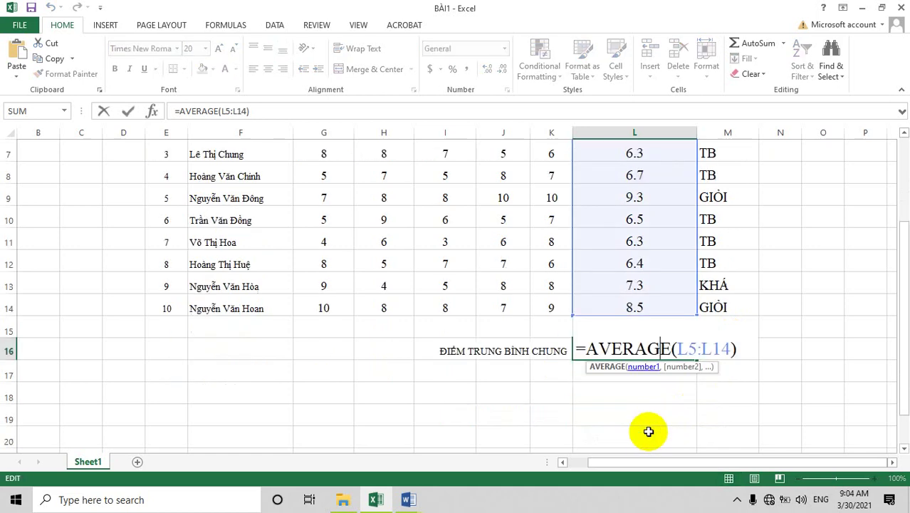
{"action": "scroll", "coordinate": [664, 413], "scroll_direction": "down", "scroll_amount": 1}
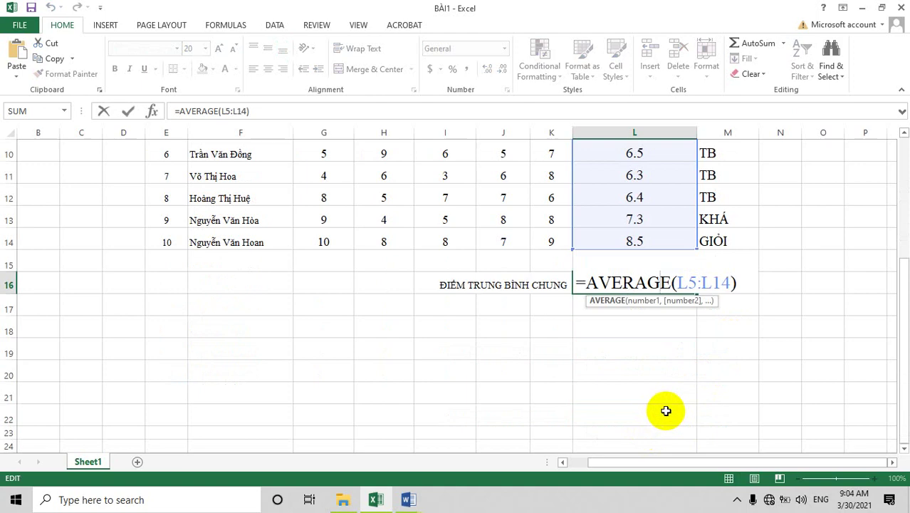
{"action": "scroll", "coordinate": [665, 412], "scroll_direction": "down", "scroll_amount": 1}
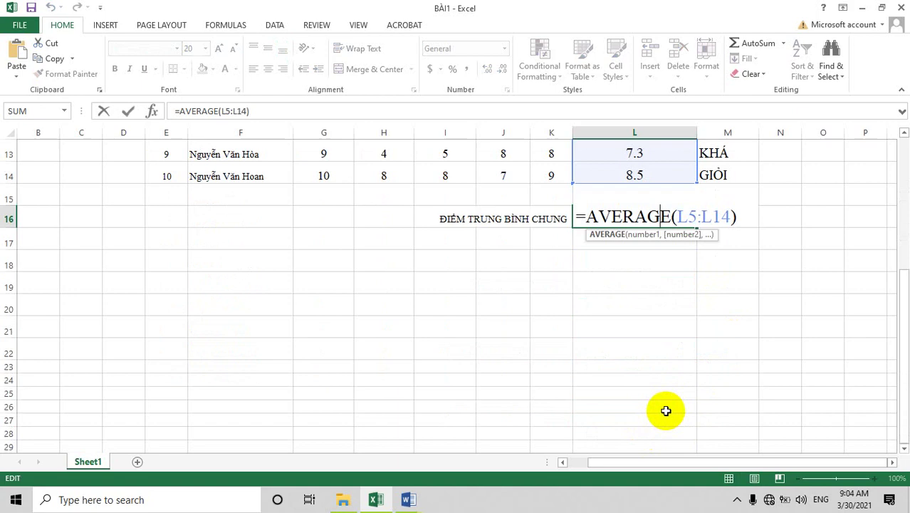
{"action": "scroll", "coordinate": [665, 411], "scroll_direction": "up", "scroll_amount": 2}
{"action": "scroll", "coordinate": [666, 410], "scroll_direction": "up", "scroll_amount": 1}
{"action": "scroll", "coordinate": [668, 406], "scroll_direction": "up", "scroll_amount": 1}
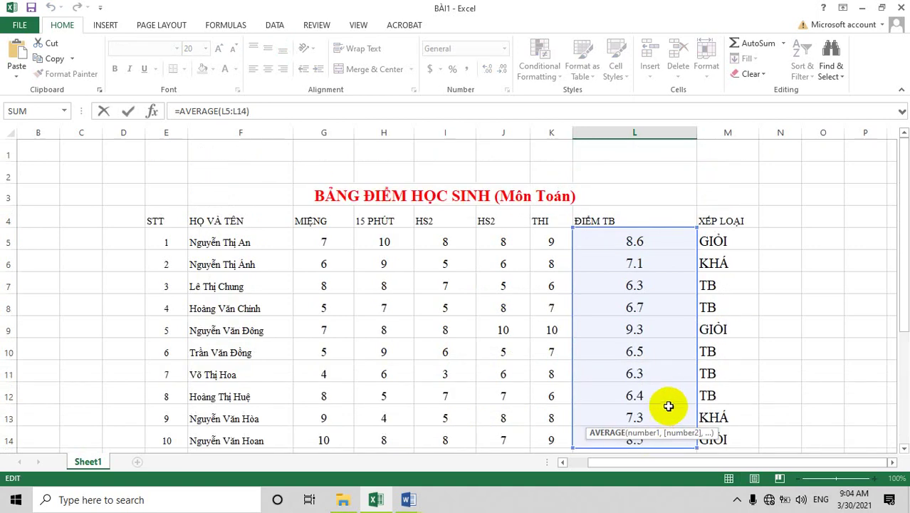
{"action": "scroll", "coordinate": [670, 402], "scroll_direction": "down", "scroll_amount": 2}
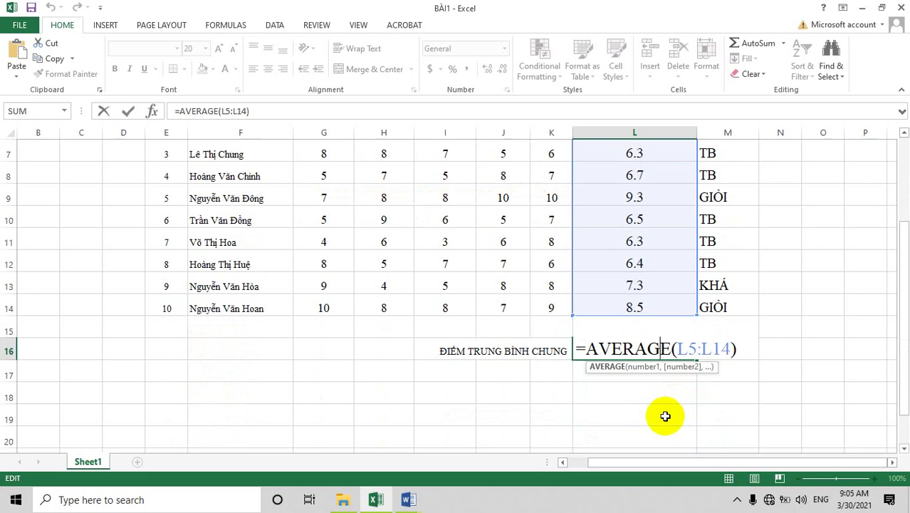
{"action": "key", "text": "Left"}
{"action": "key", "text": "Left"}
{"action": "key", "text": "Left"}
Enter the class-total label 'TỔNG ĐIỂM CẢ LỚP' in cell I17.
{"action": "left_click", "coordinate": [768, 325]}
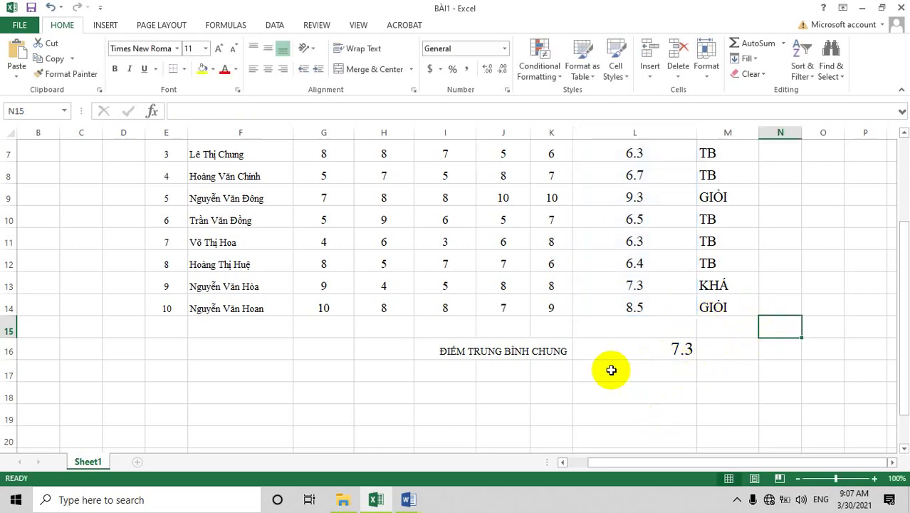
{"action": "scroll", "coordinate": [610, 370], "scroll_direction": "down", "scroll_amount": 1}
{"action": "left_click", "coordinate": [459, 308]}
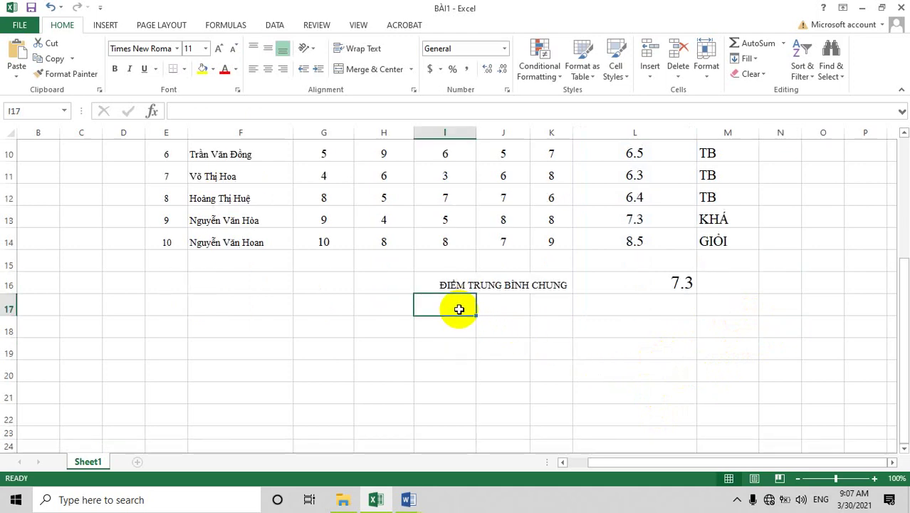
{"action": "type", "text": "T"}
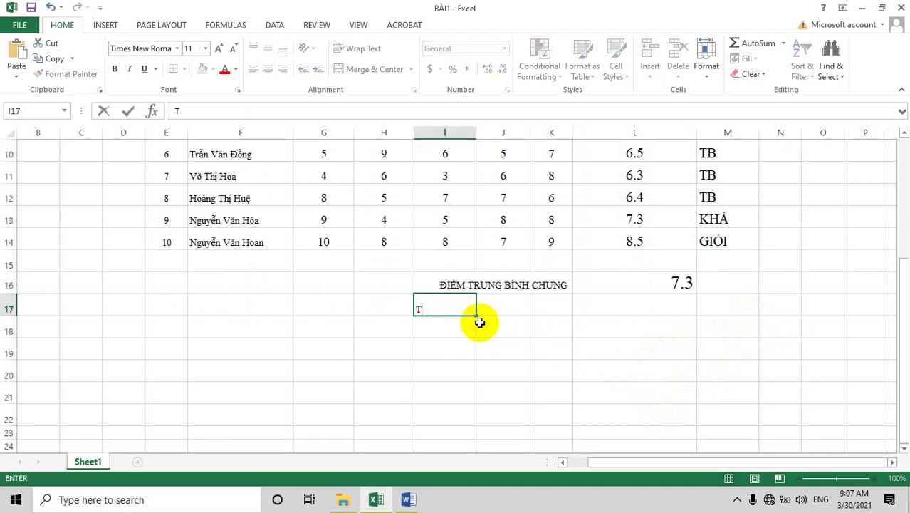
{"action": "type", "text": "ONG"}
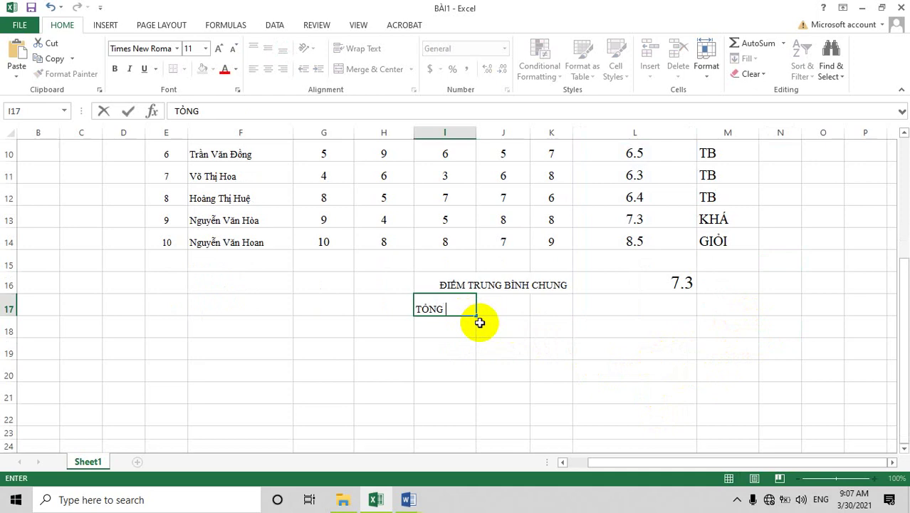
{"action": "type", "text": " ĐIỂ"}
{"action": "type", "text": "M CA"}
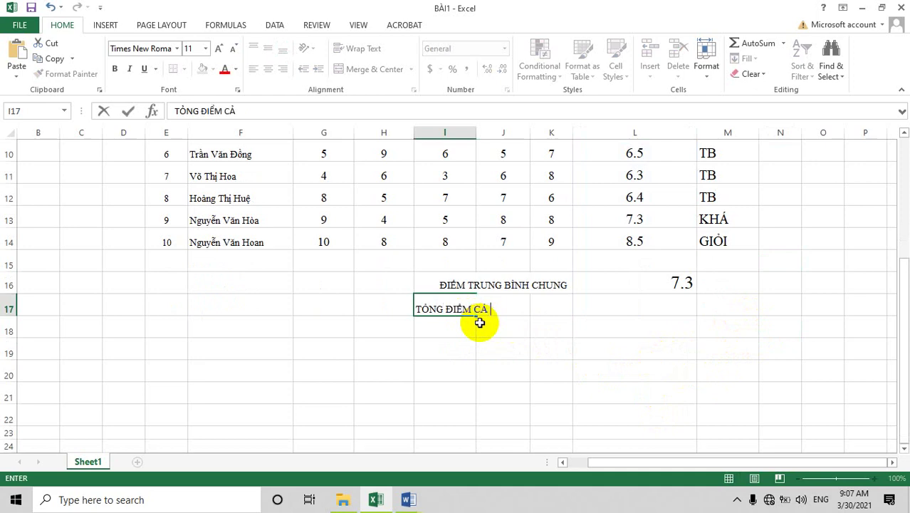
{"action": "type", "text": " LỚP"}
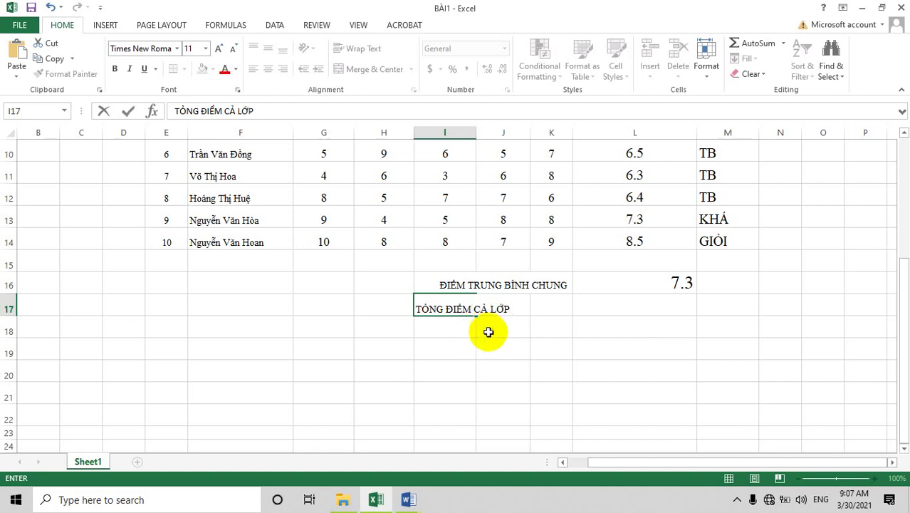
{"action": "left_click", "coordinate": [556, 307]}
{"action": "left_click", "coordinate": [458, 310]}
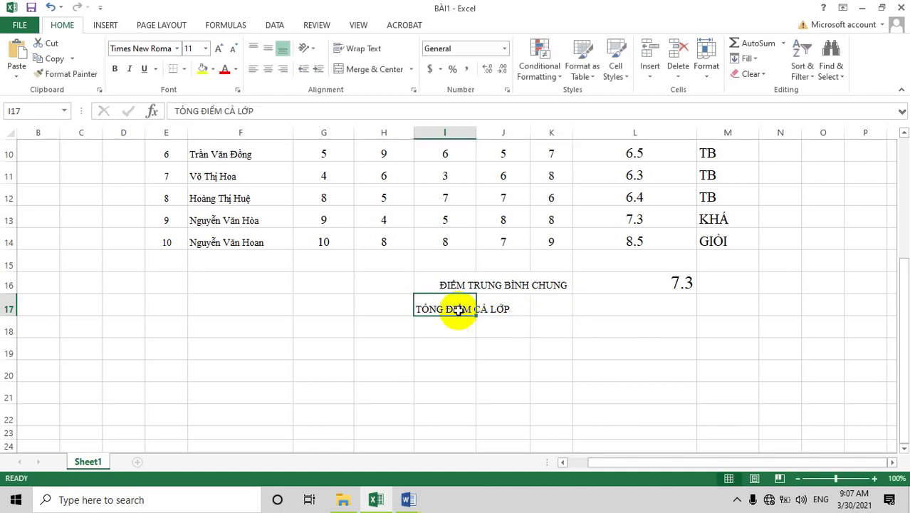
{"action": "left_click", "coordinate": [641, 307]}
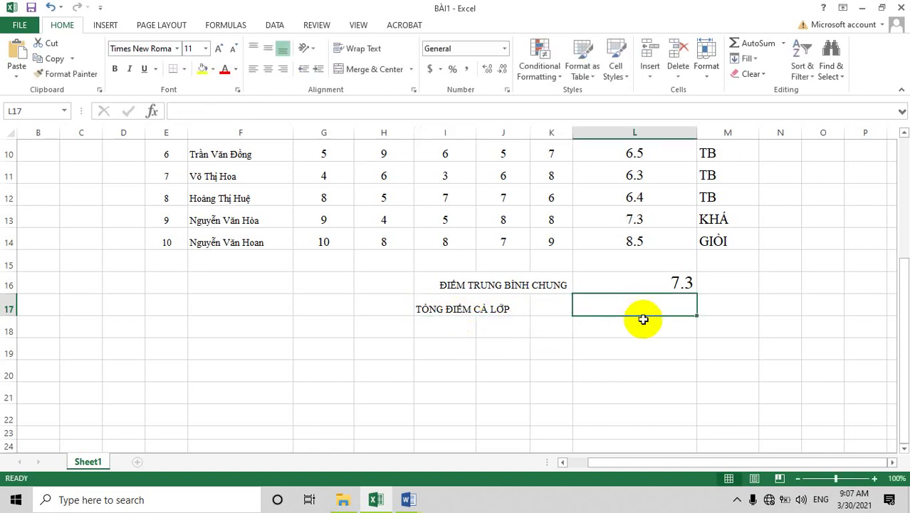
Set L17 to font size 18 and enter =SUM(L5:L14), giving the class total 73.
{"action": "left_click", "coordinate": [205, 49]}
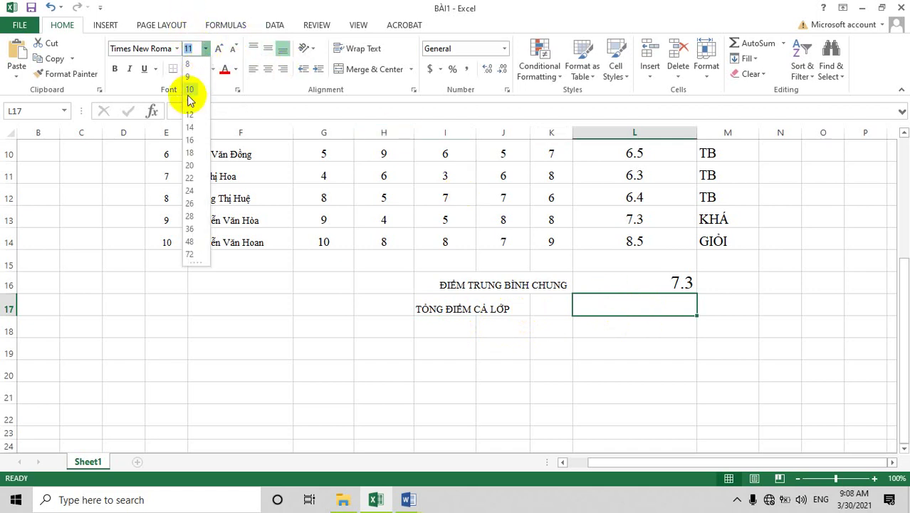
{"action": "left_click", "coordinate": [189, 153]}
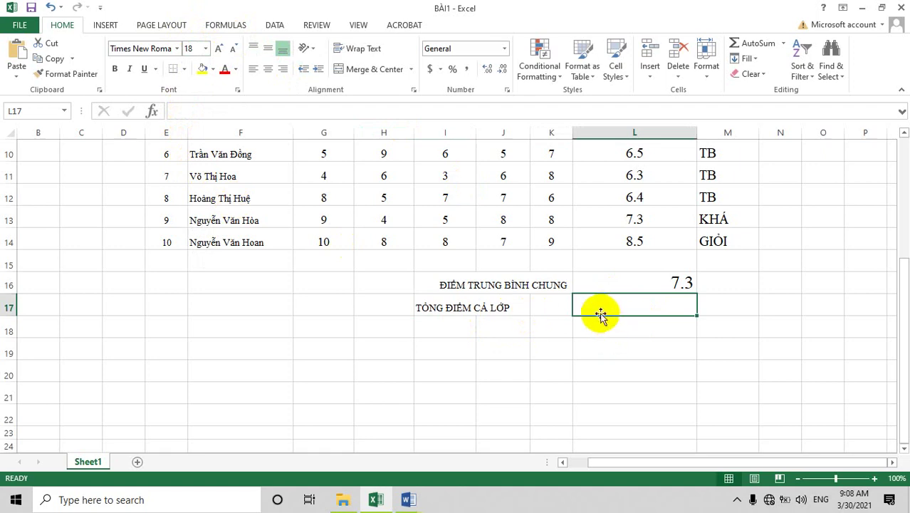
{"action": "type", "text": "="}
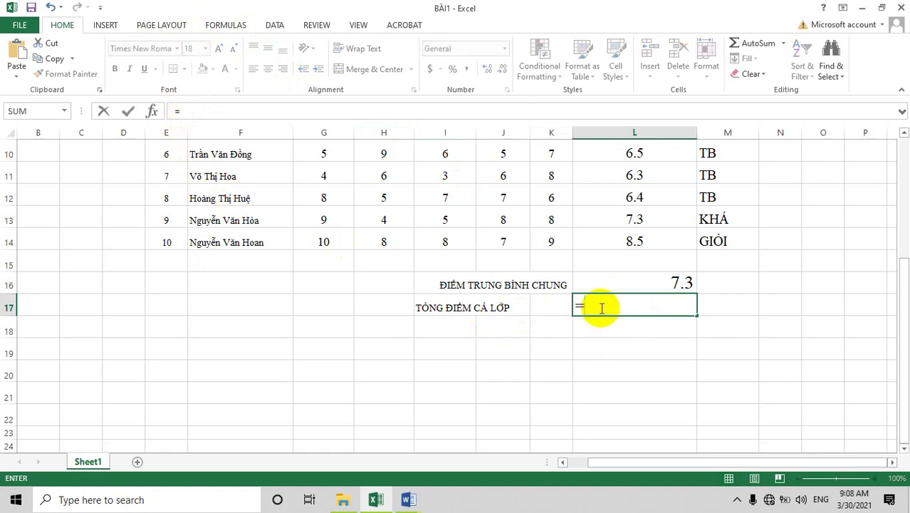
{"action": "type", "text": "SUM"}
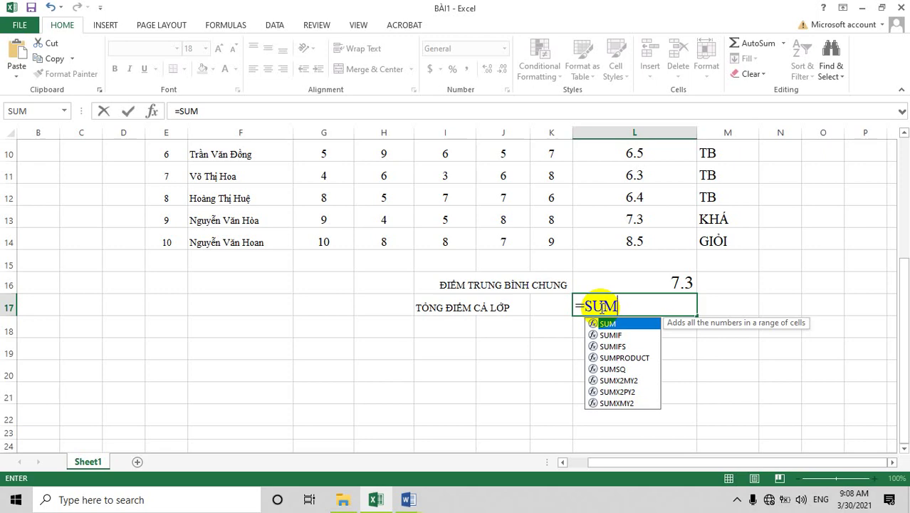
{"action": "type", "text": "("}
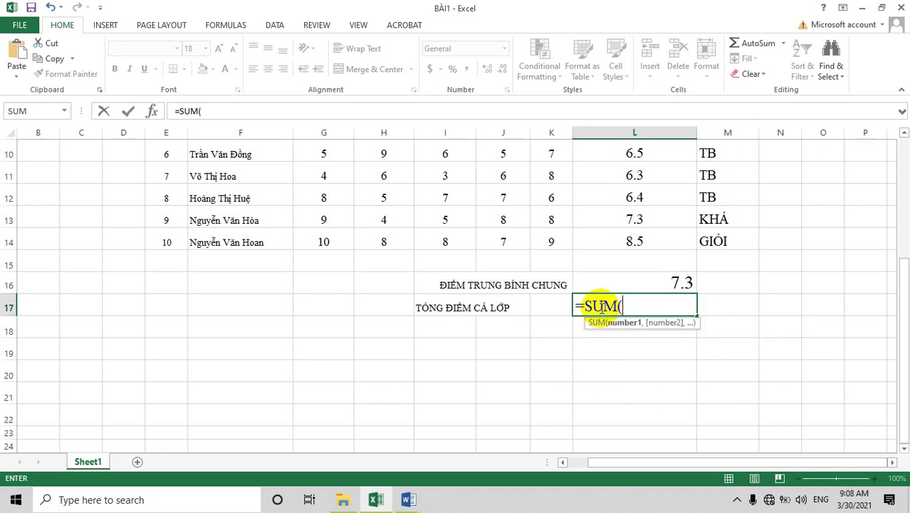
{"action": "scroll", "coordinate": [603, 302], "scroll_direction": "up", "scroll_amount": 3}
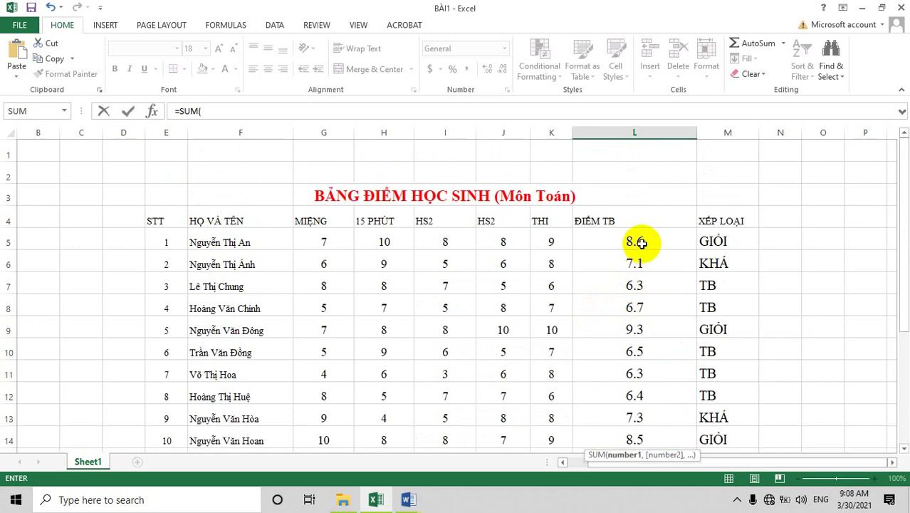
{"action": "scroll", "coordinate": [638, 256], "scroll_direction": "down", "scroll_amount": 1}
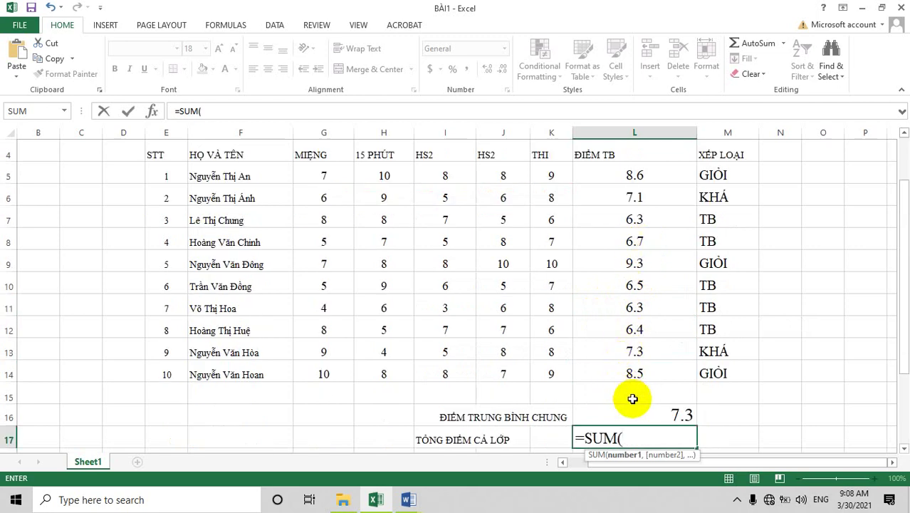
{"action": "scroll", "coordinate": [636, 392], "scroll_direction": "down", "scroll_amount": 1}
{"action": "type", "text": "L"}
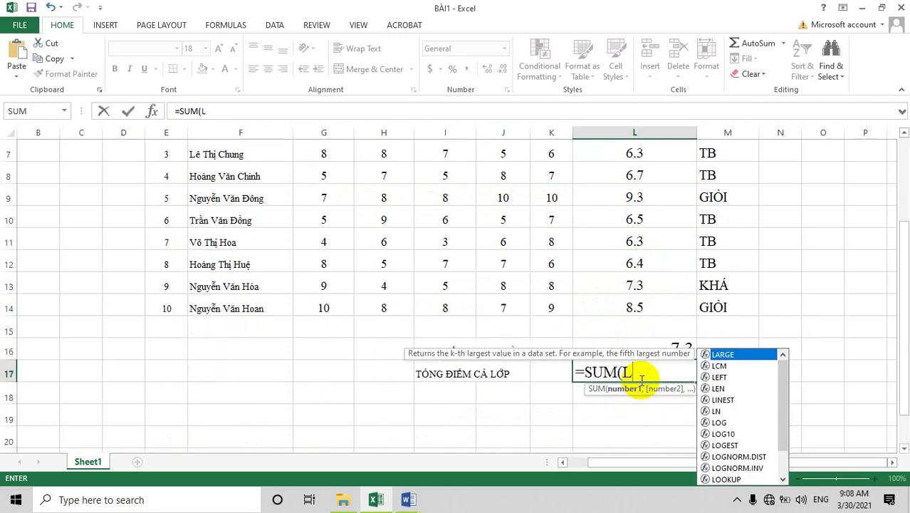
{"action": "type", "text": "5"}
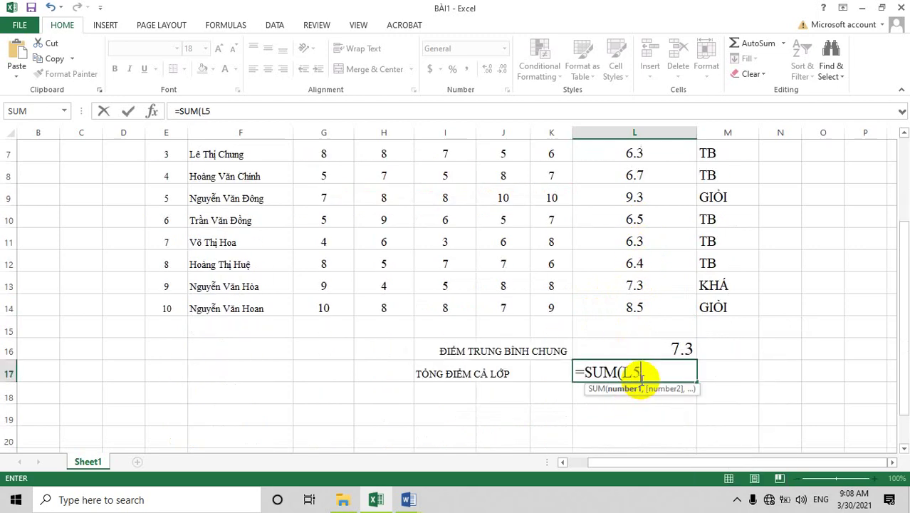
{"action": "type", "text": ":"}
{"action": "type", "text": "L1"}
{"action": "type", "text": "4)"}
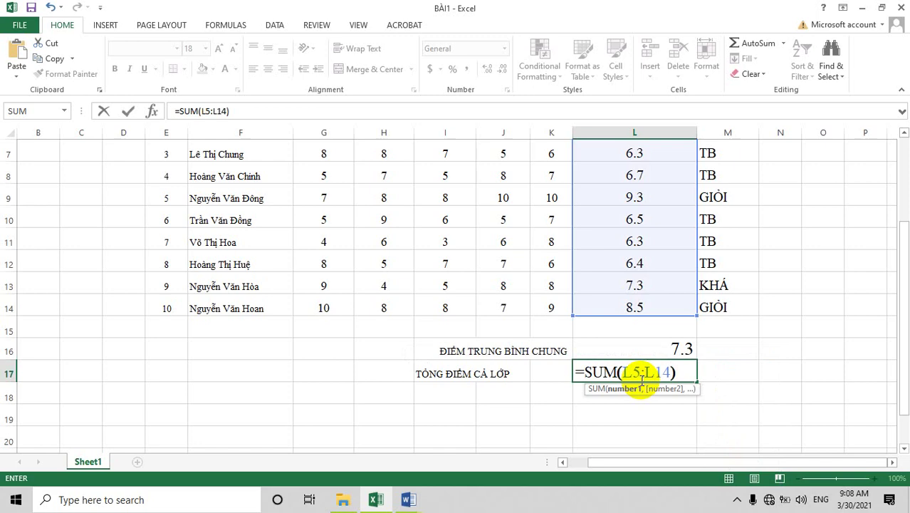
{"action": "key", "text": "Return"}
{"action": "left_click", "coordinate": [675, 373]}
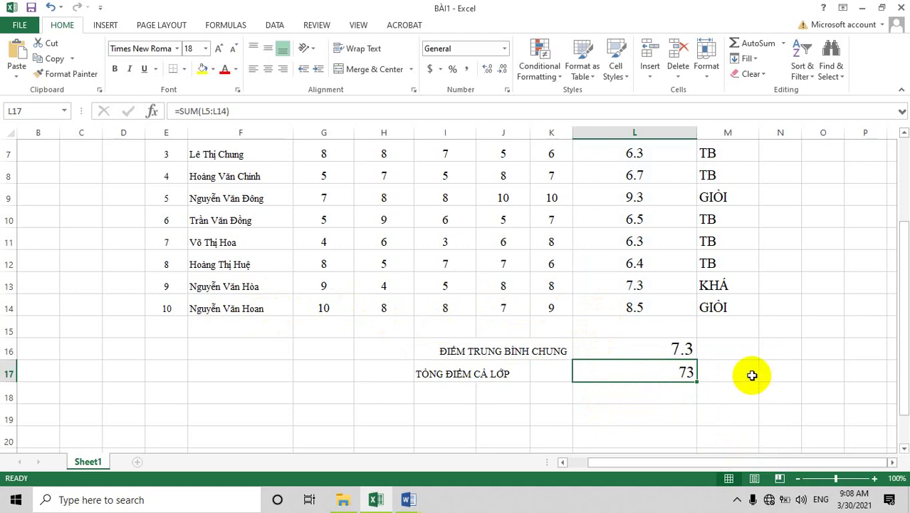
{"action": "scroll", "coordinate": [754, 374], "scroll_direction": "down", "scroll_amount": 1}
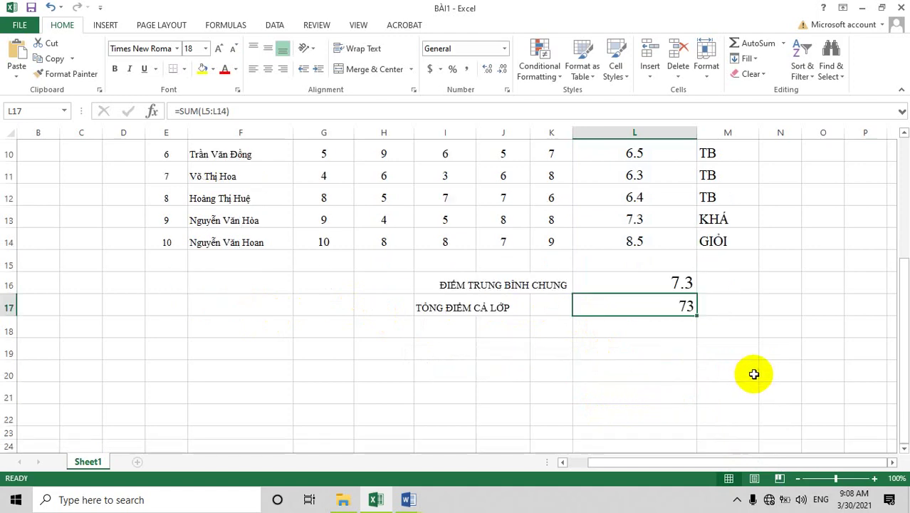
{"action": "left_click", "coordinate": [464, 327]}
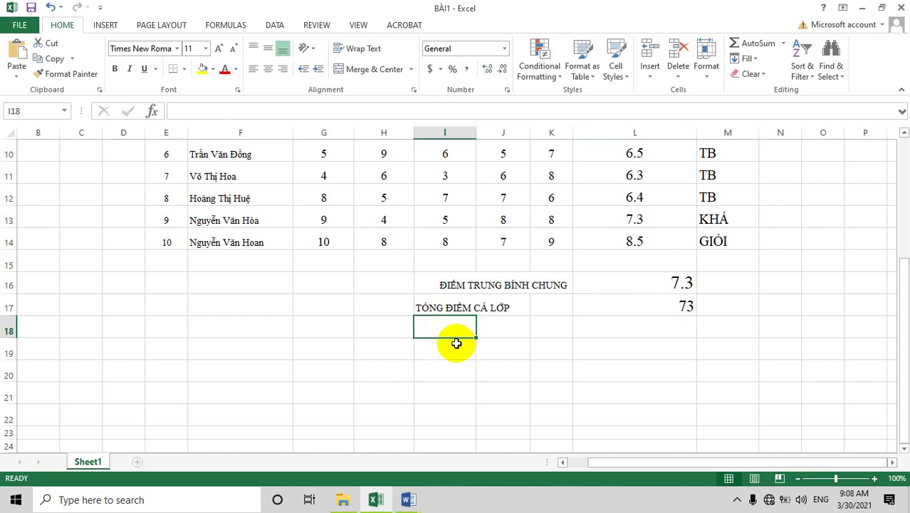
Label I18 'ĐIỂM CAO NHẤT LỚP' and set cells L18:L20 to font size 18.
{"action": "type", "text": "DIỂ"}
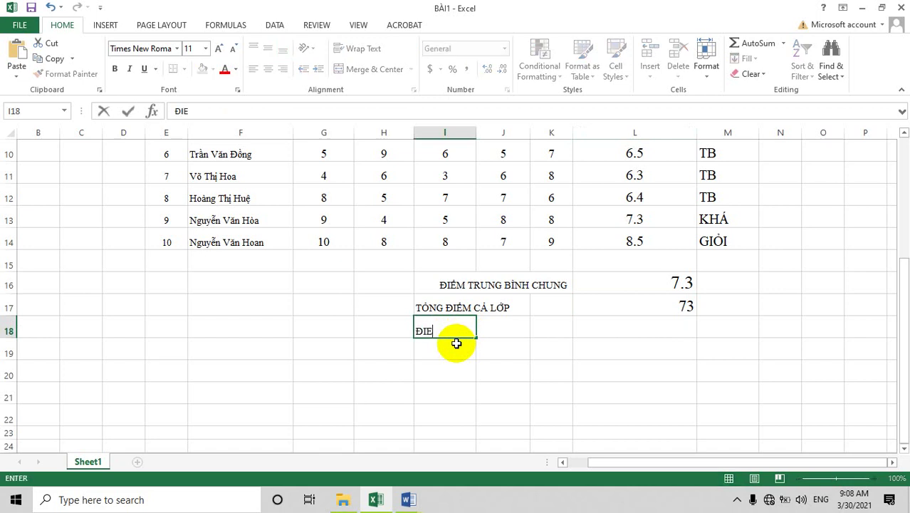
{"action": "type", "text": "M CAO"}
{"action": "type", "text": " NHẤT L"}
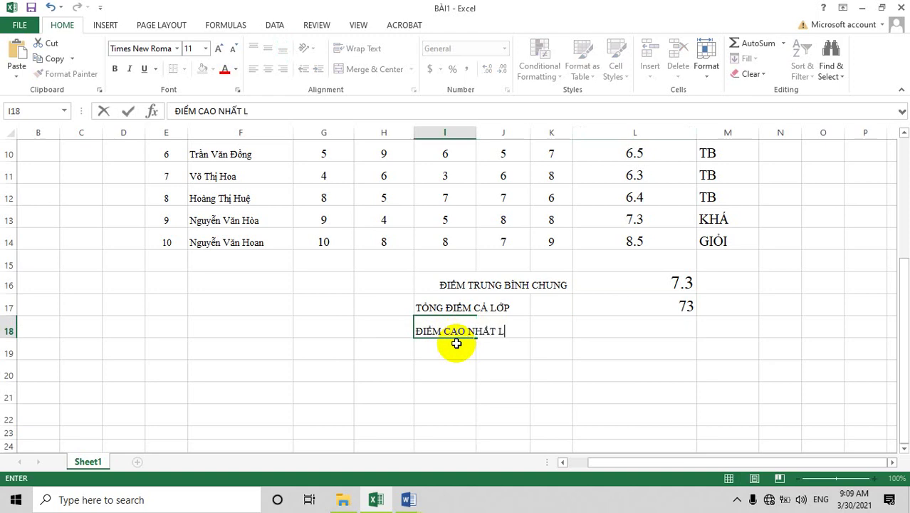
{"action": "type", "text": "ỚP"}
{"action": "key", "text": "ctrl+Return"}
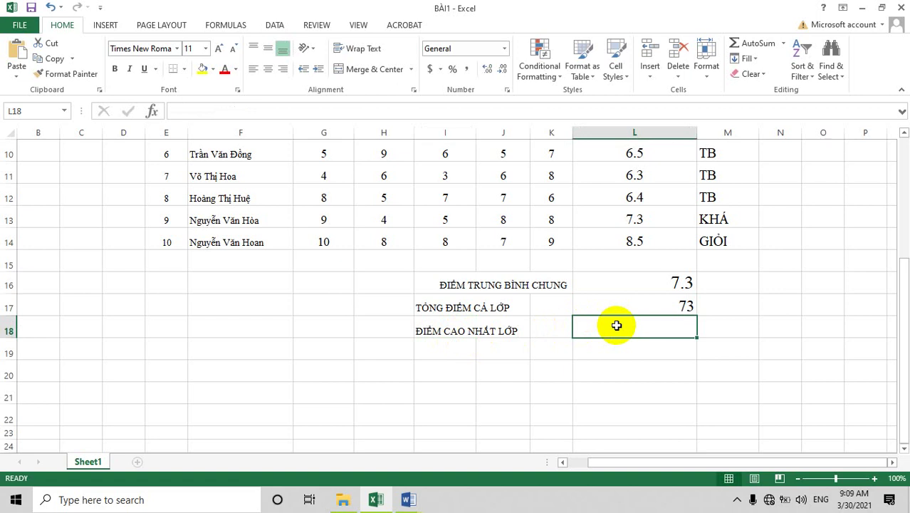
{"action": "left_click_drag", "start_coordinate": [617, 325], "coordinate": [646, 372]}
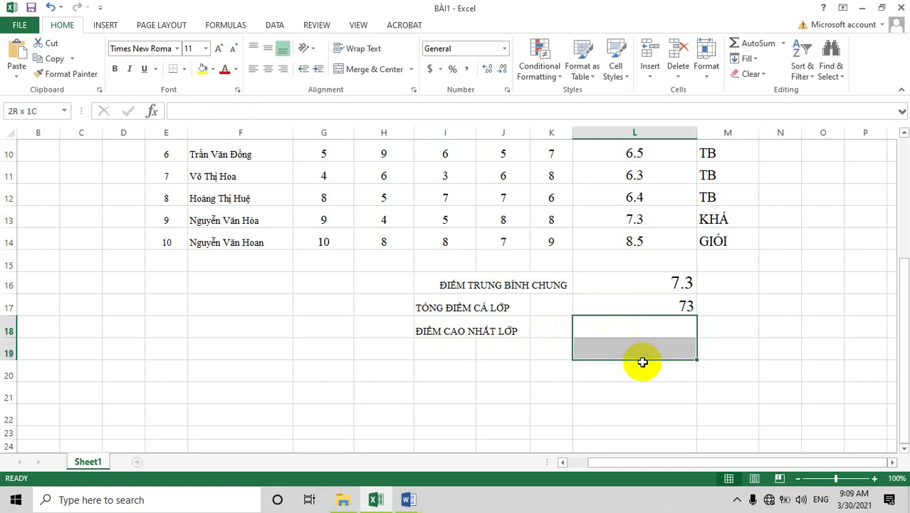
{"action": "left_click", "coordinate": [208, 50]}
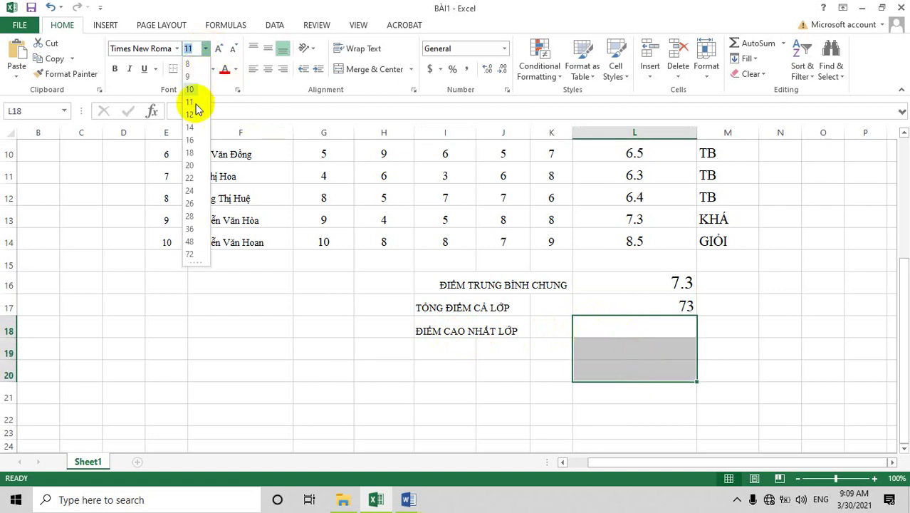
{"action": "left_click", "coordinate": [189, 153]}
{"action": "left_click", "coordinate": [655, 324]}
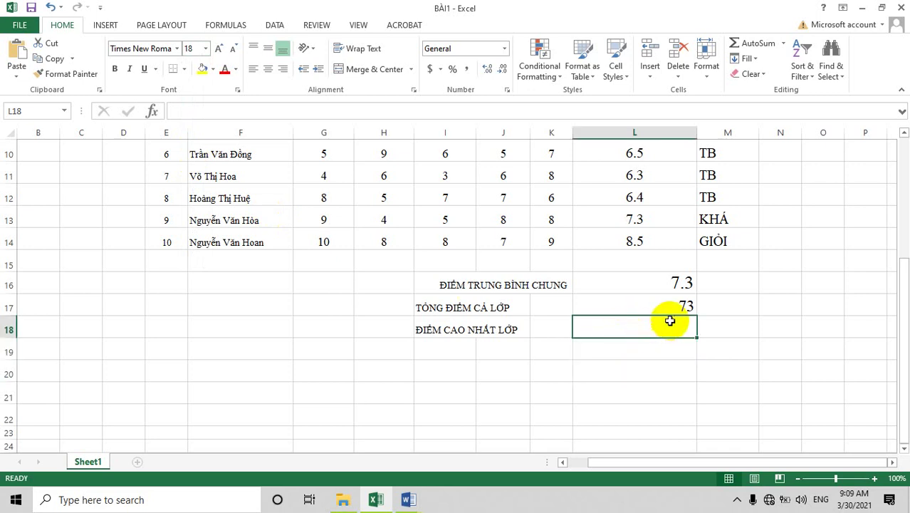
{"action": "left_click", "coordinate": [671, 307]}
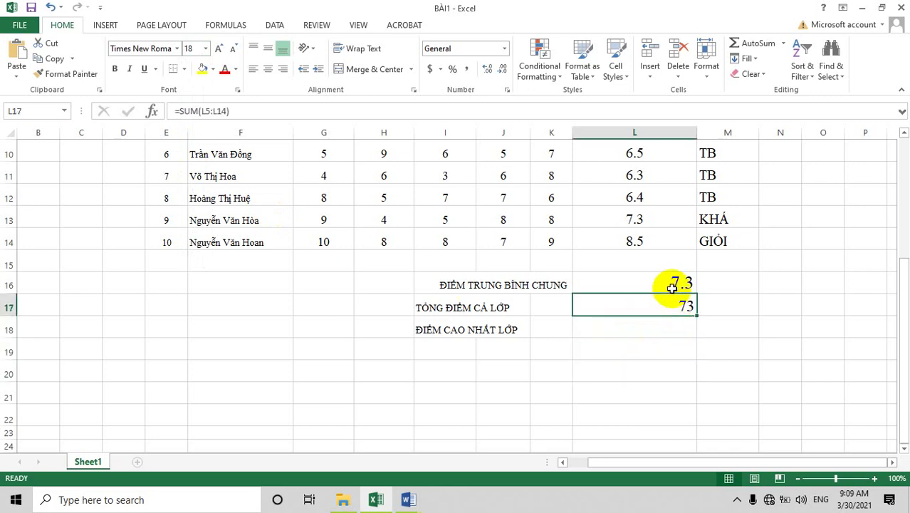
{"action": "left_click", "coordinate": [680, 285]}
Enter =MAX(L5:L14) in L18 to show the highest class score, 9.3.
{"action": "left_click", "coordinate": [658, 328]}
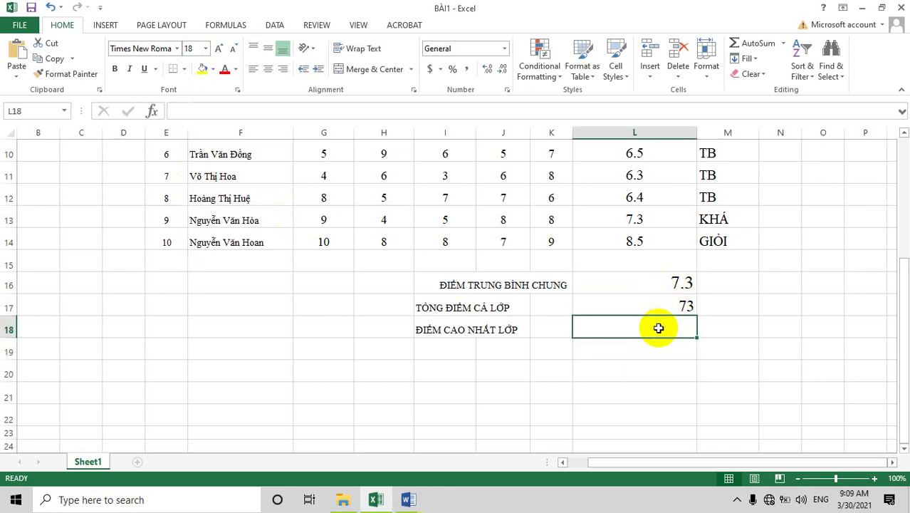
{"action": "type", "text": "="}
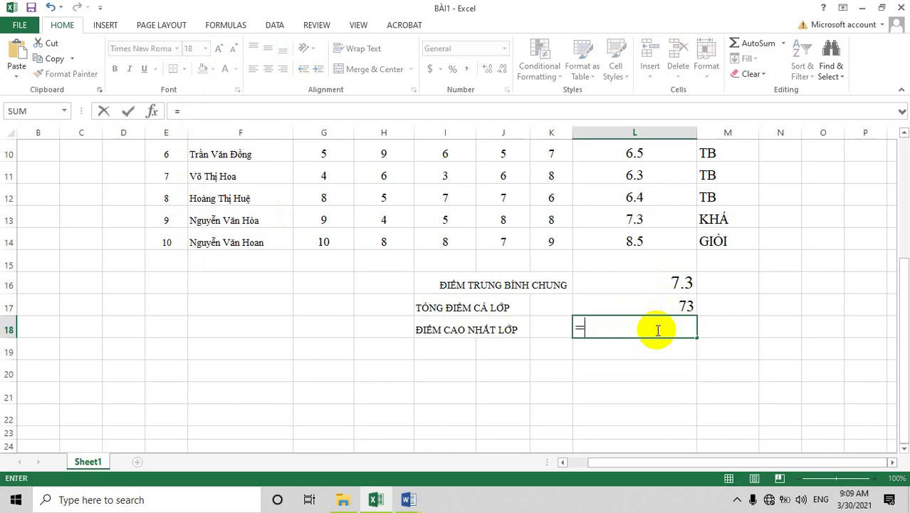
{"action": "type", "text": "MAC"}
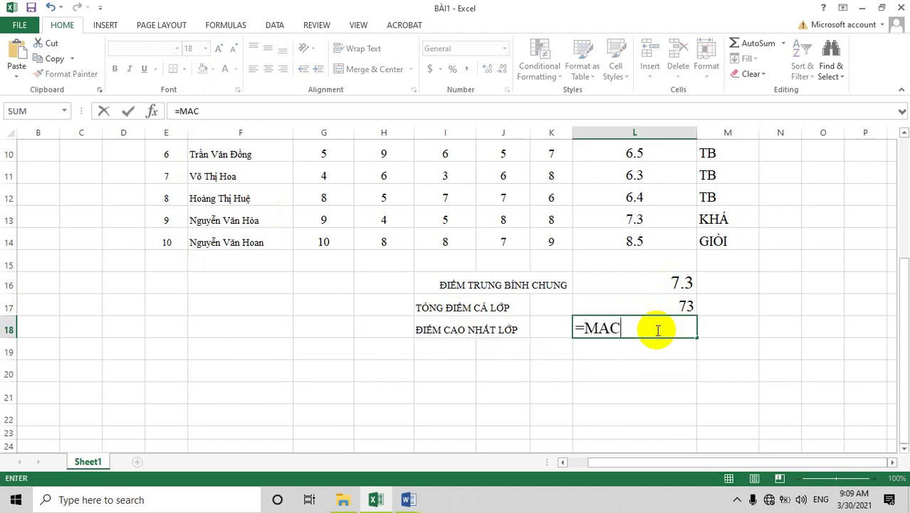
{"action": "type", "text": "xx"}
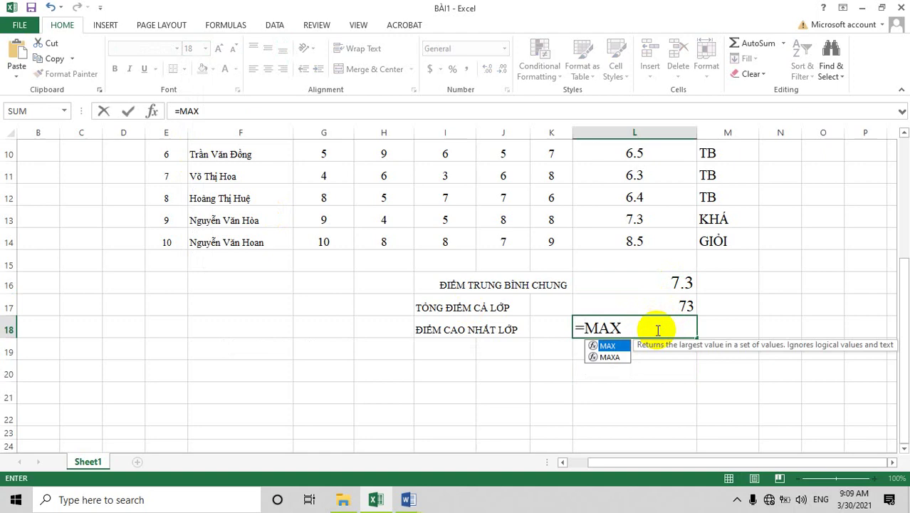
{"action": "type", "text": "("}
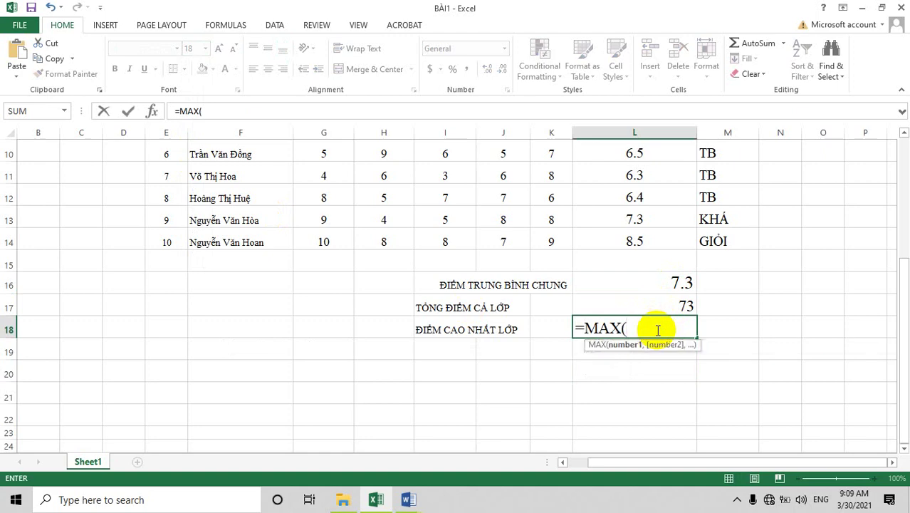
{"action": "scroll", "coordinate": [659, 326], "scroll_direction": "up", "scroll_amount": 1}
{"action": "scroll", "coordinate": [660, 321], "scroll_direction": "up", "scroll_amount": 1}
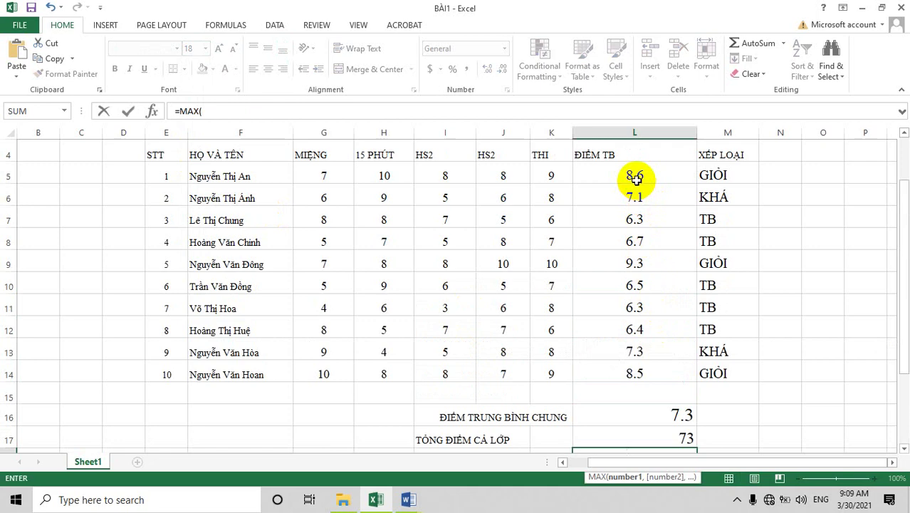
{"action": "scroll", "coordinate": [627, 396], "scroll_direction": "down", "scroll_amount": 2}
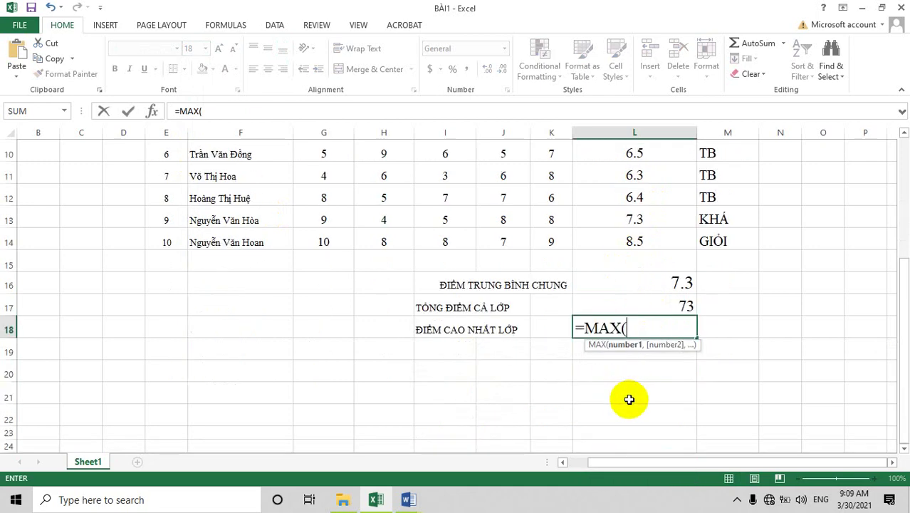
{"action": "type", "text": "L"}
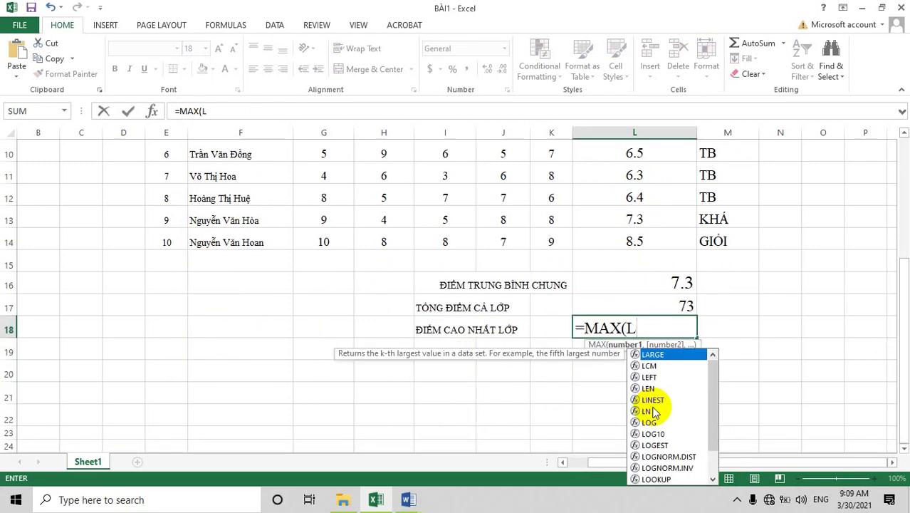
{"action": "type", "text": "5"}
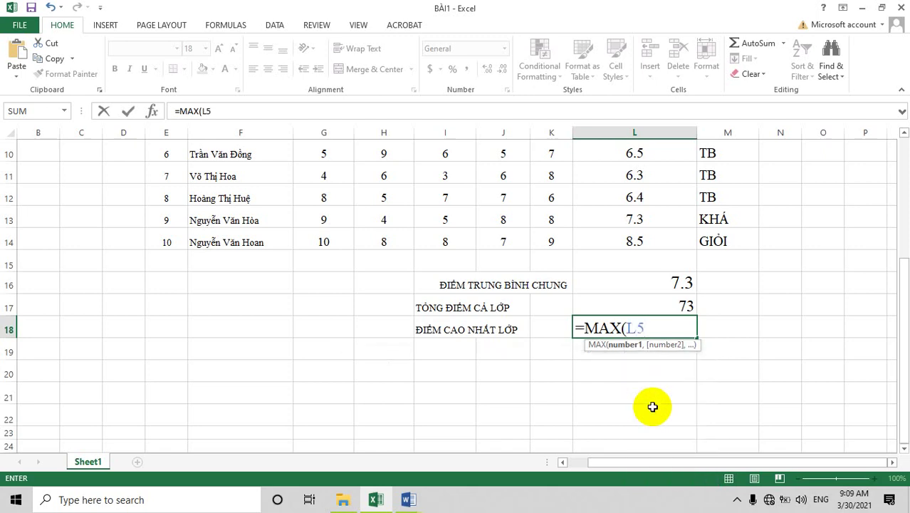
{"action": "type", "text": ":L"}
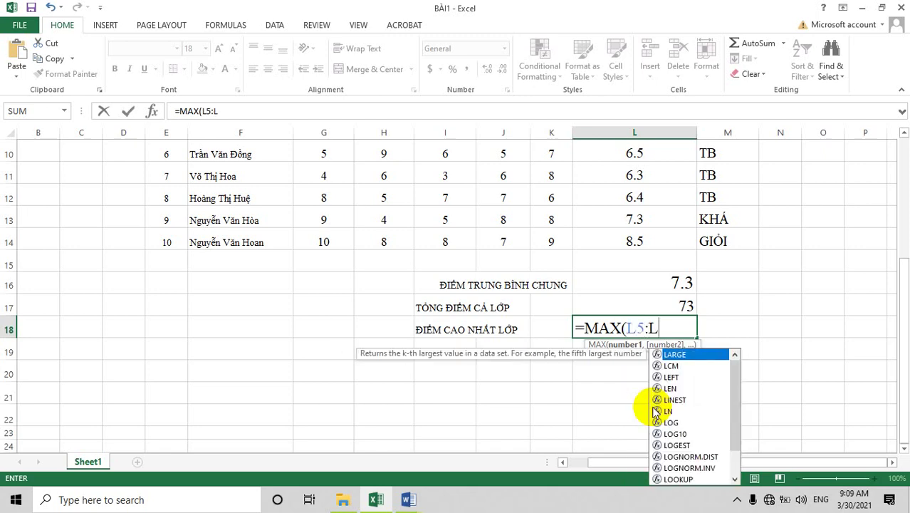
{"action": "type", "text": "14)"}
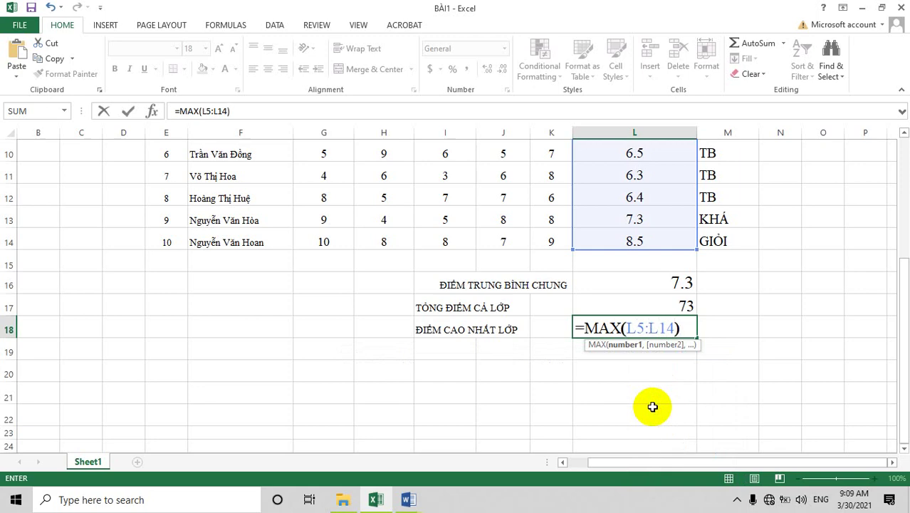
{"action": "key", "text": "Return"}
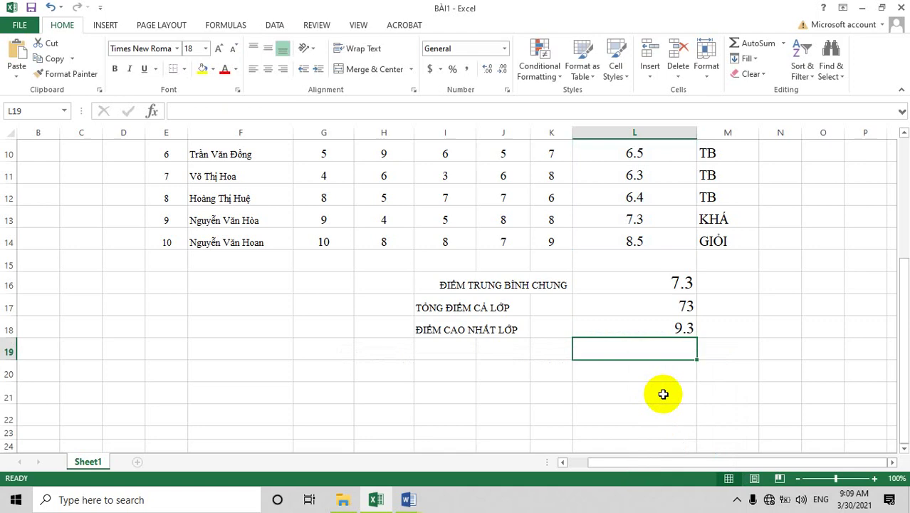
Type the label 'ĐIỂM THẤP NHẤT' into I19.
{"action": "left_click", "coordinate": [456, 348]}
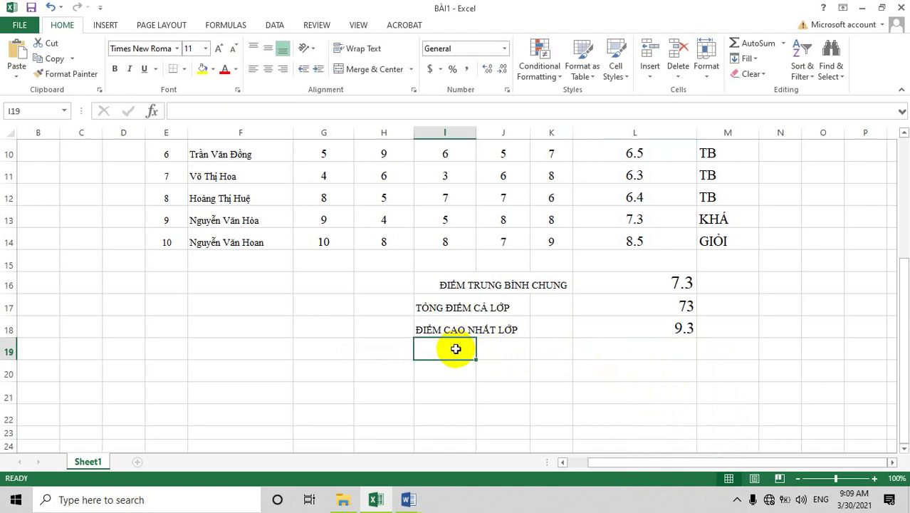
{"action": "type", "text": "Đ"}
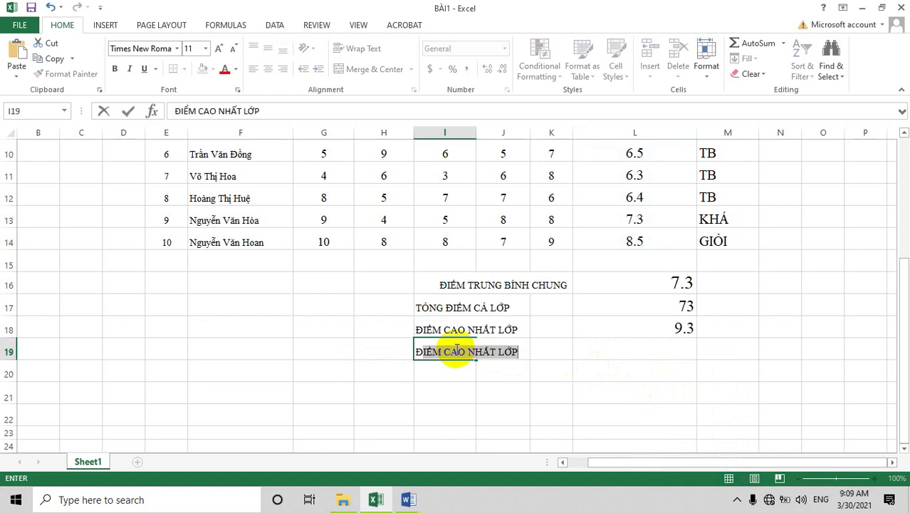
{"action": "type", "text": "IỂM "}
{"action": "type", "text": "THẤP "}
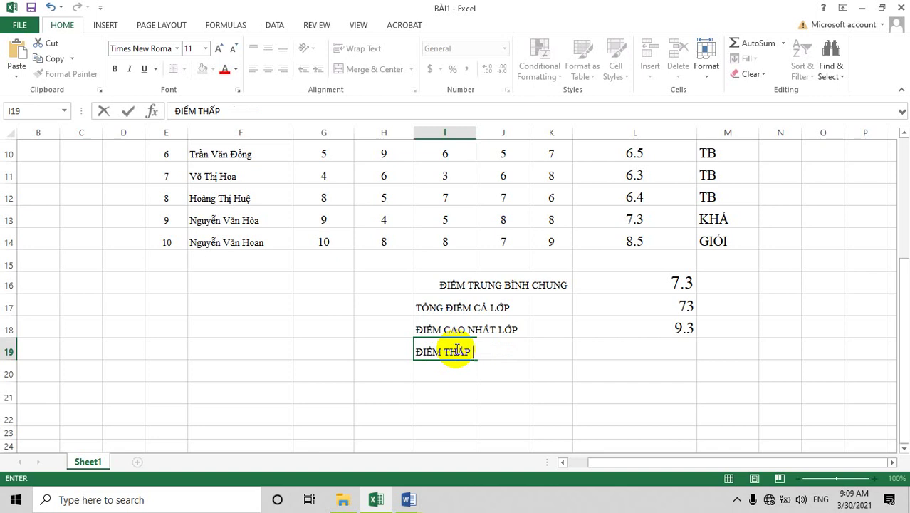
{"action": "type", "text": "NHẤT"}
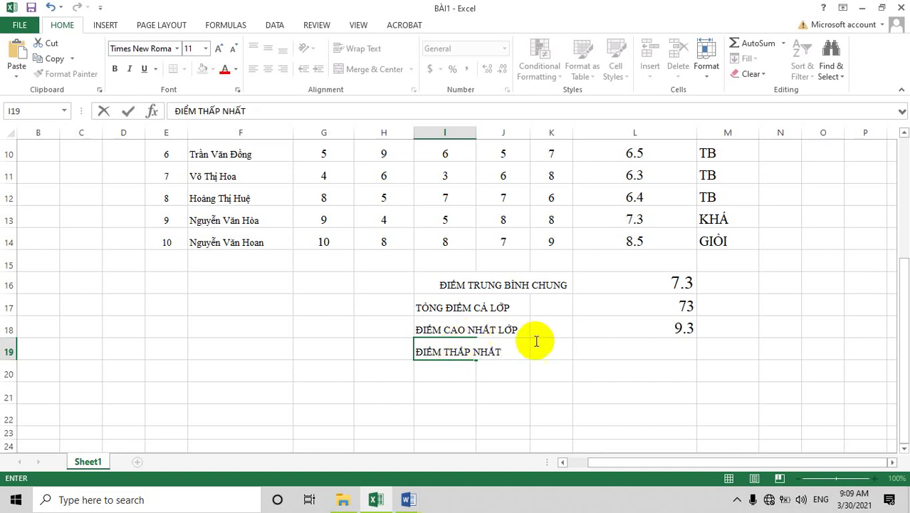
Enter =MIN(L5:L14) in L19 to show the lowest score, 6.3, then recheck L19 and L18.
{"action": "left_click", "coordinate": [665, 350]}
{"action": "type", "text": "="}
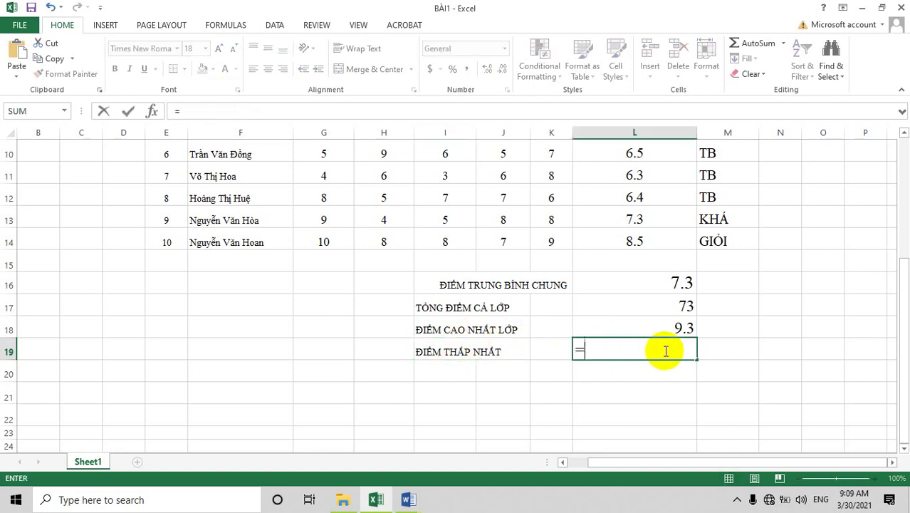
{"action": "type", "text": "MIN"}
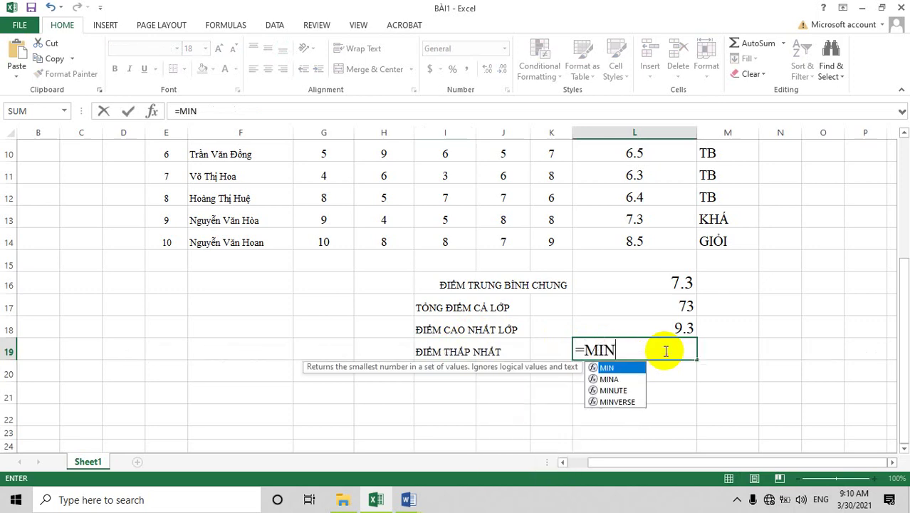
{"action": "type", "text": "("}
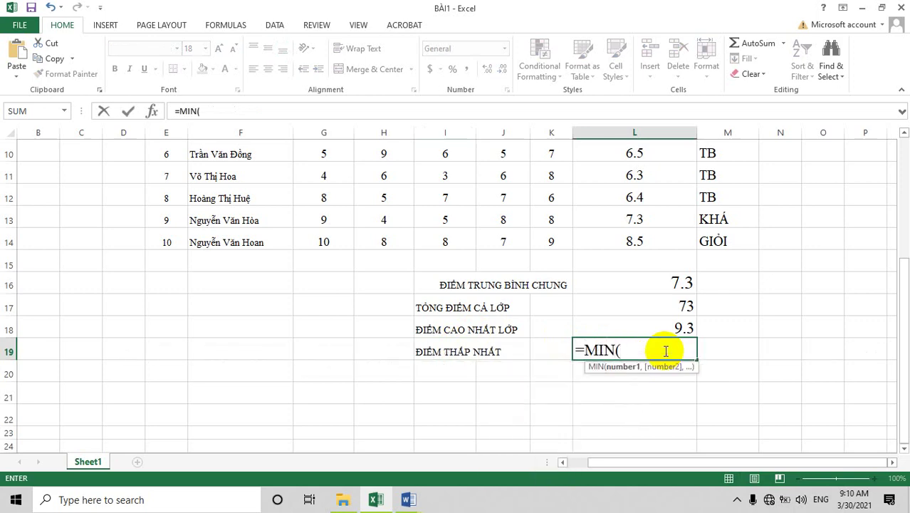
{"action": "type", "text": "L"}
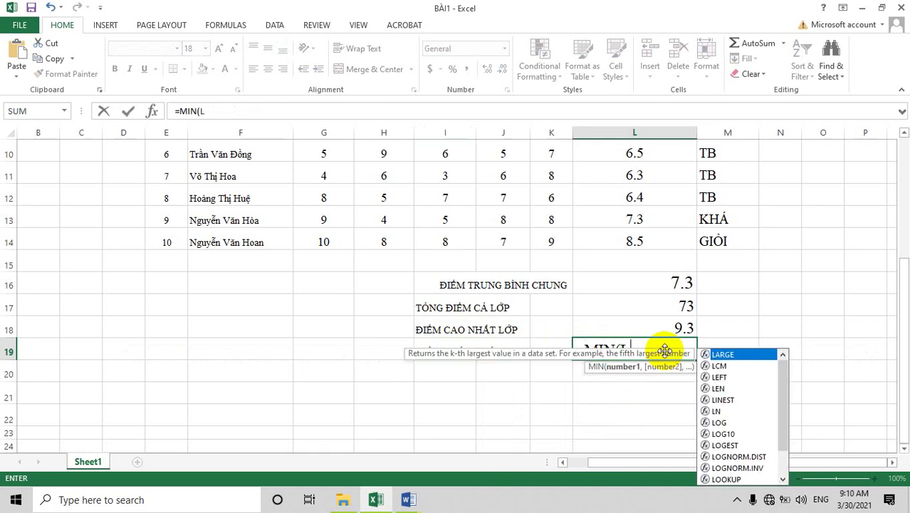
{"action": "type", "text": "5:"}
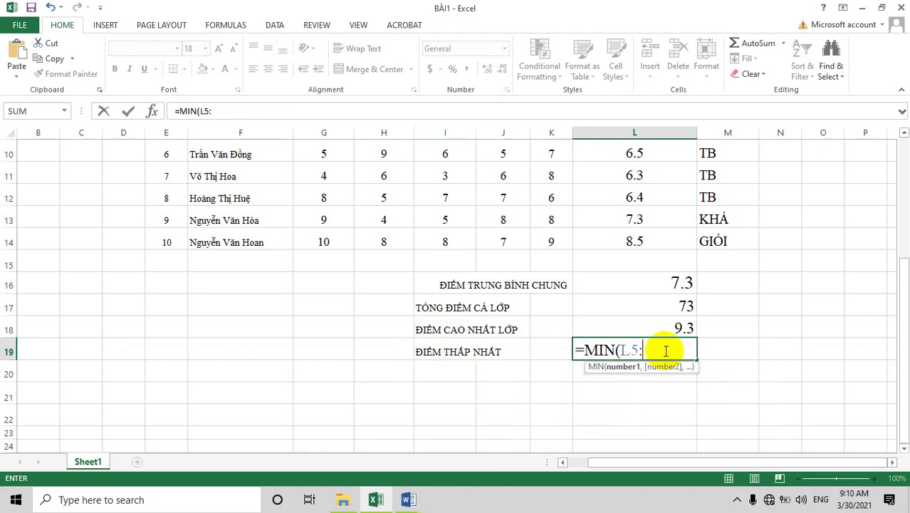
{"action": "type", "text": "L"}
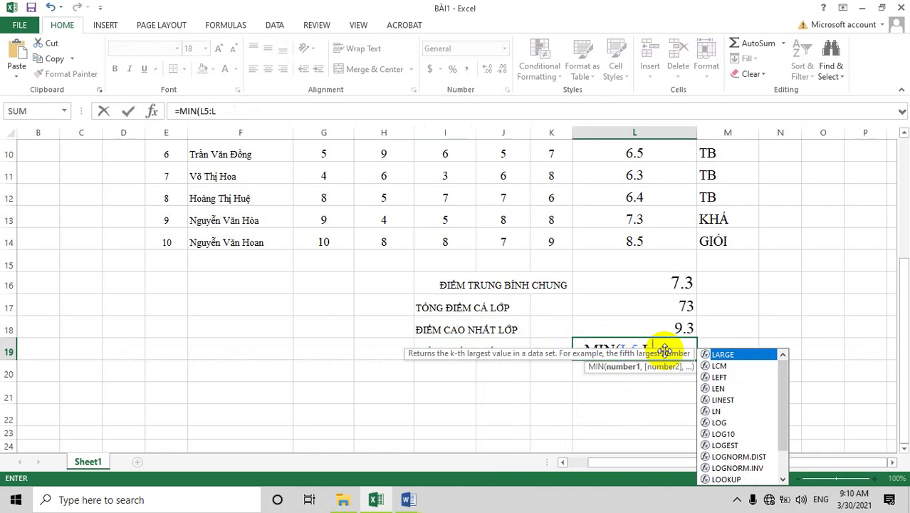
{"action": "type", "text": "14)"}
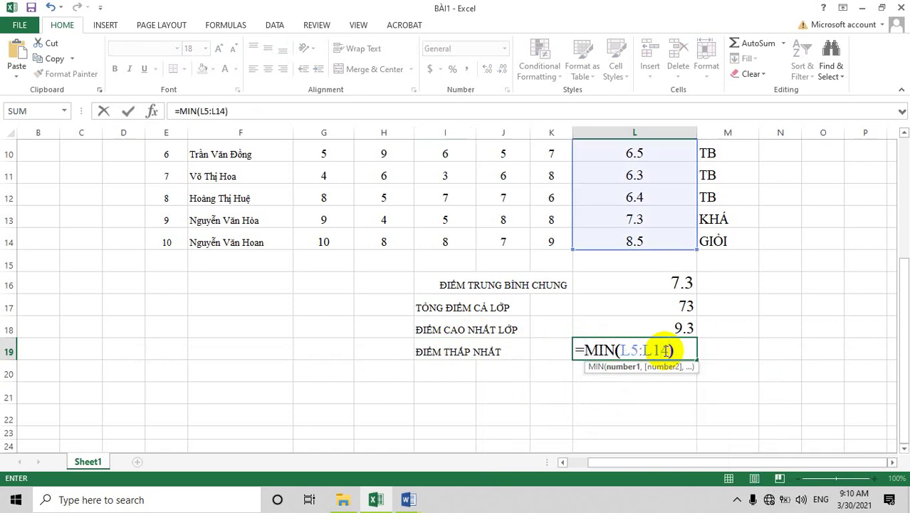
{"action": "key", "text": "Return"}
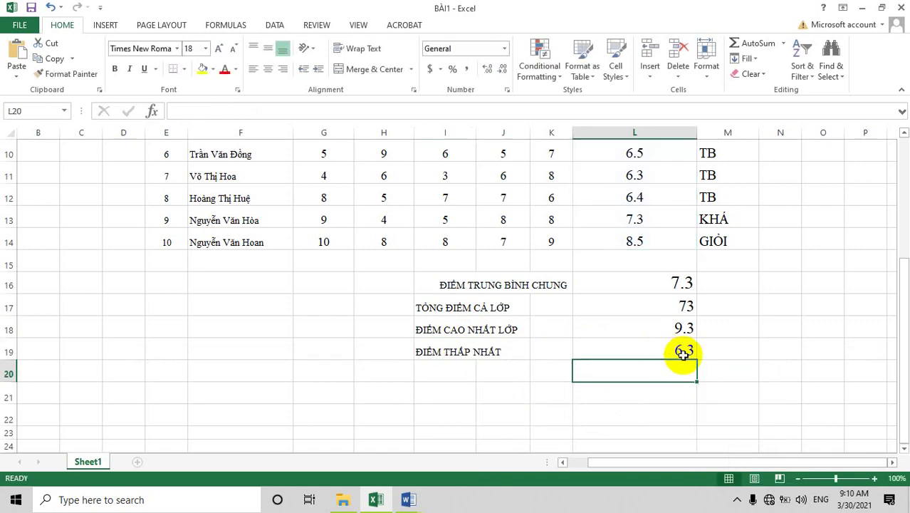
{"action": "left_click", "coordinate": [681, 351]}
{"action": "left_click", "coordinate": [681, 332]}
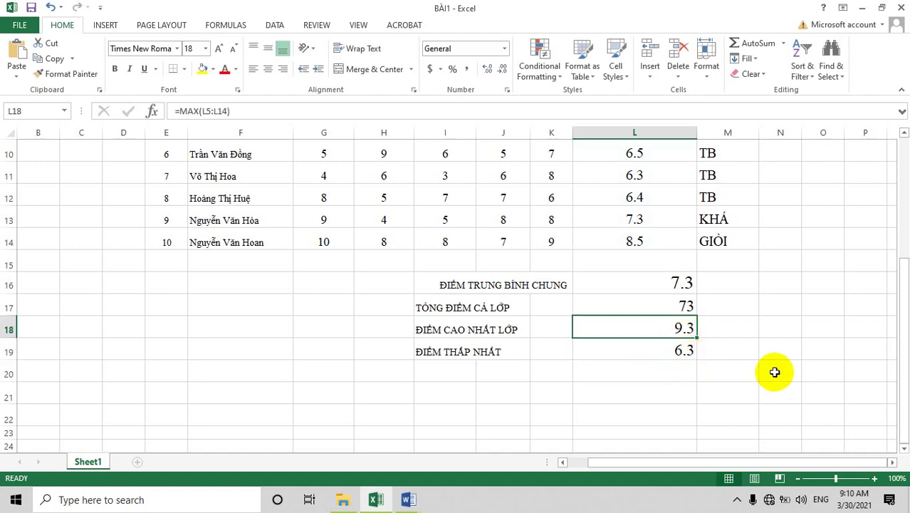
{"action": "scroll", "coordinate": [774, 374], "scroll_direction": "down", "scroll_amount": 1}
{"action": "scroll", "coordinate": [774, 375], "scroll_direction": "up", "scroll_amount": 2}
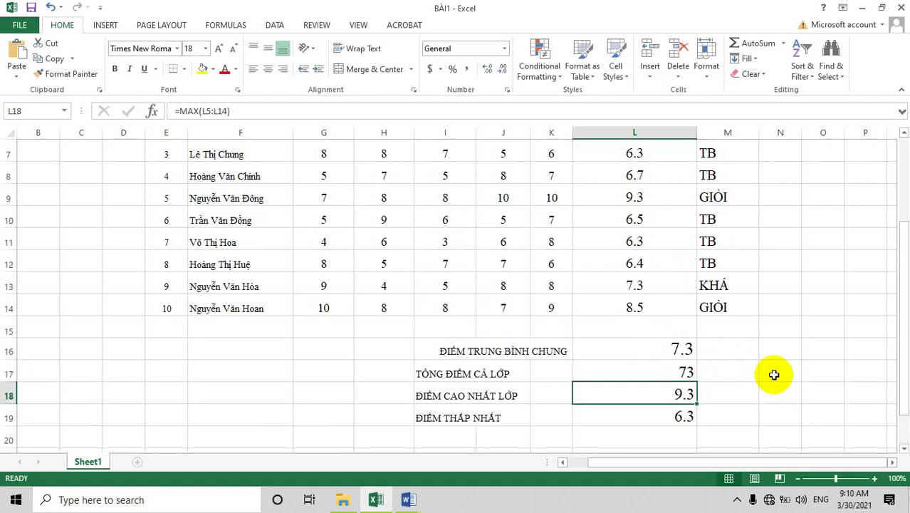
{"action": "scroll", "coordinate": [774, 374], "scroll_direction": "down", "scroll_amount": 1}
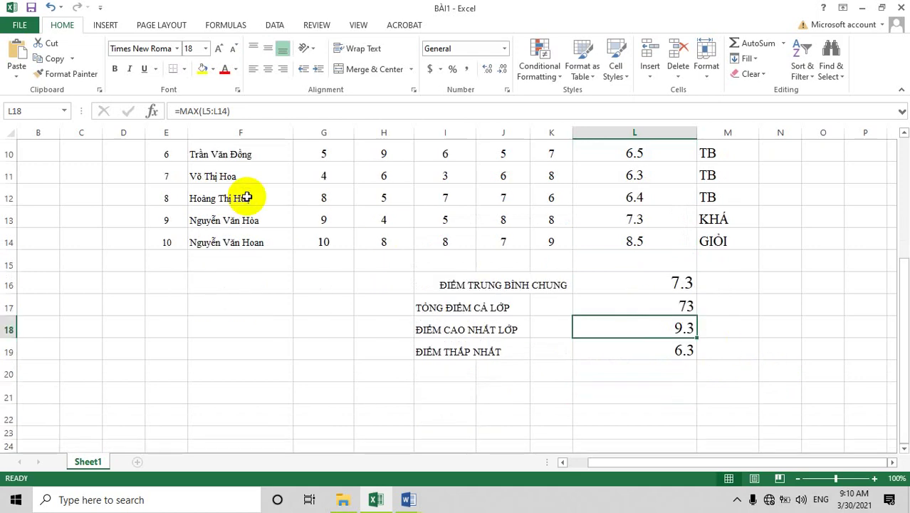
{"action": "scroll", "coordinate": [611, 271], "scroll_direction": "up", "scroll_amount": 2}
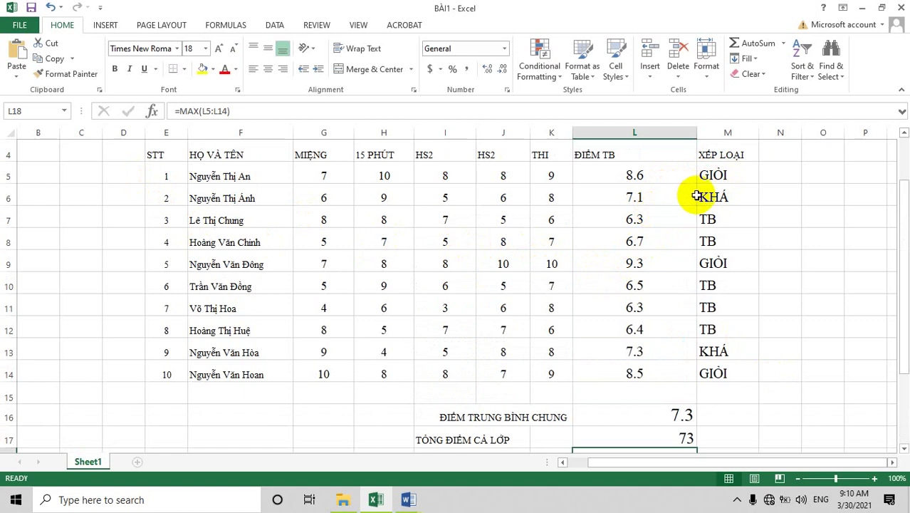
{"action": "scroll", "coordinate": [697, 206], "scroll_direction": "down", "scroll_amount": 1}
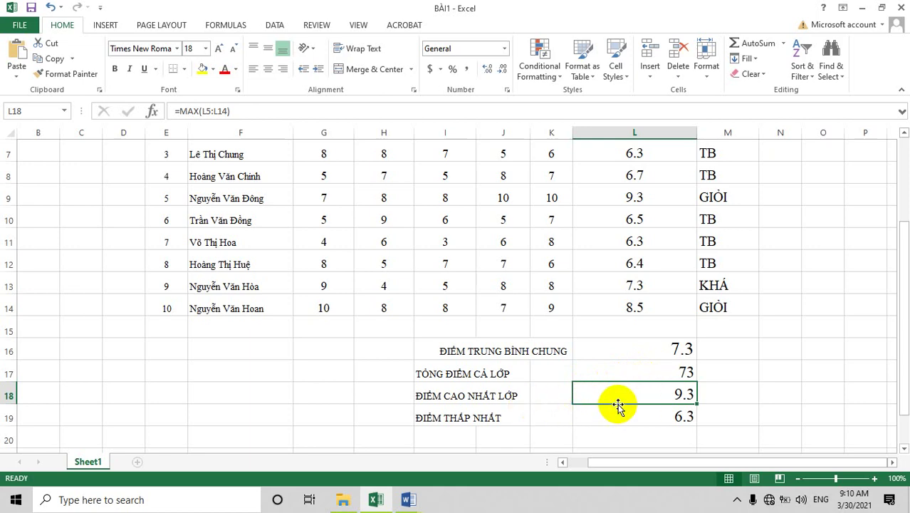
{"action": "scroll", "coordinate": [620, 399], "scroll_direction": "down", "scroll_amount": 1}
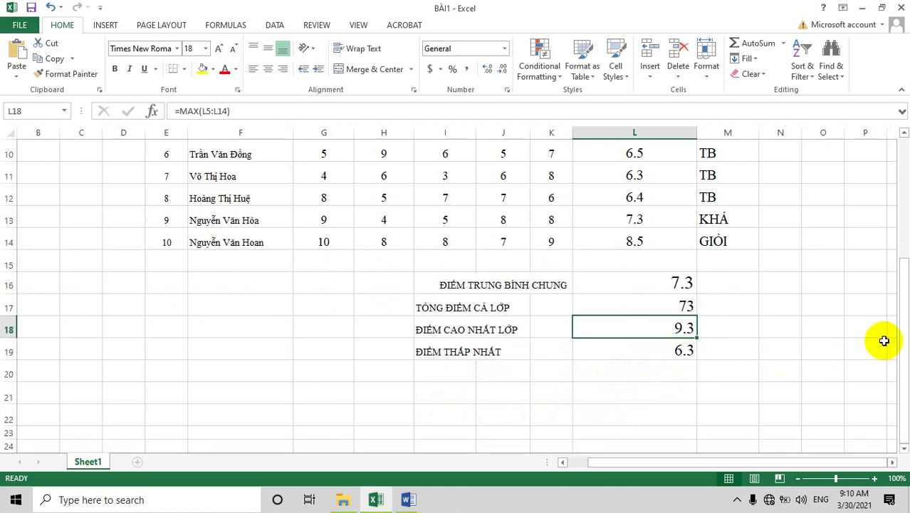